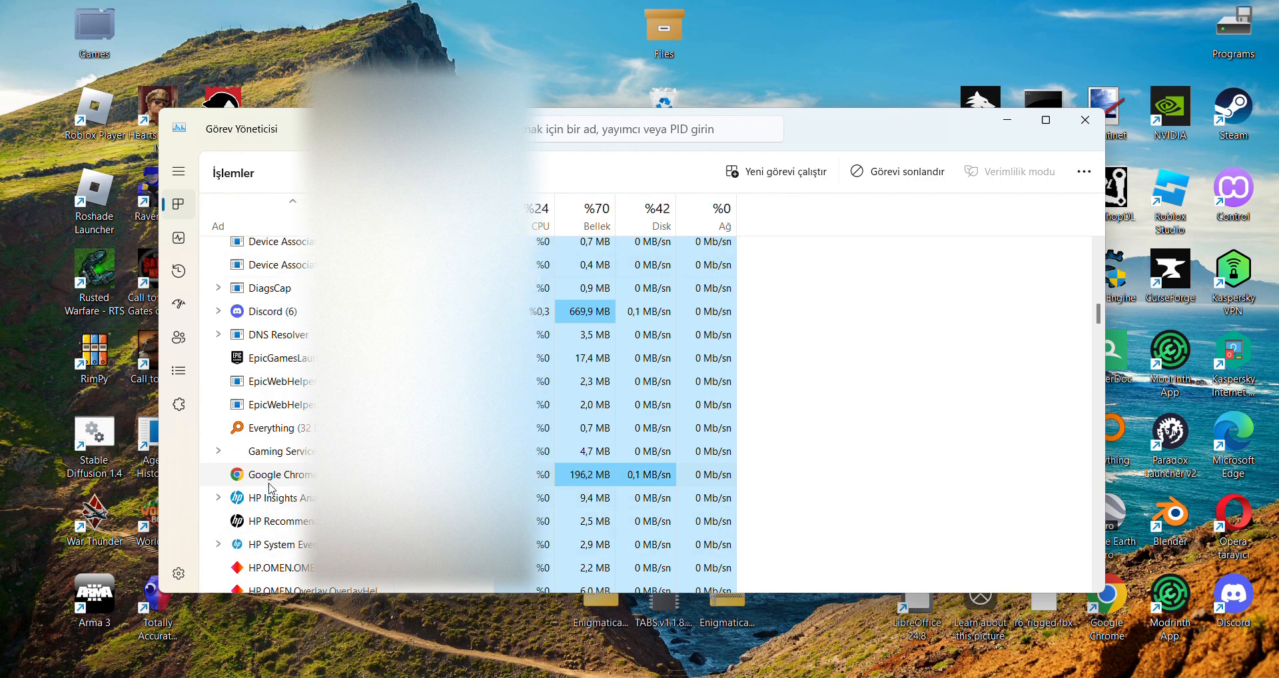
# End the running Google Chrome background process in Task Manager and close Task Manager.
pyautogui.scroll(-2, 313, 487)
pyautogui.scroll(2, 314, 476)
pyautogui.click(316, 453)
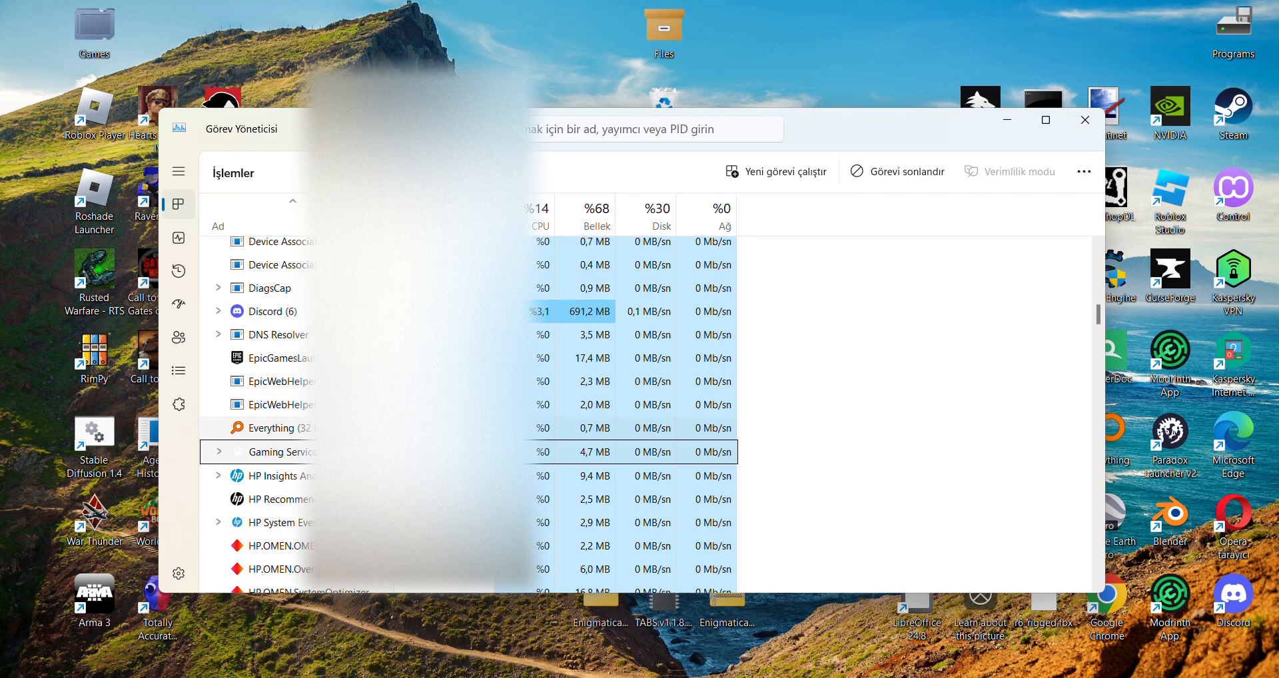
pyautogui.click(1085, 120)
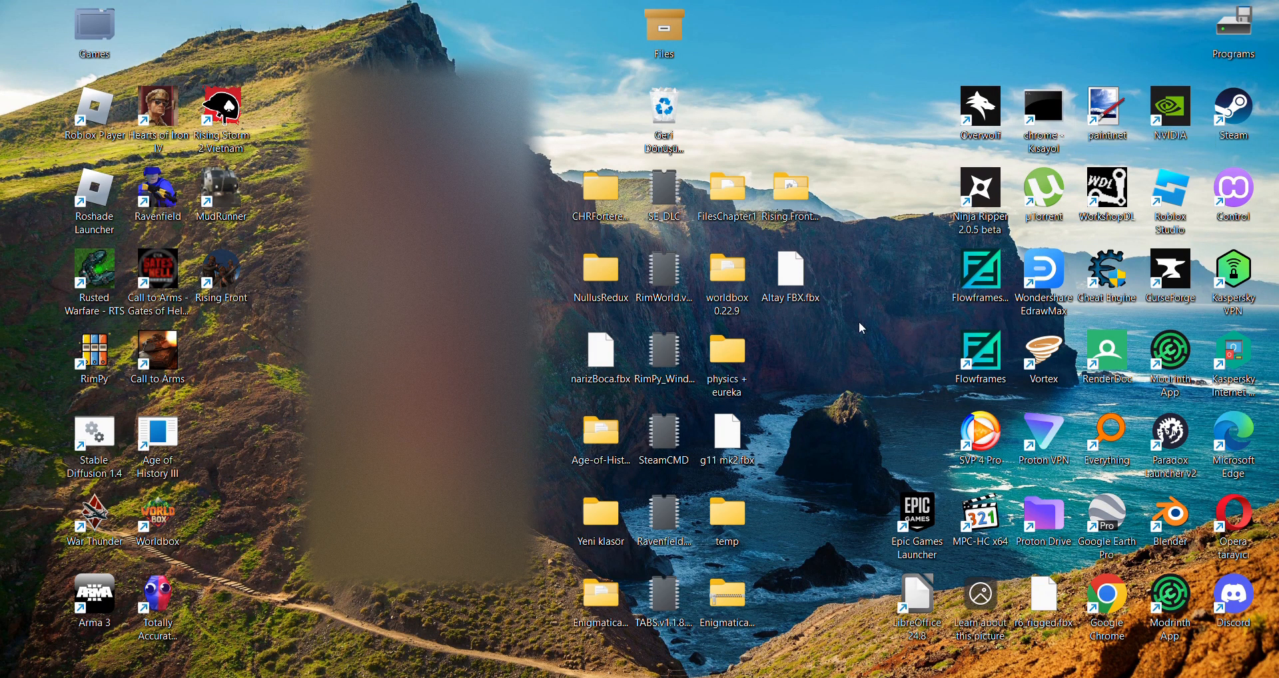
# Copy the target command from the properties of the chrome desktop shortcut.
pyautogui.rightClick(1056, 121)
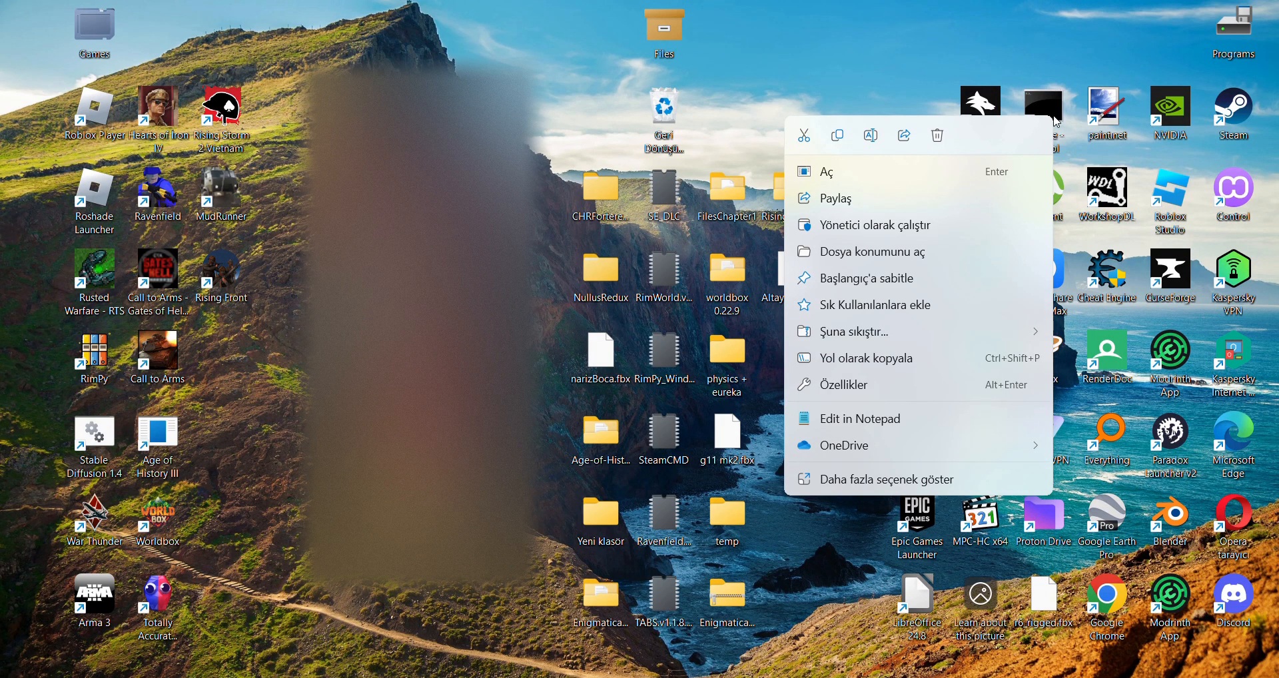
pyautogui.click(890, 386)
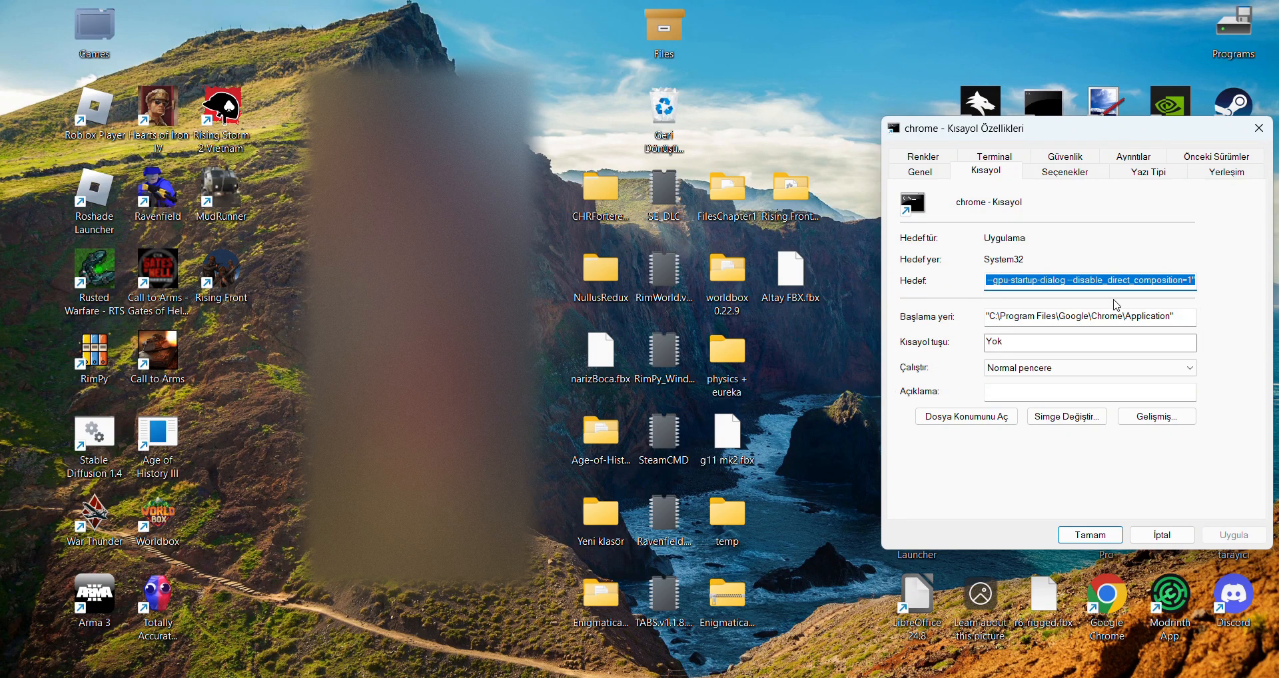
pyautogui.click(1259, 128)
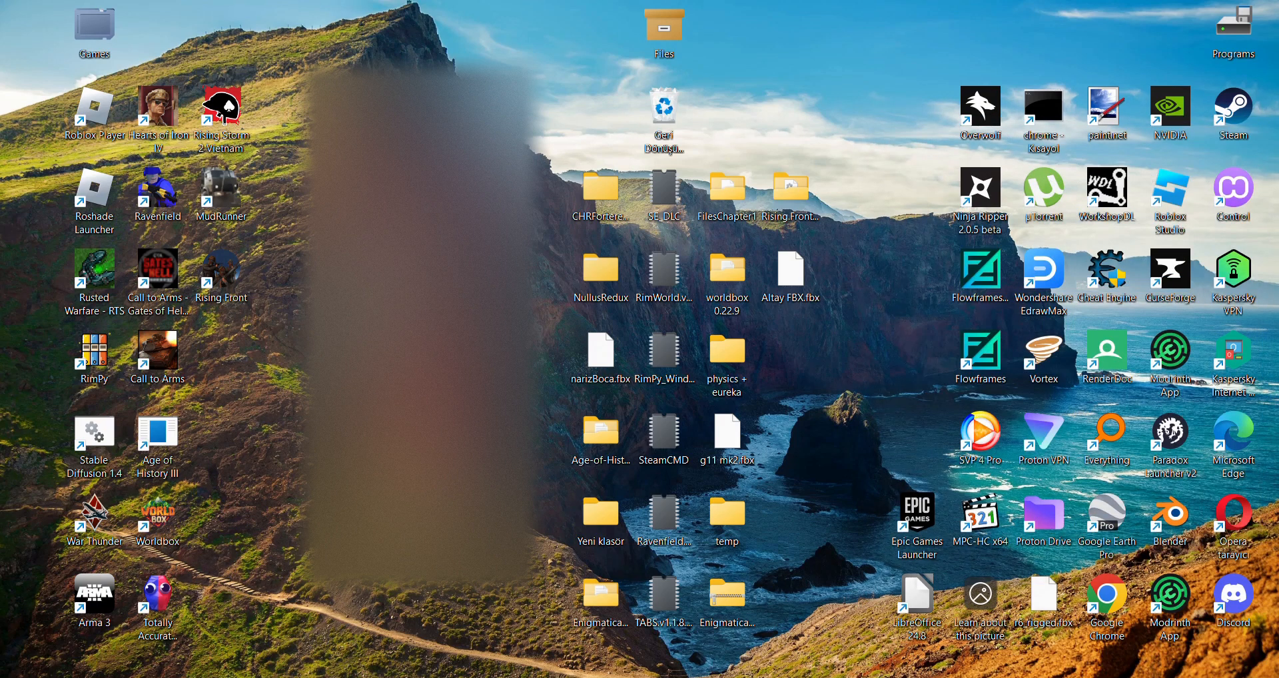
# Open Notepad and paste the copied cmd.exe command with RENDERDOC_HOOK_EGL=0 and the Chrome GPU flags into a new tab.
pyautogui.click(509, 677)
pyautogui.write('not')
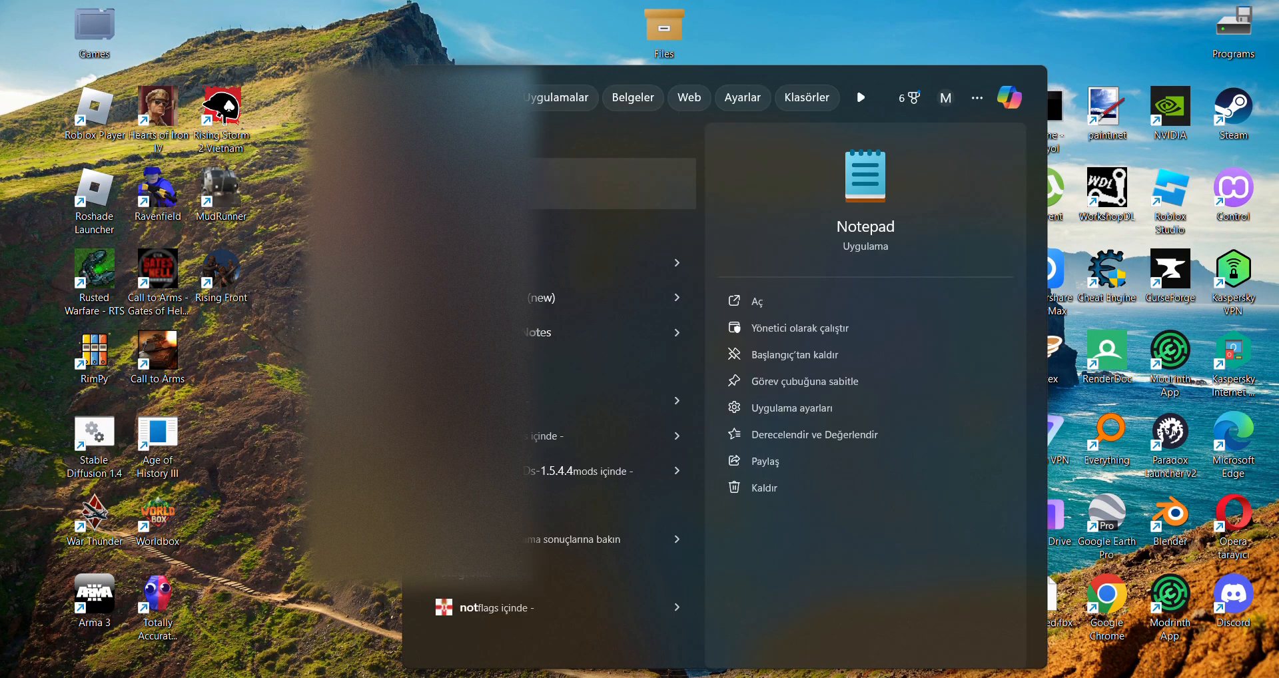
pyautogui.press('Return')
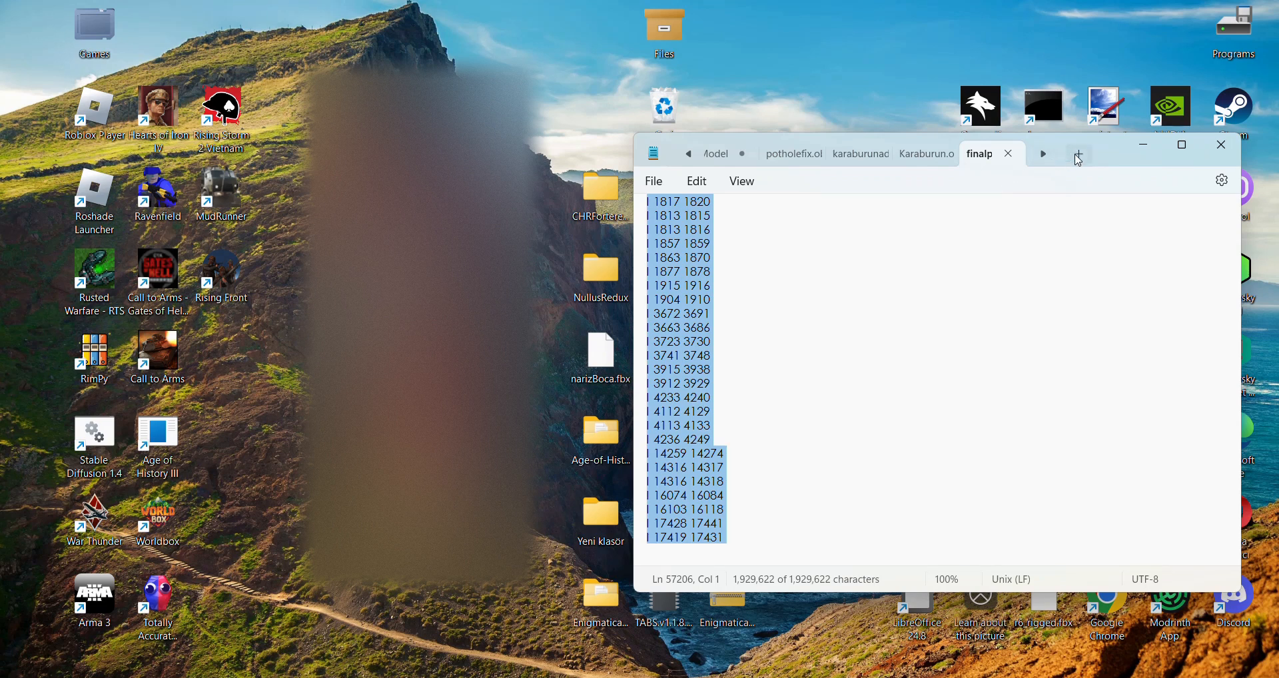
pyautogui.click(1080, 154)
pyautogui.write('C:\\Windows\\System32\\cmd.exe /c "SET RENDERDOC_HOOK_EGL=0 && START "" ^"C:\\Program Files\\Google\\Chrome\\Application\\chrome.exe^" --disable-gpu-sandbox --gpu-startup-dialog --disable_direct_composition=1"')
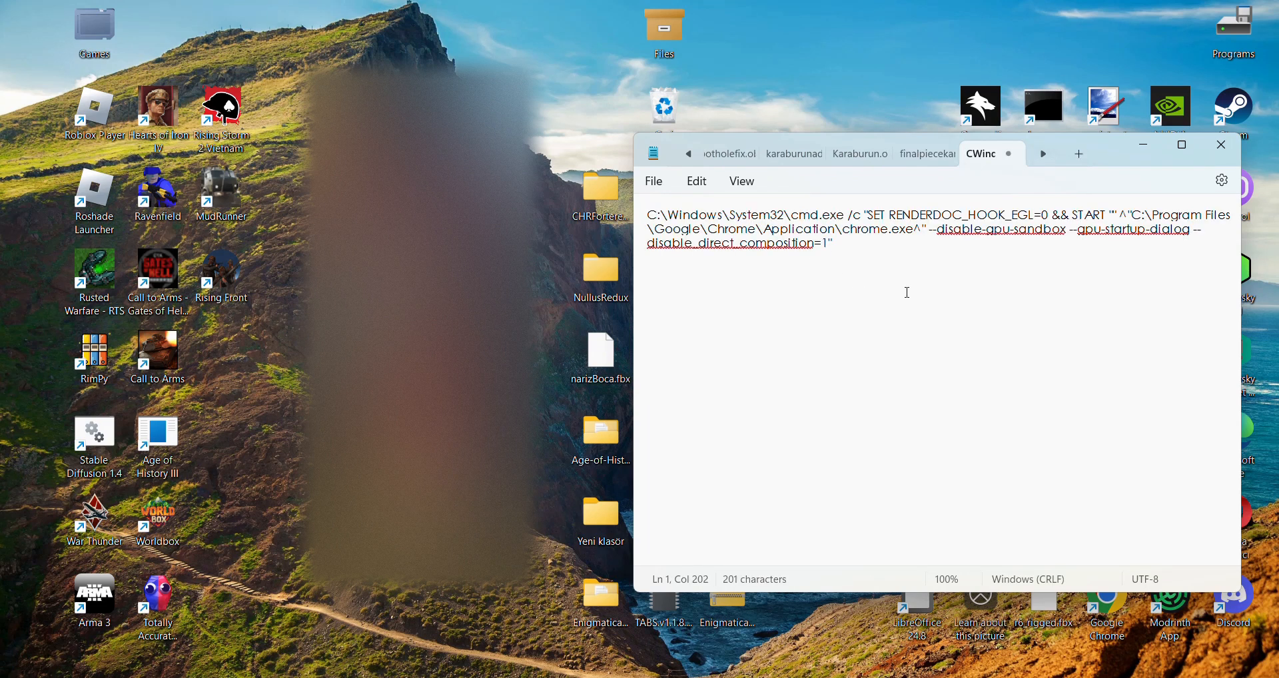
# Widen the Notepad window, highlight the whole launch command to read it, and close Notepad.
pyautogui.moveTo(636, 269); pyautogui.dragTo(509, 269)
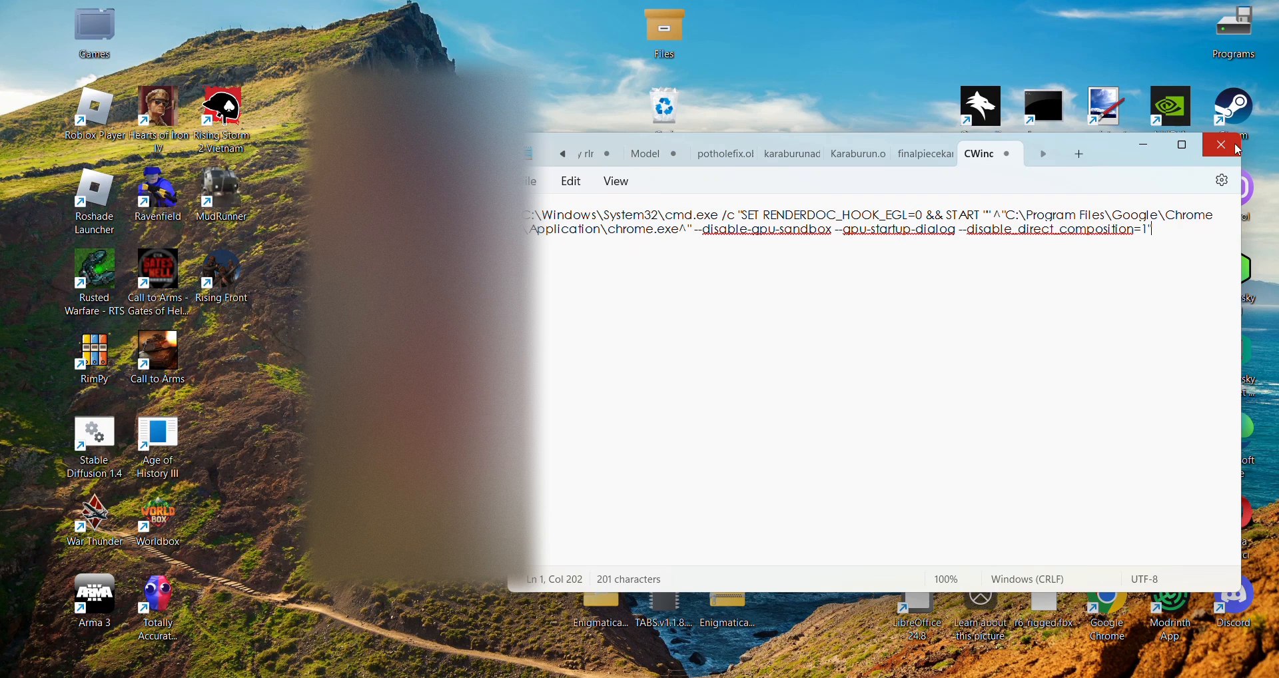
pyautogui.moveTo(1173, 230); pyautogui.dragTo(524, 214)
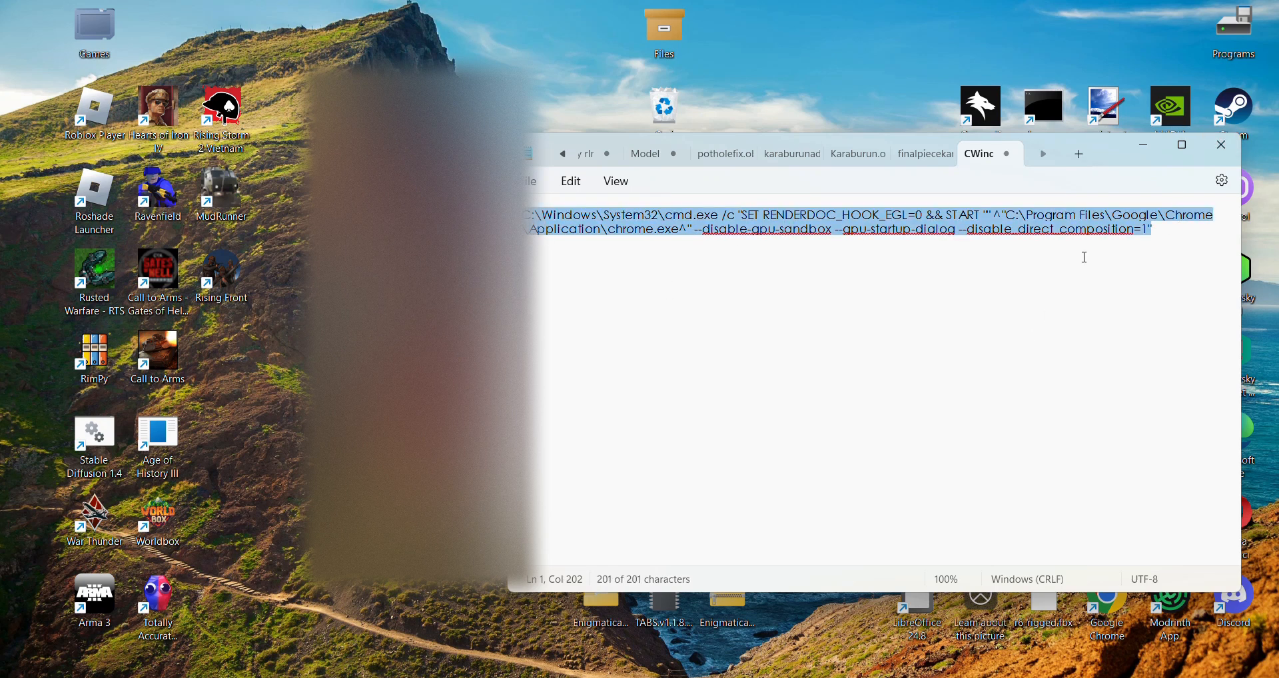
pyautogui.click(1222, 145)
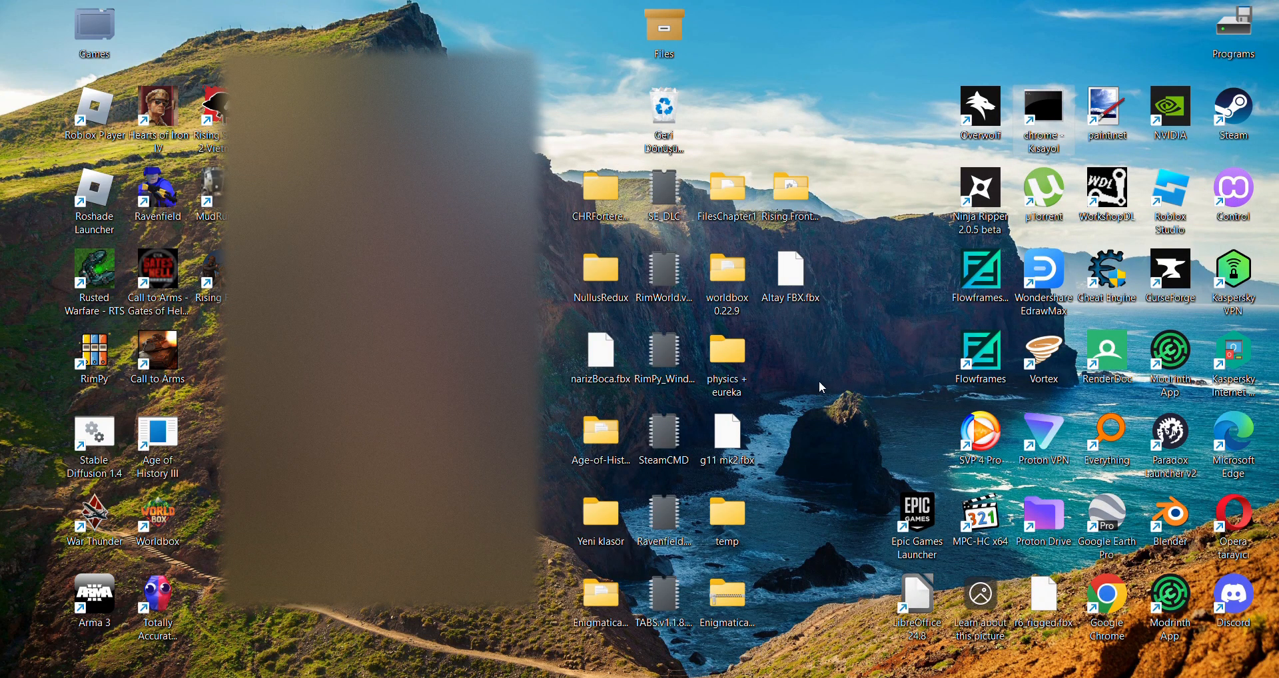
# Launch Chrome from the chrome desktop shortcut and bring up the Google Chrome Gpu dialog with its process ID.
pyautogui.doubleClick(1051, 131)
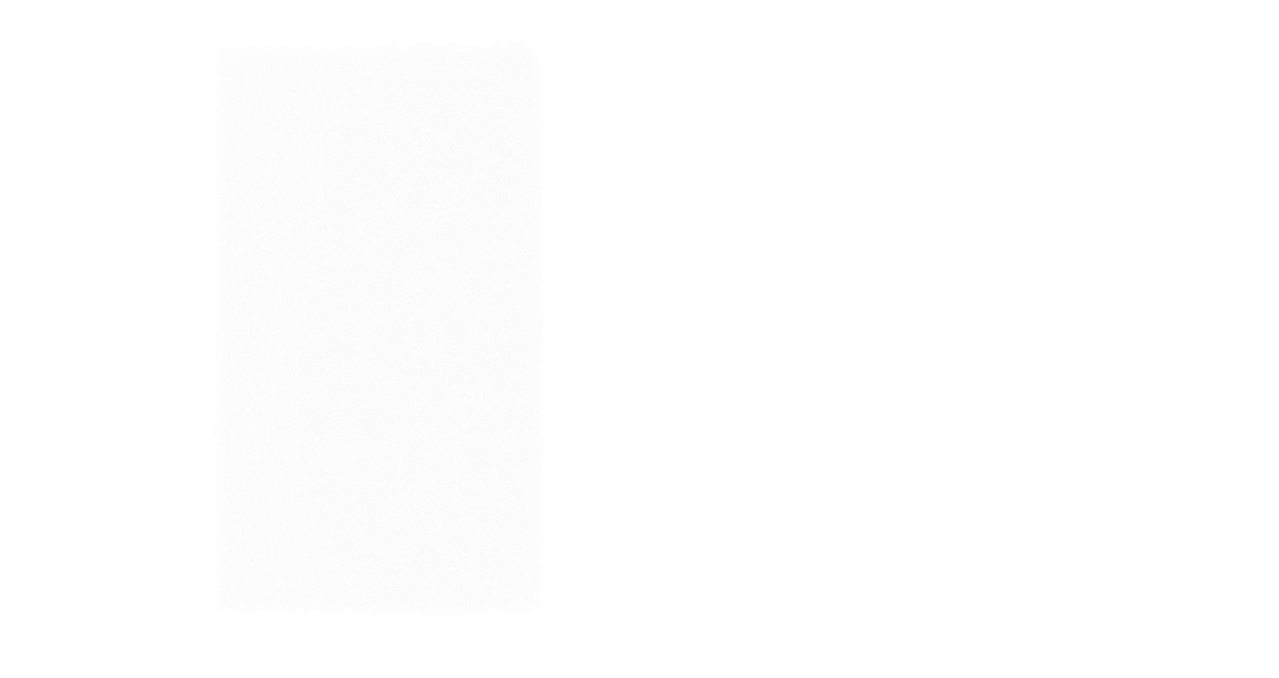
pyautogui.moveTo(911, 677)
pyautogui.click(852, 635)
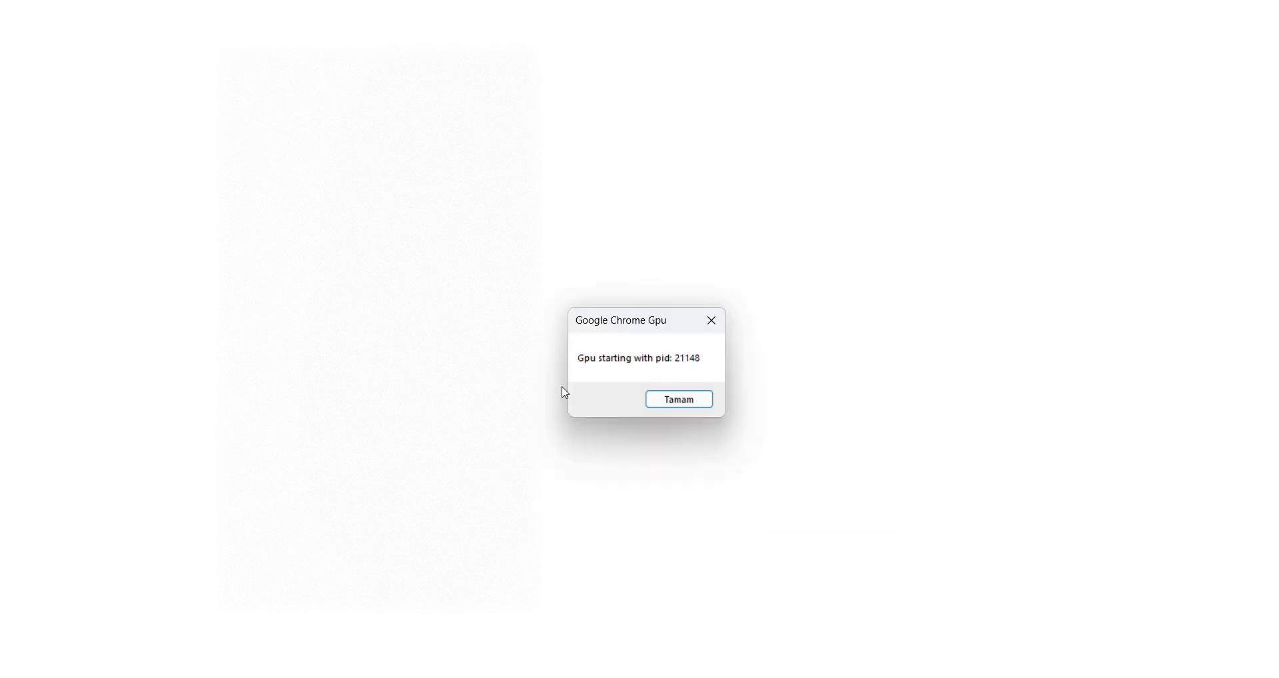
pyautogui.click(679, 399)
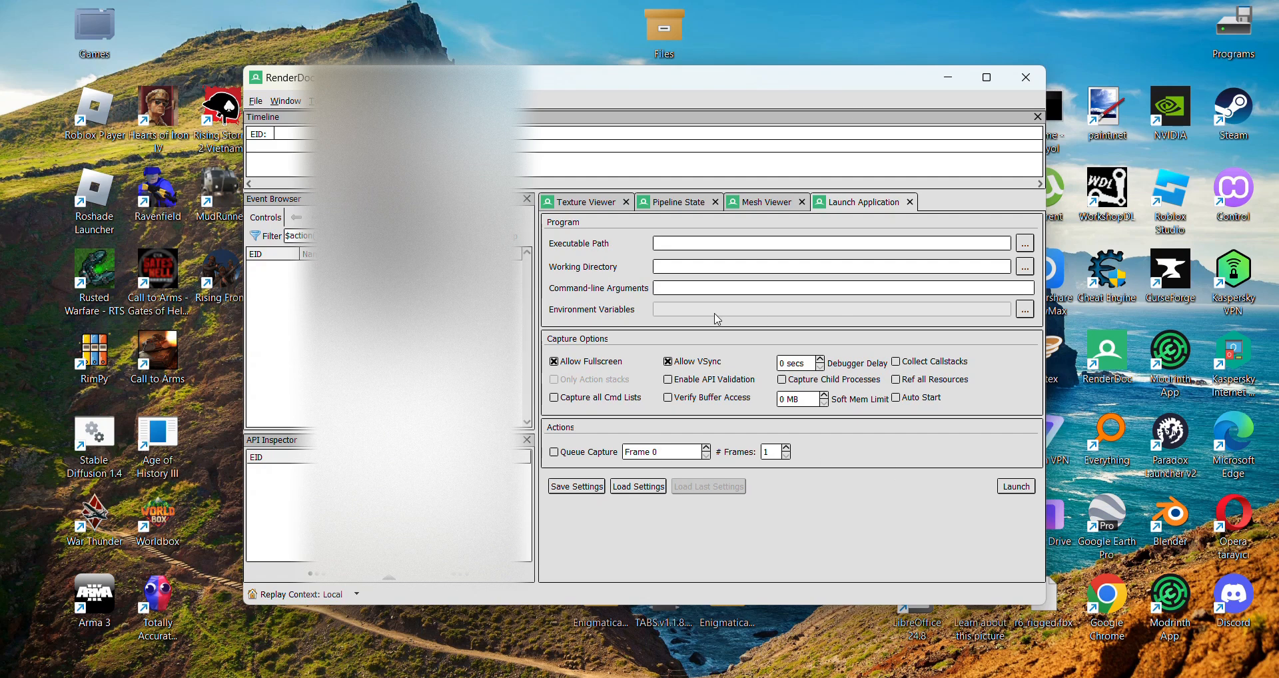
# Open Inject into Process in RenderDoc and check the process ID in the Google Chrome Gpu dialog.
pyautogui.click(255, 100)
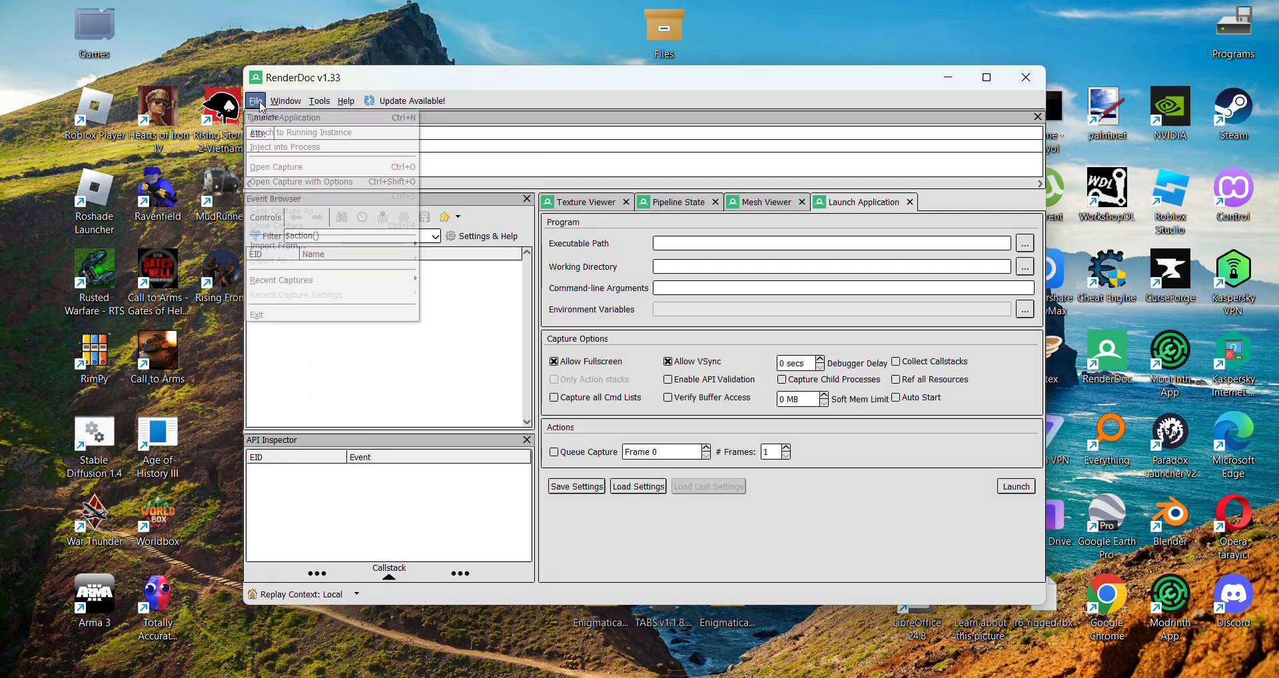
pyautogui.click(282, 148)
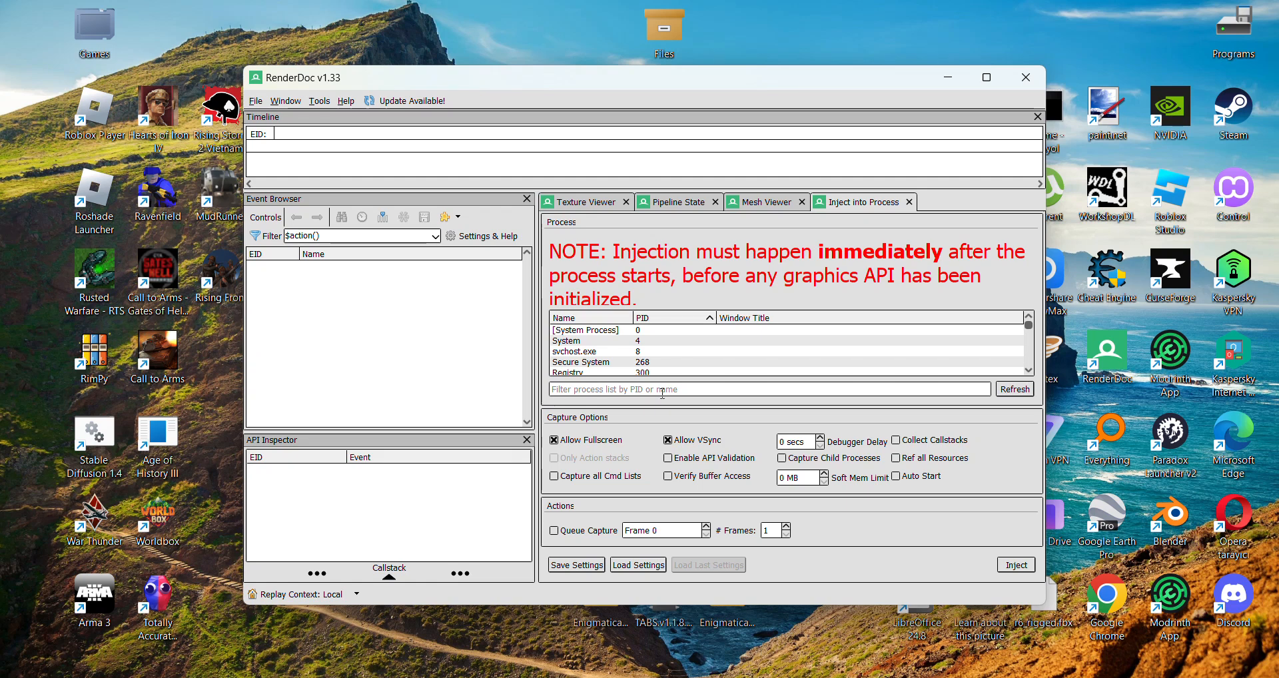
pyautogui.click(786, 609)
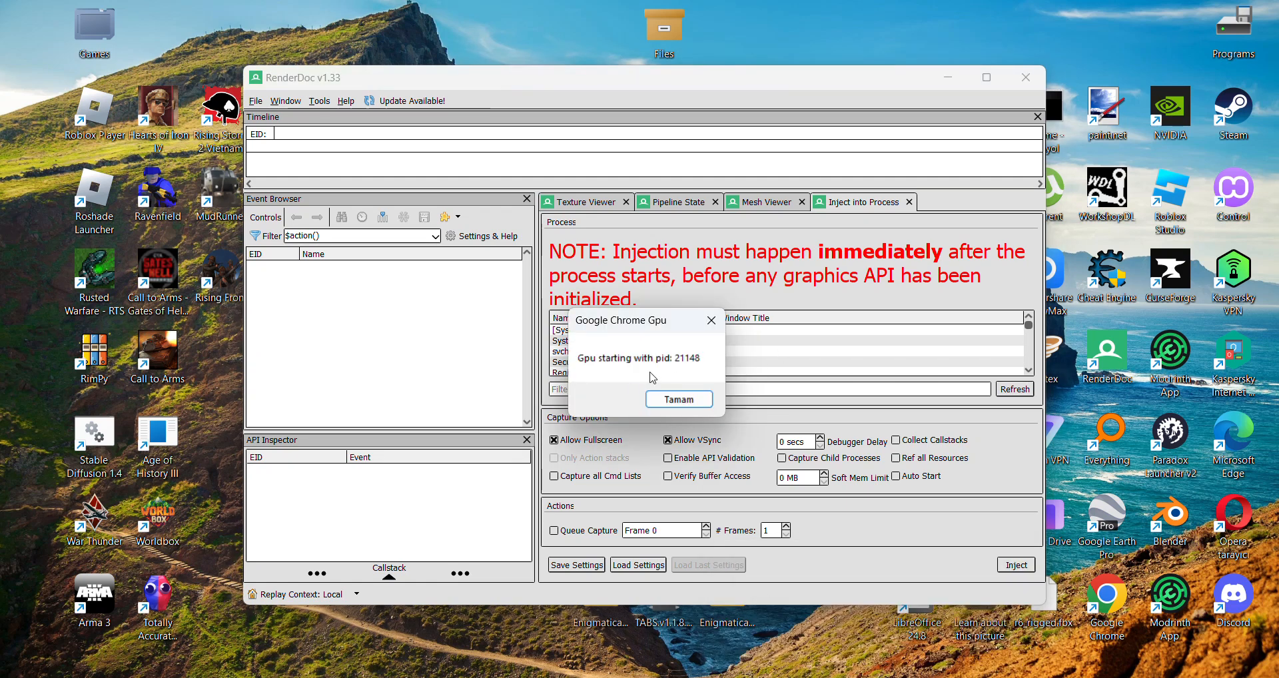
pyautogui.click(679, 399)
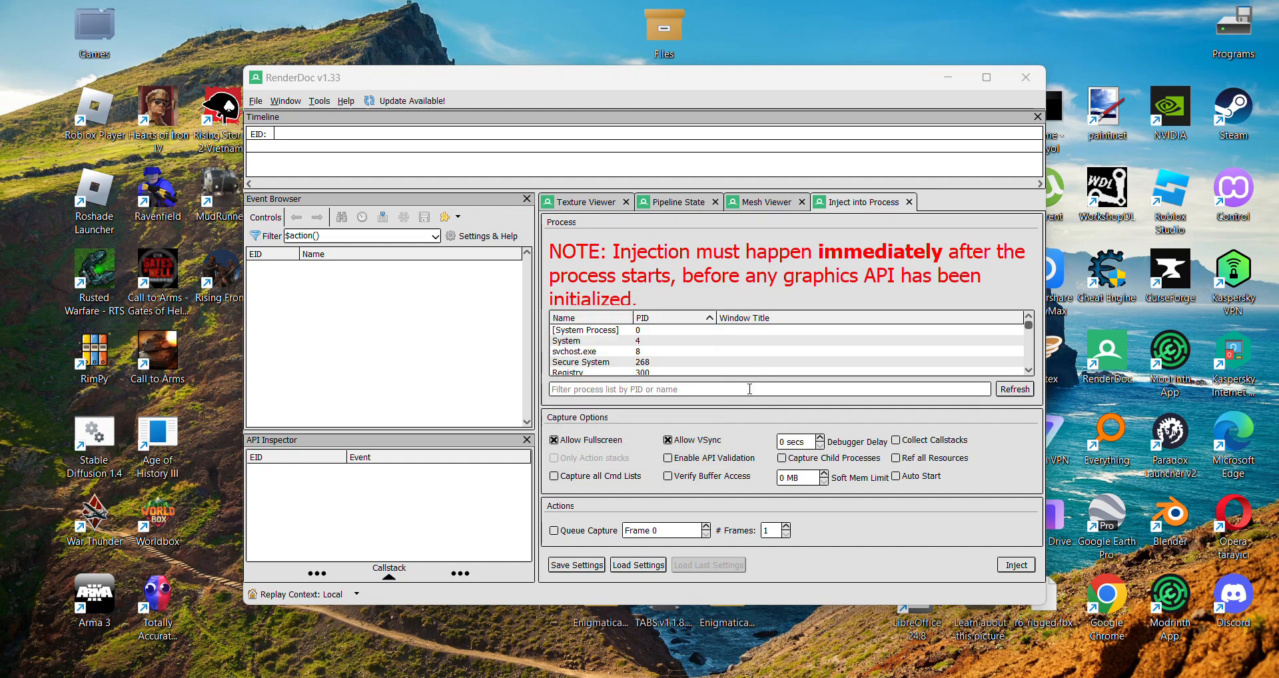
# Filter the process list by 211 and inject RenderDoc into the chrome process with PID 21148.
pyautogui.click(750, 389)
pyautogui.write('2114')
pyautogui.doubleClick(685, 333)
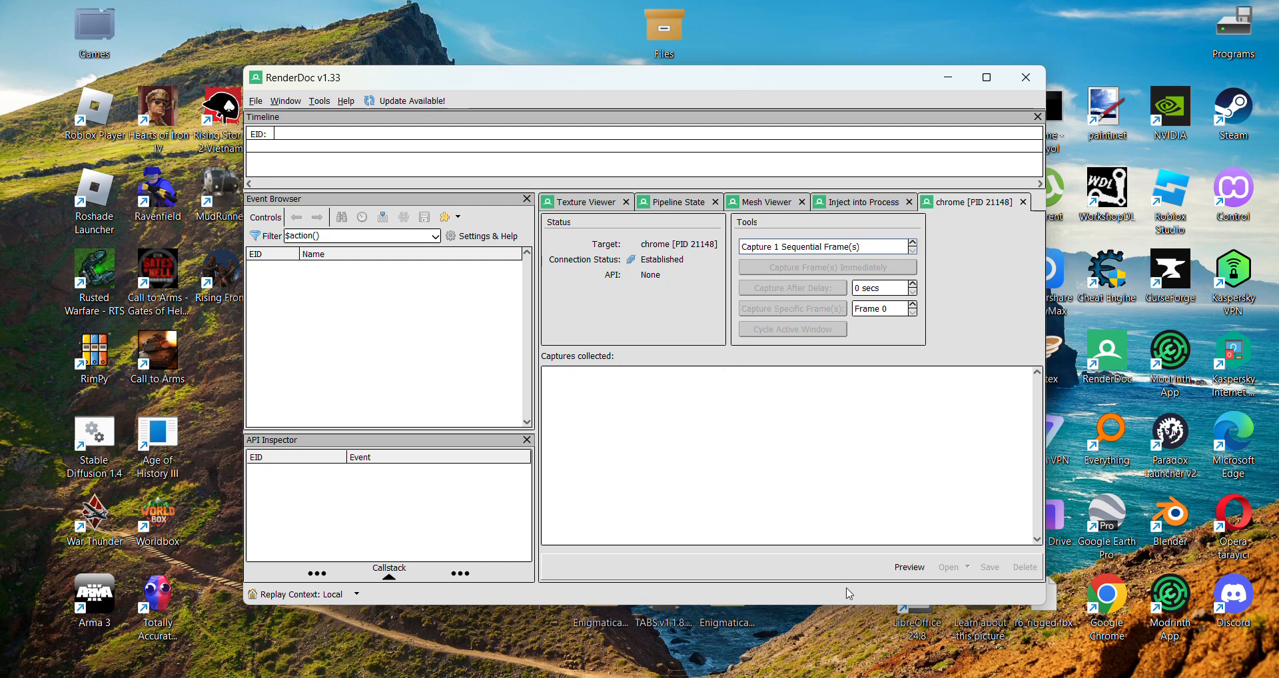
# Confirm the Google Chrome Gpu dialog so Chrome starts, and dismiss the offer to restore pages.
pyautogui.click(786, 609)
pyautogui.click(693, 400)
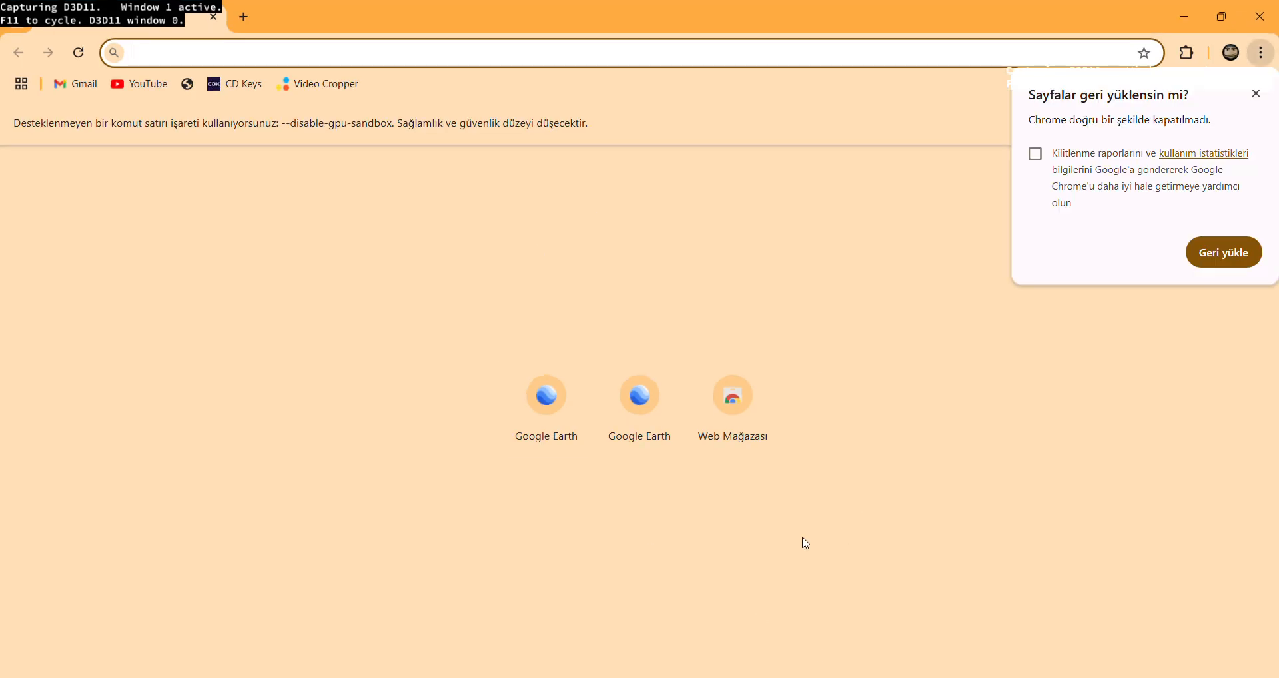
pyautogui.click(1256, 93)
# Open Google Earth in Chrome from the address suggestions and leave the Photo Sphere view for the map.
pyautogui.click(489, 46)
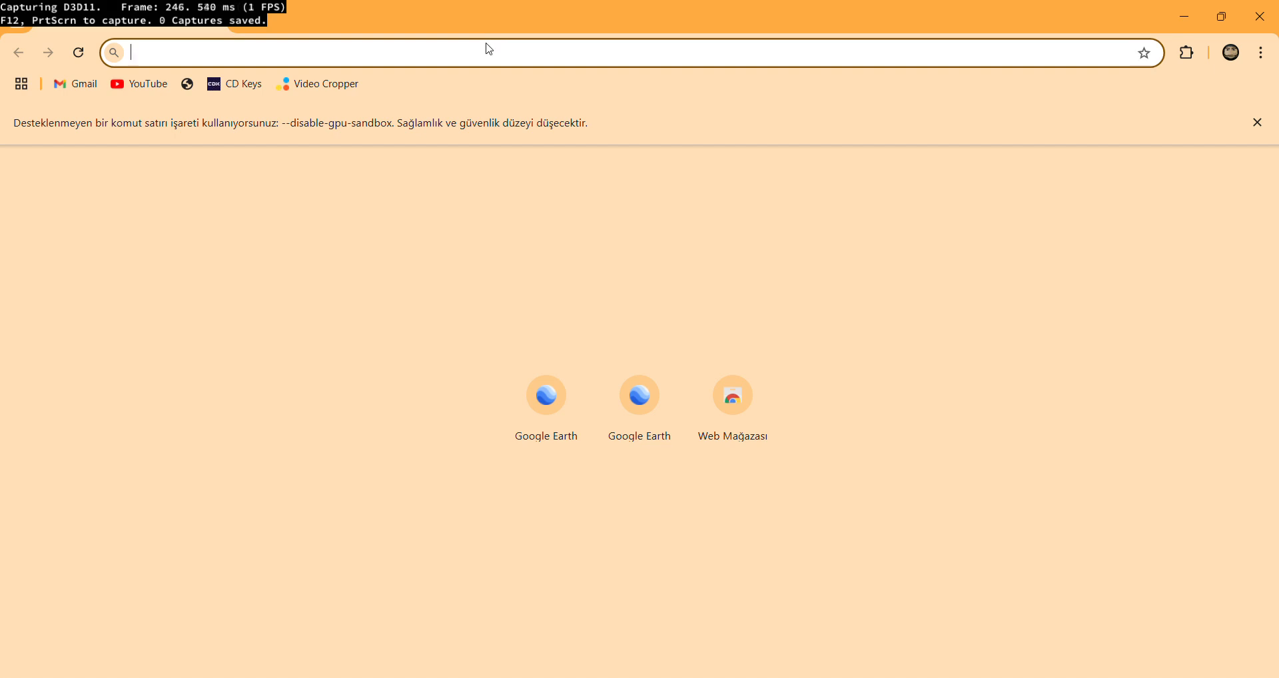
pyautogui.write('google Earth')
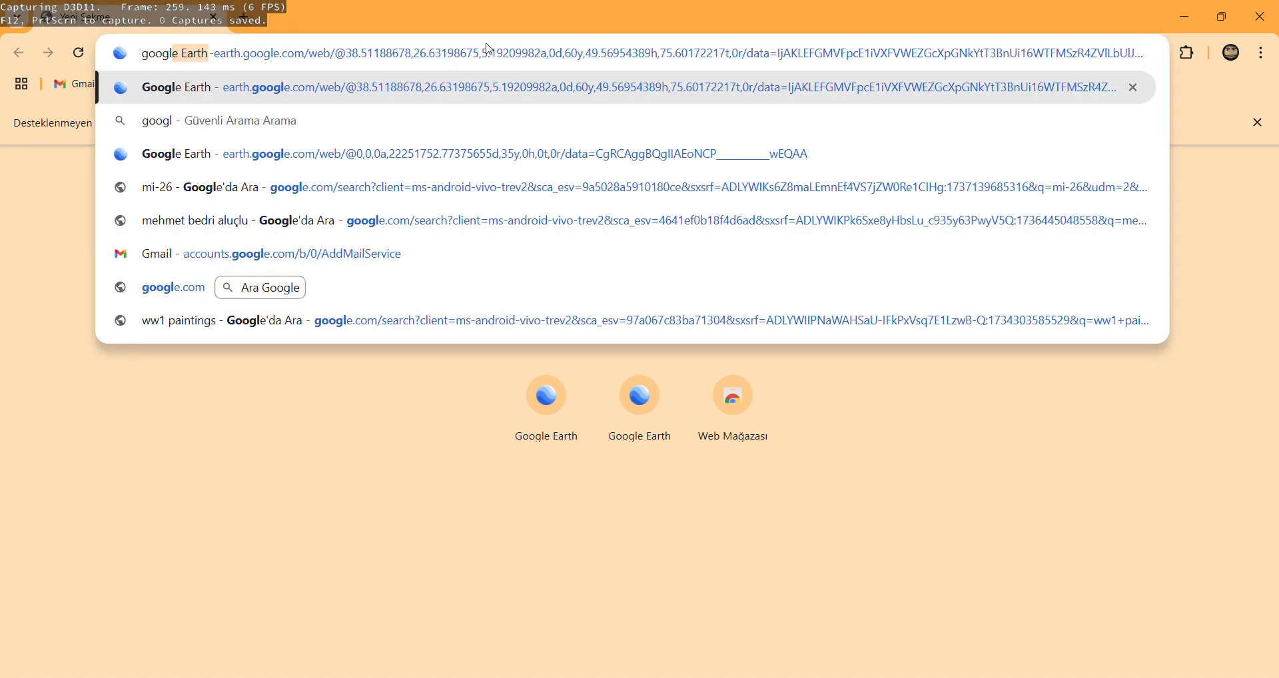
pyautogui.click(497, 154)
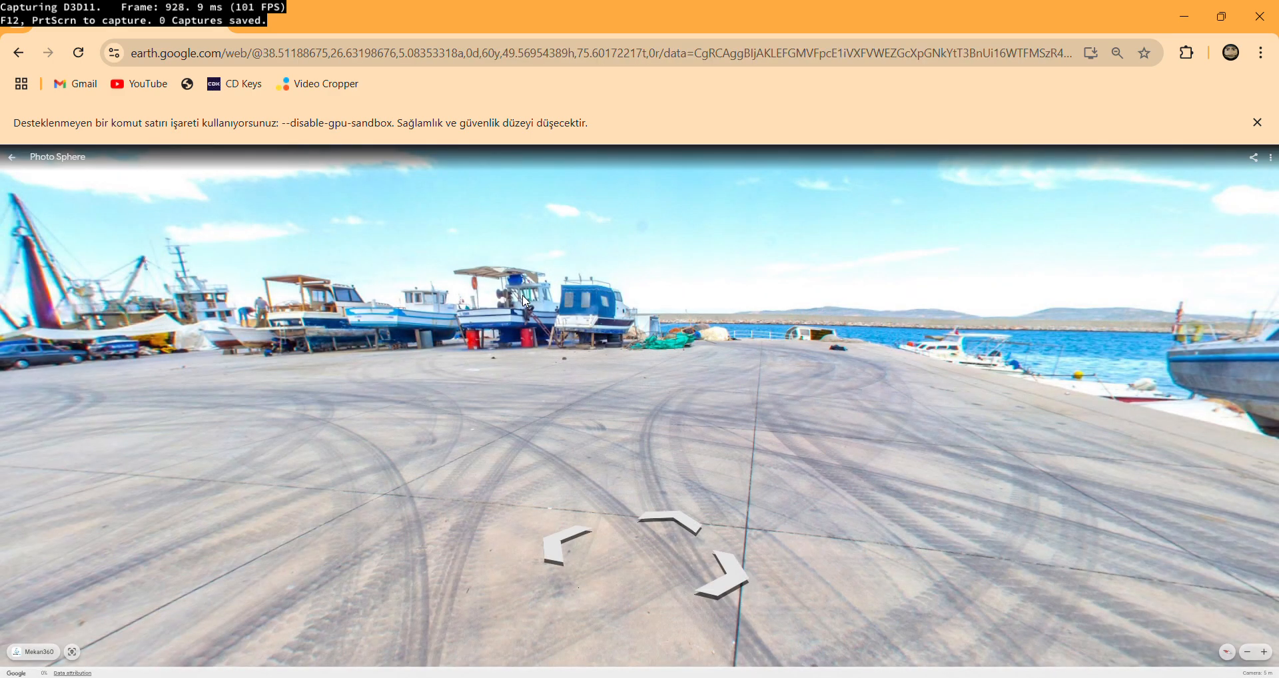
pyautogui.click(21, 156)
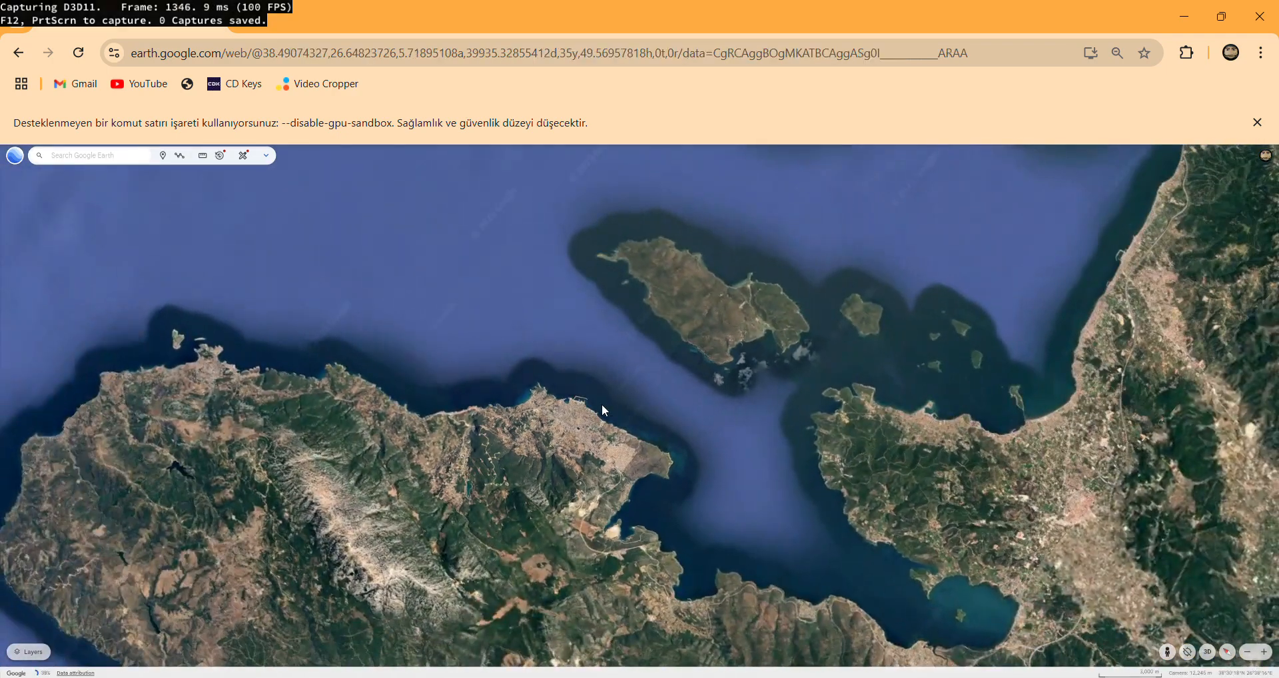
# Move the map from the Turkish coast across the Mediterranean and zoom in on northwestern Spain.
pyautogui.moveTo(601, 404); pyautogui.dragTo(371, 492)
pyautogui.scroll(-10, 371, 493)
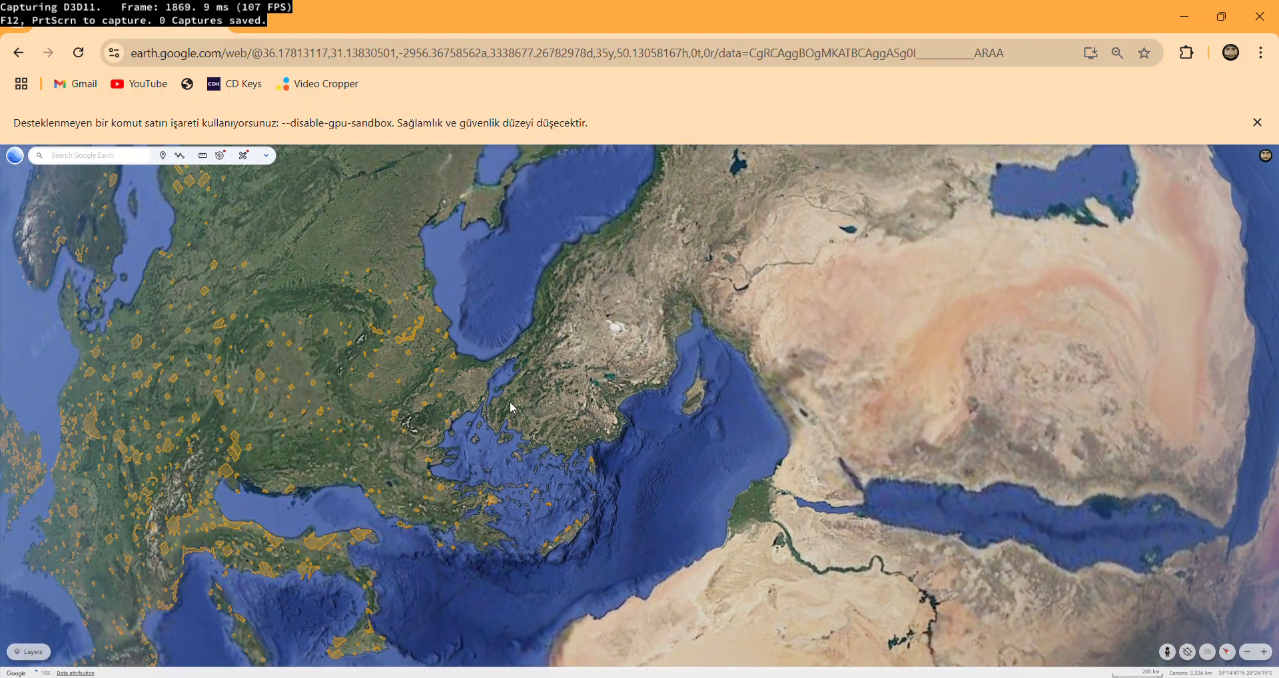
pyautogui.moveTo(459, 464); pyautogui.dragTo(784, 299)
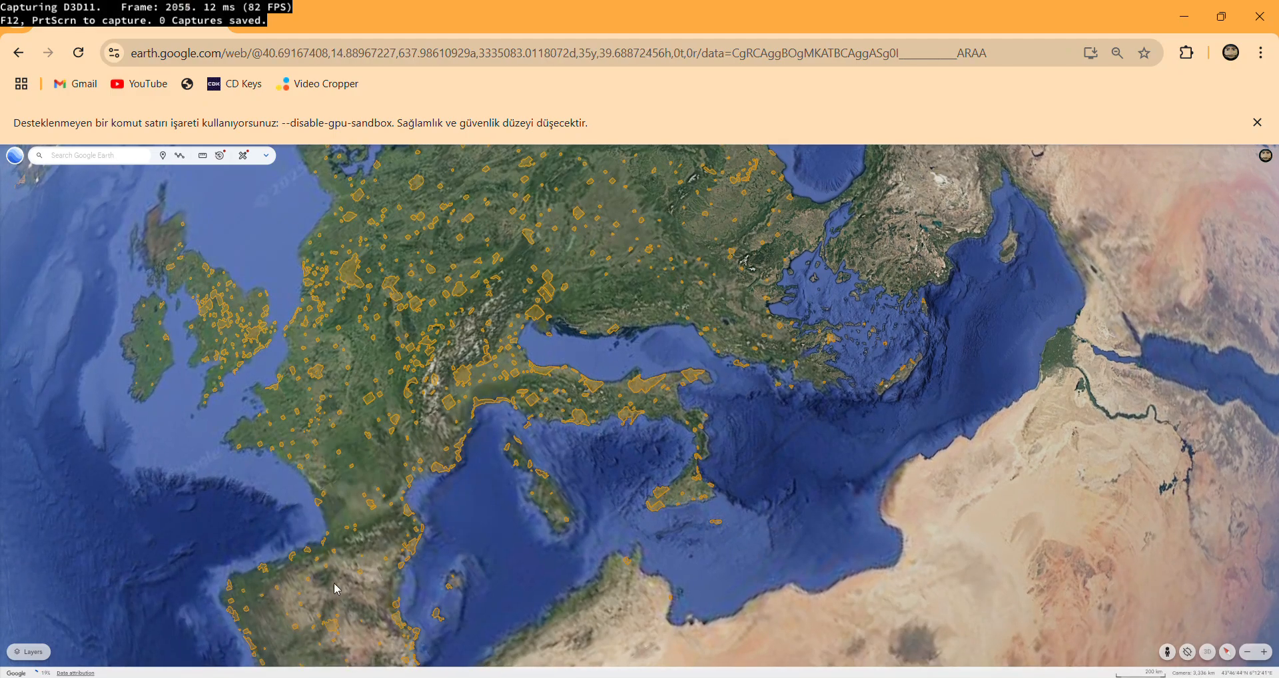
pyautogui.scroll(5, 371, 562)
pyautogui.scroll(2, 620, 361)
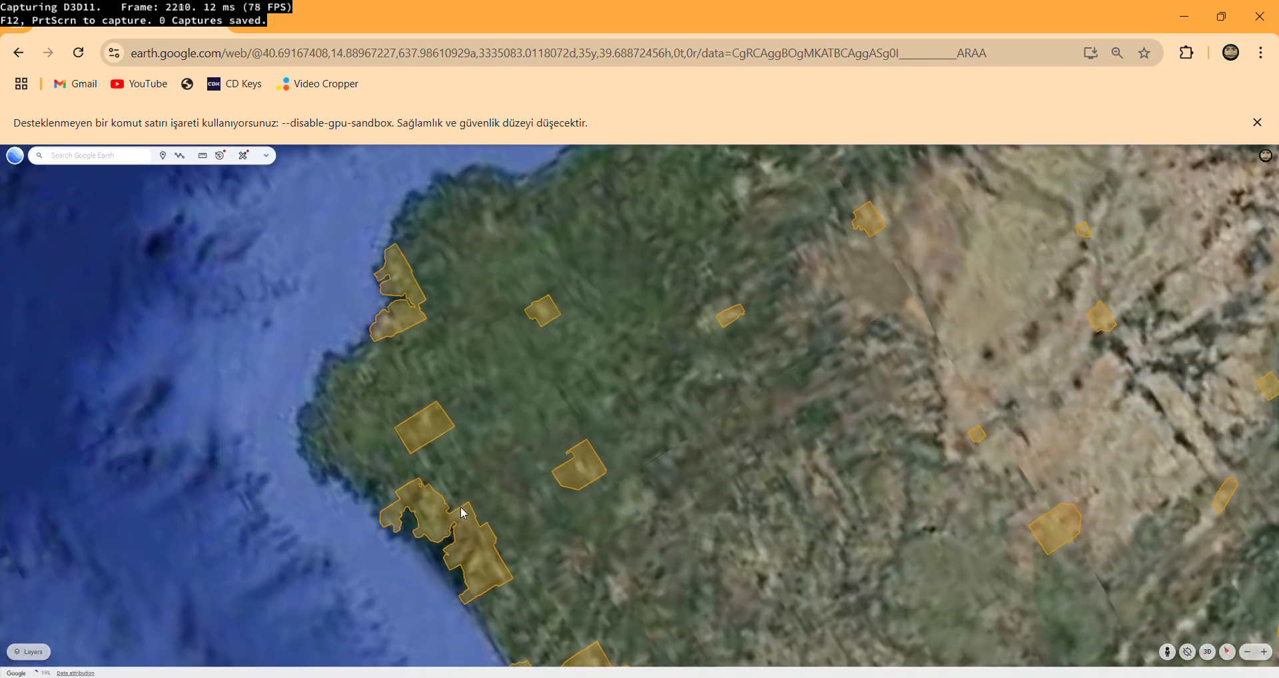
pyautogui.scroll(-3, 462, 511)
# Switch the map to 3D and adjust its tilt and heading, with the tilt at about 45 degrees.
pyautogui.click(1210, 655)
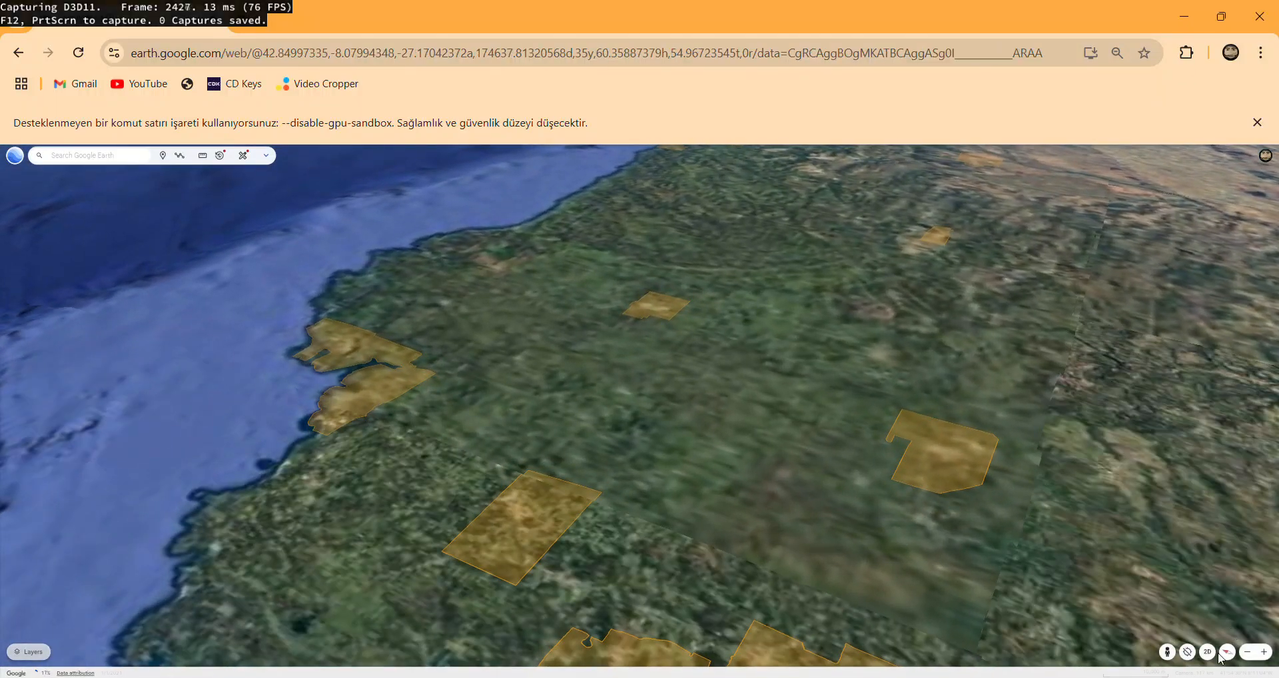
pyautogui.click(1225, 653)
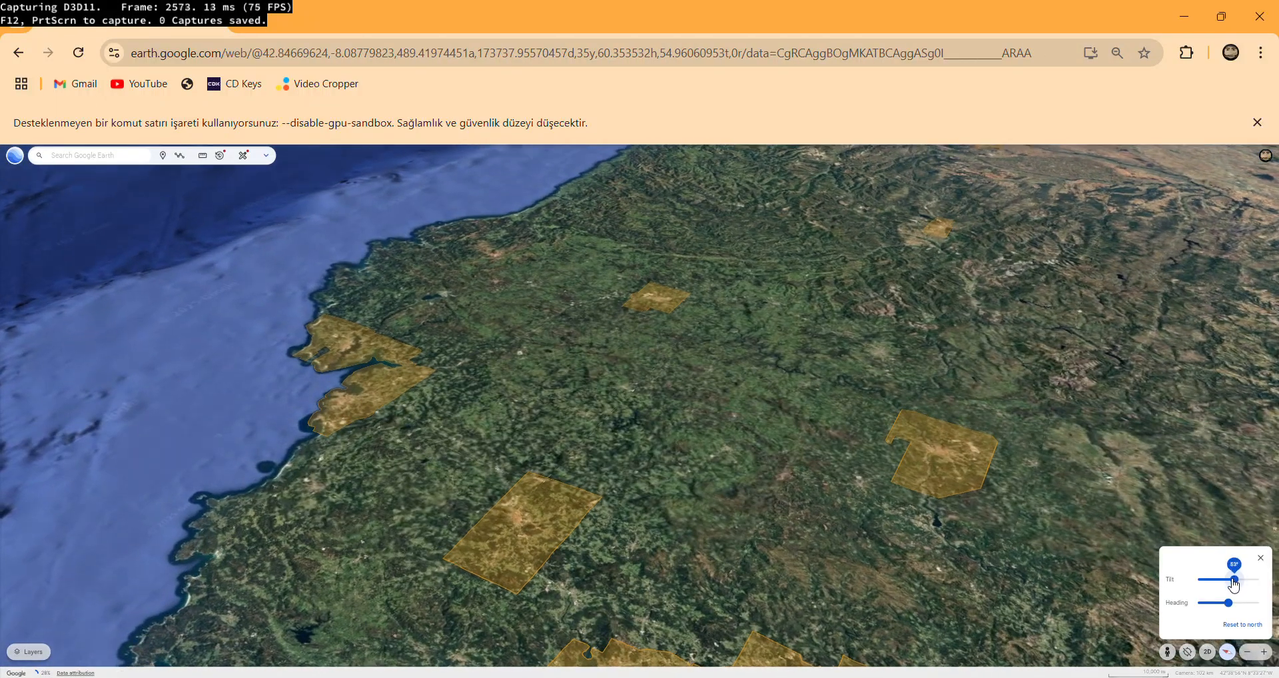
pyautogui.moveTo(1233, 581); pyautogui.dragTo(1216, 604)
# Zoom in on the red-roofed old town in northwestern Spain and frame the large white building beside the paved courtyard.
pyautogui.scroll(10, 454, 382)
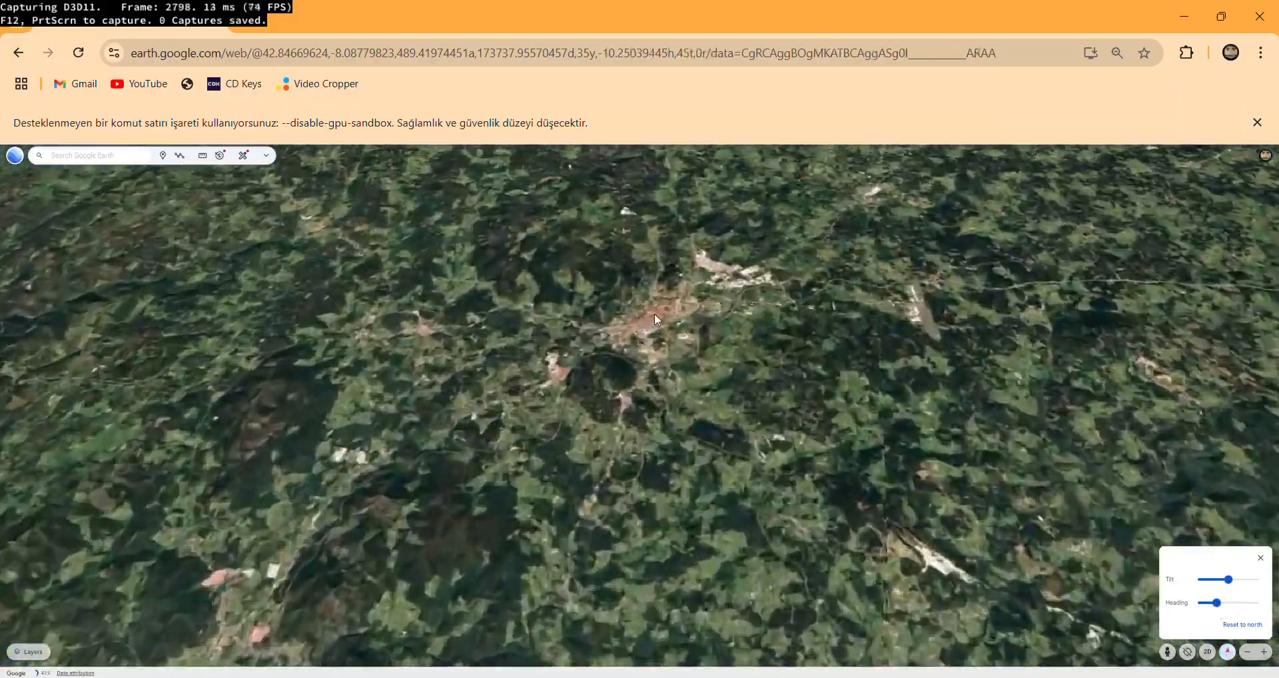
pyautogui.scroll(5, 629, 327)
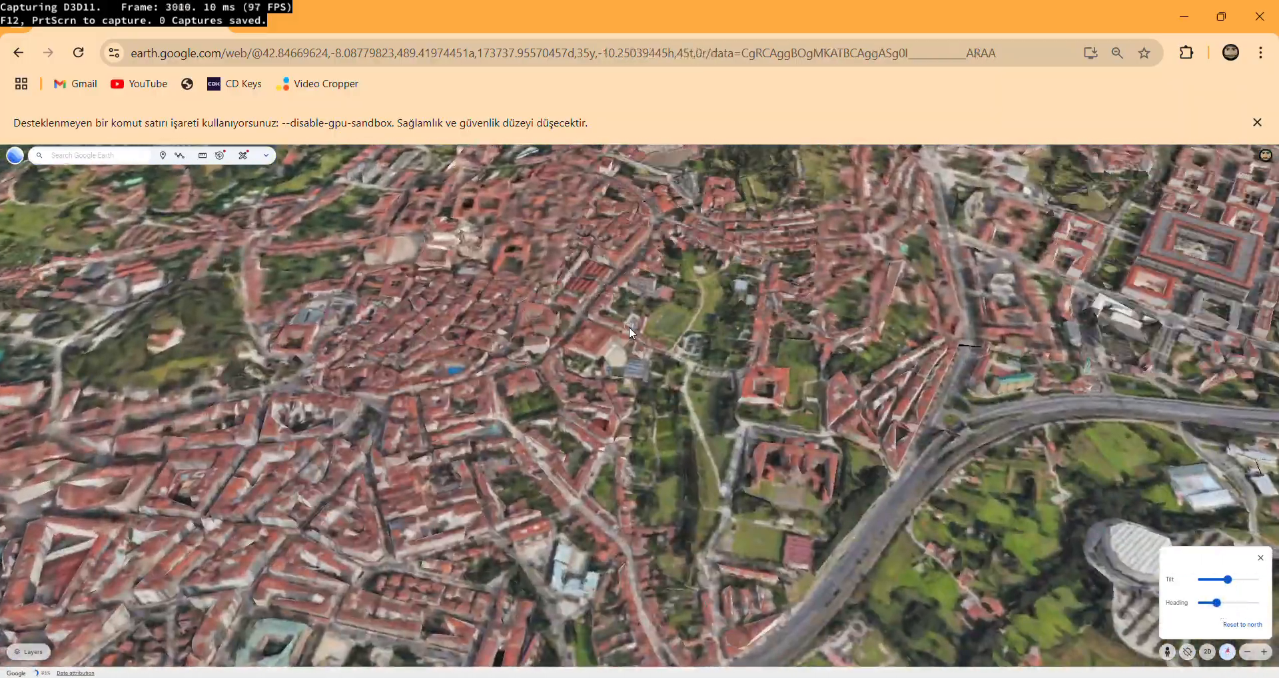
pyautogui.scroll(3, 622, 354)
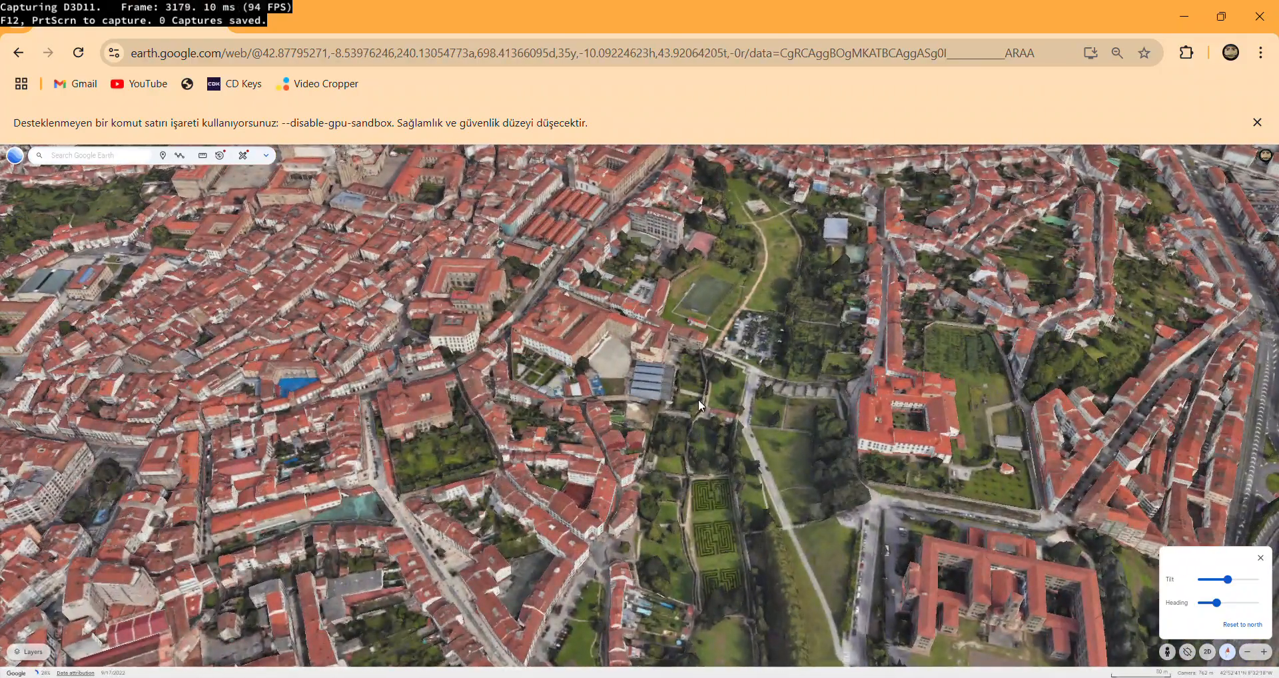
pyautogui.scroll(3, 507, 343)
pyautogui.scroll(3, 533, 342)
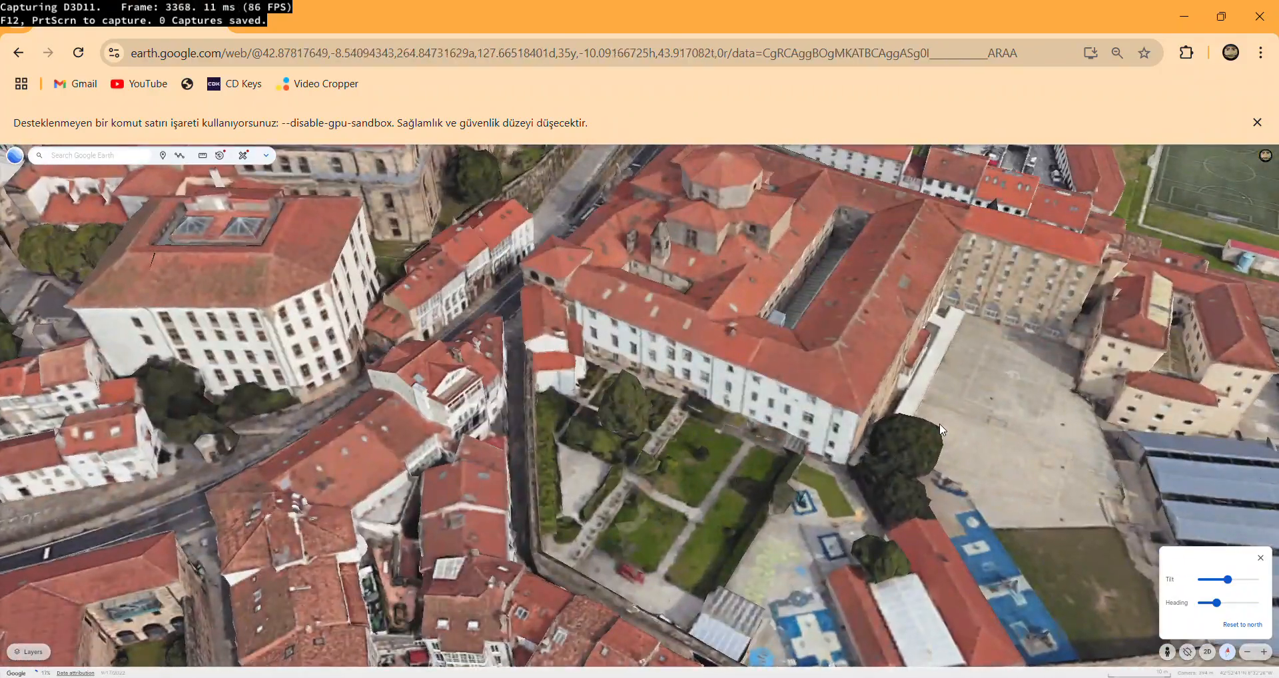
pyautogui.scroll(3, 673, 363)
pyautogui.scroll(2, 672, 363)
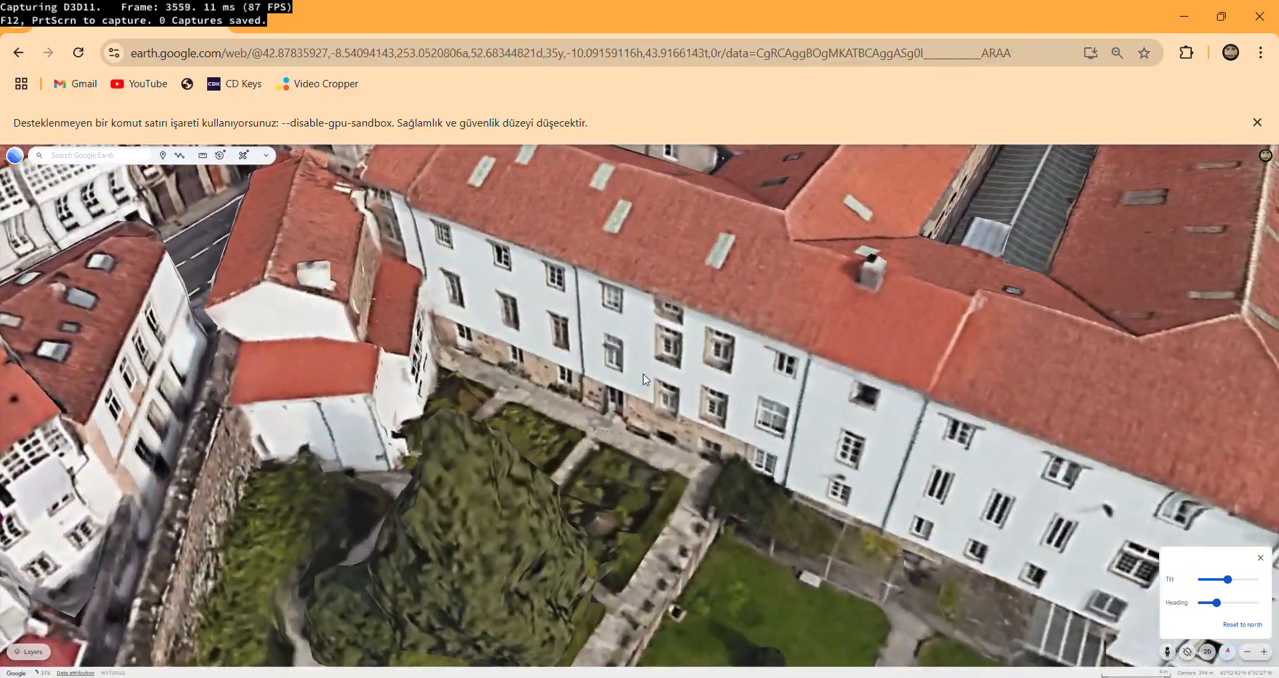
pyautogui.scroll(3, 550, 363)
pyautogui.scroll(-5, 550, 363)
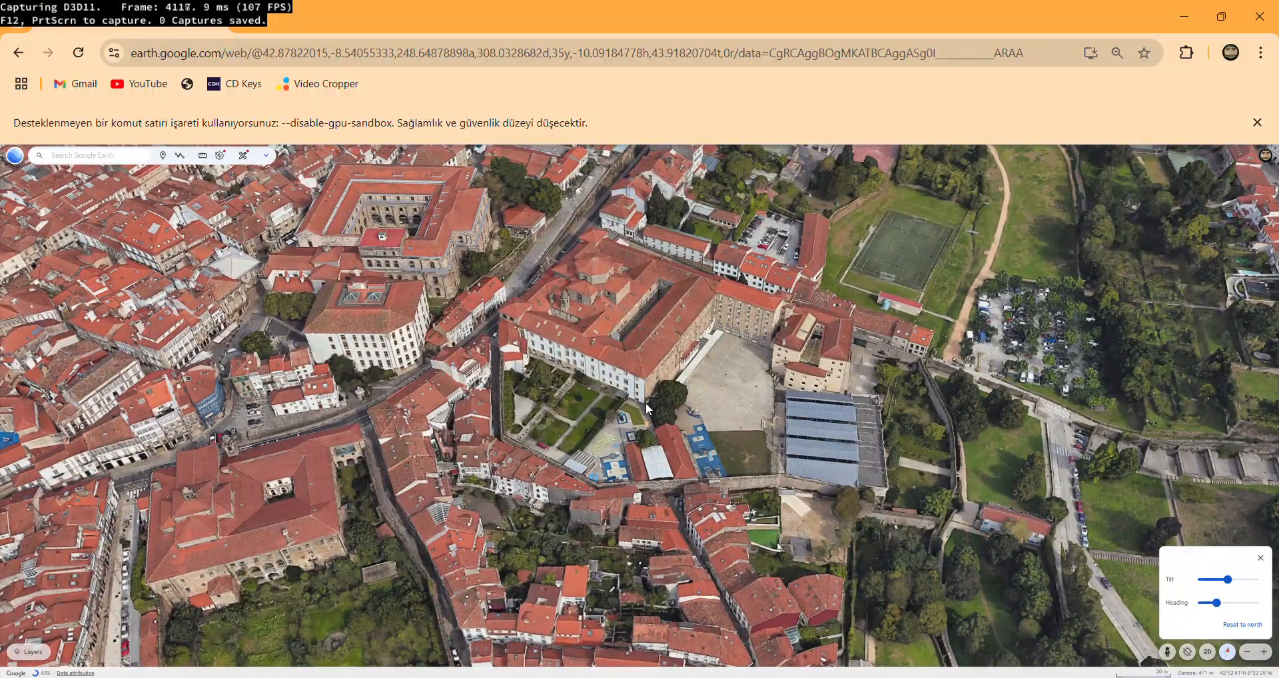
# Look over the city and the wooded hills and villages around it for an area to capture.
pyautogui.scroll(-5, 646, 404)
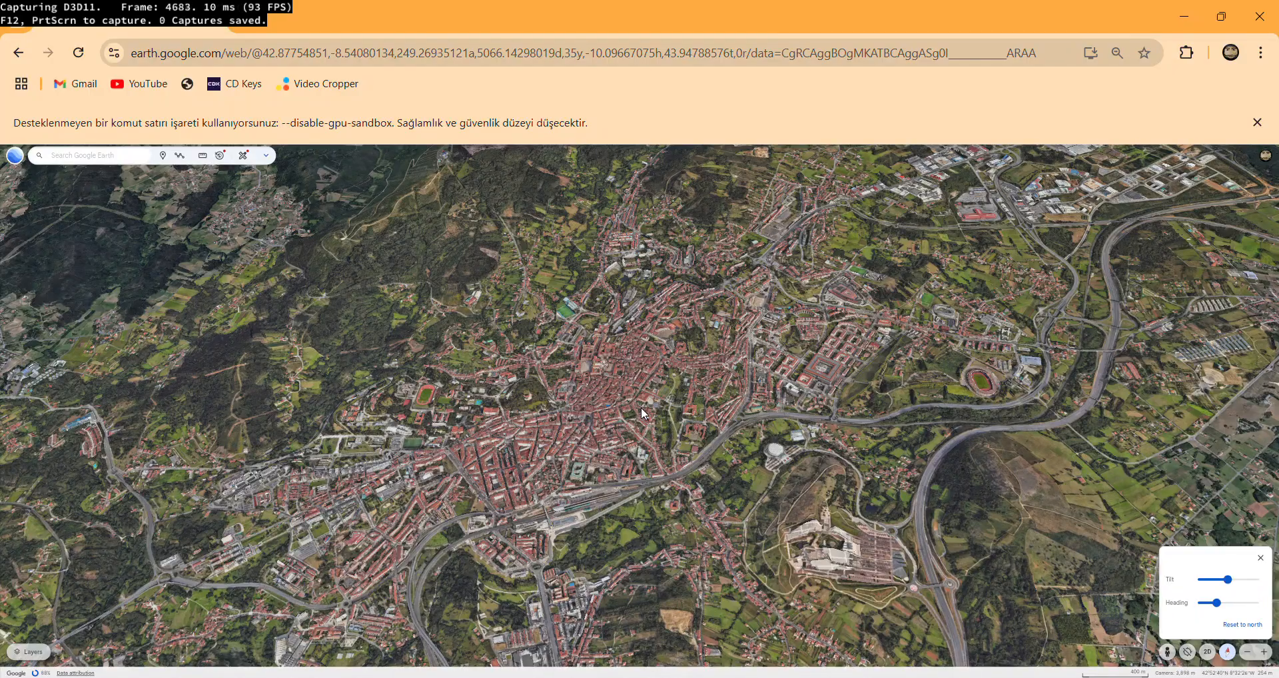
pyautogui.scroll(5, 643, 413)
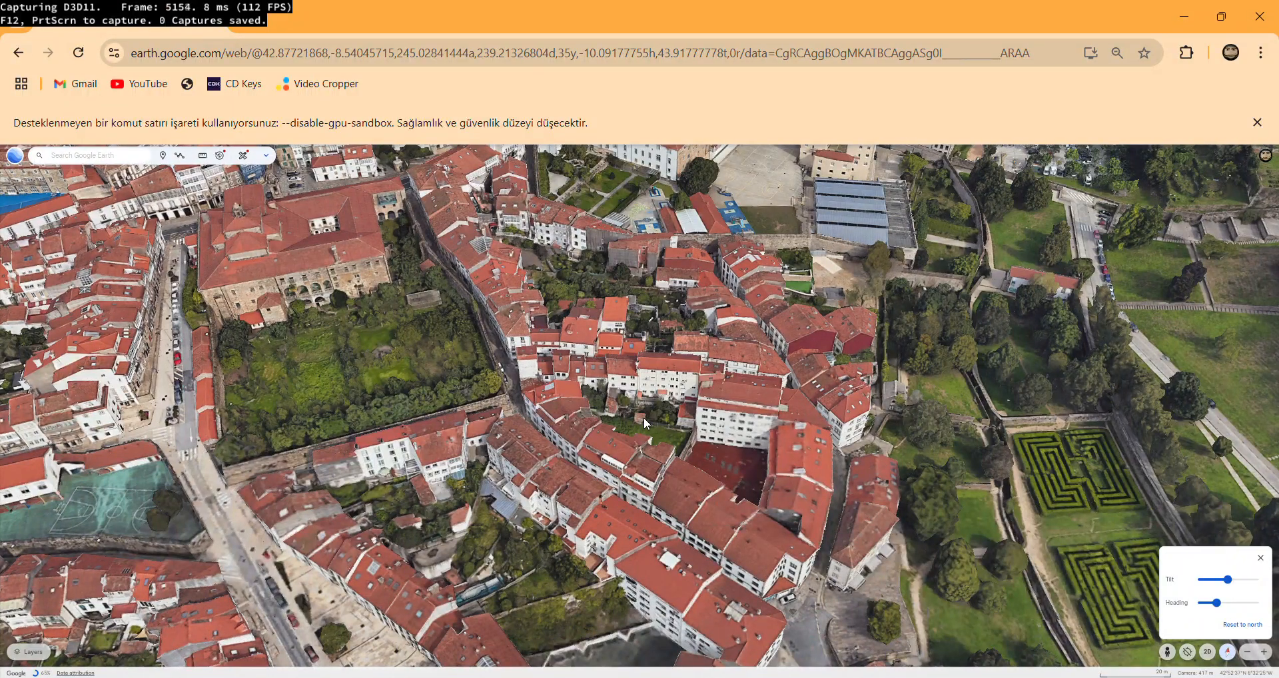
pyautogui.scroll(-5, 645, 423)
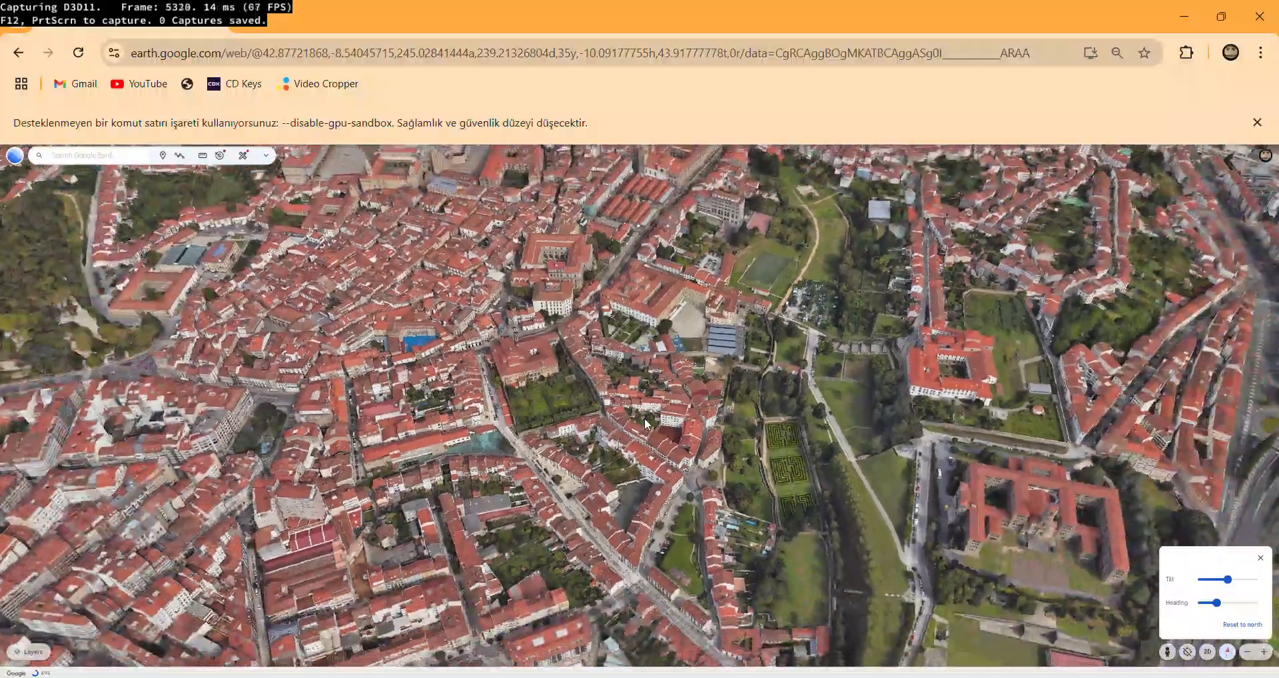
pyautogui.scroll(-5, 645, 423)
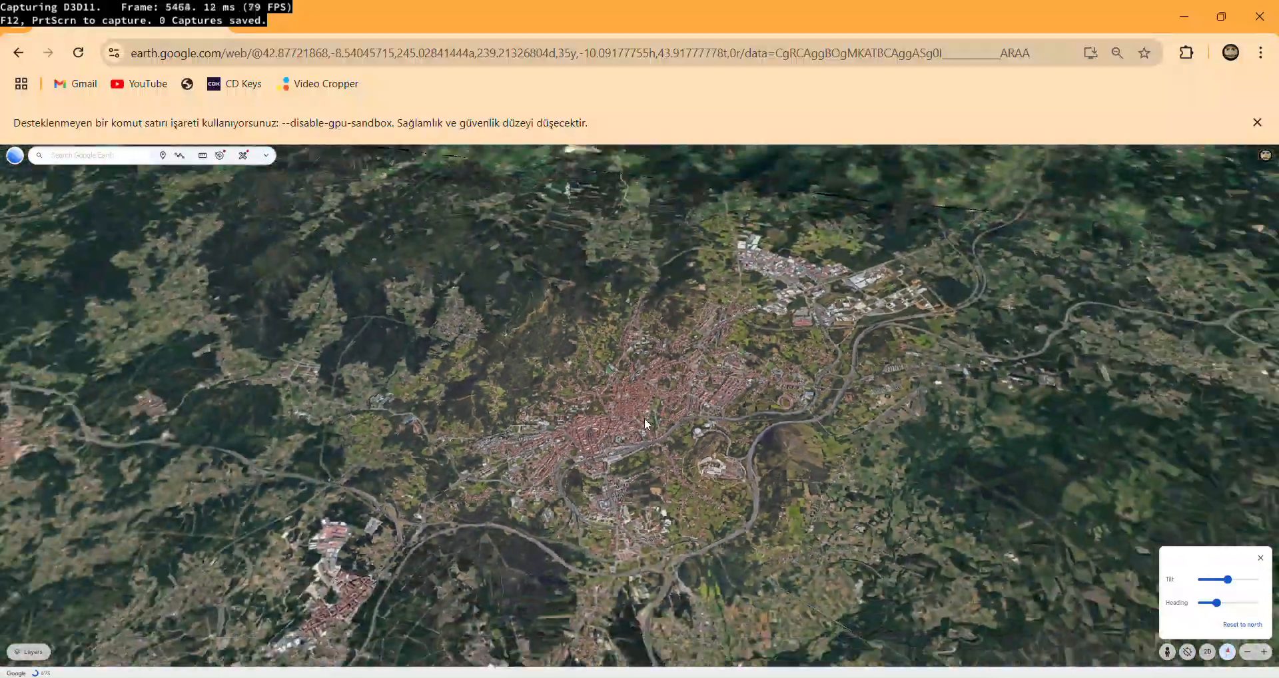
pyautogui.scroll(5, 478, 346)
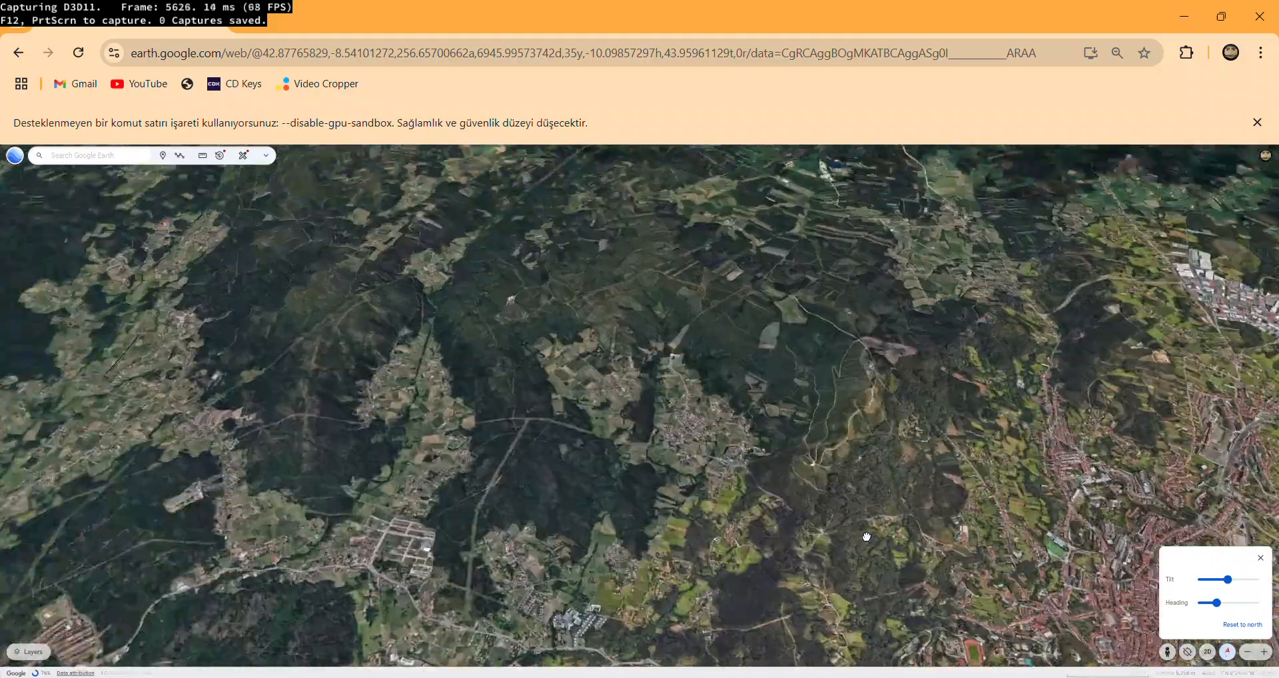
pyautogui.scroll(-5, 483, 346)
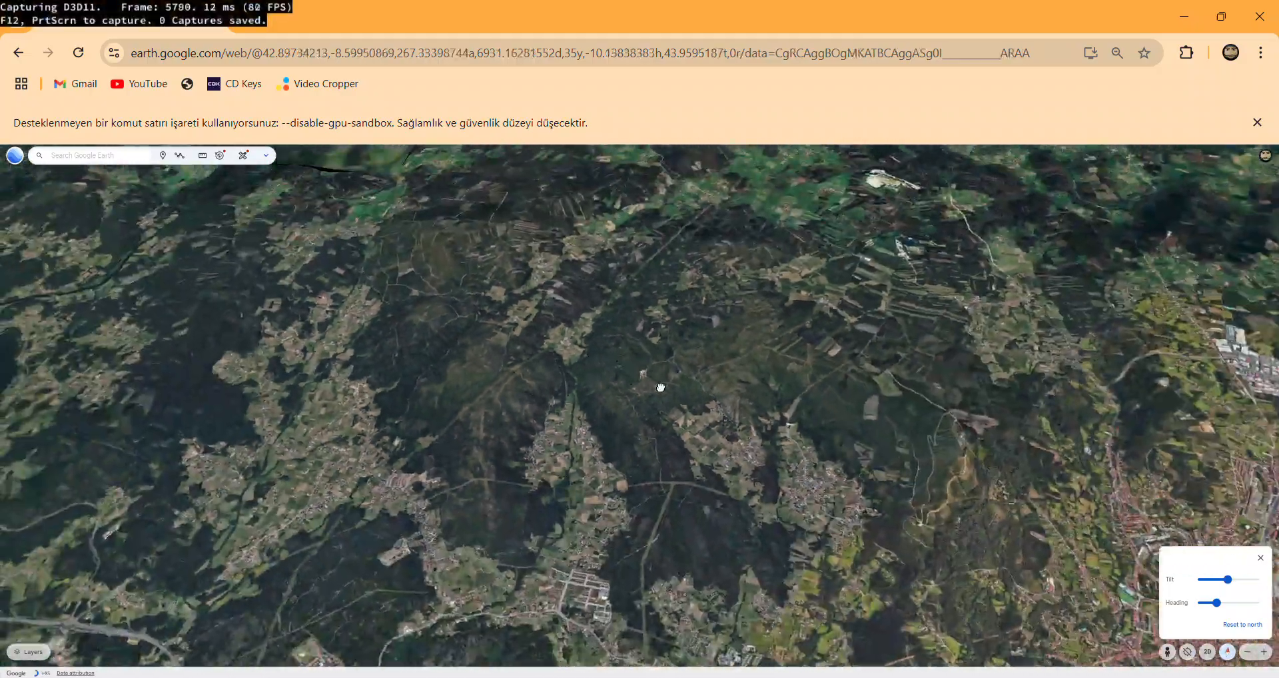
pyautogui.scroll(-5, 593, 370)
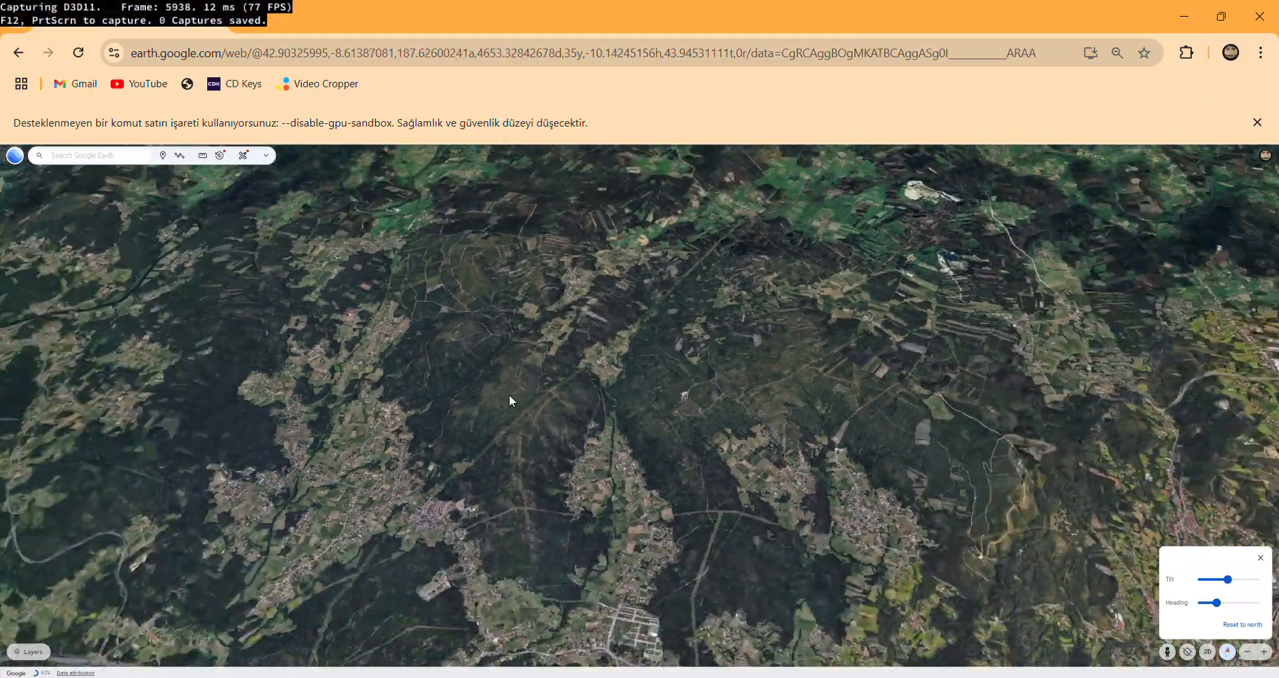
pyautogui.scroll(3, 581, 407)
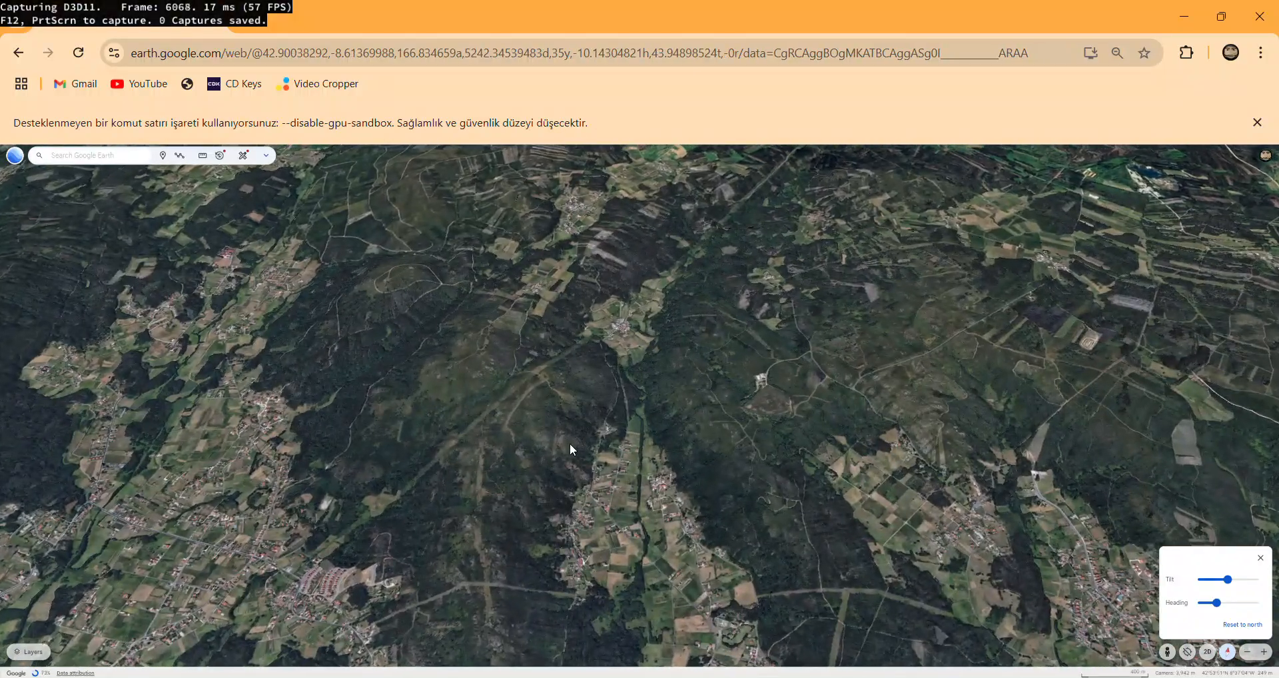
pyautogui.scroll(5, 483, 478)
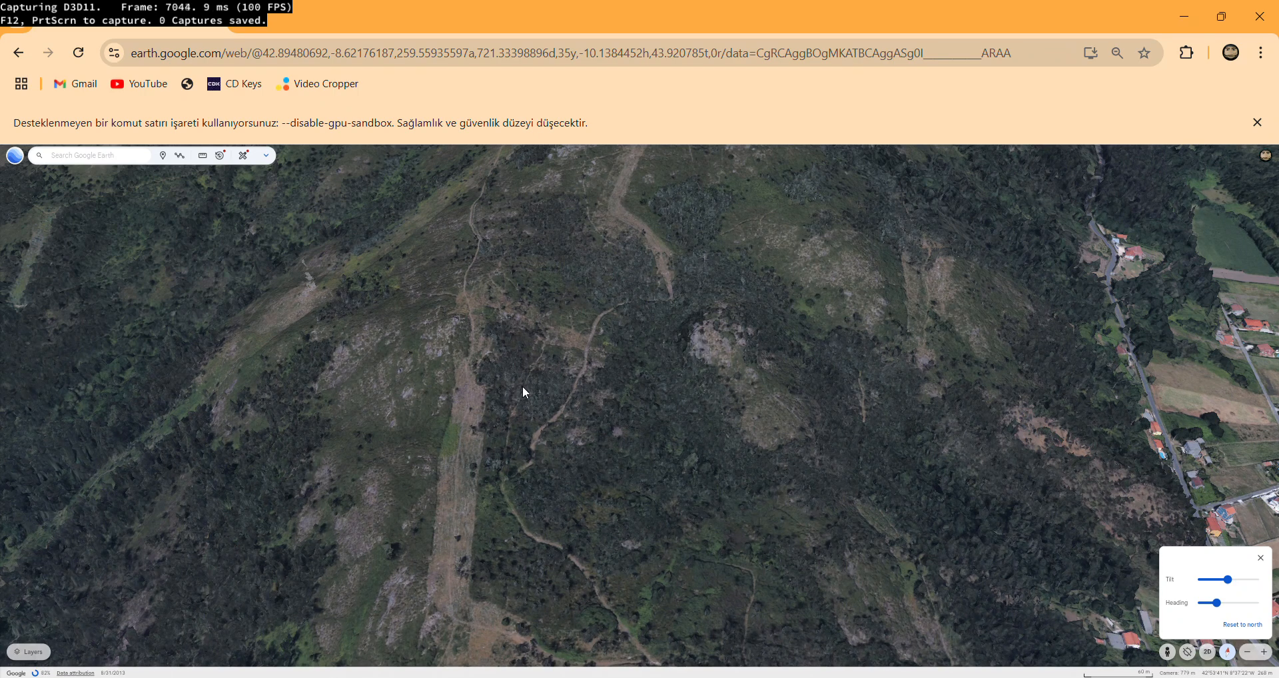
pyautogui.scroll(-5, 523, 409)
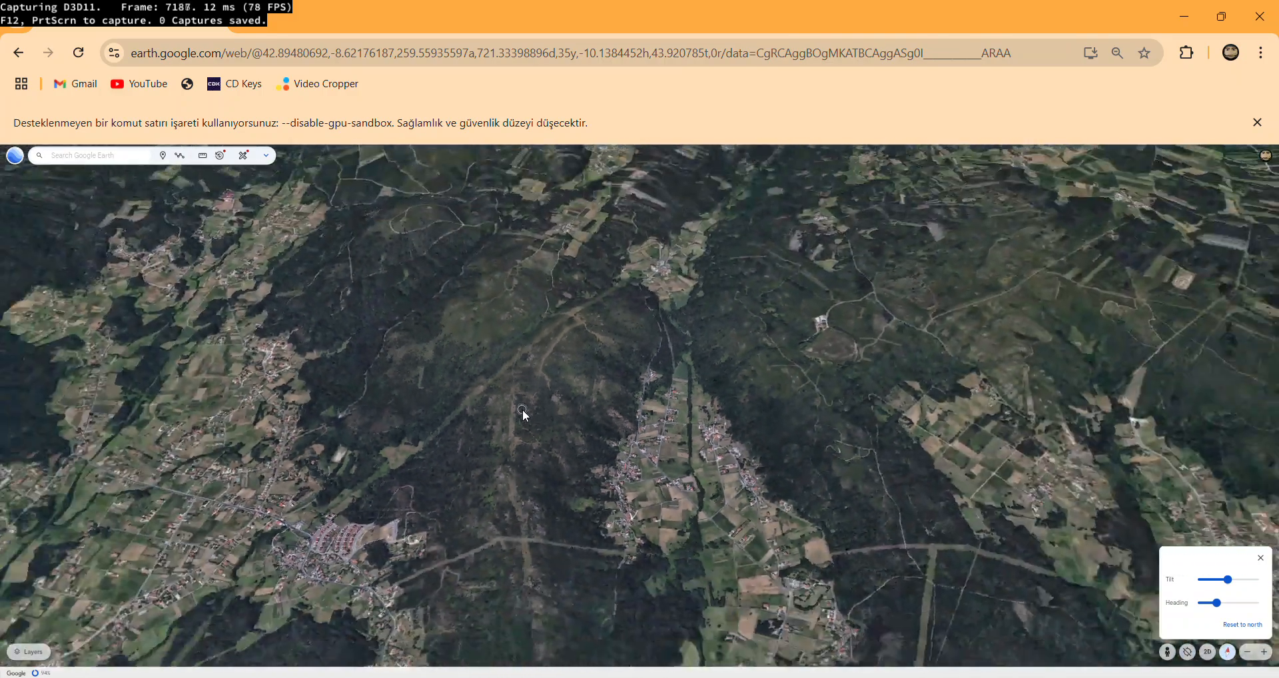
pyautogui.scroll(-5, 523, 413)
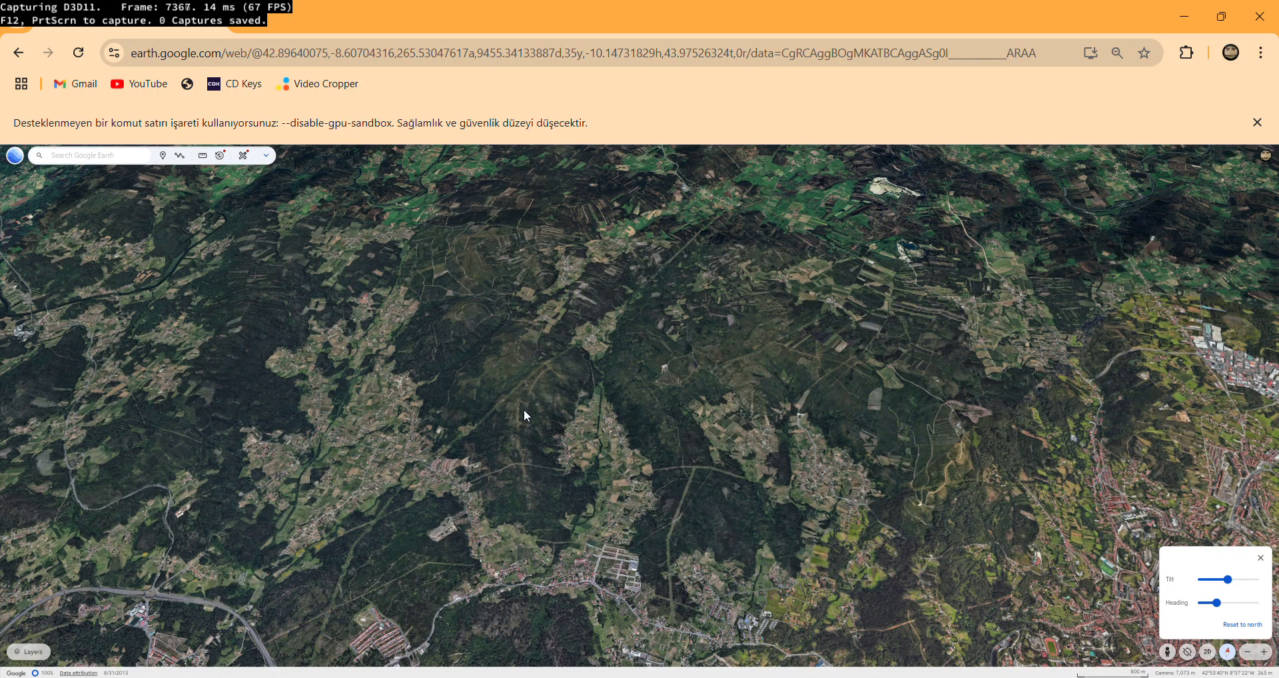
pyautogui.scroll(5, 523, 409)
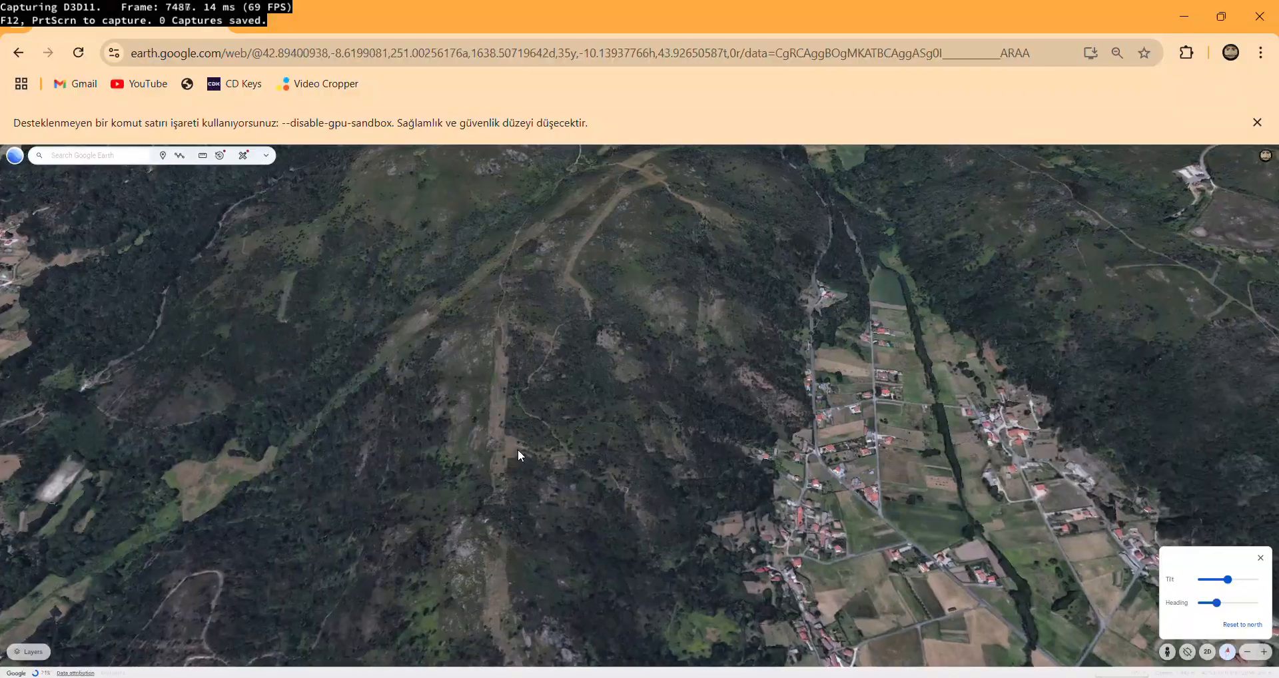
pyautogui.scroll(-10, 518, 449)
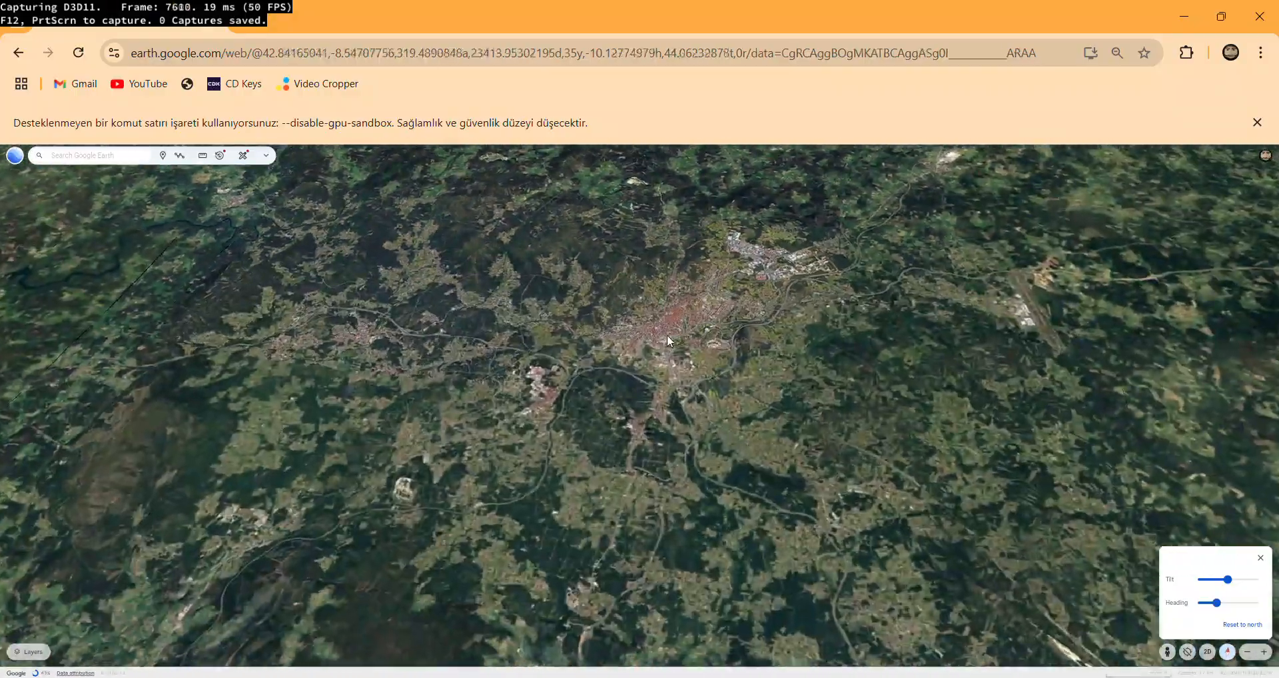
# Zoom in on the city's large green-roofed courtyard building and frame its block beside the highway.
pyautogui.scroll(10, 667, 338)
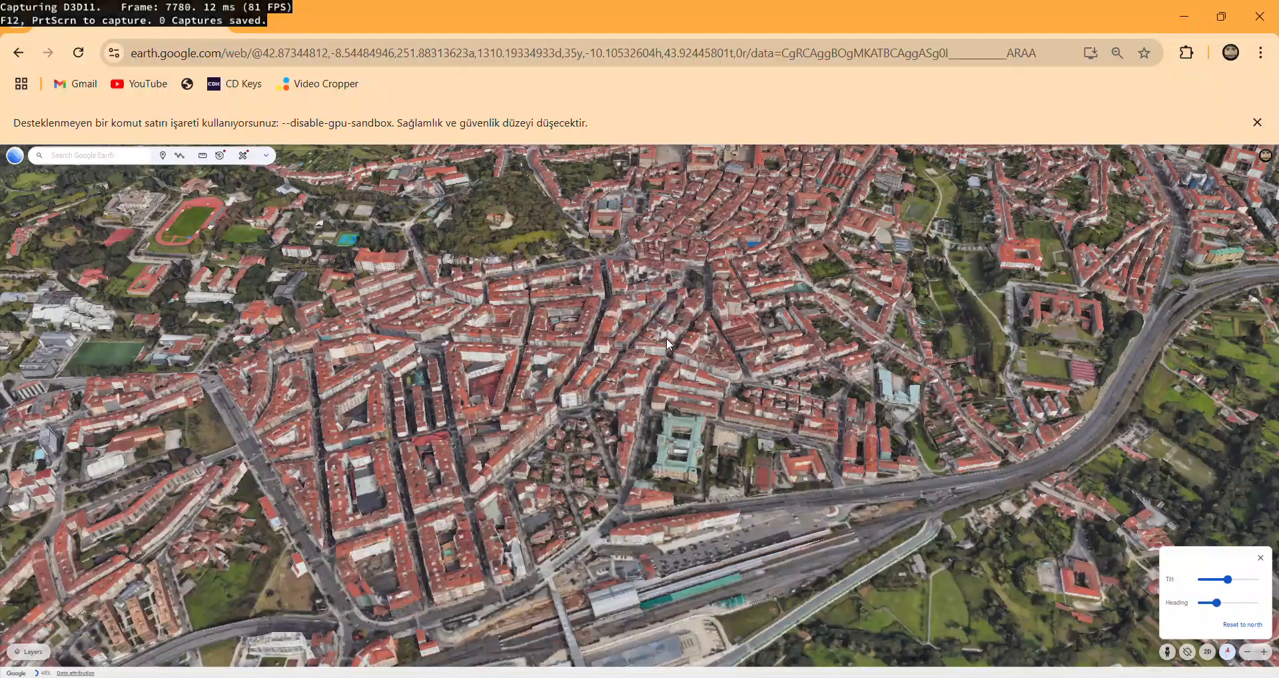
pyautogui.scroll(2, 656, 357)
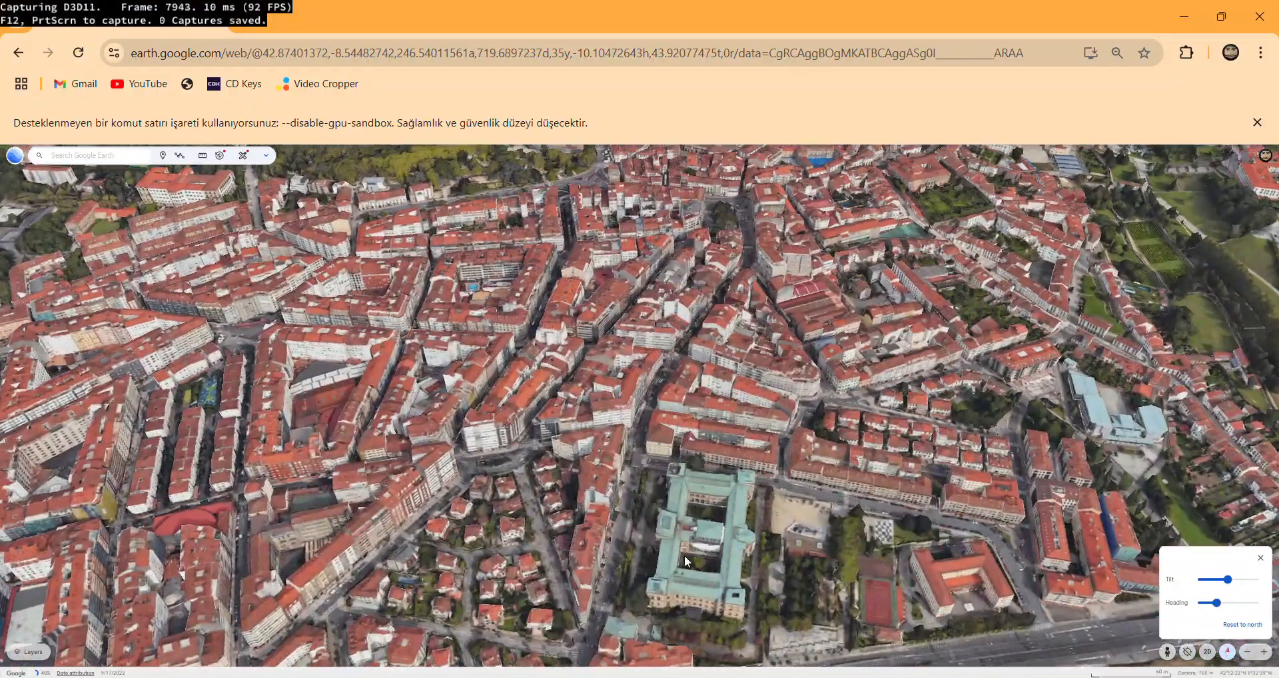
pyautogui.scroll(3, 685, 554)
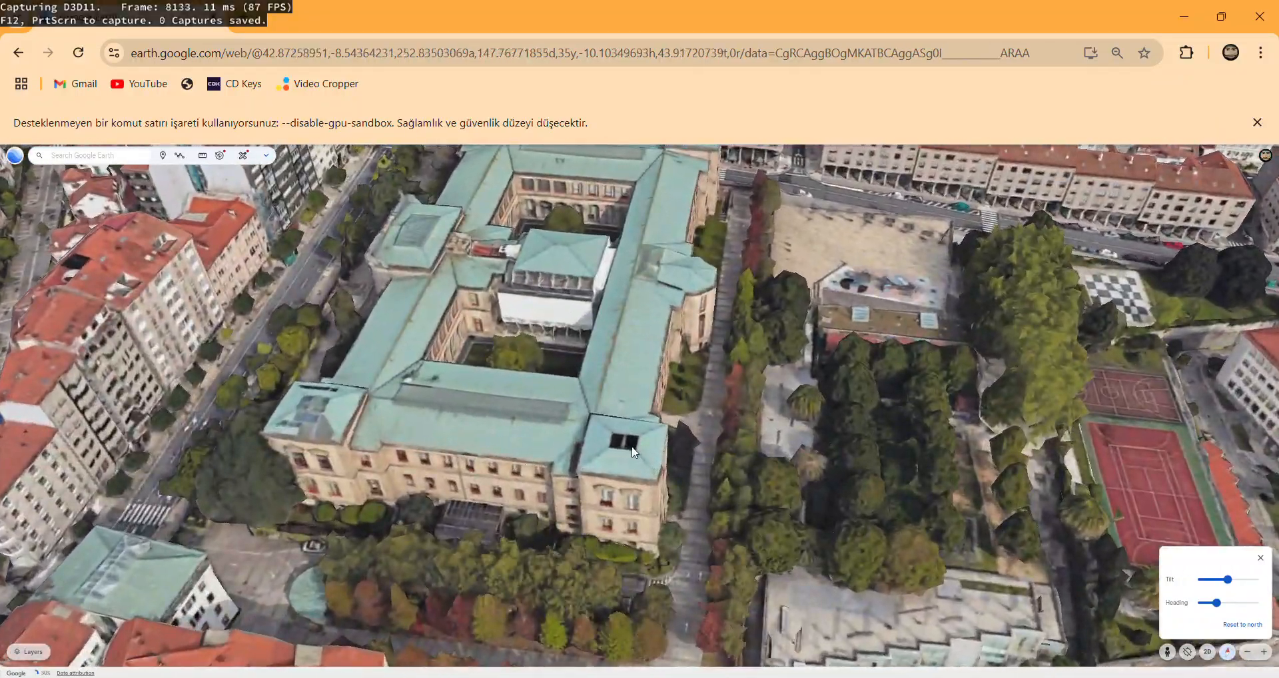
pyautogui.scroll(-1, 511, 440)
pyautogui.scroll(-3, 511, 441)
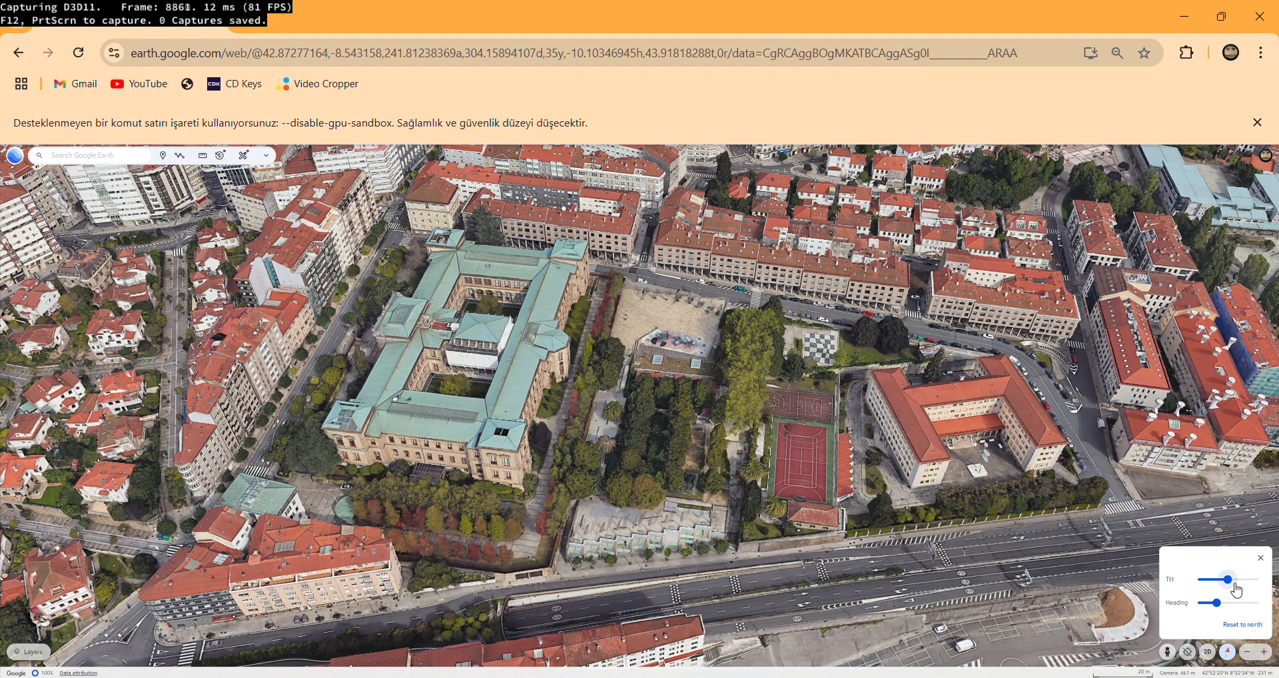
# Set the tilt to about 48 degrees and the heading to about 343 degrees, framing the green-roofed building, sports courts and highway.
pyautogui.moveTo(1228, 581); pyautogui.dragTo(1207, 608)
pyautogui.scroll(5, 523, 328)
pyautogui.scroll(-3, 532, 327)
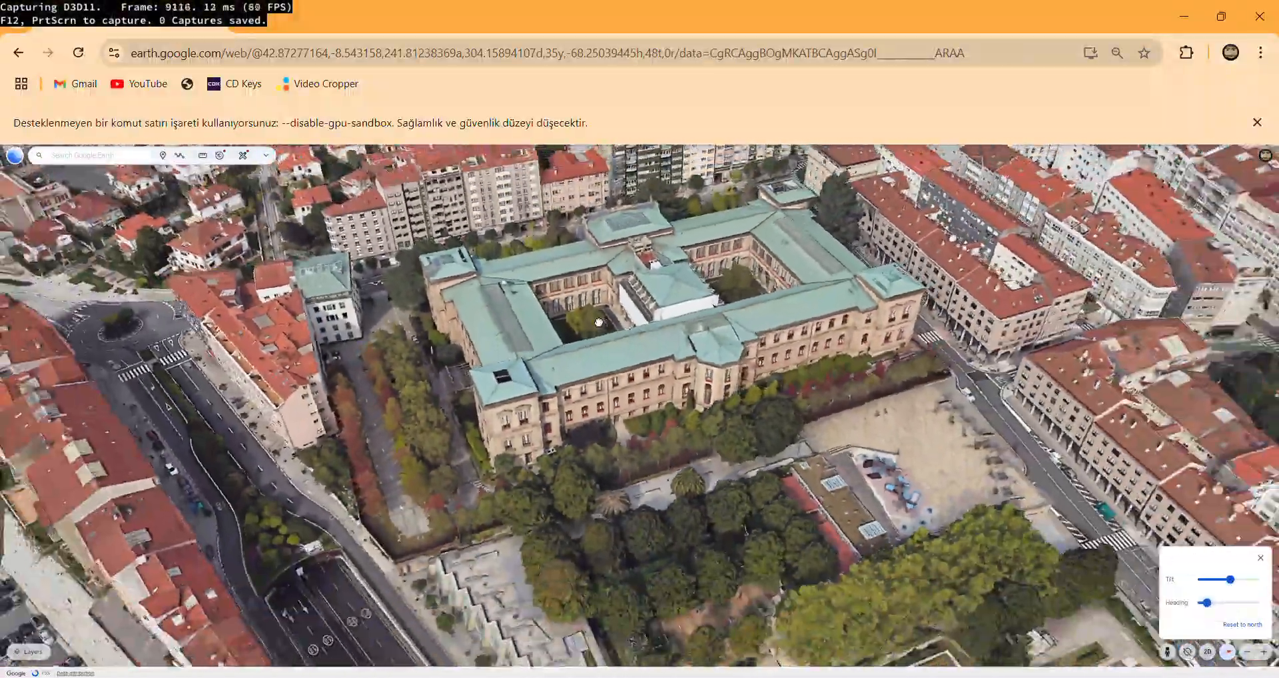
pyautogui.scroll(-4, 598, 322)
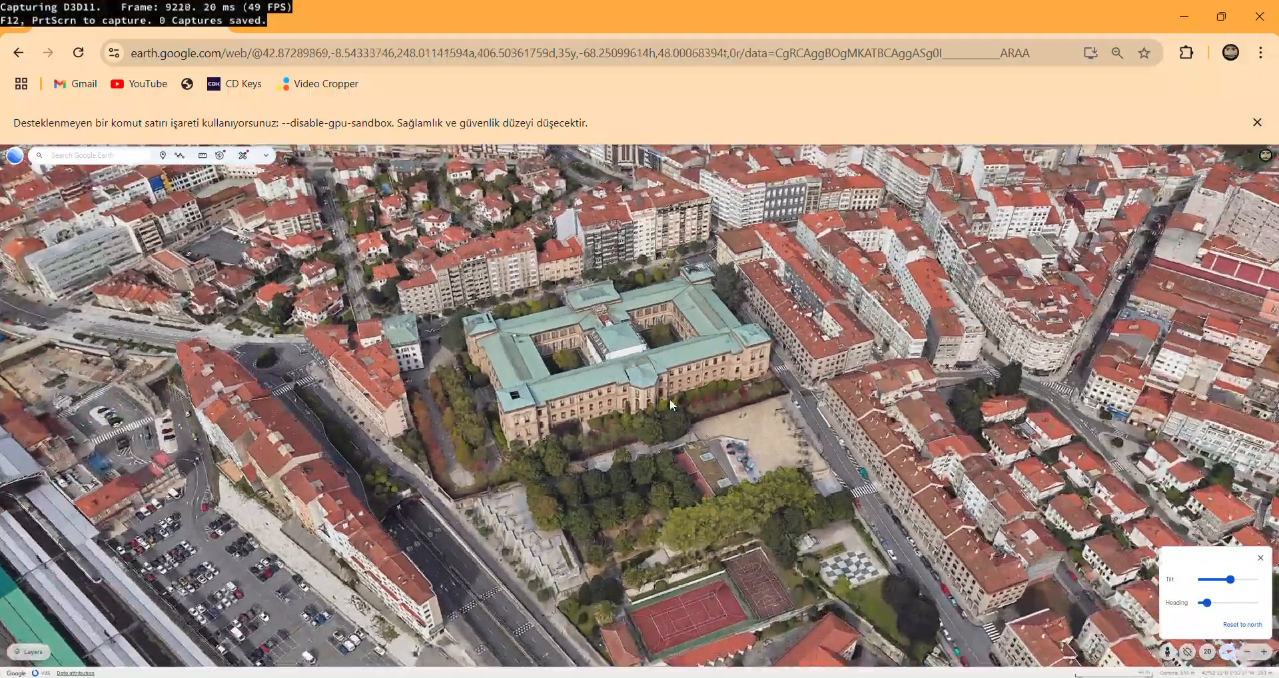
pyautogui.scroll(4, 669, 398)
pyautogui.moveTo(1205, 603); pyautogui.dragTo(1214, 606)
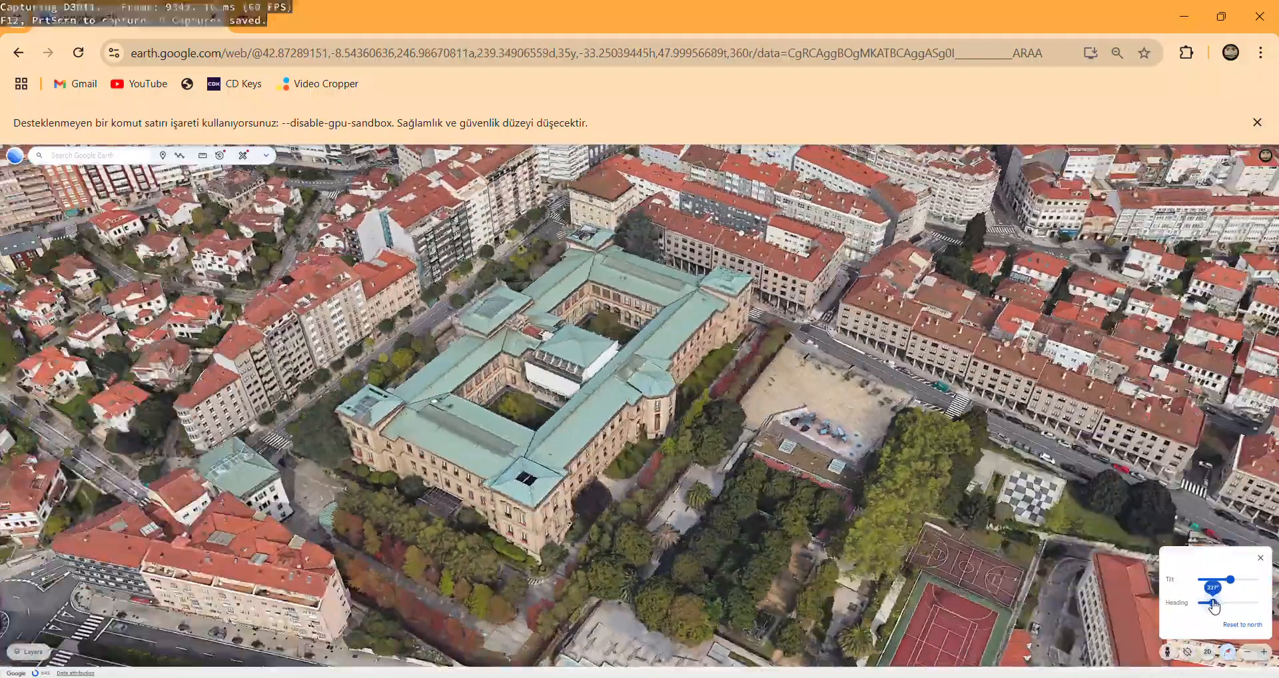
pyautogui.moveTo(786, 501); pyautogui.dragTo(743, 462)
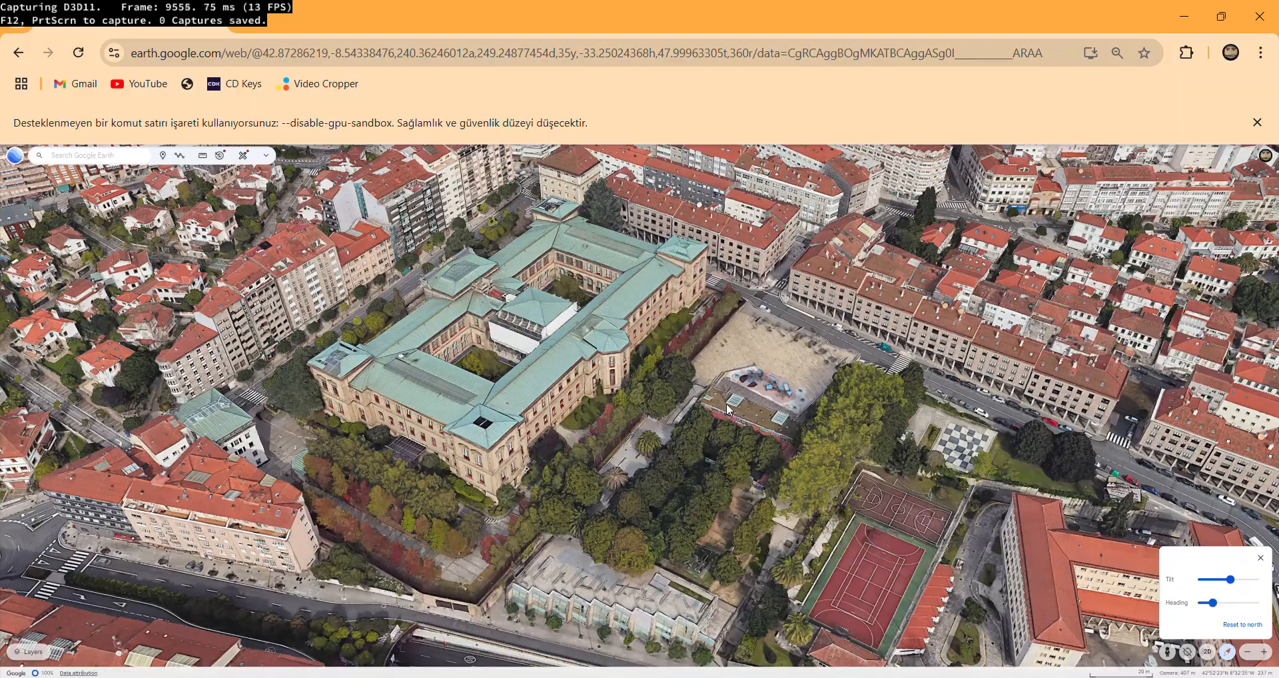
pyautogui.moveTo(726, 403); pyautogui.dragTo(706, 375)
pyautogui.moveTo(1210, 603); pyautogui.dragTo(1215, 602)
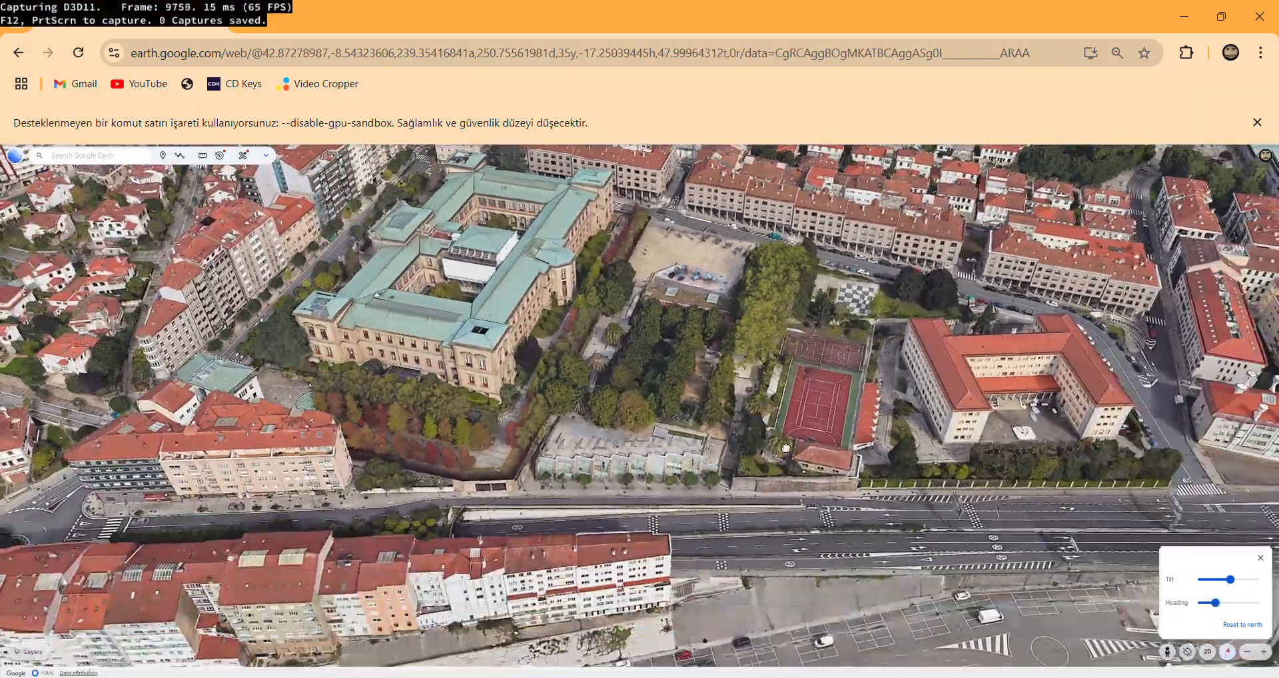
pyautogui.moveTo(786, 448); pyautogui.dragTo(800, 469)
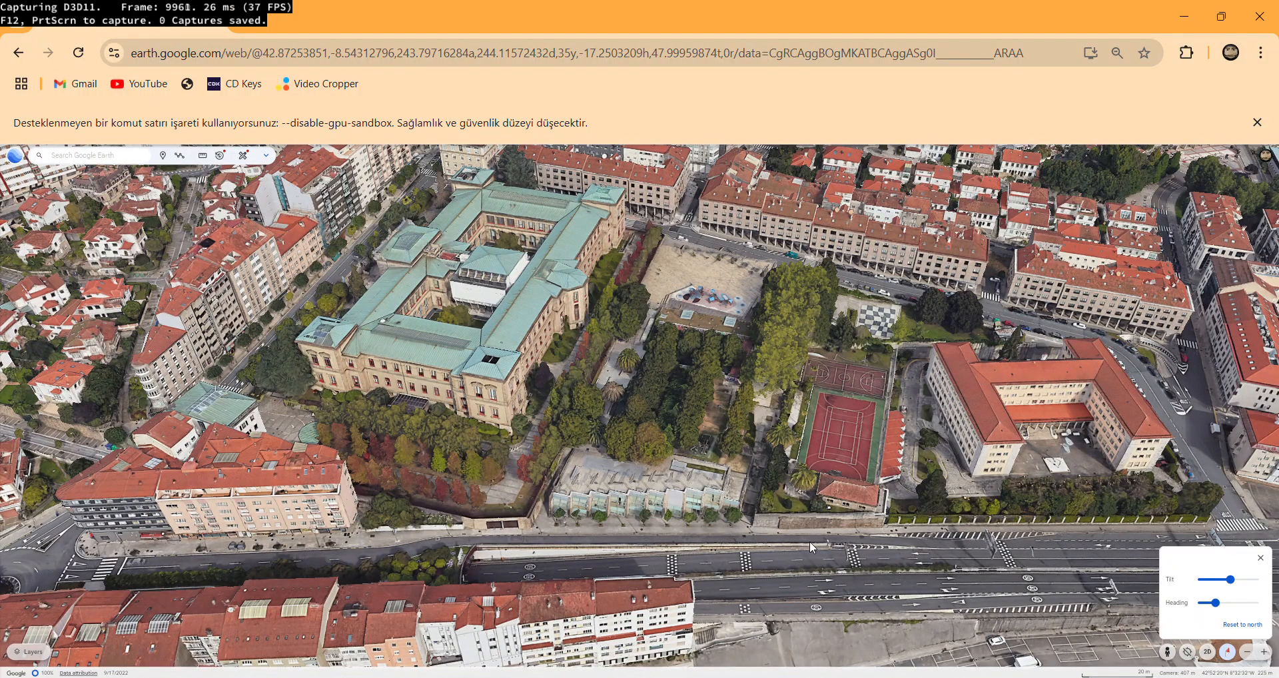
# Switch to RenderDoc and immediately capture one frame of the connected Chrome process.
pyautogui.click(911, 677)
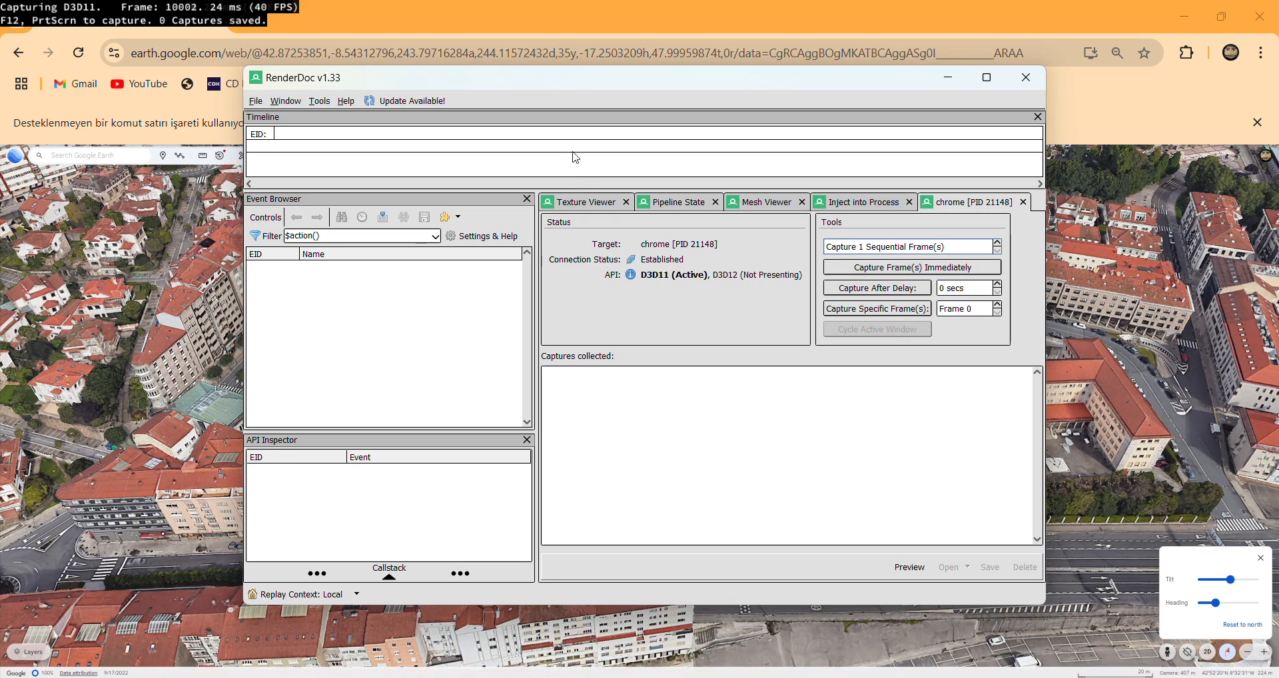
pyautogui.moveTo(559, 82); pyautogui.dragTo(648, 618)
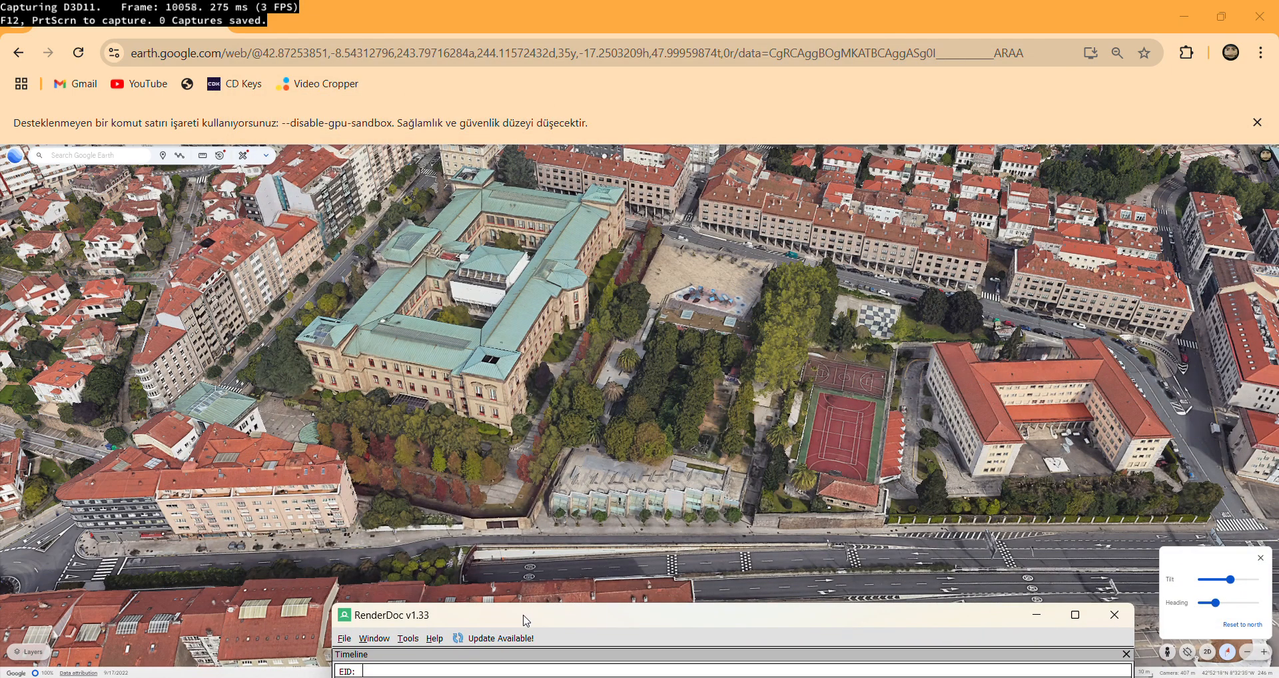
pyautogui.moveTo(527, 614); pyautogui.dragTo(455, 115)
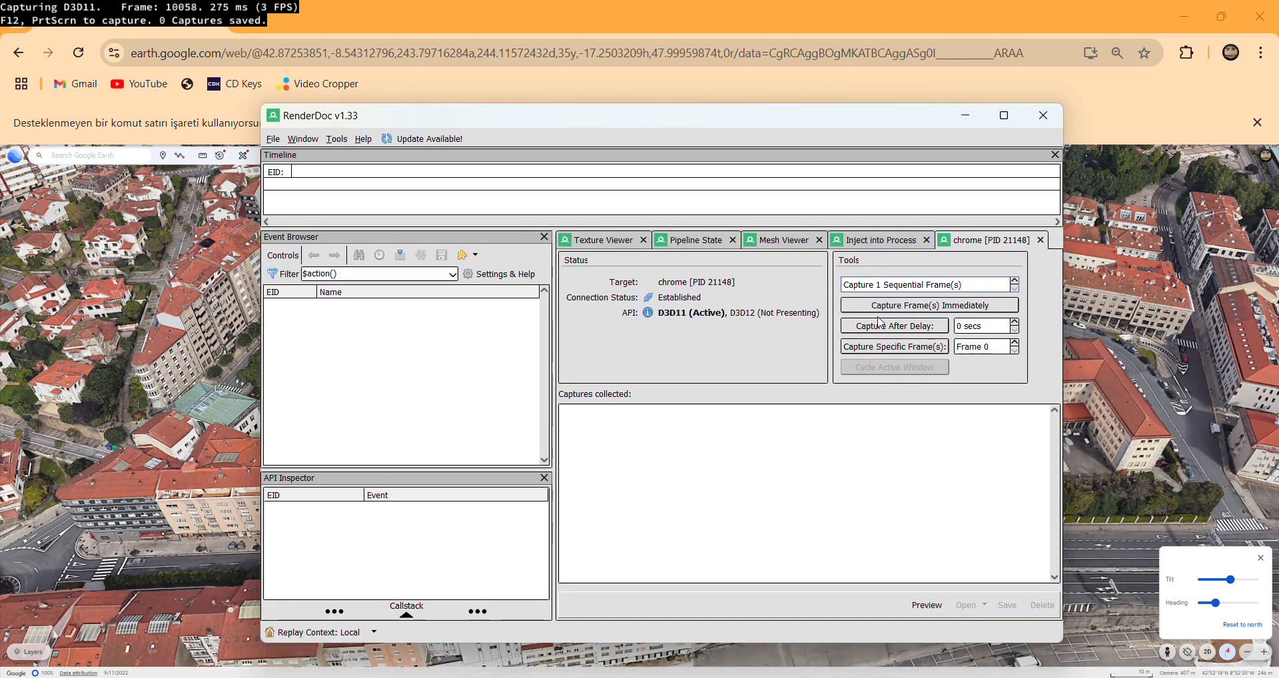
pyautogui.click(873, 305)
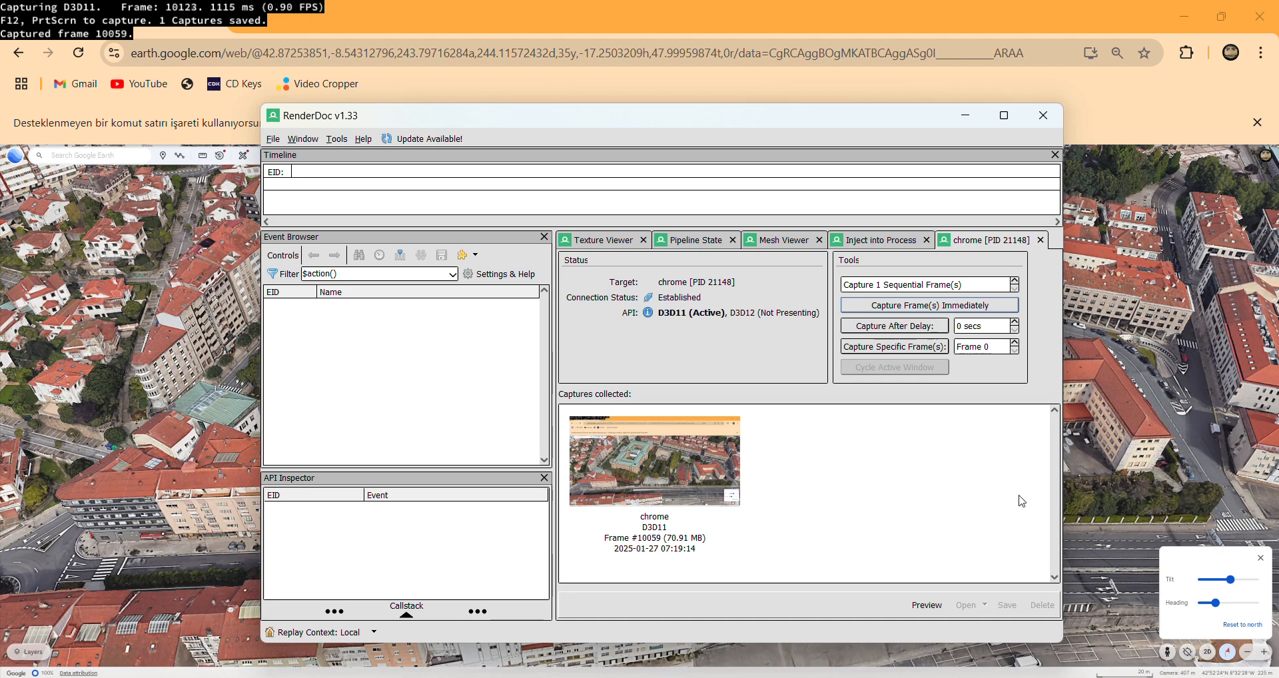
# Start saving the collected capture and create a folder named Spain inside İndirilenler.
pyautogui.rightClick(664, 465)
pyautogui.click(677, 500)
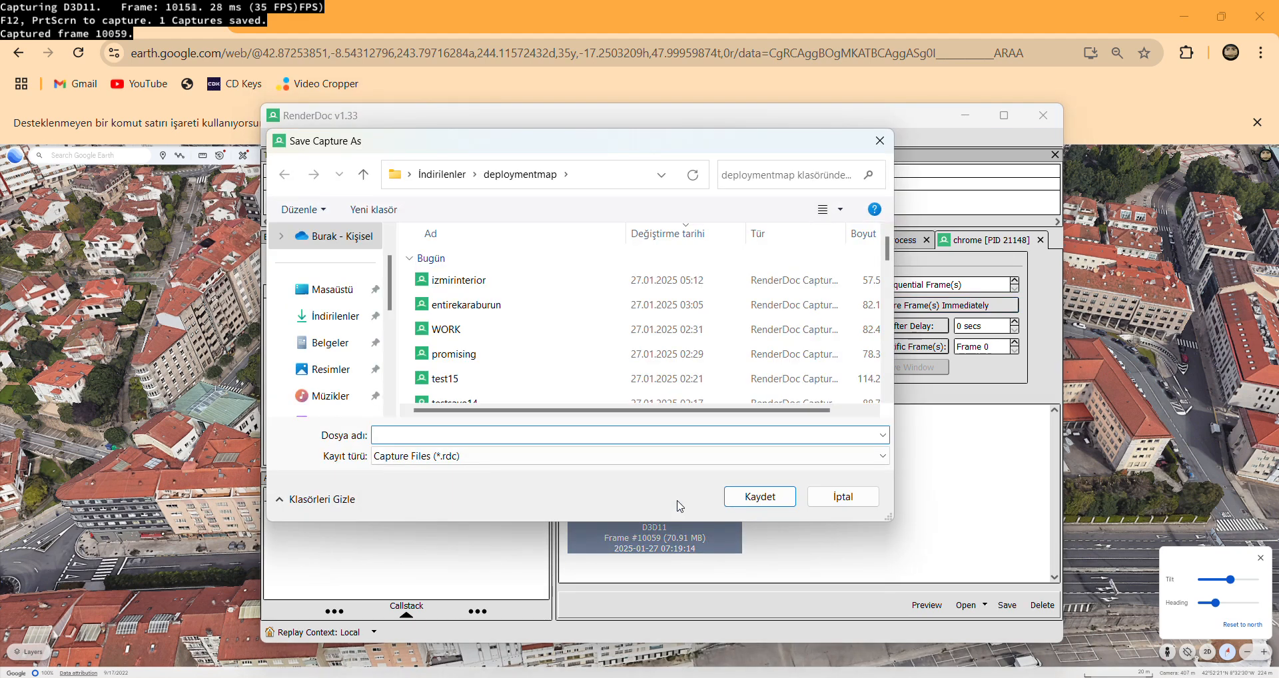
pyautogui.click(445, 174)
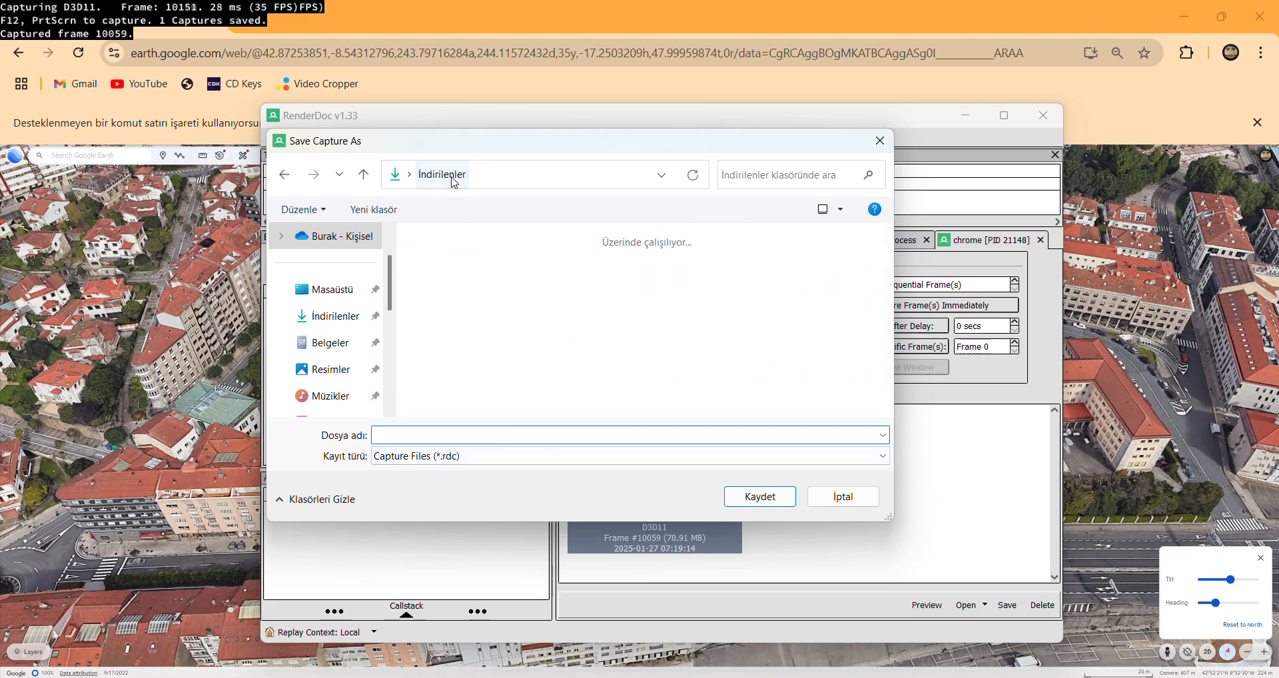
pyautogui.rightClick(652, 320)
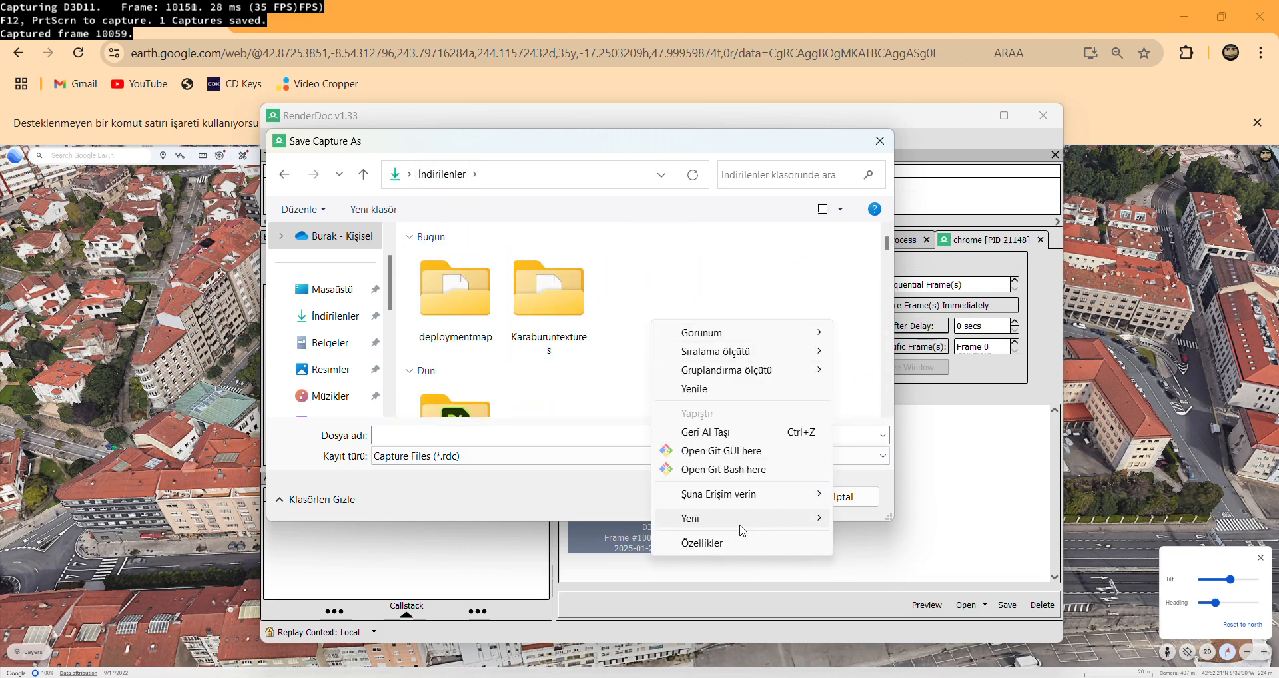
pyautogui.moveTo(757, 517)
pyautogui.click(859, 237)
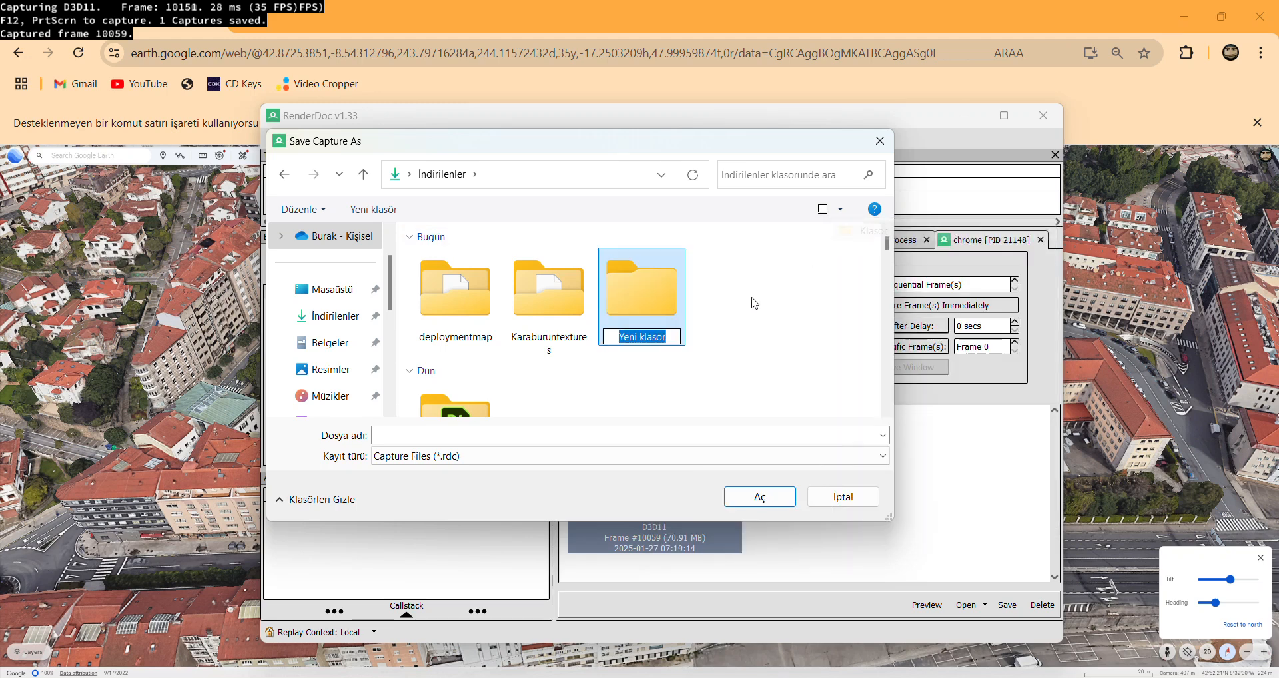
pyautogui.write('Spain')
pyautogui.press('Return')
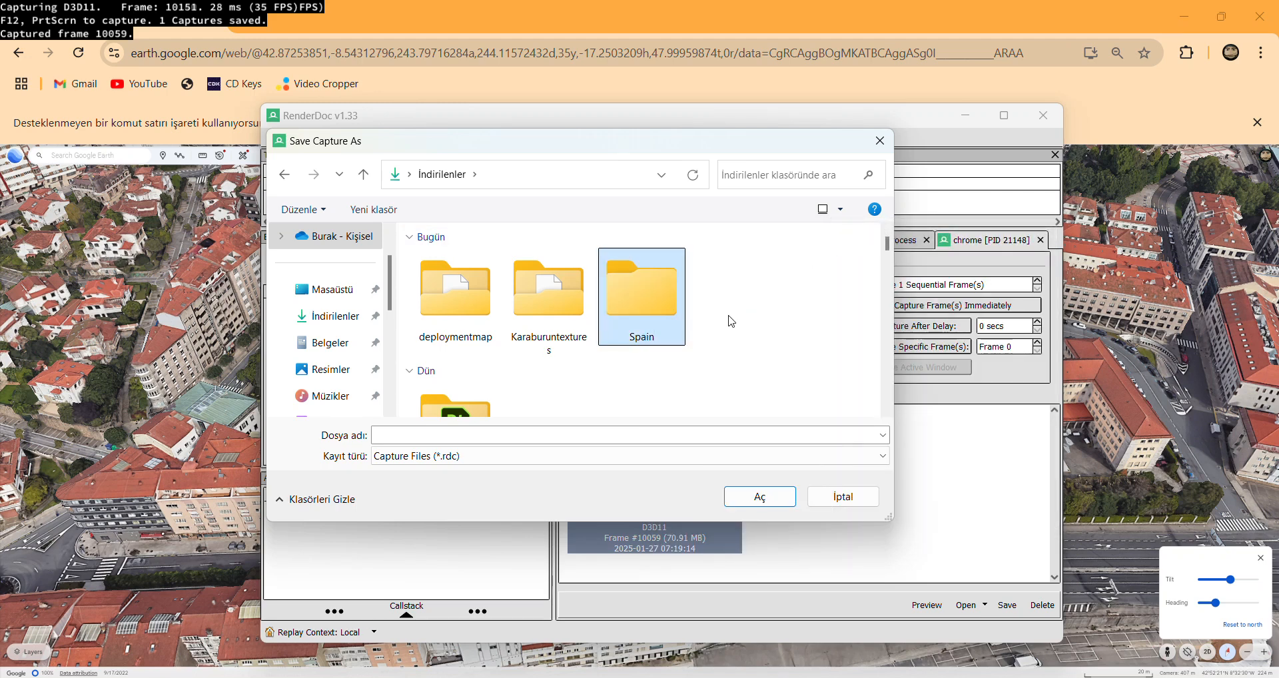
# Save the capture as Town in the Spain folder and close RenderDoc.
pyautogui.doubleClick(648, 320)
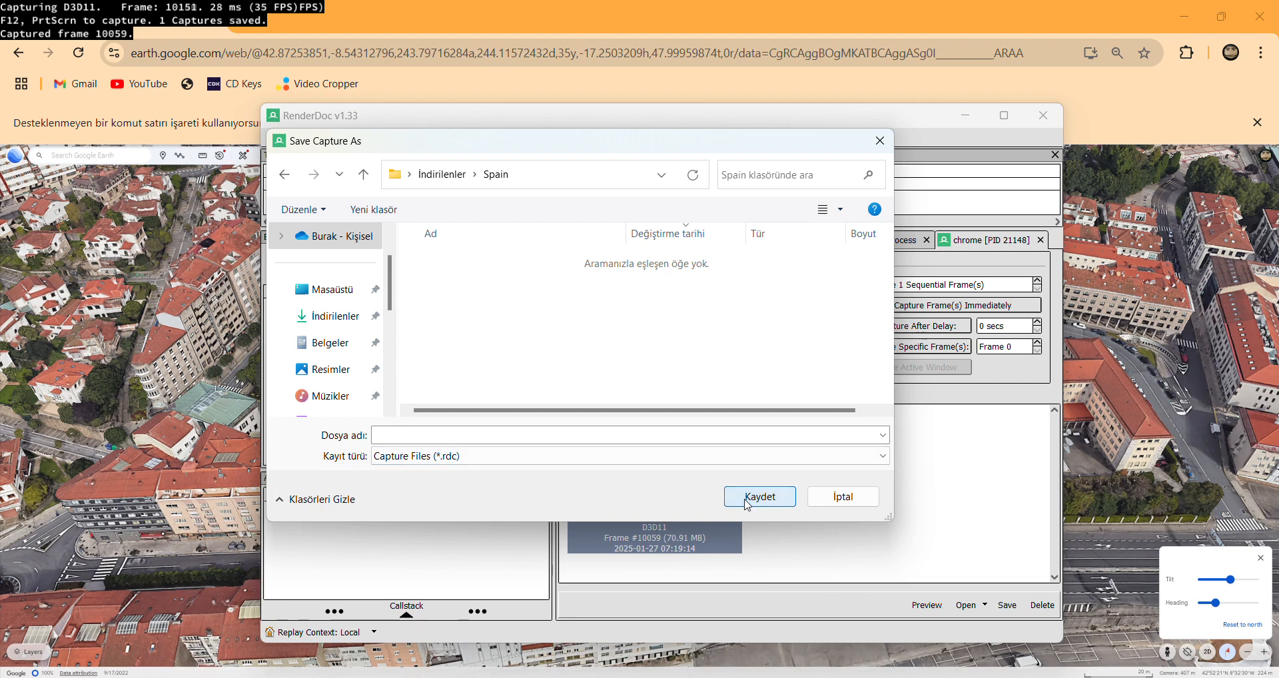
pyautogui.click(546, 438)
pyautogui.write('Town')
pyautogui.press('Return')
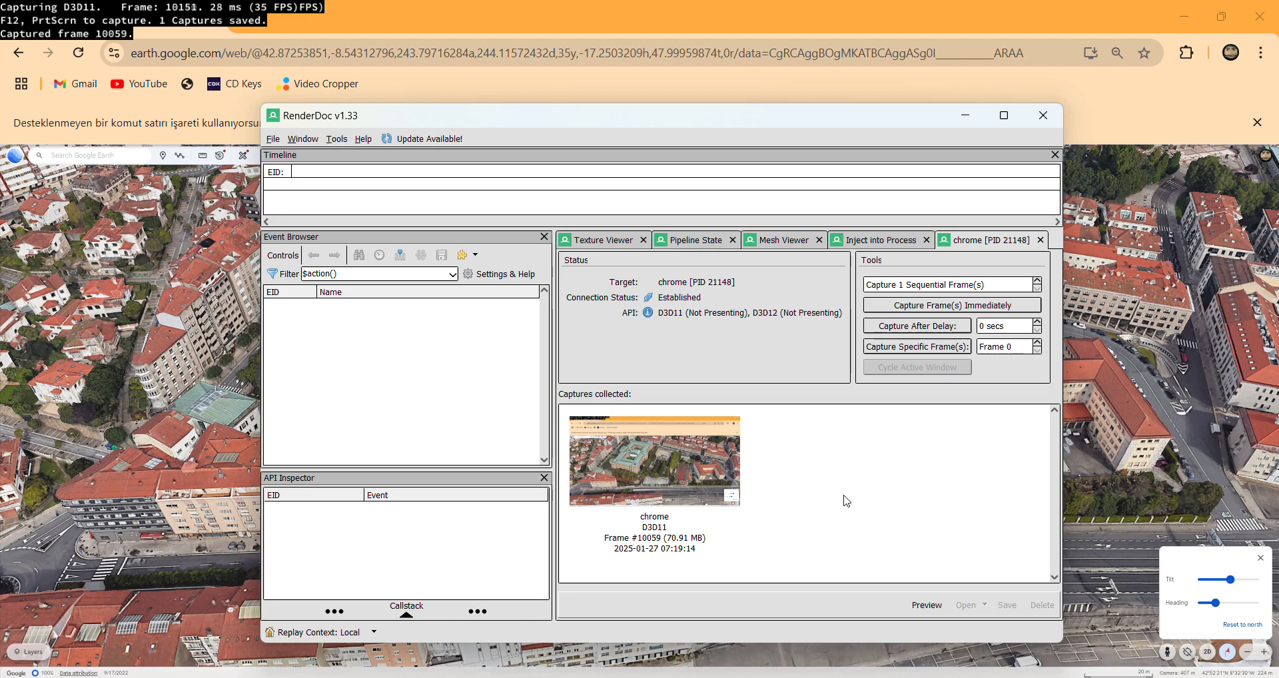
pyautogui.click(1030, 125)
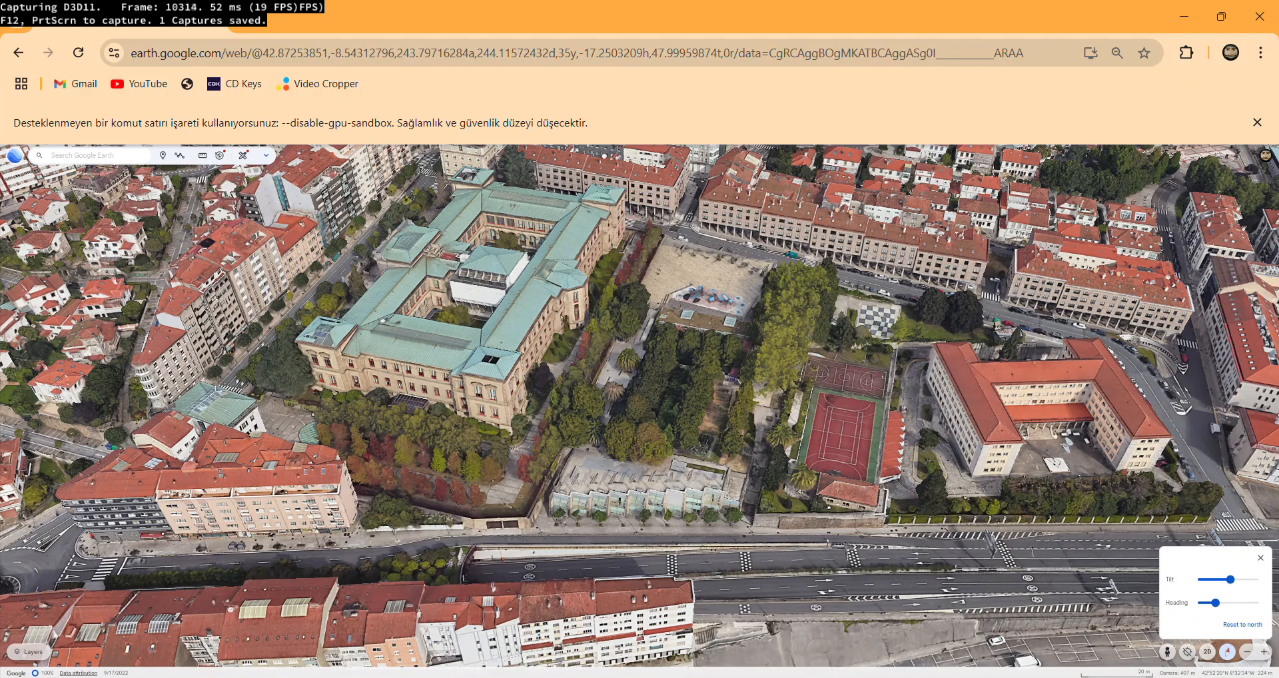
# Switch to Blender and delete the default camera, cube and light from the new scene.
pyautogui.press('super+s')
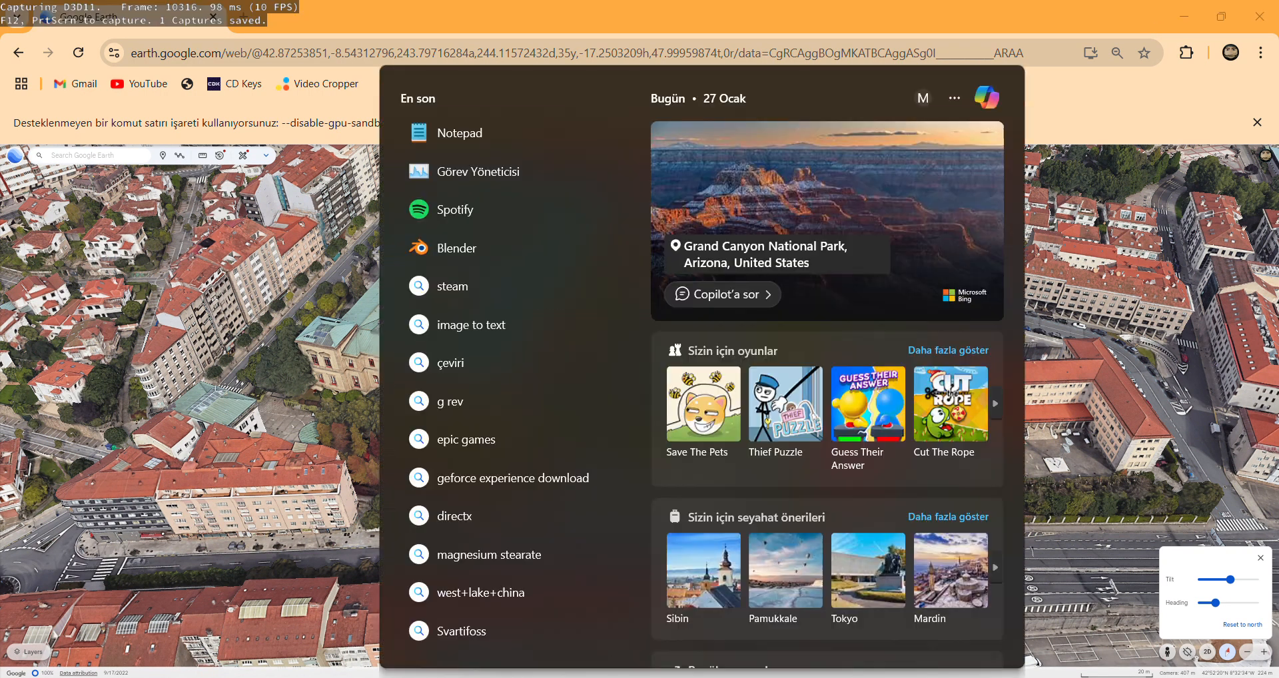
pyautogui.write('blender')
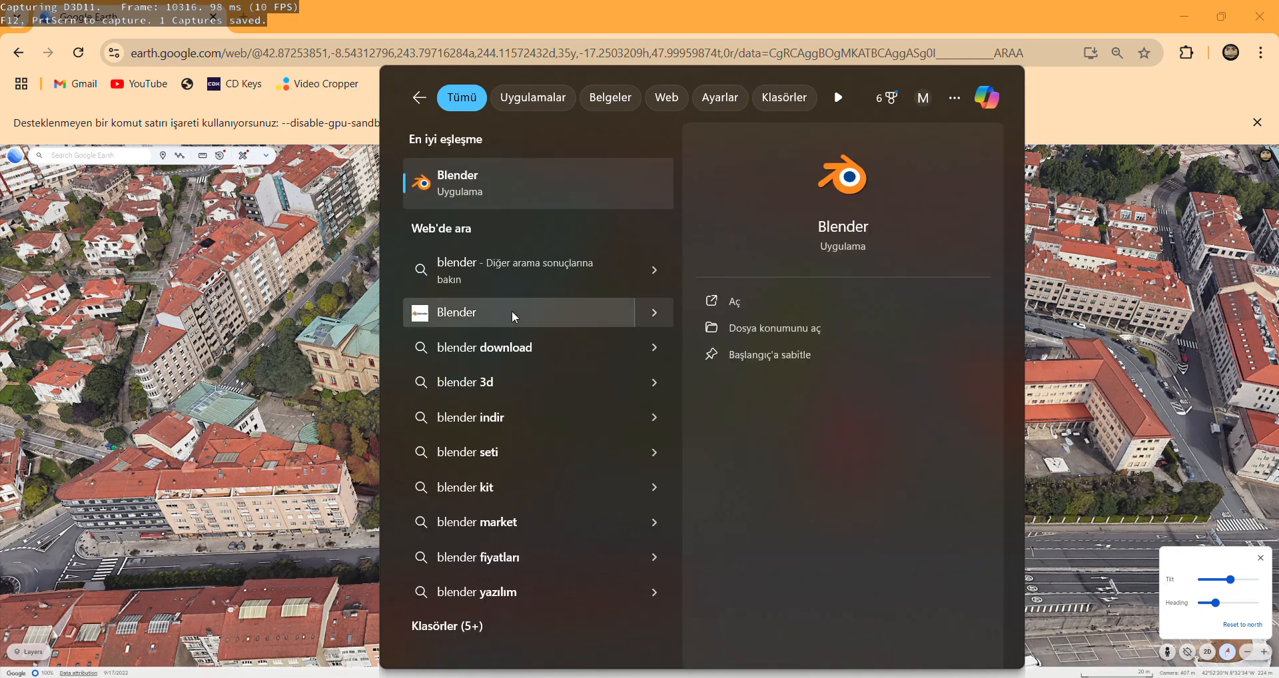
pyautogui.click(512, 186)
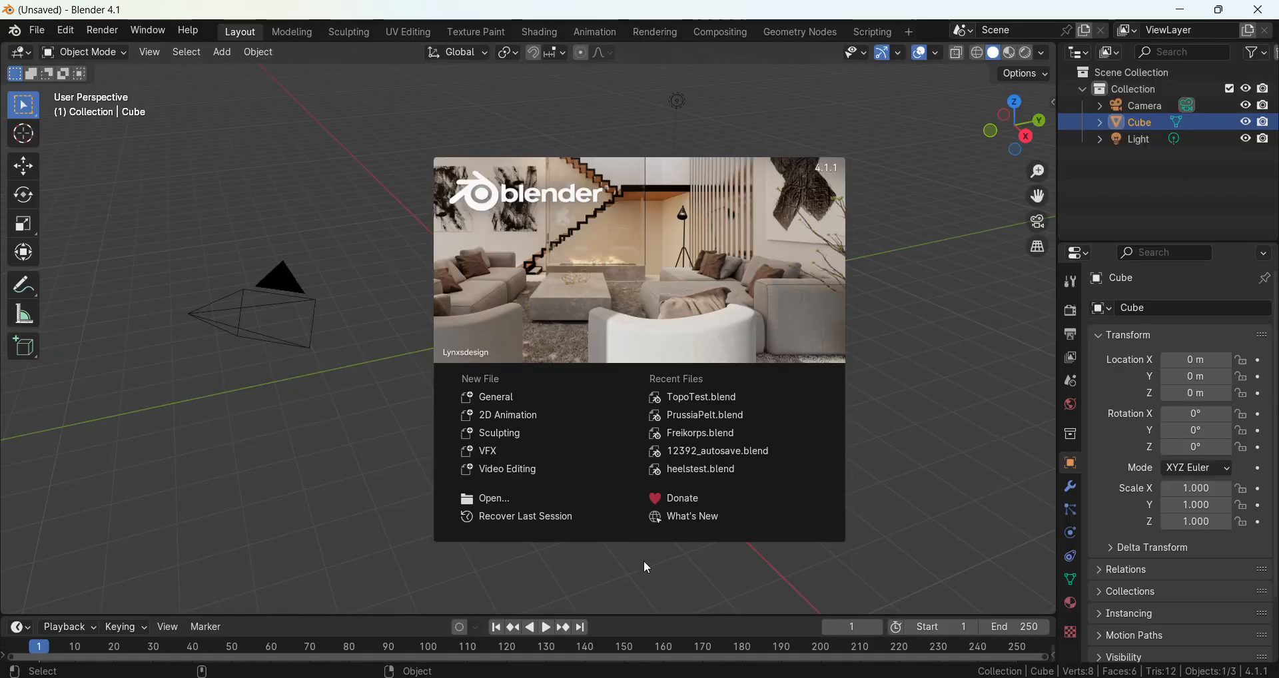
pyautogui.click(646, 567)
pyautogui.press('KP_7')
pyautogui.press('Delete')
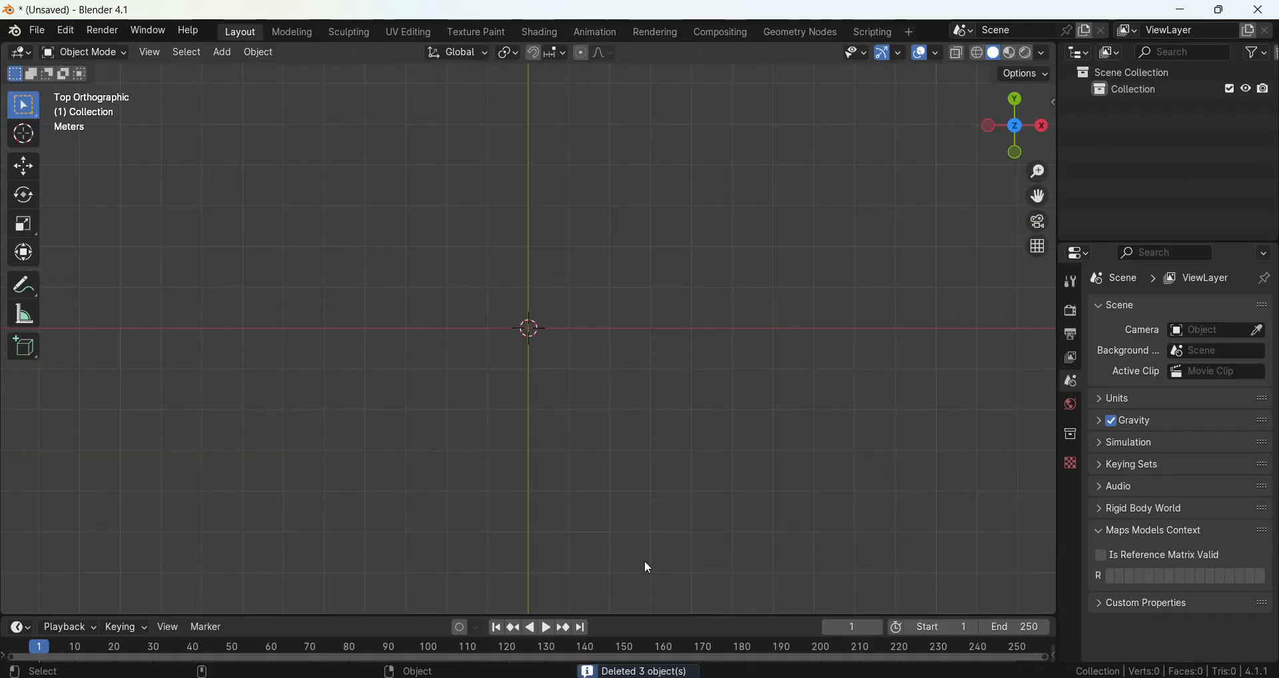
# Open the add-on preferences, try filtering the add-ons by Rd and by Goog, and clear the filter.
pyautogui.click(38, 30)
pyautogui.moveTo(84, 264)
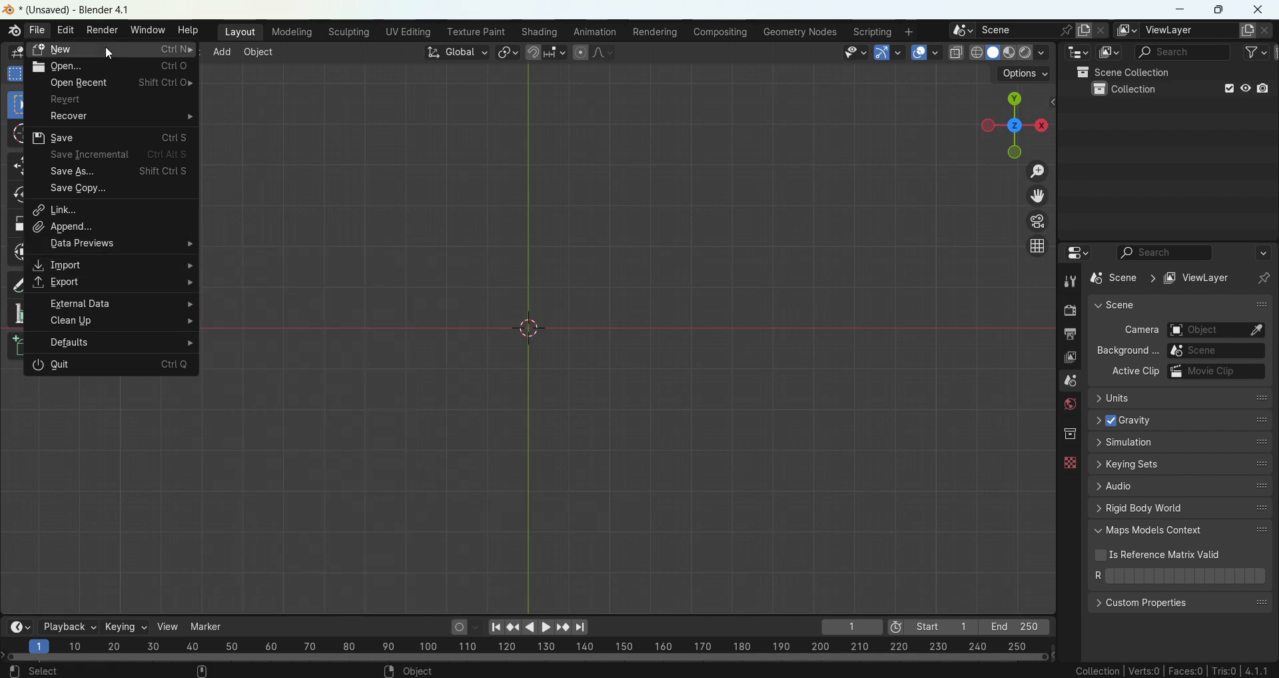
pyautogui.moveTo(73, 33)
pyautogui.click(98, 244)
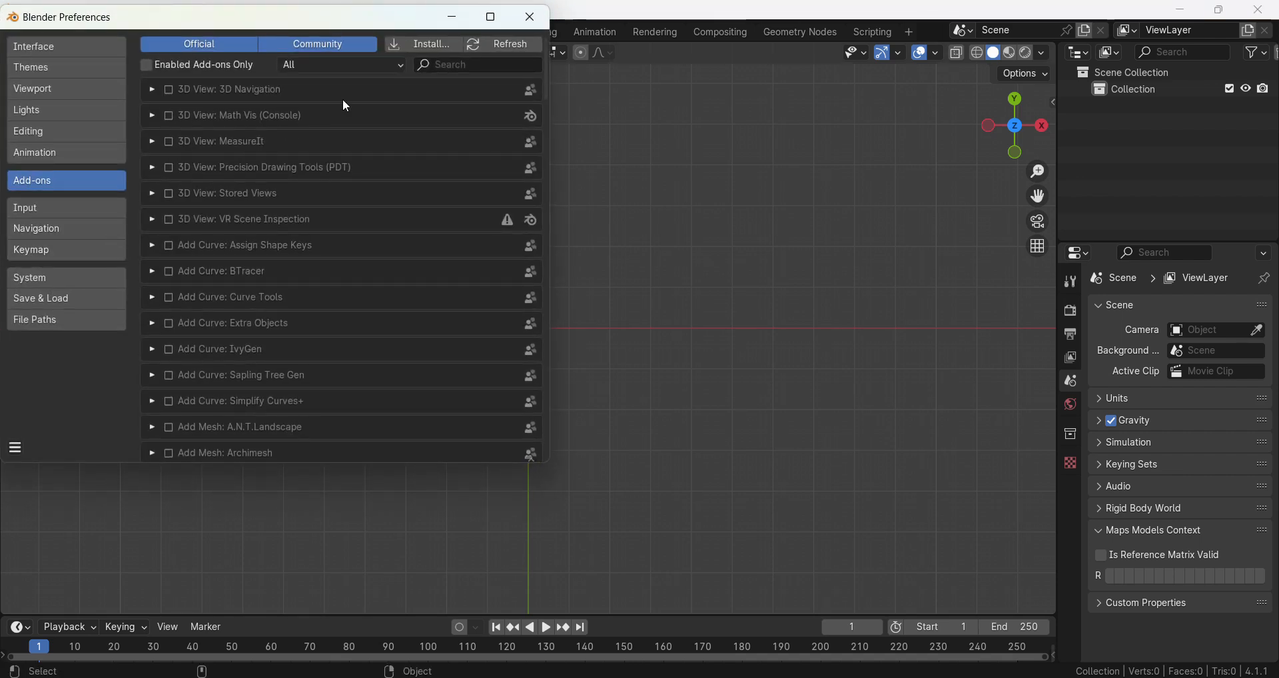
pyautogui.click(462, 63)
pyautogui.write('Rd')
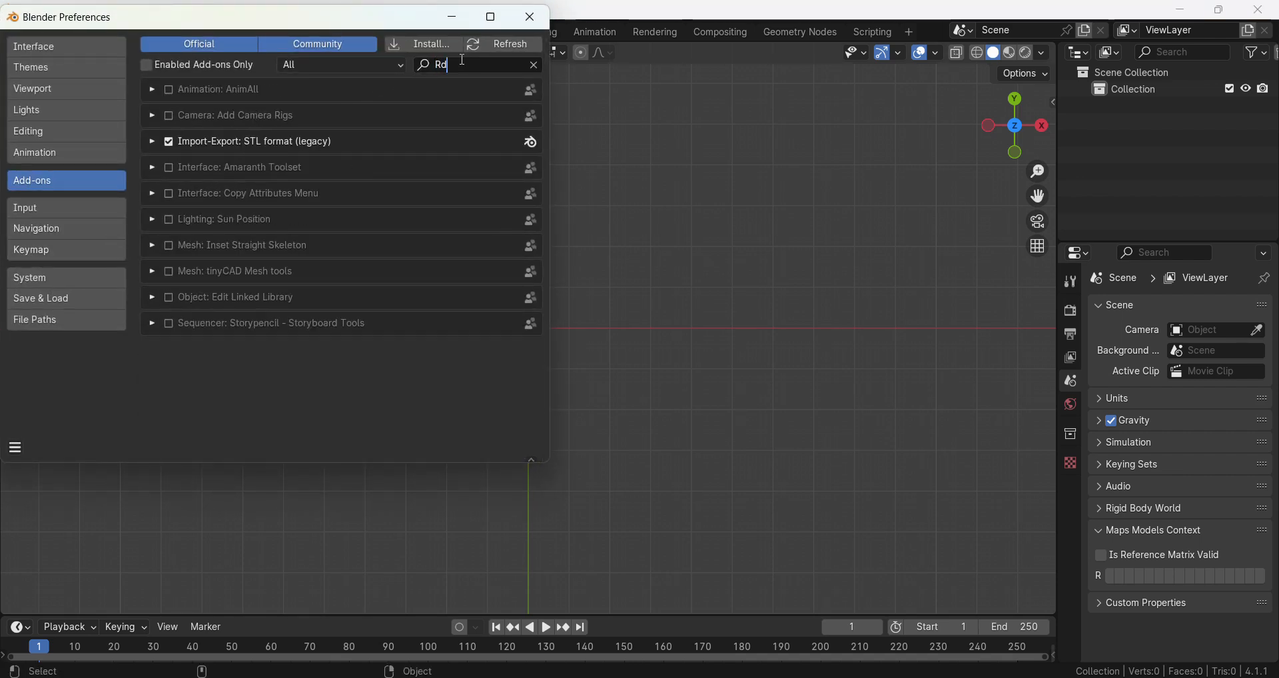
pyautogui.press('BackSpace')
pyautogui.press('BackSpace')
pyautogui.write('Goog')
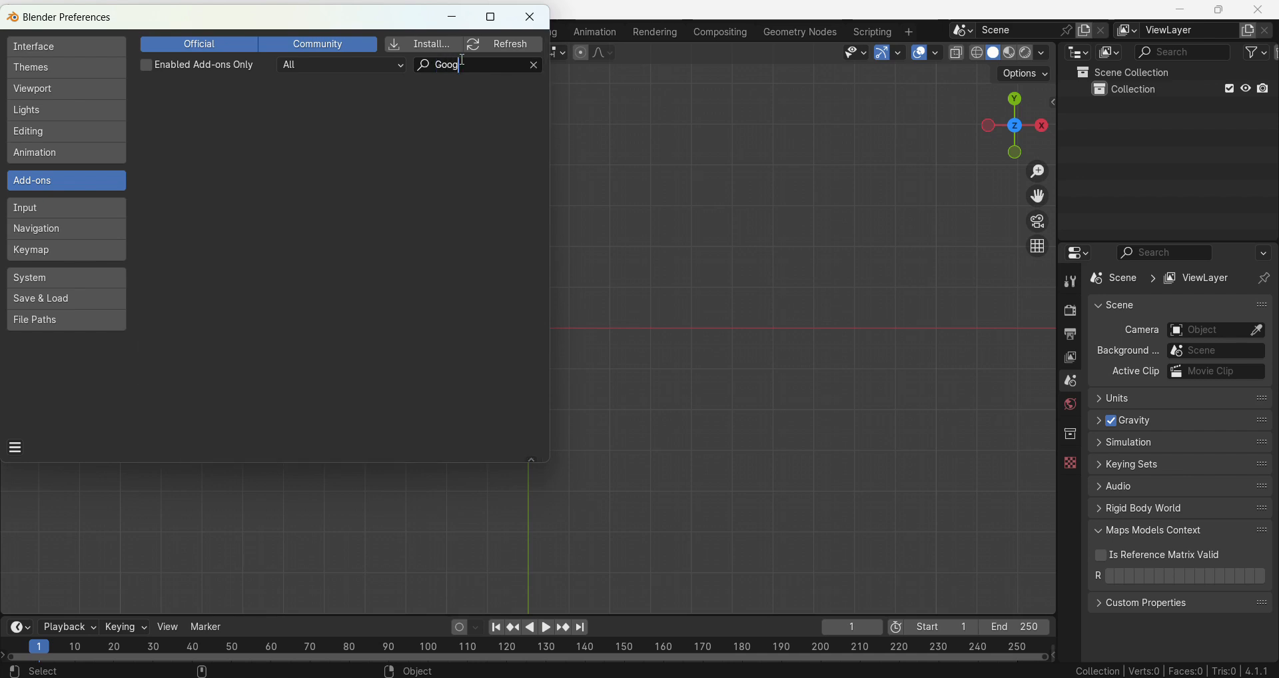
pyautogui.press('BackSpace')
pyautogui.press('BackSpace')
pyautogui.press('BackSpace')
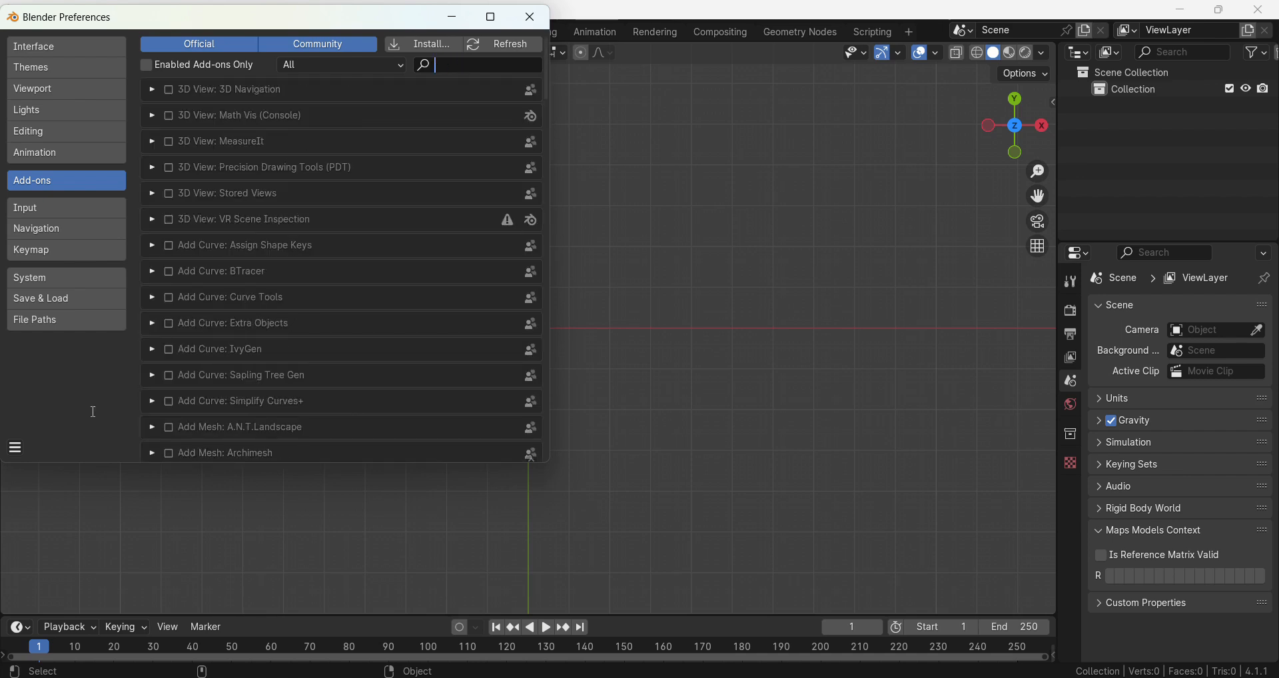
# Look through the full list of add-ons for the one that imports Google Maps captures.
pyautogui.scroll(-3, 276, 346)
pyautogui.scroll(-10, 276, 346)
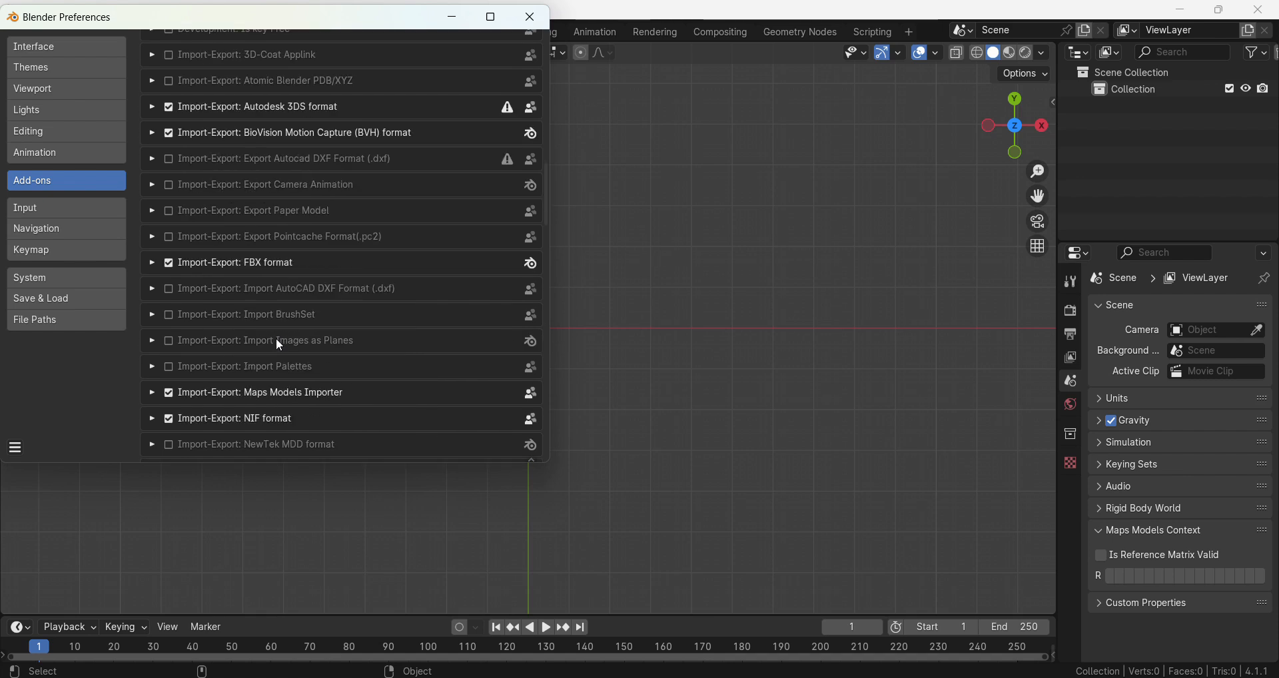
pyautogui.scroll(-8, 326, 350)
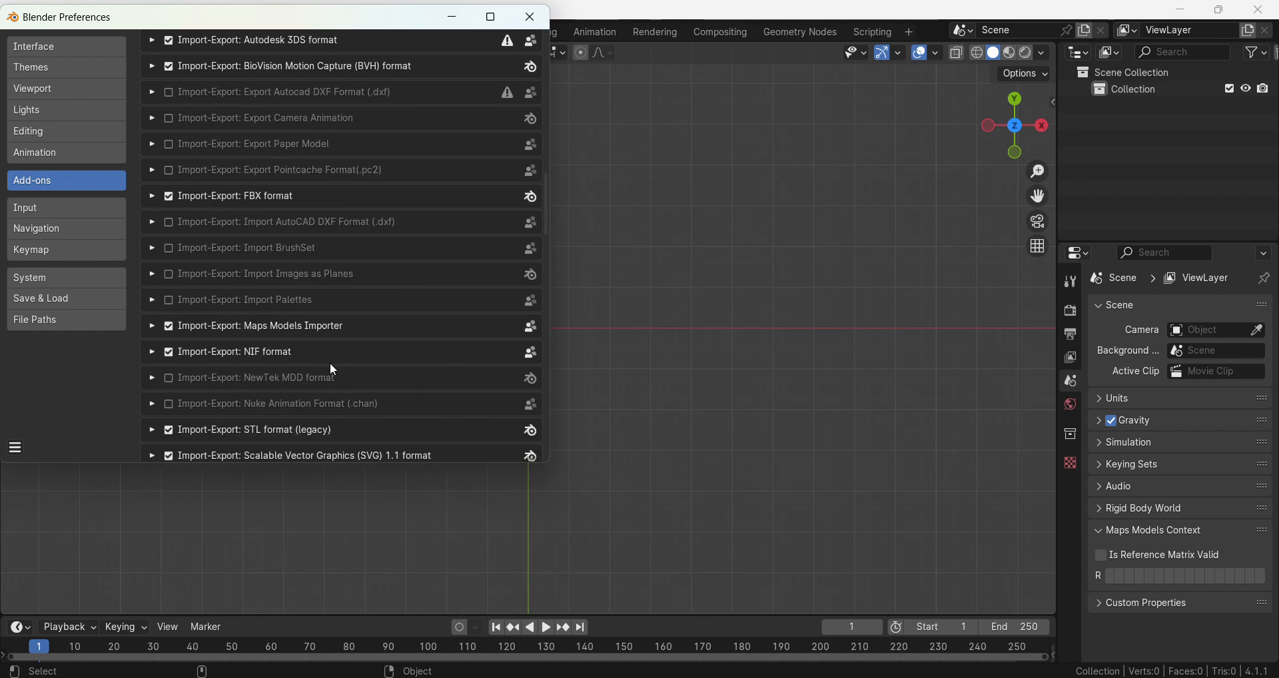
pyautogui.scroll(-10, 296, 306)
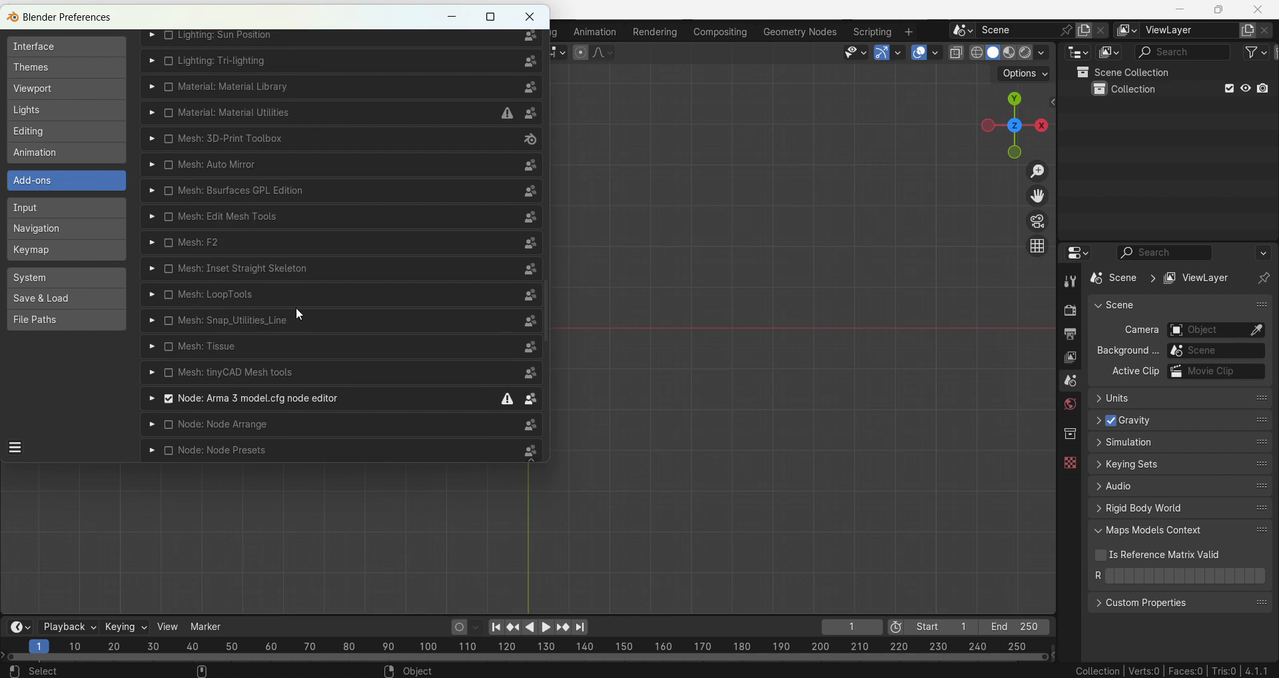
pyautogui.scroll(-12, 293, 238)
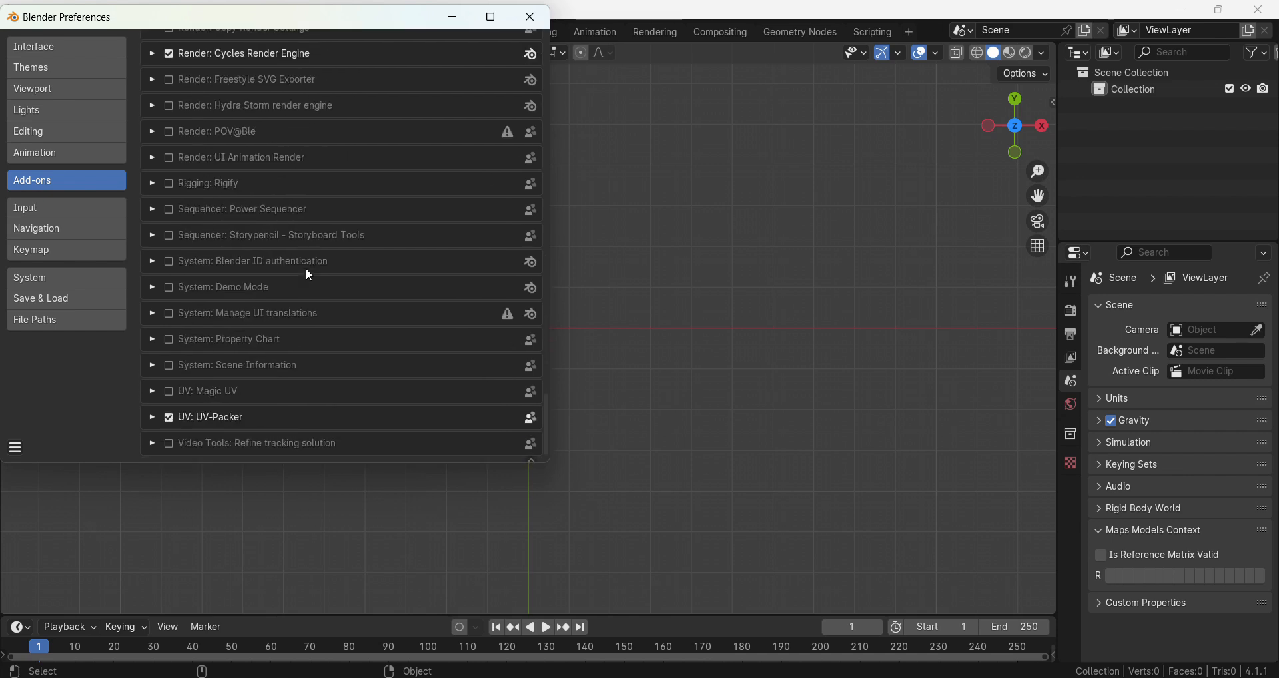
pyautogui.scroll(3, 466, 359)
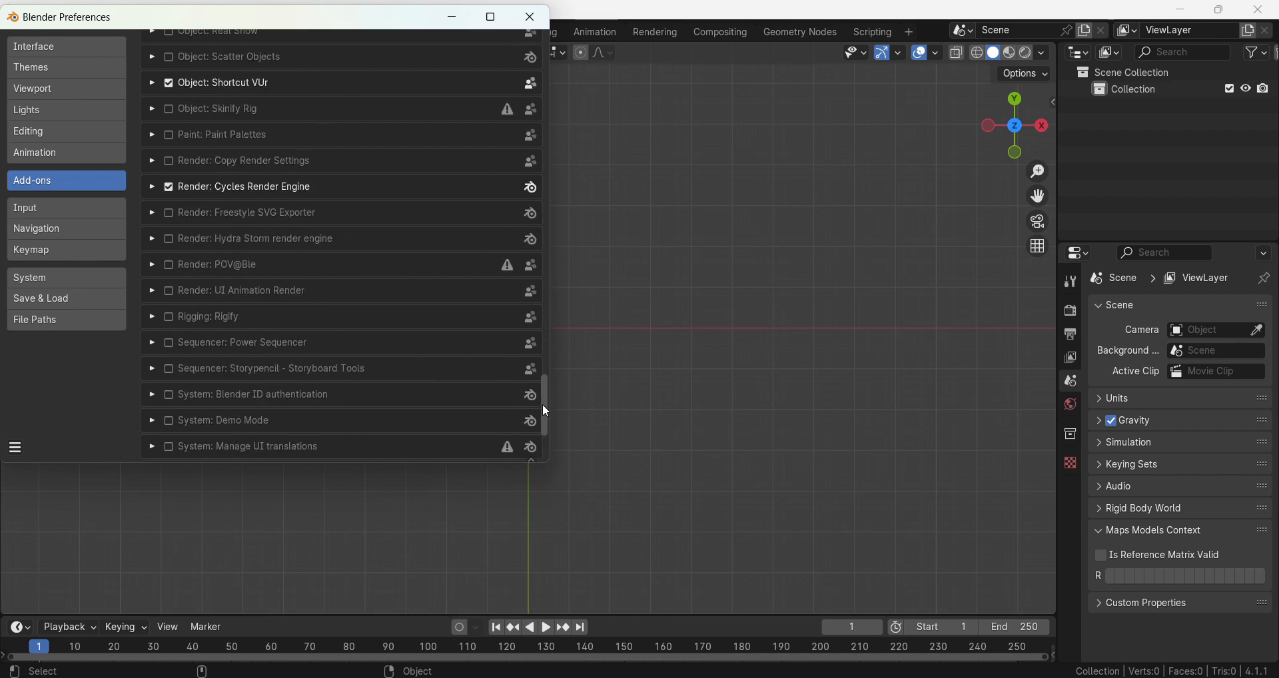
pyautogui.moveTo(542, 403); pyautogui.dragTo(530, 41)
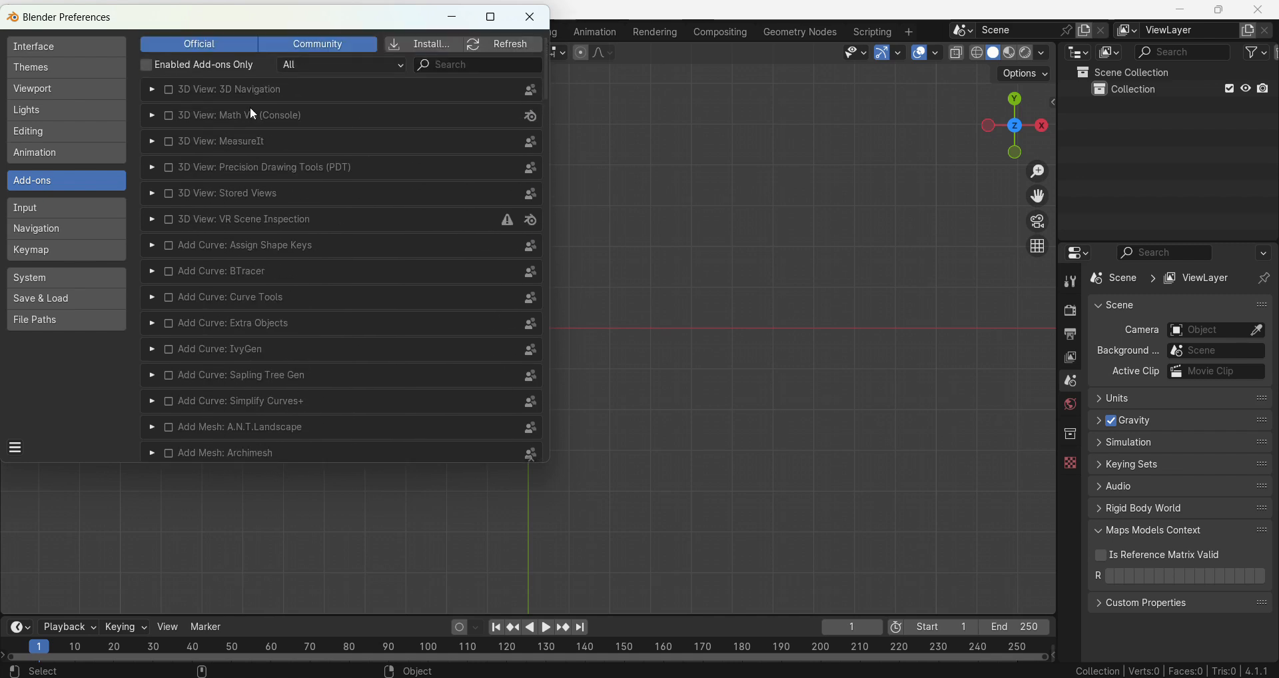
# Show only enabled add-ons, expand the details of Maps Models Importer, and close the preferences after reading them.
pyautogui.click(147, 66)
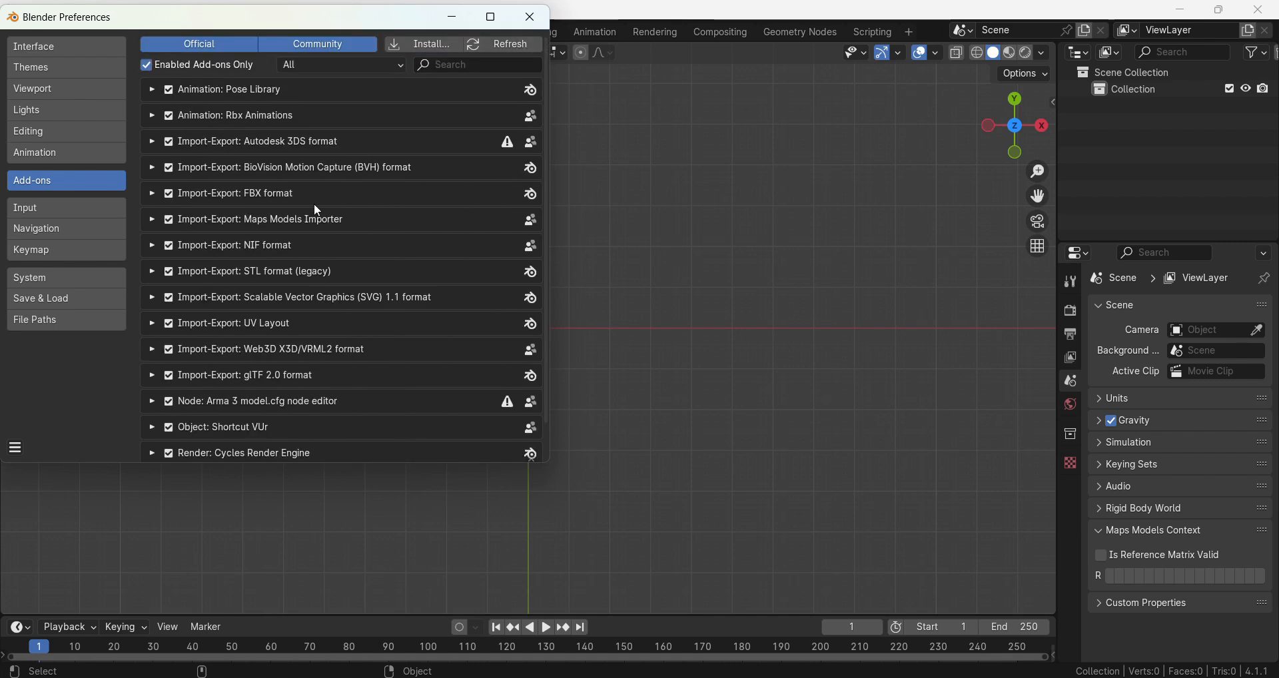
pyautogui.scroll(-1, 352, 304)
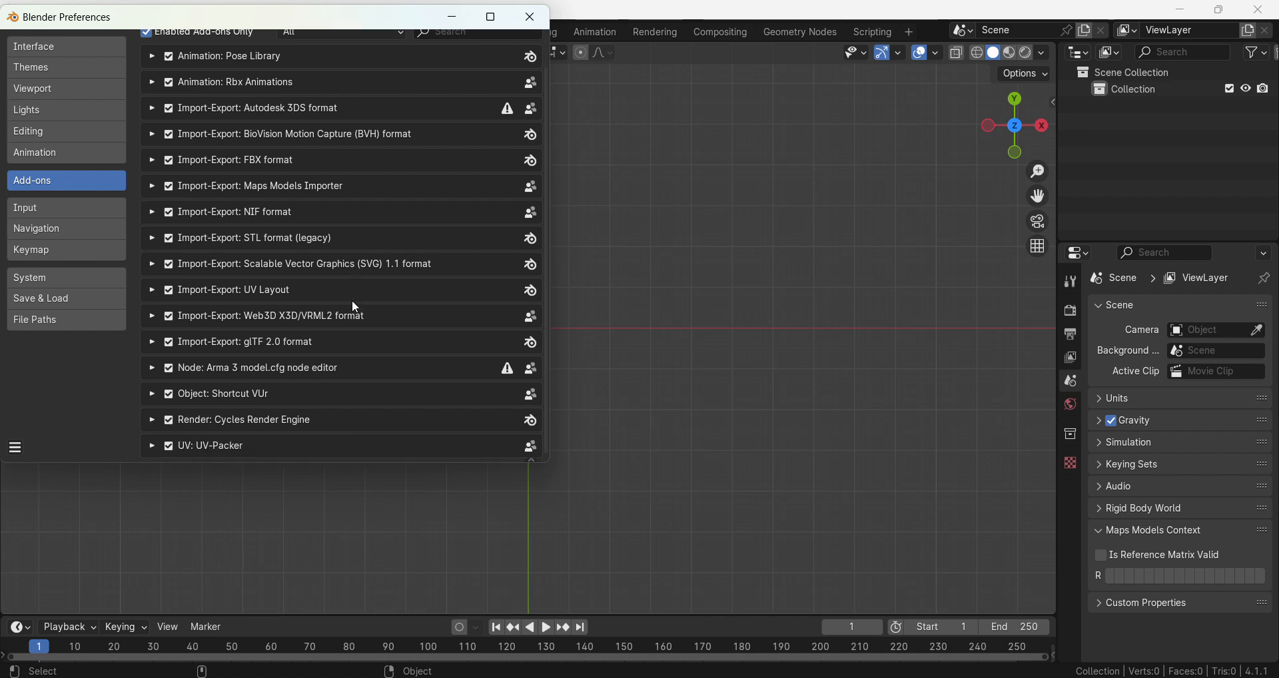
pyautogui.scroll(-1, 333, 370)
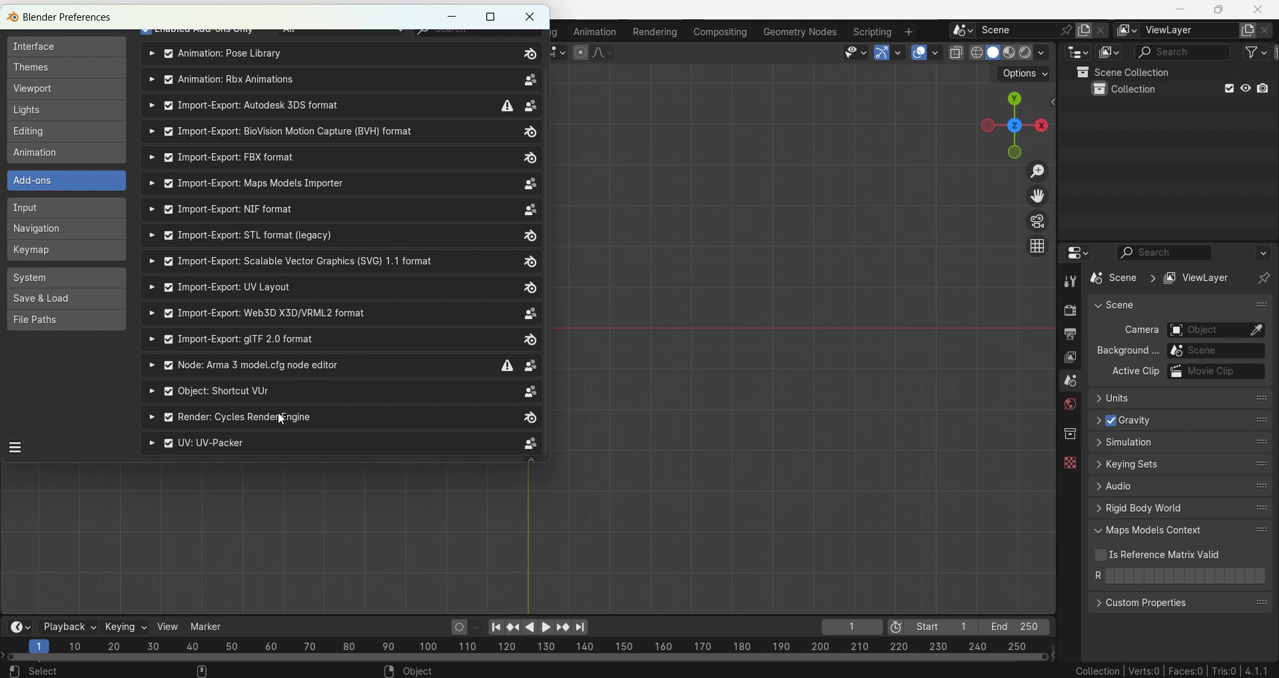
pyautogui.scroll(1, 279, 421)
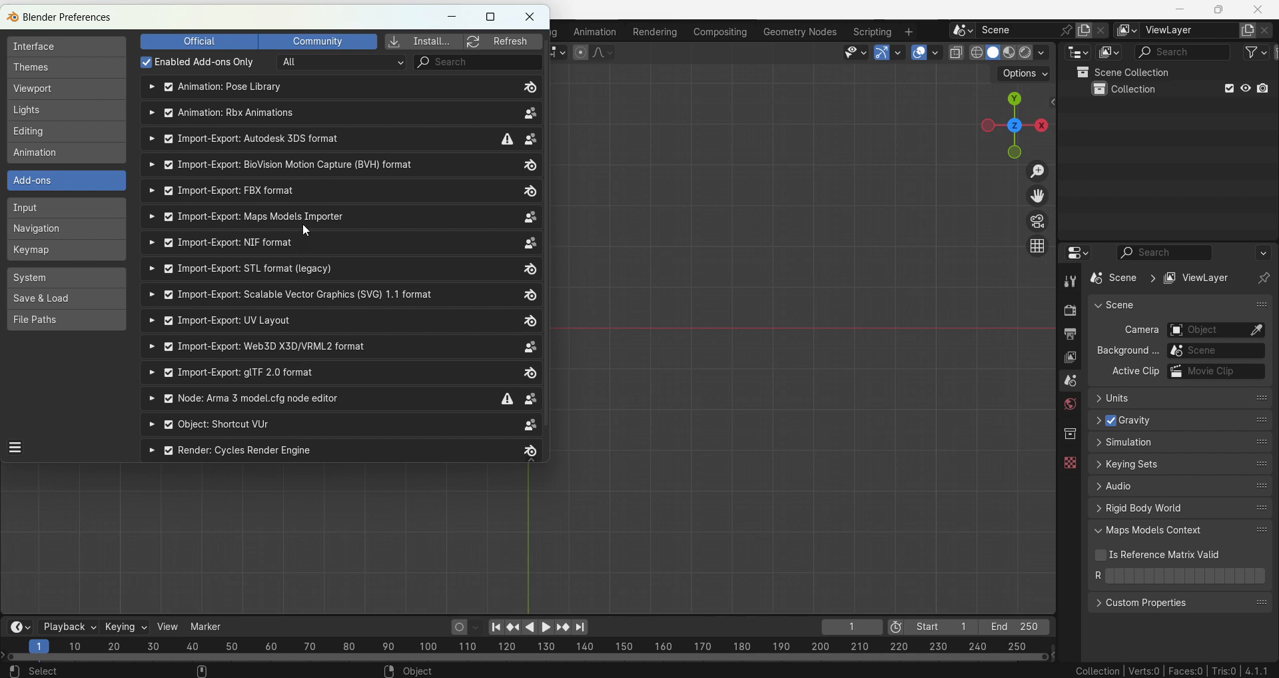
pyautogui.click(149, 217)
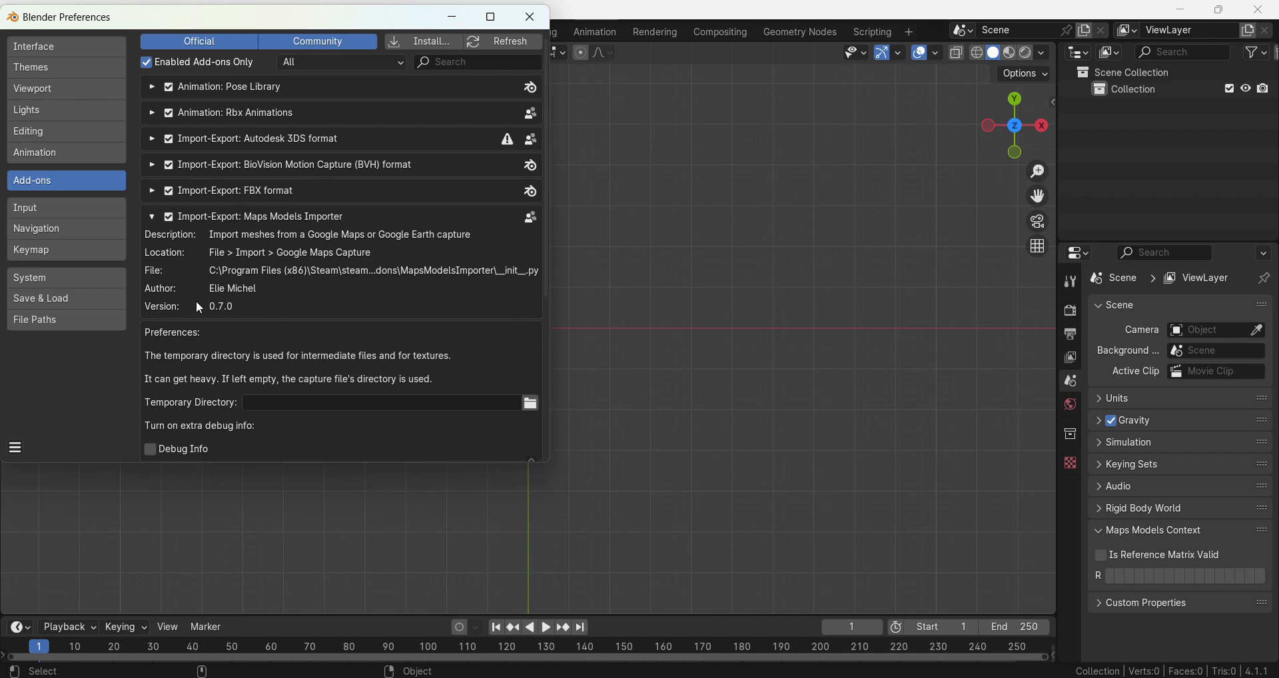
pyautogui.moveTo(360, 29); pyautogui.dragTo(386, 107)
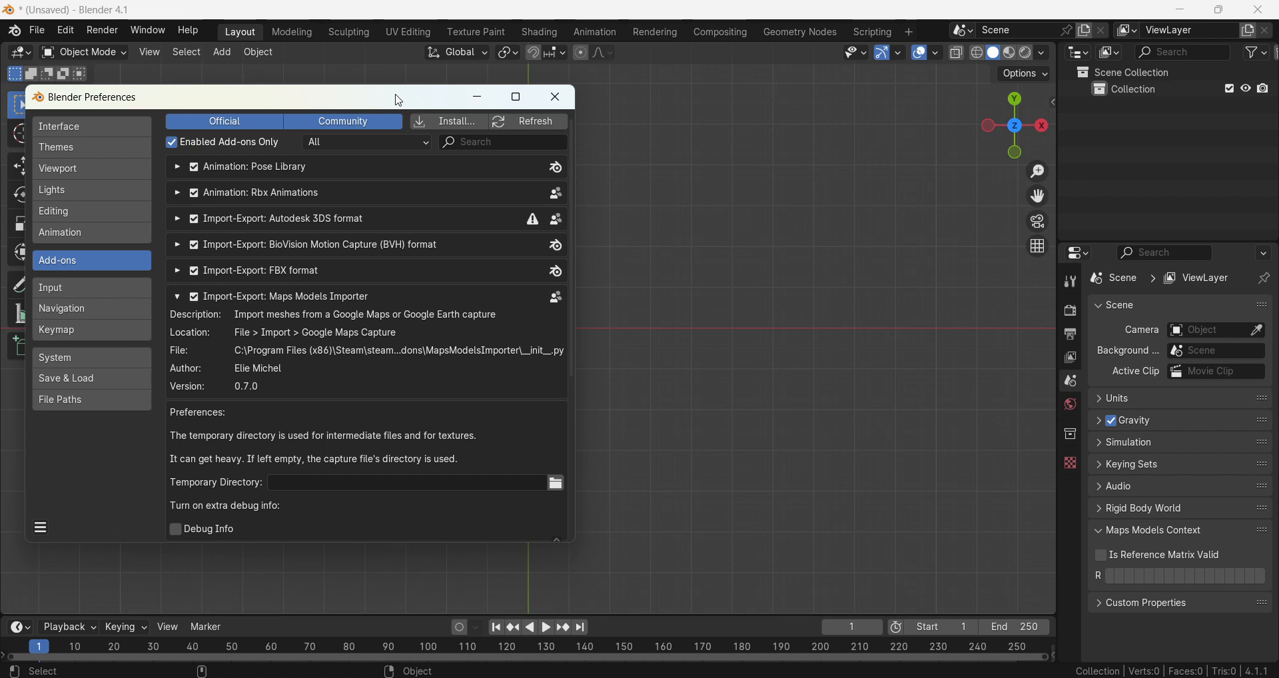
pyautogui.click(555, 98)
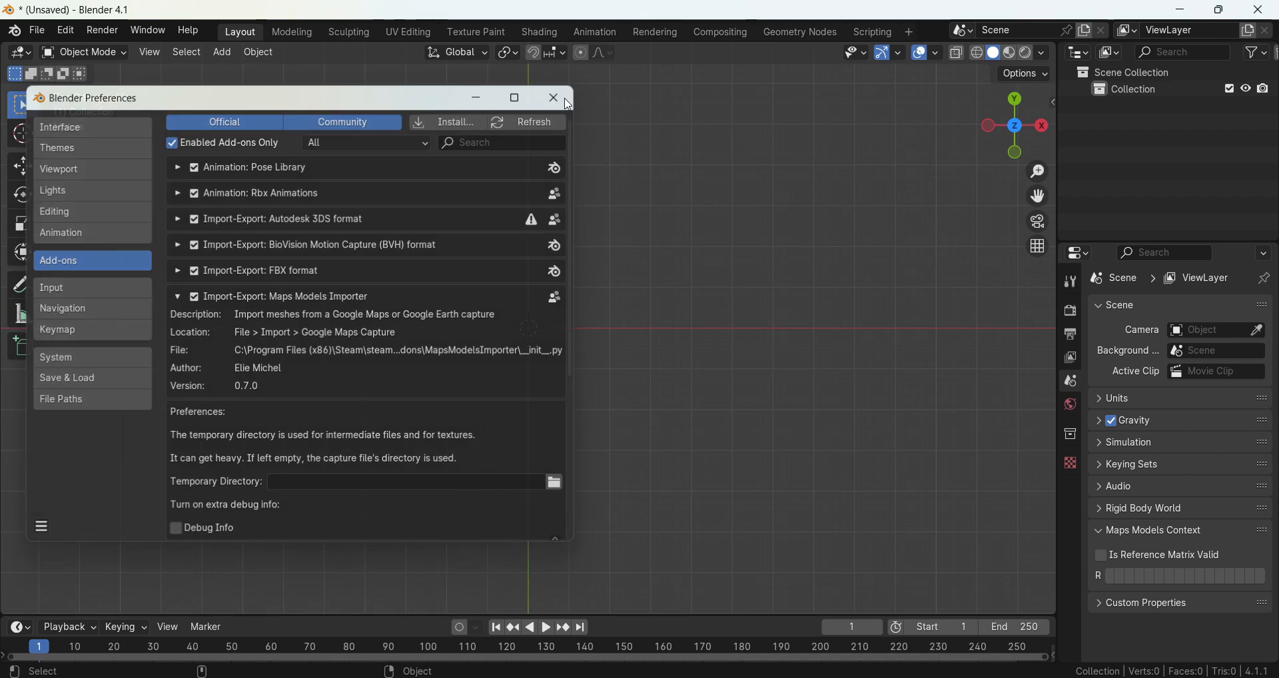
# Import the Town capture (.rdc) from the Spain folder in Downloads as a Google Maps Capture.
pyautogui.click(37, 31)
pyautogui.moveTo(161, 264)
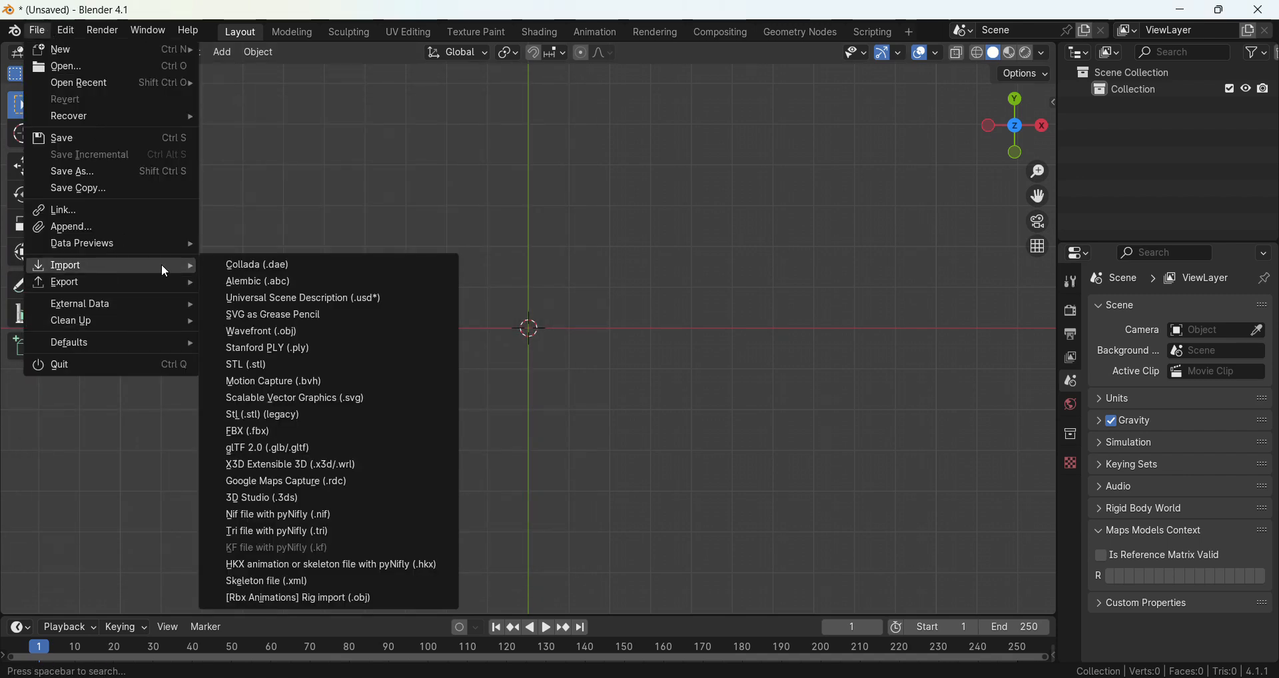
pyautogui.click(342, 485)
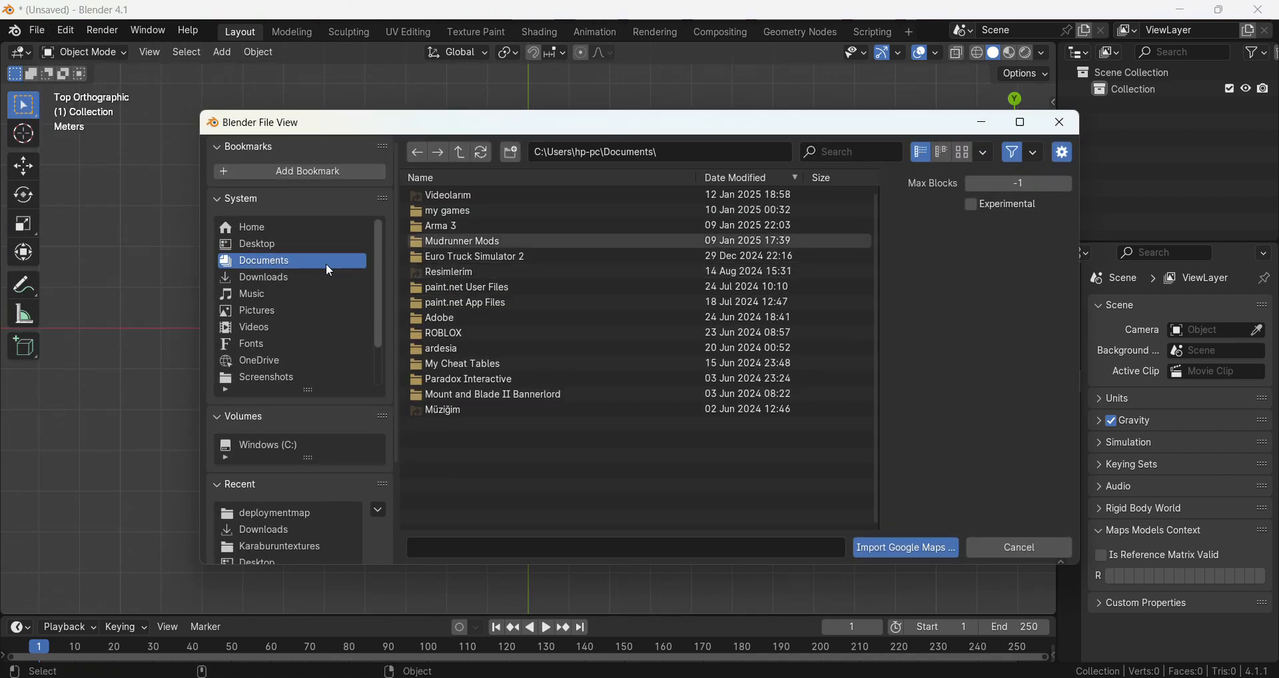
pyautogui.click(291, 281)
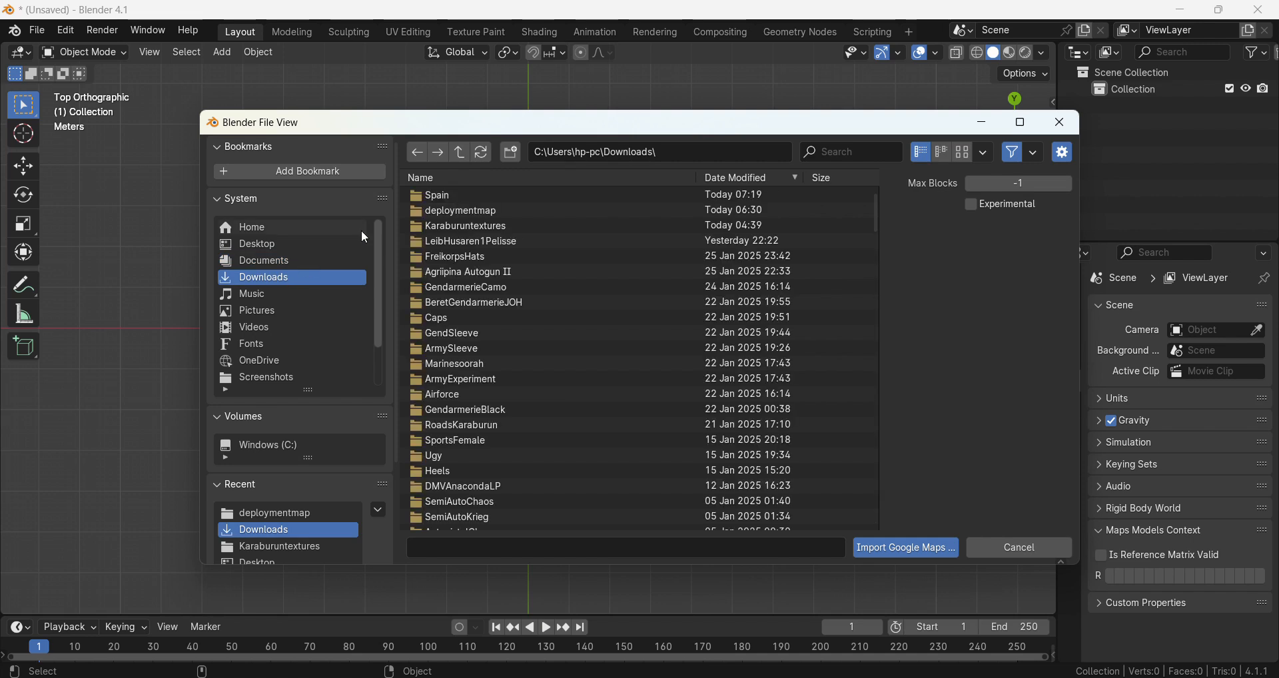
pyautogui.doubleClick(445, 195)
pyautogui.doubleClick(445, 196)
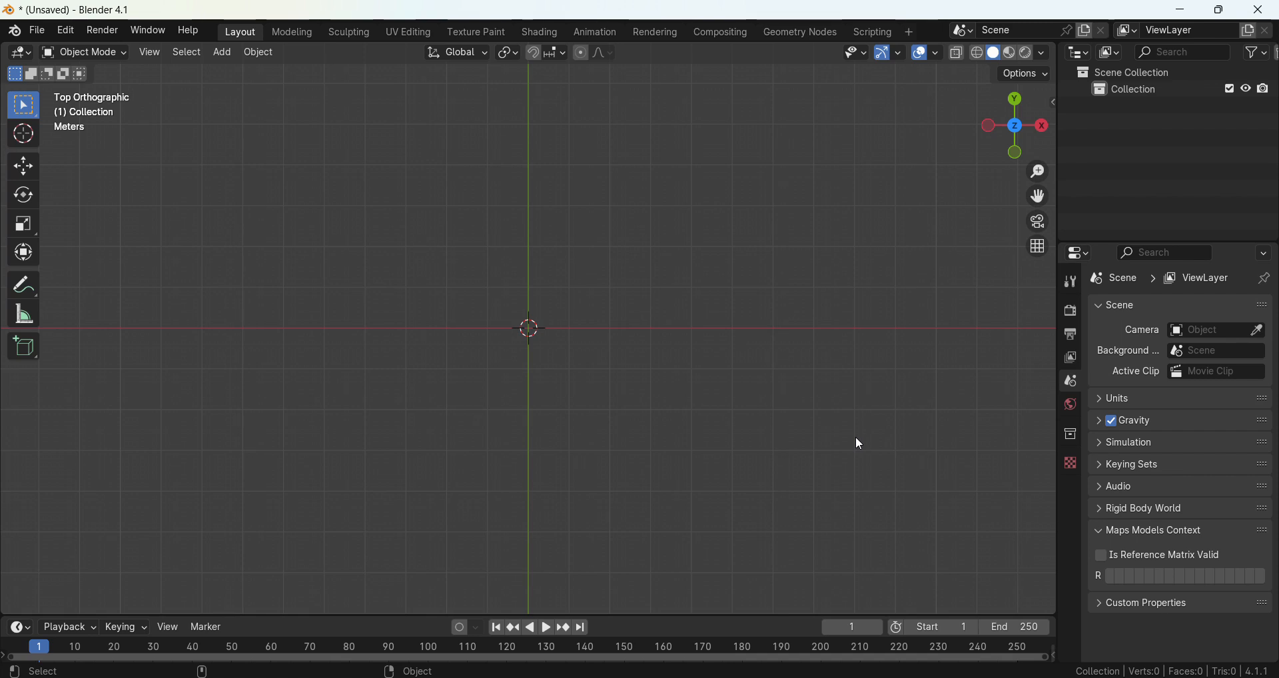
# Examine the imported city mesh from above and from several angles, including the large courtyard building and surrounding blocks.
pyautogui.scroll(-2, 650, 370)
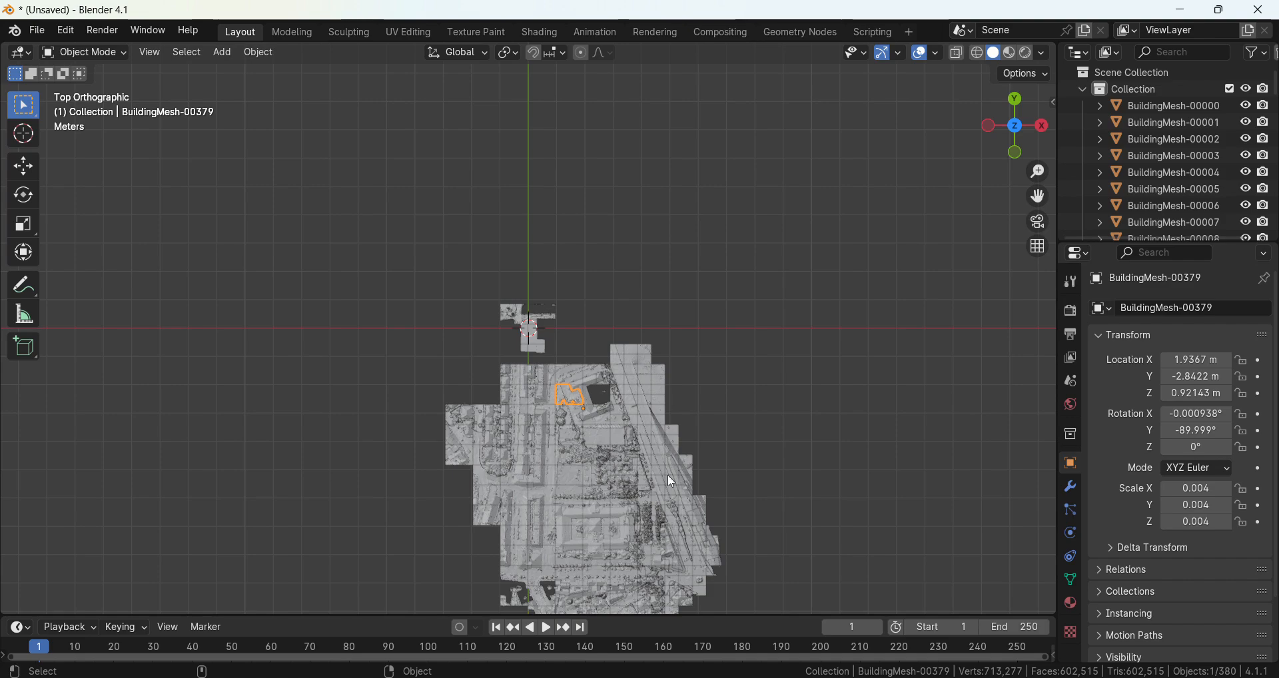
pyautogui.keyDown('shift'); pyautogui.moveTo(667, 474); pyautogui.dragTo(600, 324, button='middle'); pyautogui.keyUp('shift')
pyautogui.scroll(2, 597, 317)
pyautogui.click(814, 234)
pyautogui.moveTo(814, 233); pyautogui.dragTo(814, 233, button='middle')
pyautogui.scroll(6, 814, 233)
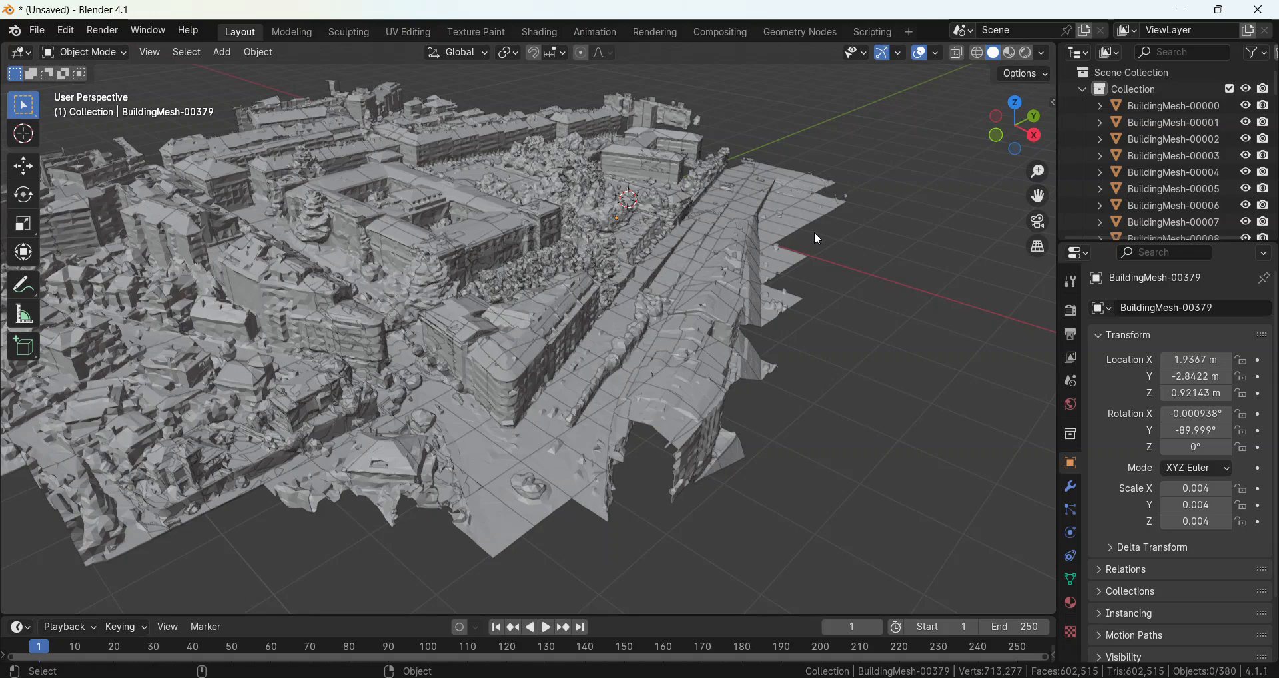
pyautogui.keyDown('shift'); pyautogui.moveTo(223, 224); pyautogui.dragTo(500, 329, button='middle'); pyautogui.keyUp('shift')
pyautogui.scroll(-1, 499, 329)
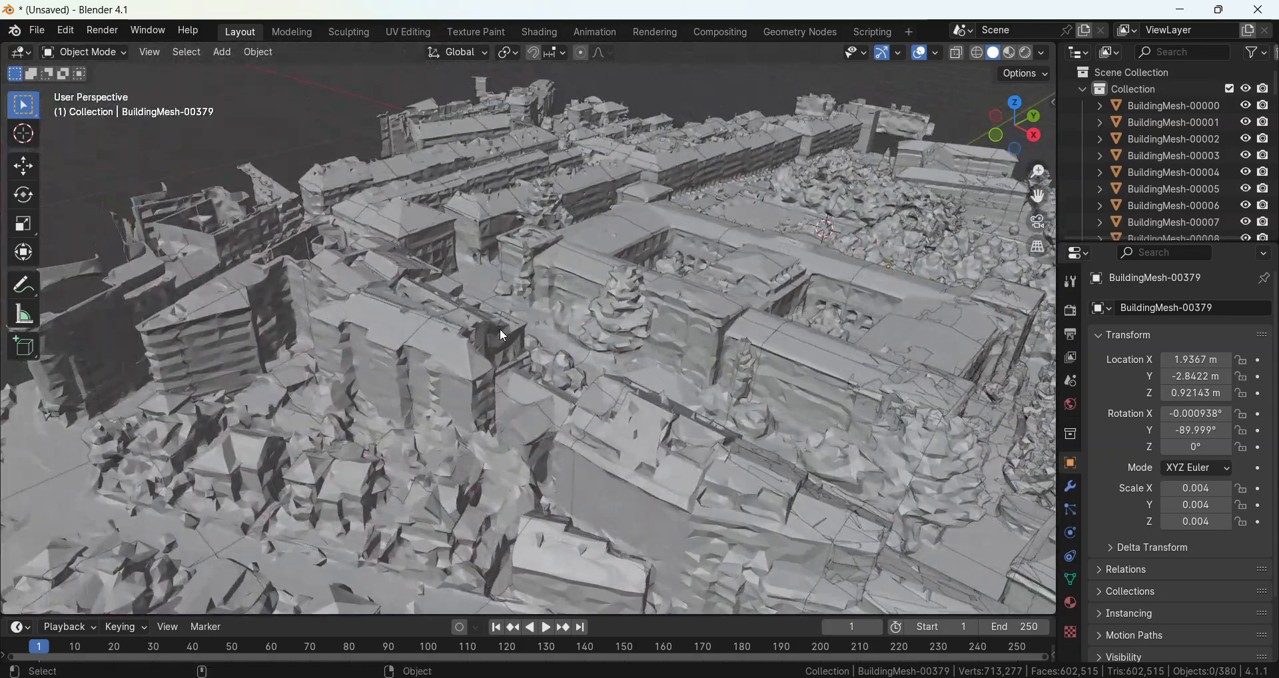
pyautogui.scroll(-2, 500, 329)
pyautogui.keyDown('shift'); pyautogui.moveTo(674, 226); pyautogui.dragTo(590, 331, button='middle'); pyautogui.keyUp('shift')
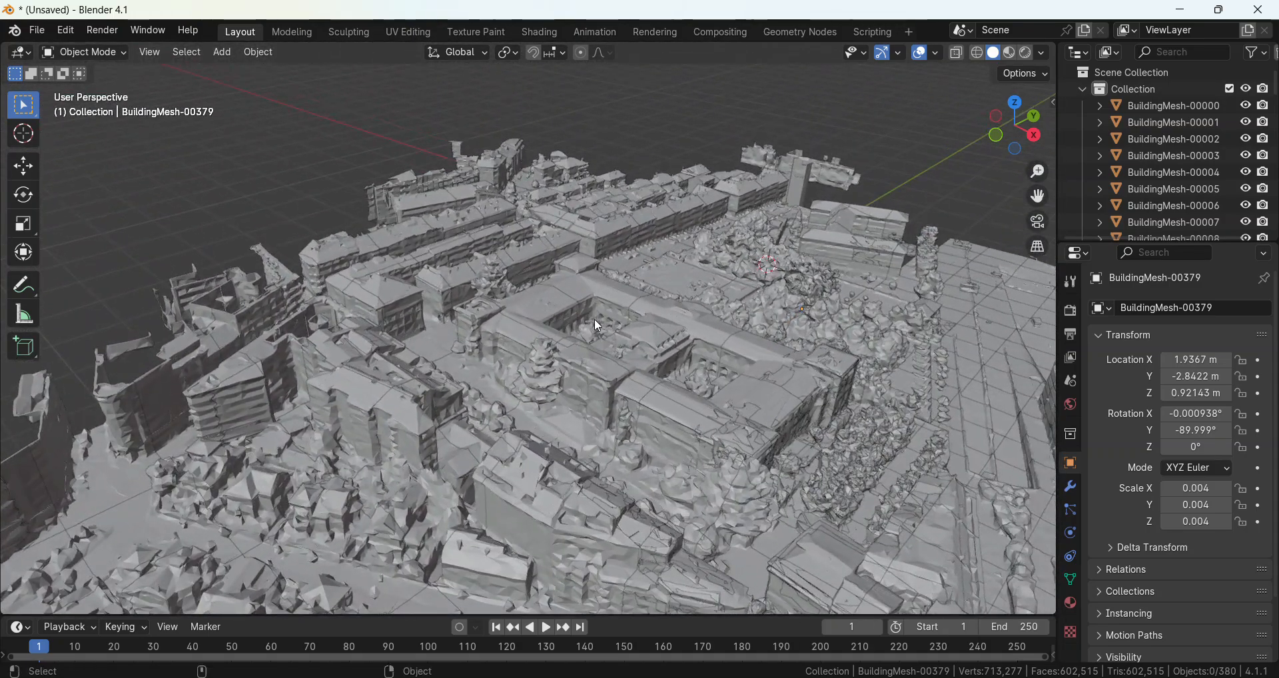
pyautogui.press('KP_6')
pyautogui.press('KP_6')
pyautogui.press('KP_6')
pyautogui.press('KP_6')
pyautogui.press('KP_6')
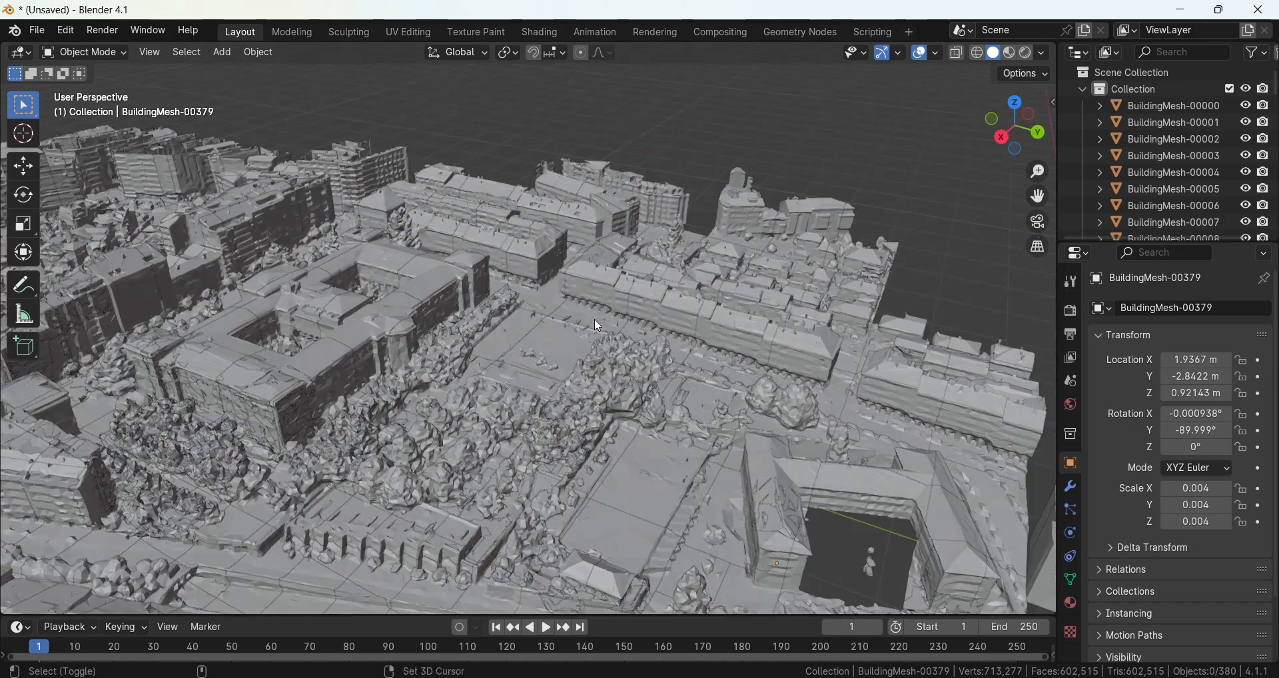
# Display the city model in Material Preview shading and inspect the façade textures of the green-roofed building up close.
pyautogui.keyDown('shift'); pyautogui.moveTo(598, 325); pyautogui.dragTo(617, 273, button='middle'); pyautogui.keyUp('shift')
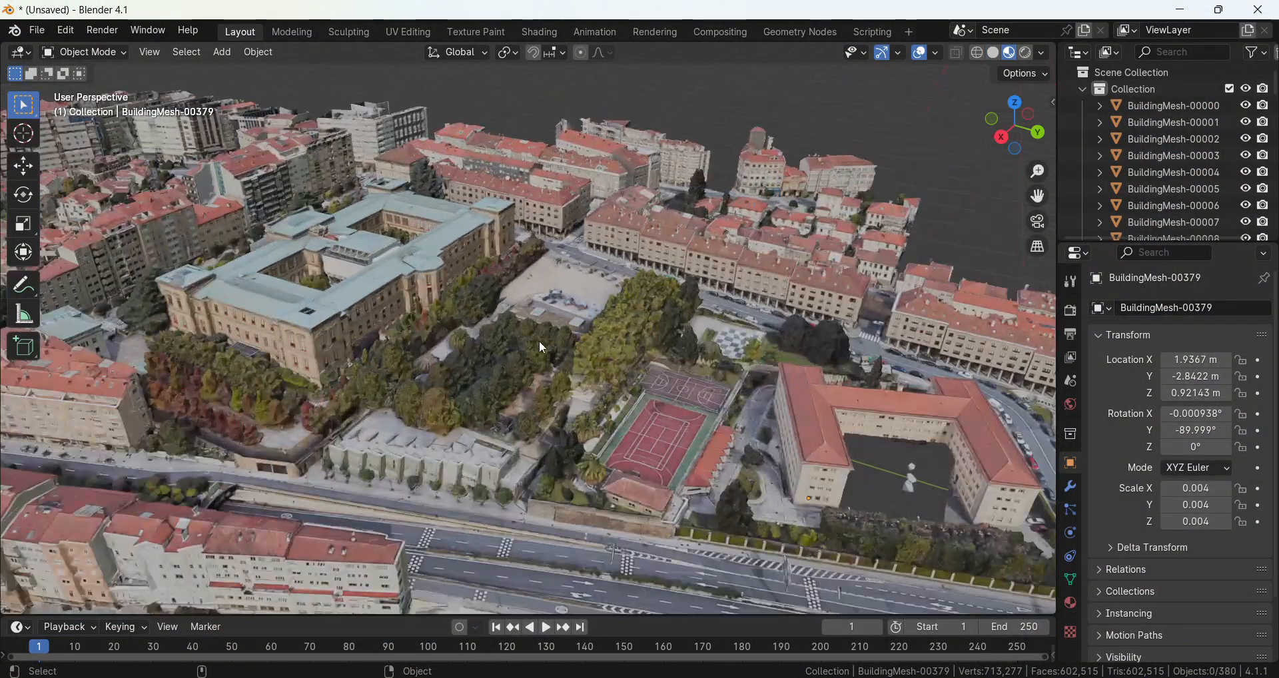
pyautogui.scroll(5, 515, 362)
pyautogui.keyDown('shift'); pyautogui.moveTo(386, 286); pyautogui.dragTo(482, 323, button='middle'); pyautogui.keyUp('shift')
pyautogui.scroll(7, 535, 307)
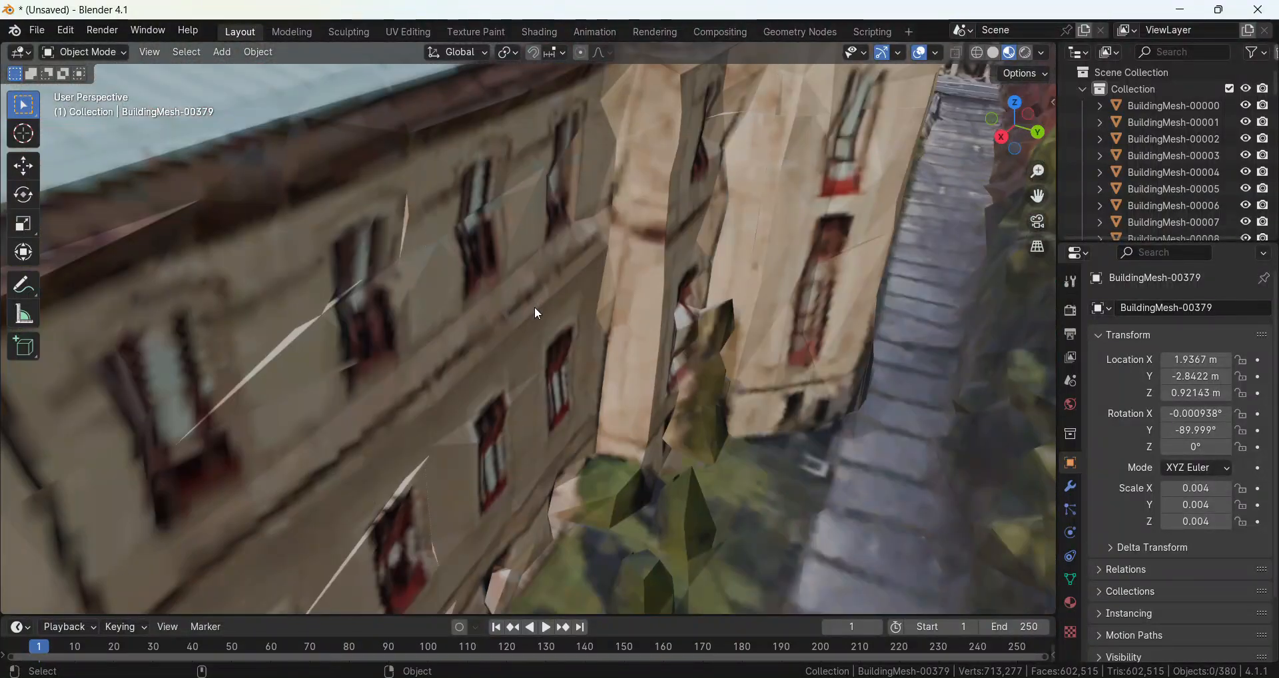
pyautogui.scroll(-10, 538, 313)
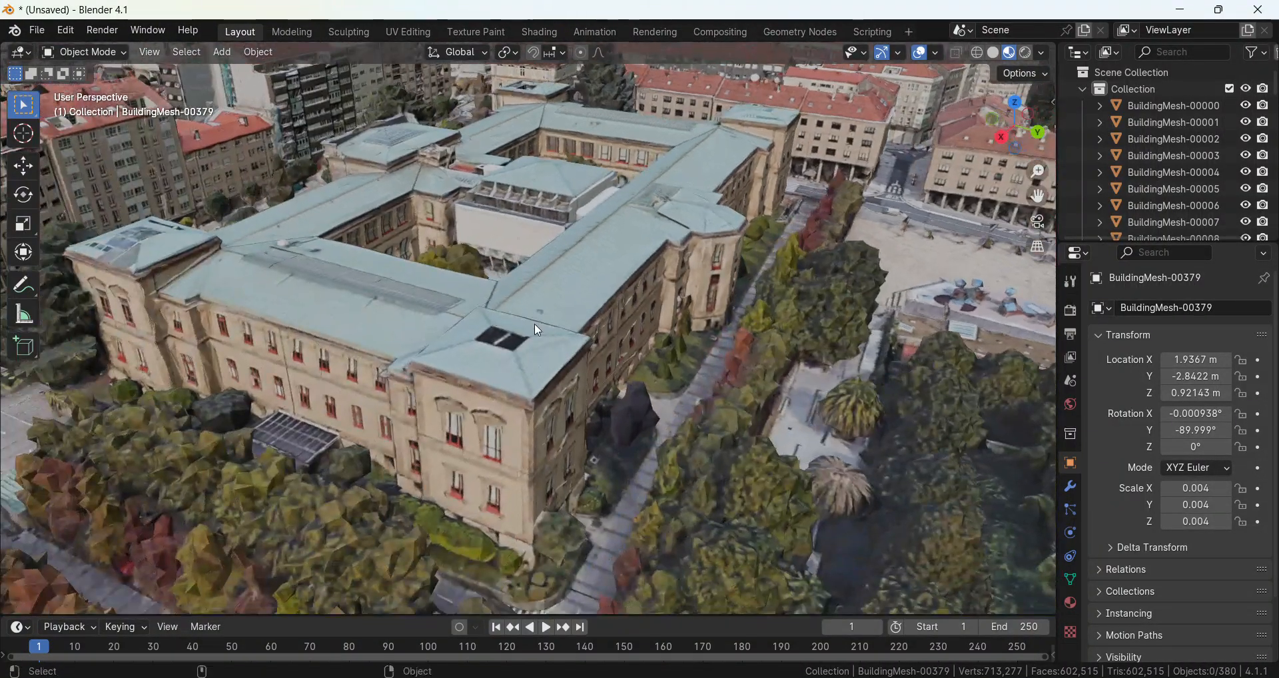
# Select the mesh block at the front corner of the green-roofed building and try moving it twice.
pyautogui.click(528, 391)
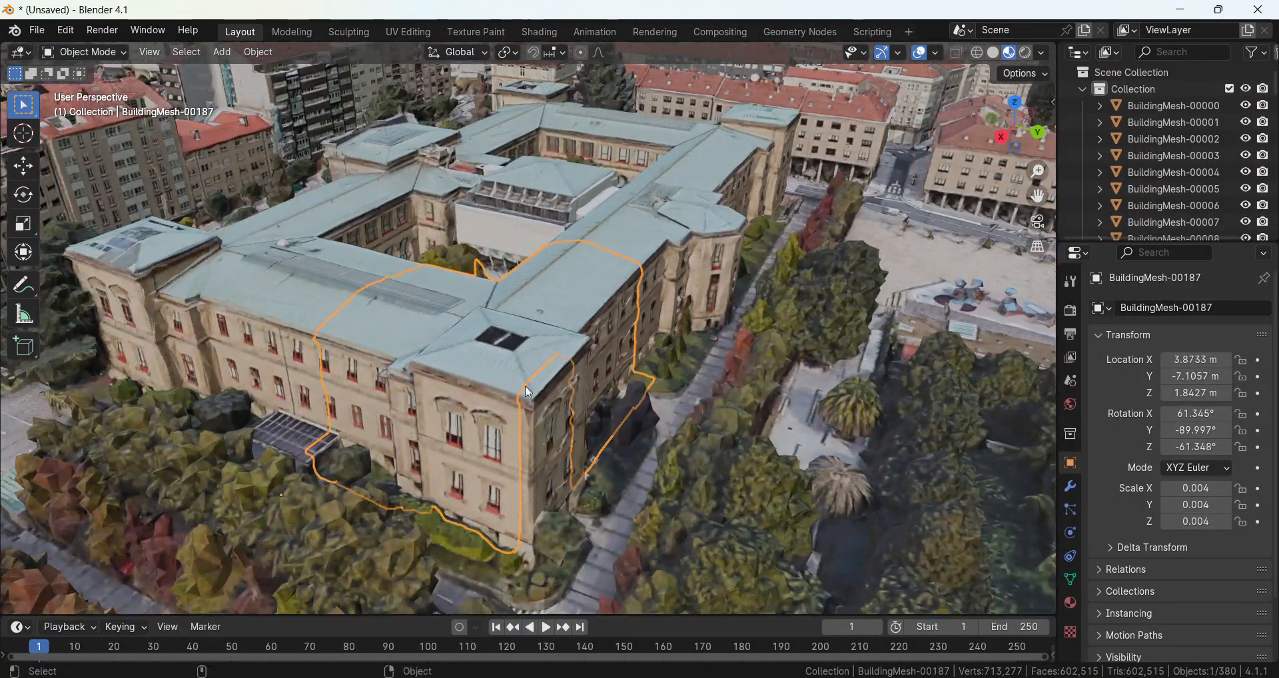
pyautogui.press('g')
pyautogui.rightClick(495, 393)
pyautogui.press('g')
pyautogui.rightClick(490, 425)
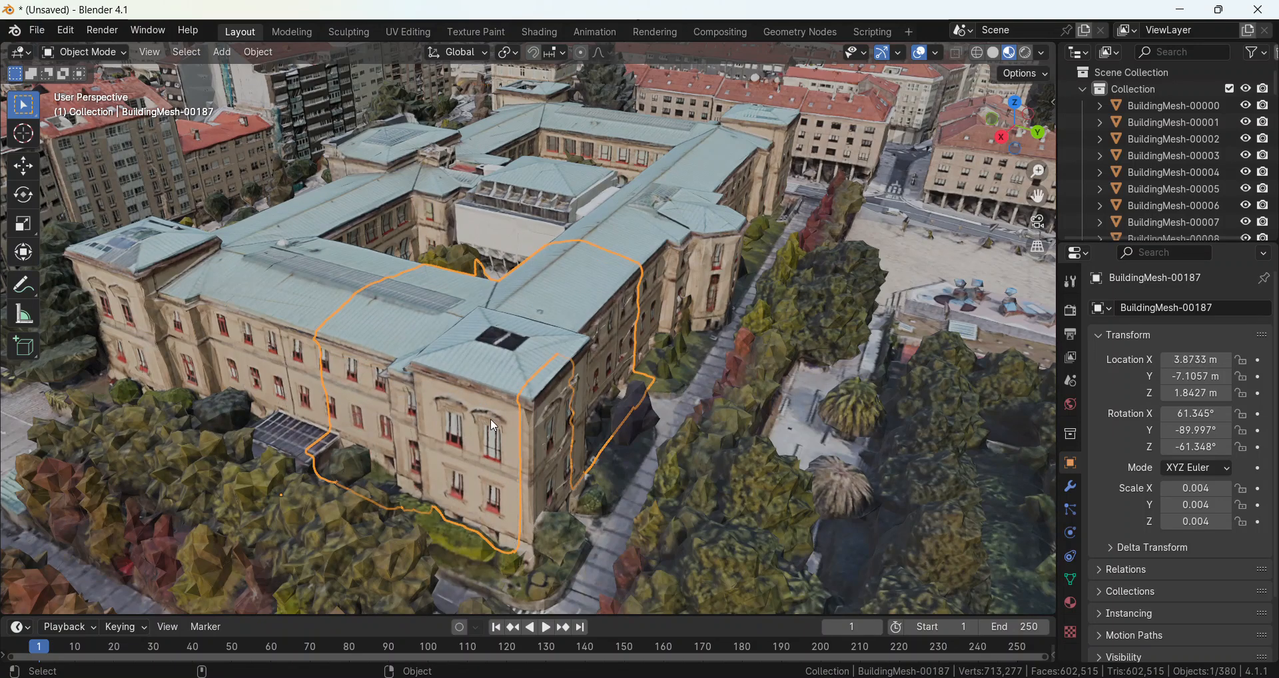
# Try moving the individual mesh blocks at the front corner of the green-roofed building.
pyautogui.click(493, 399)
pyautogui.press('g')
pyautogui.rightClick(426, 413)
pyautogui.press('g')
pyautogui.rightClick(433, 280)
pyautogui.press('g')
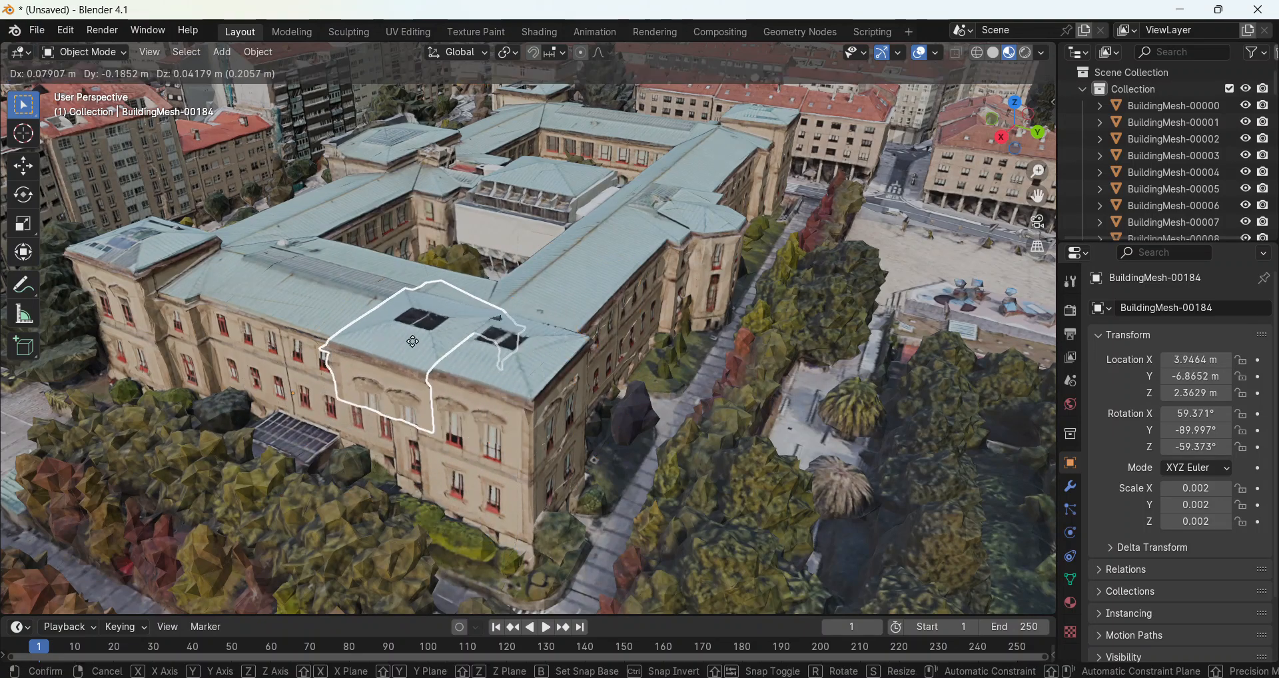
pyautogui.rightClick(409, 341)
pyautogui.click(408, 341)
pyautogui.press('g')
pyautogui.rightClick(354, 252)
# Select all the city mesh blocks and make one near the open square the active object.
pyautogui.scroll(-7, 573, 233)
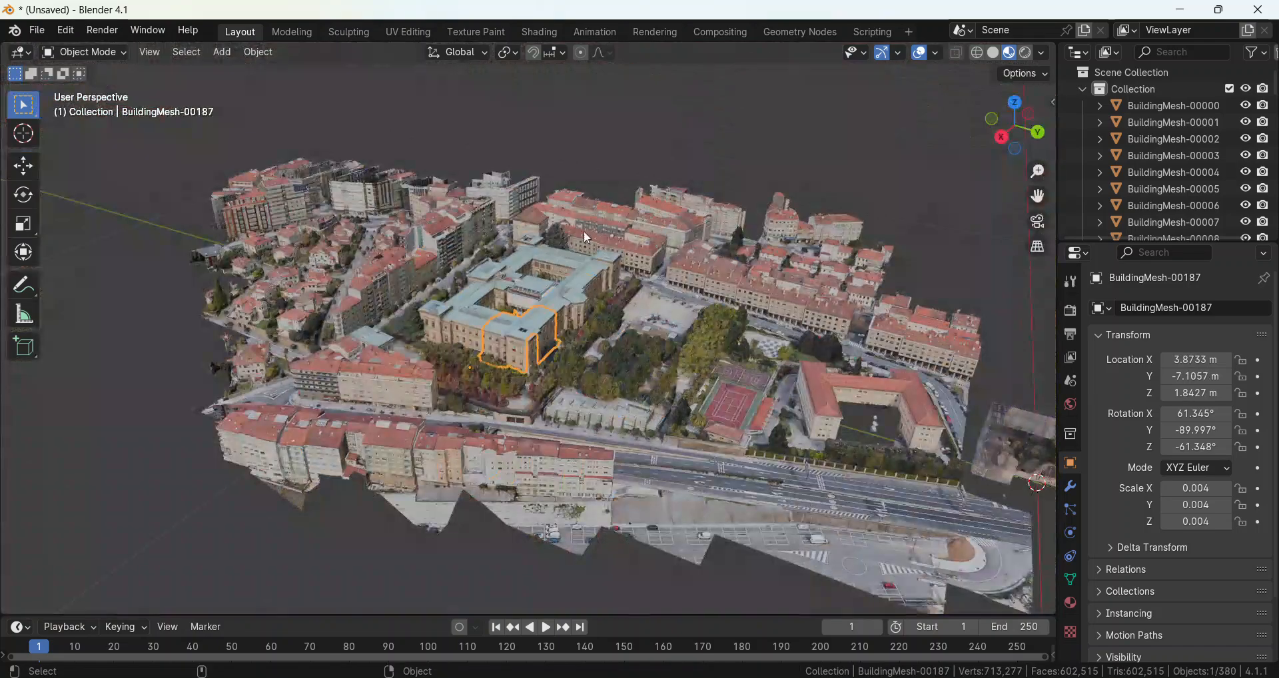
pyautogui.hotkey('alt', 'a')
pyautogui.moveTo(706, 205); pyautogui.dragTo(621, 202, button='middle')
pyautogui.scroll(-3, 621, 202)
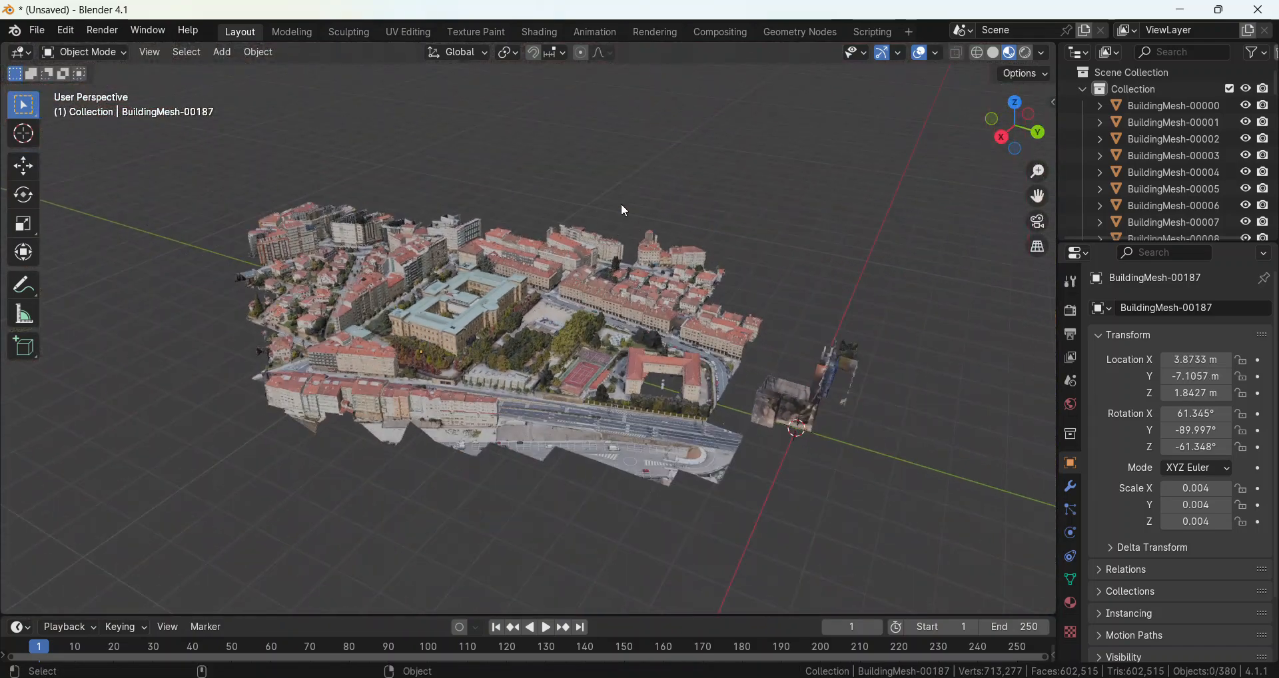
pyautogui.scroll(1, 621, 202)
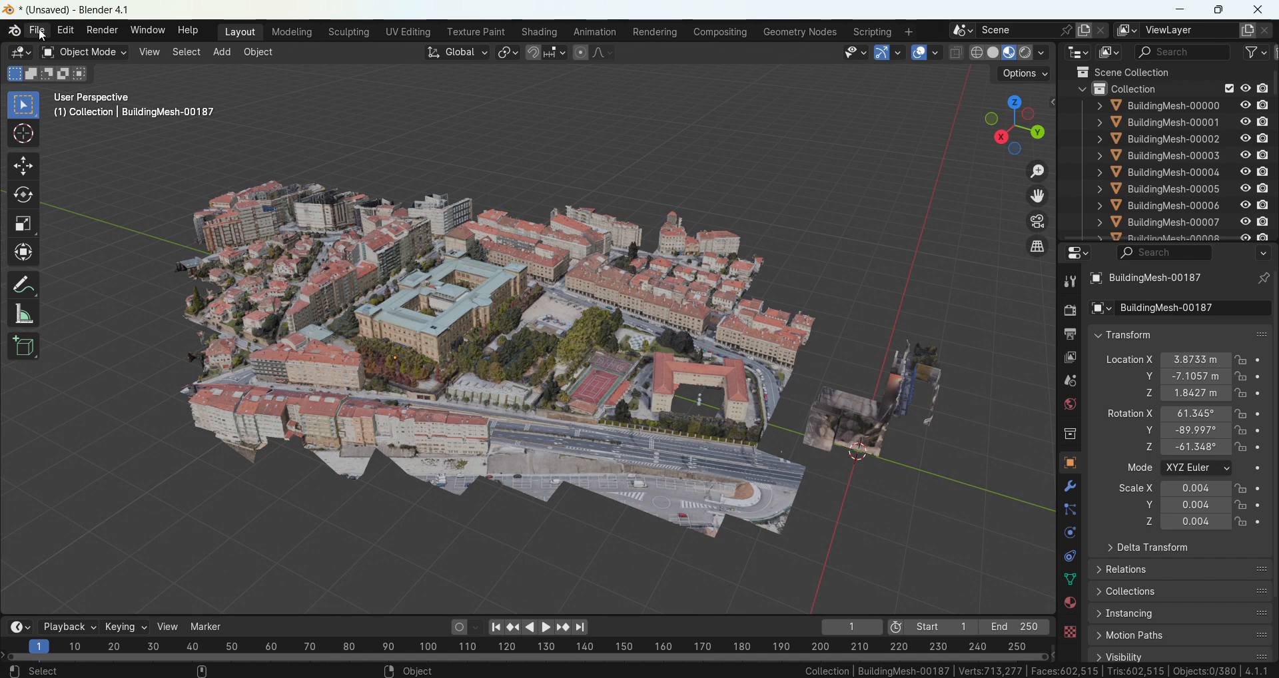
pyautogui.scroll(-3, 343, 474)
pyautogui.moveTo(236, 508); pyautogui.dragTo(825, 155)
pyautogui.scroll(2, 546, 351)
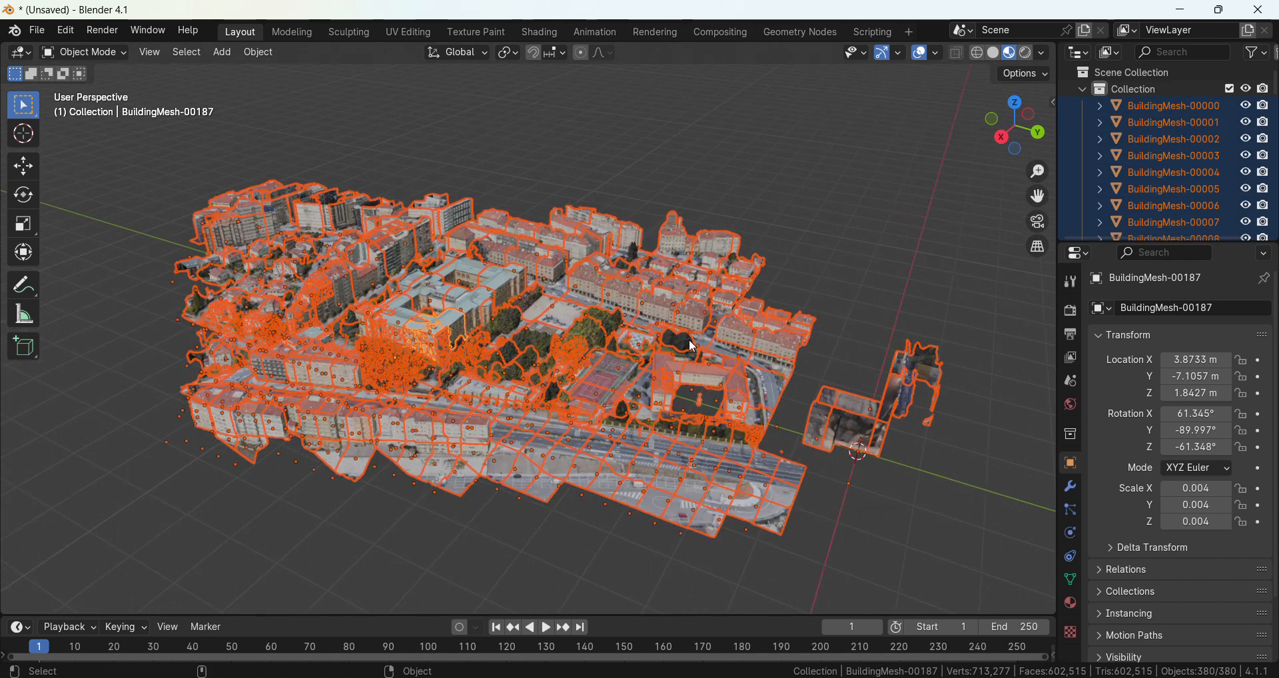
pyautogui.scroll(2, 545, 347)
pyautogui.keyDown('shift'); pyautogui.click(543, 341); pyautogui.keyUp('shift')
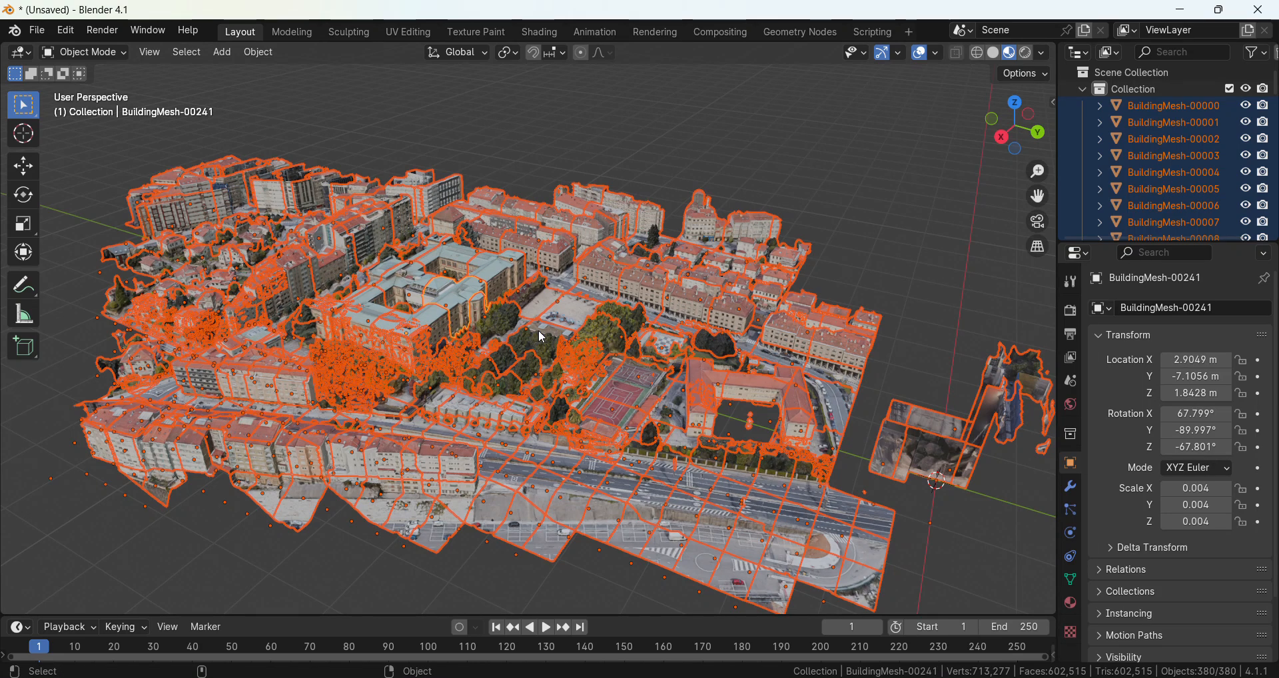
# Delete the loose geometry from all selected city meshes in Edit Mode.
pyautogui.press('Tab')
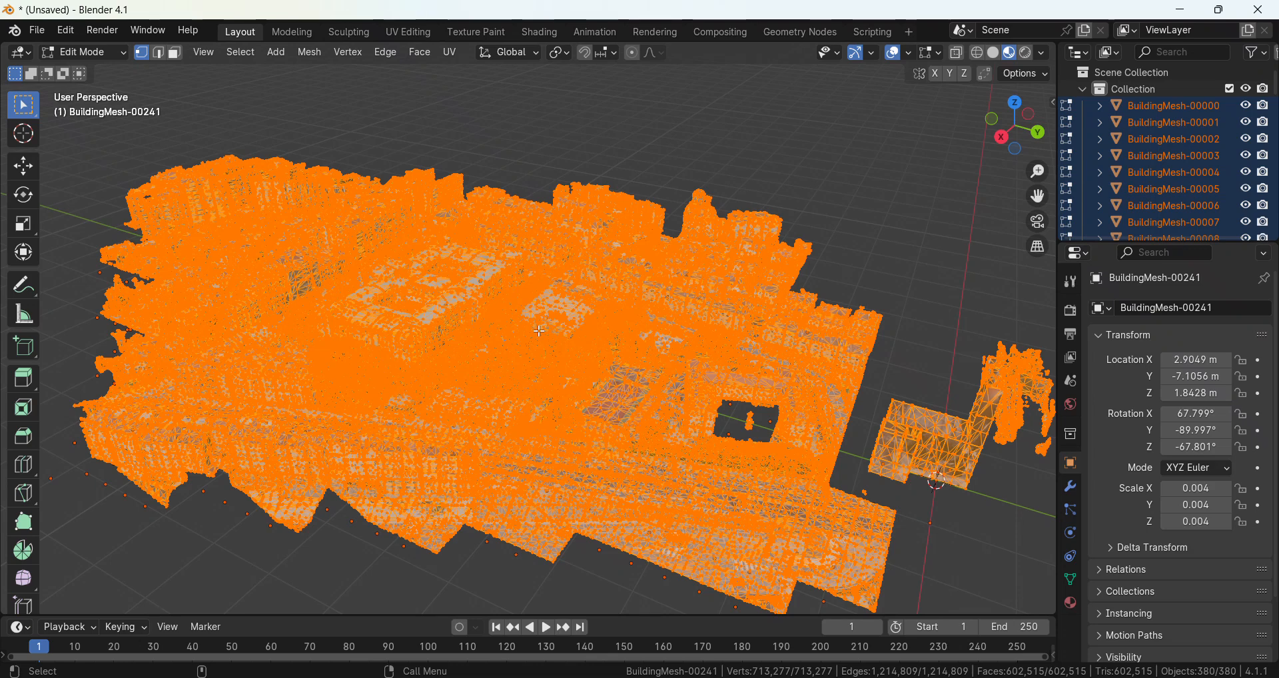
pyautogui.scroll(-2, 541, 330)
pyautogui.press('x')
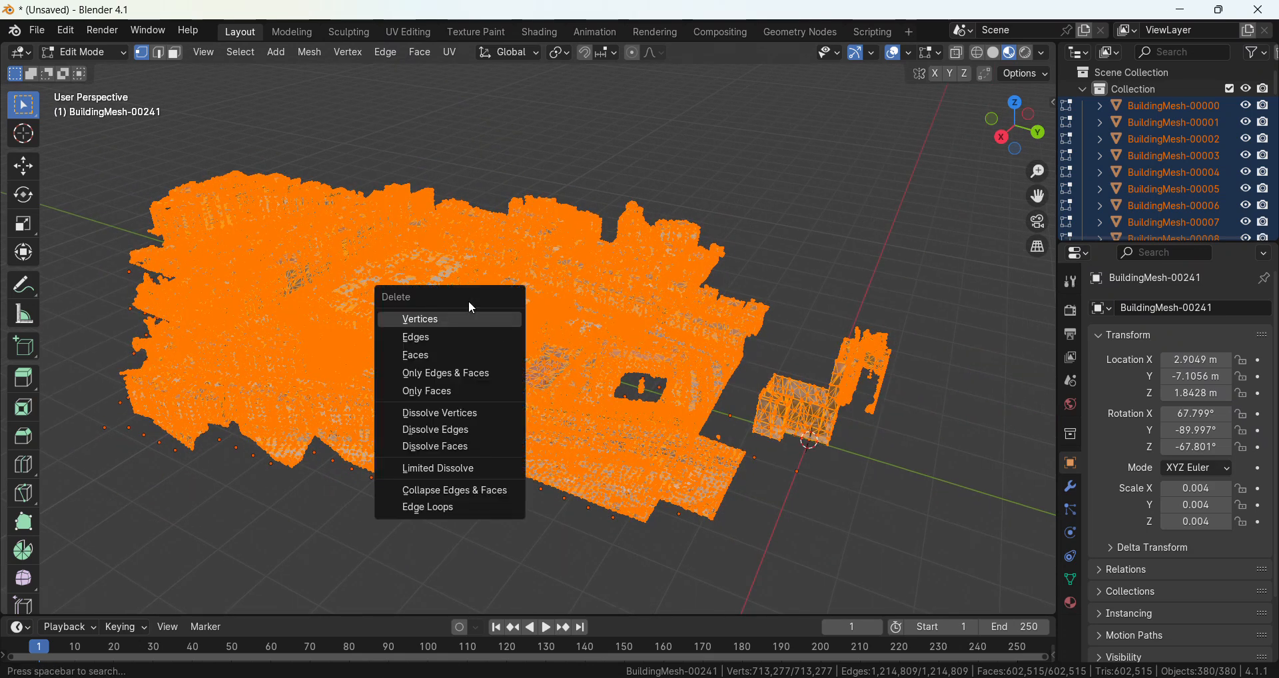
pyautogui.click(387, 52)
pyautogui.click(453, 474)
pyautogui.click(311, 52)
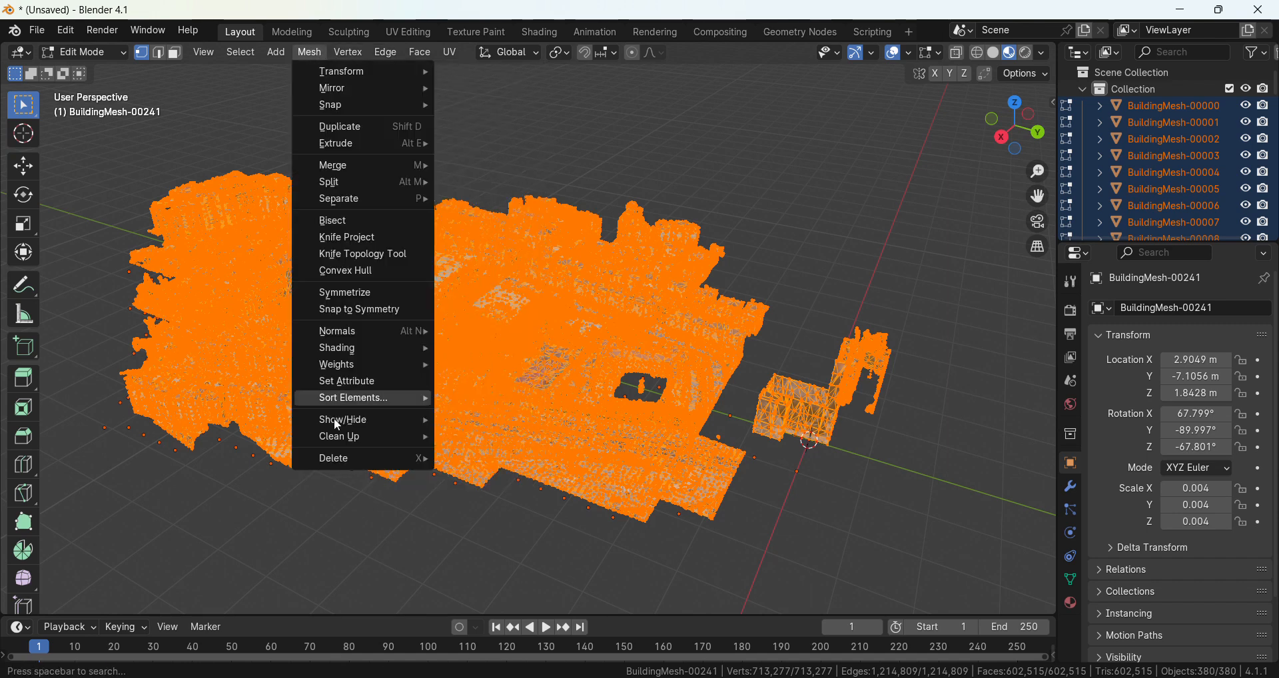
pyautogui.moveTo(400, 437)
pyautogui.click(497, 436)
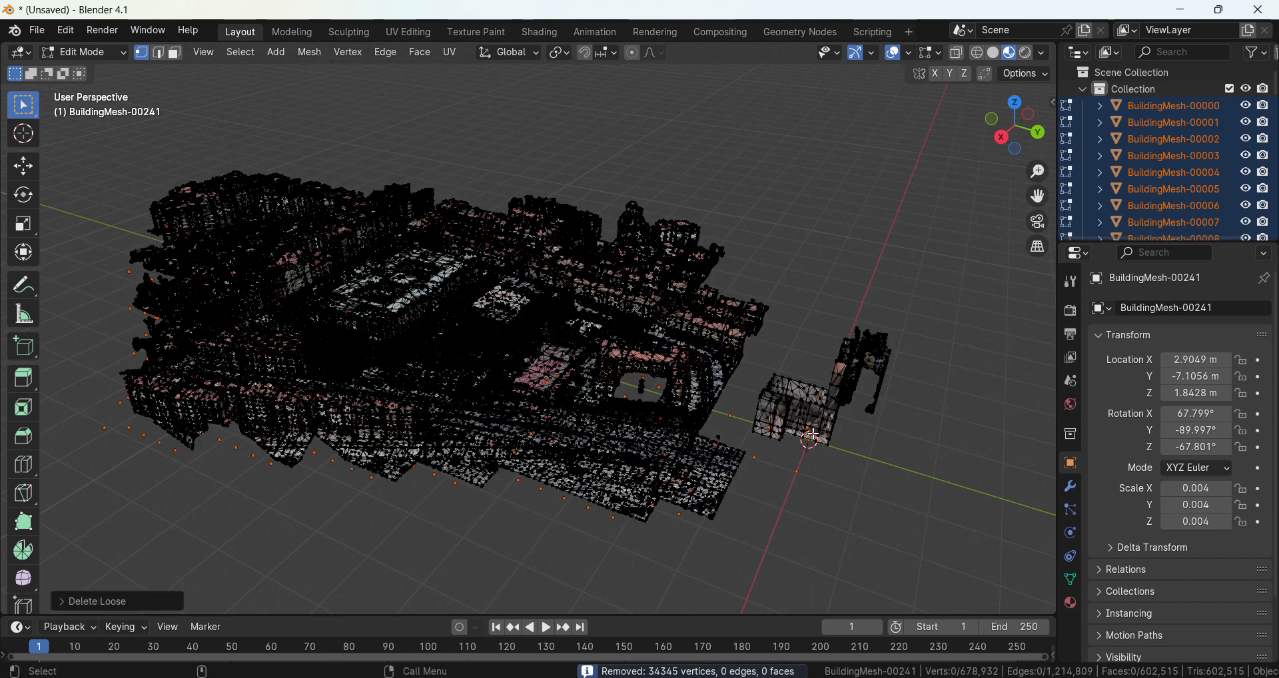
# Return to Object Mode, inspect the cleaned city around the green-roofed building, and deselect everything.
pyautogui.scroll(5, 691, 500)
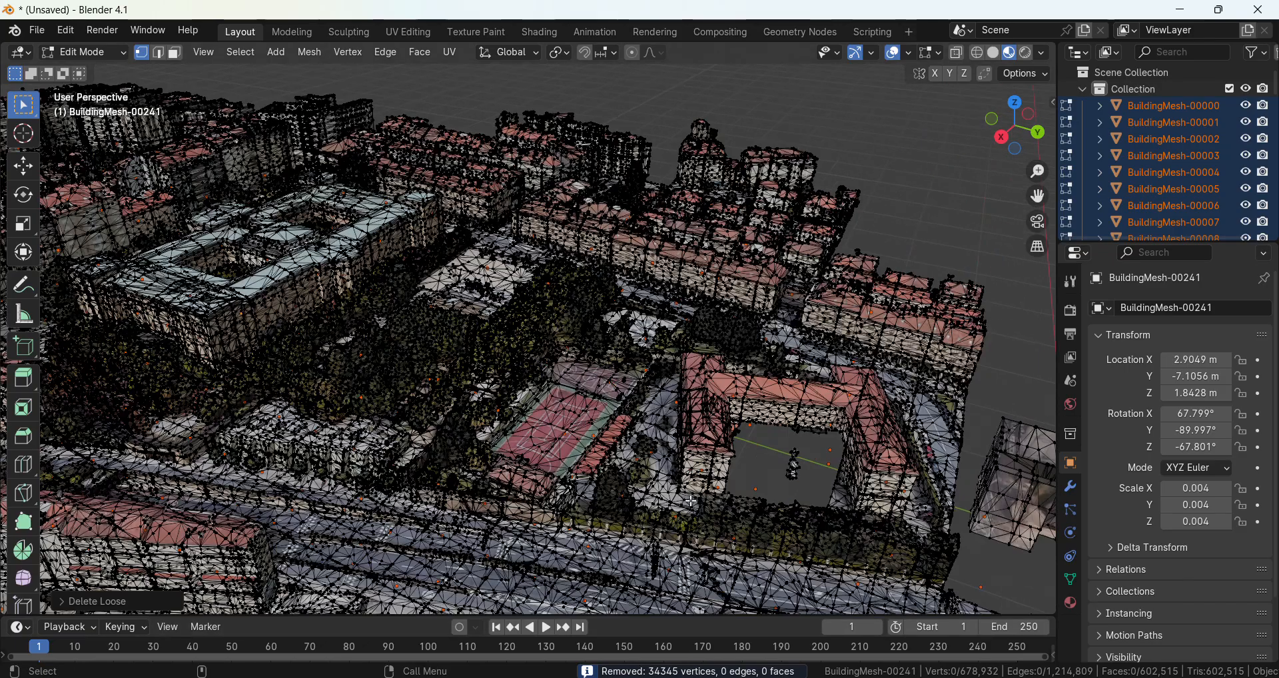
pyautogui.press('Tab')
pyautogui.scroll(3, 662, 409)
pyautogui.keyDown('shift'); pyautogui.moveTo(160, 288); pyautogui.dragTo(464, 422, button='middle'); pyautogui.keyUp('shift')
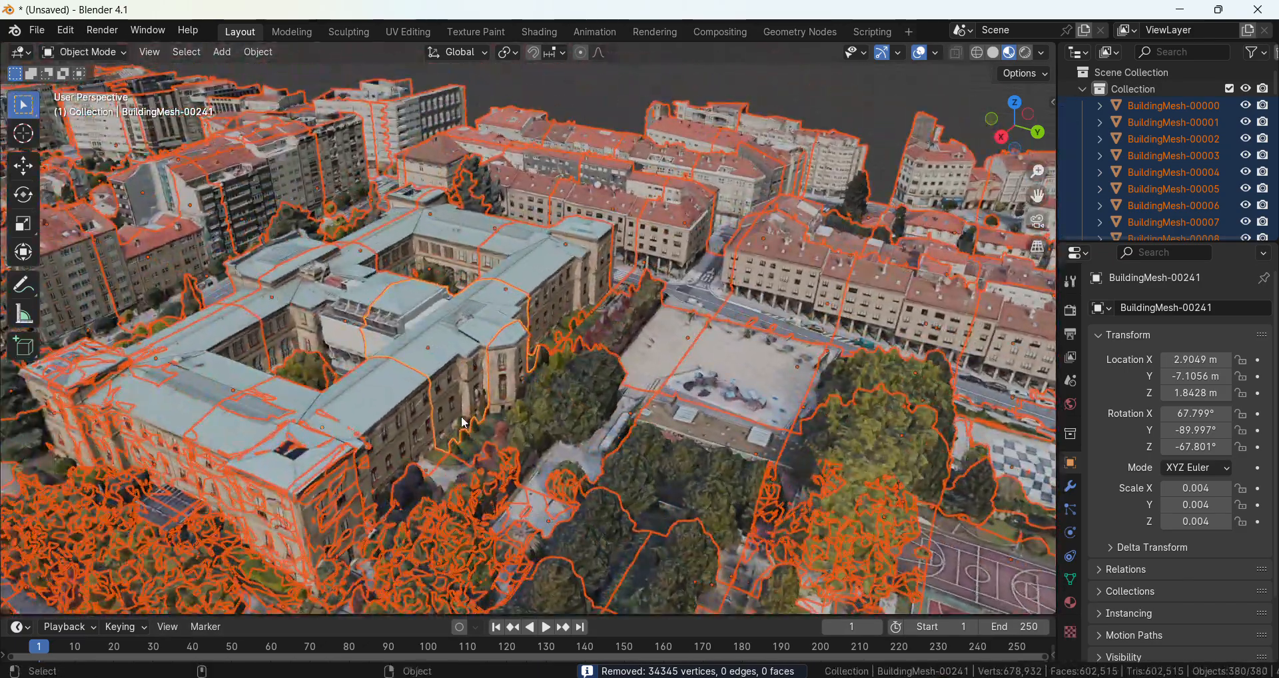
pyautogui.scroll(-8, 464, 422)
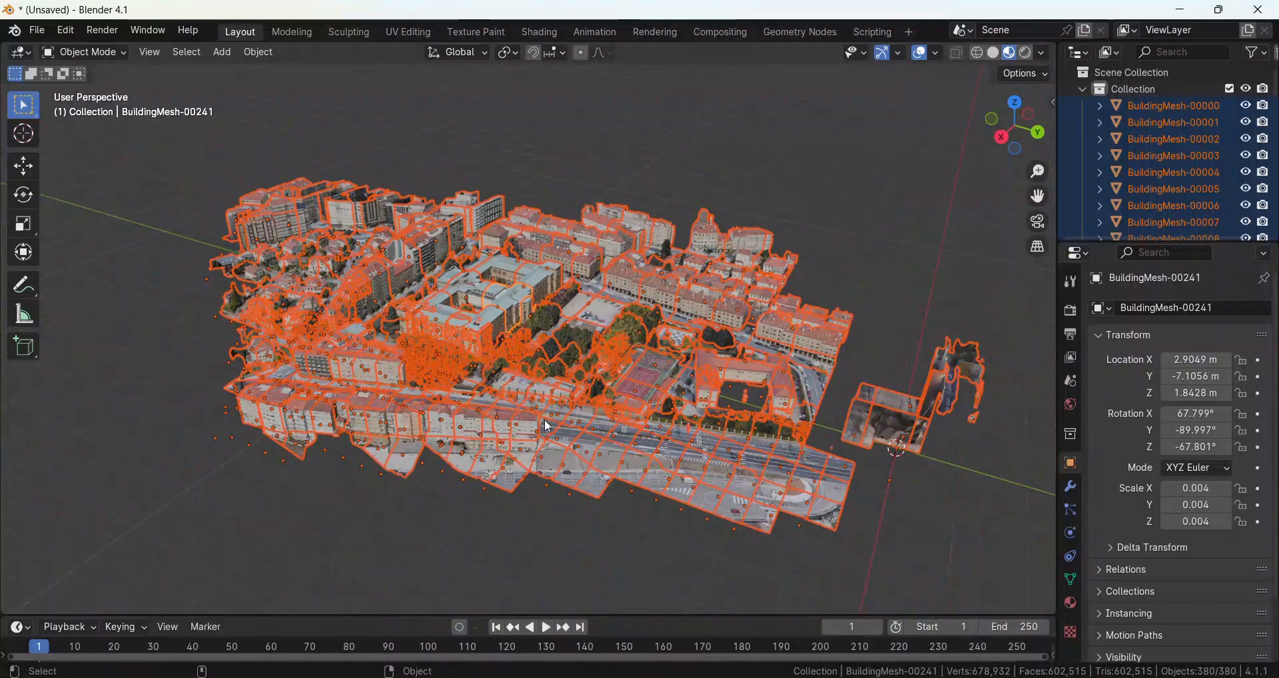
pyautogui.click(526, 497)
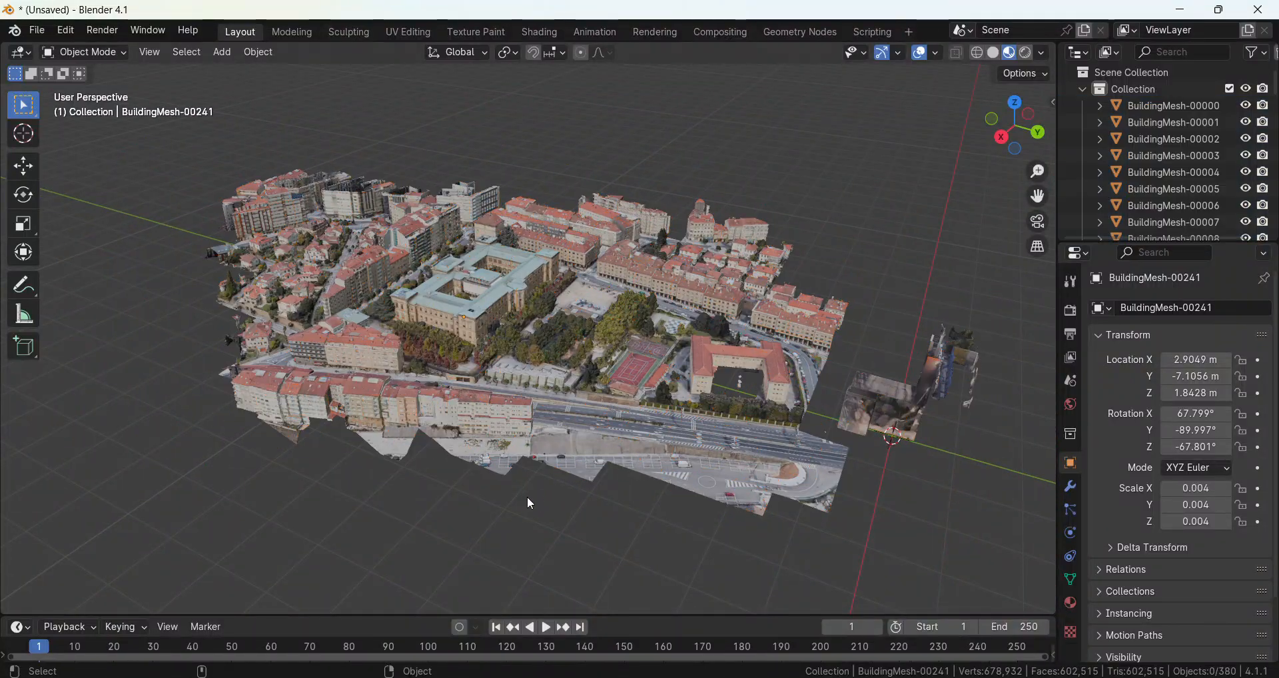
pyautogui.scroll(-2, 526, 497)
pyautogui.moveTo(276, 194); pyautogui.dragTo(838, 465)
pyautogui.scroll(3, 838, 461)
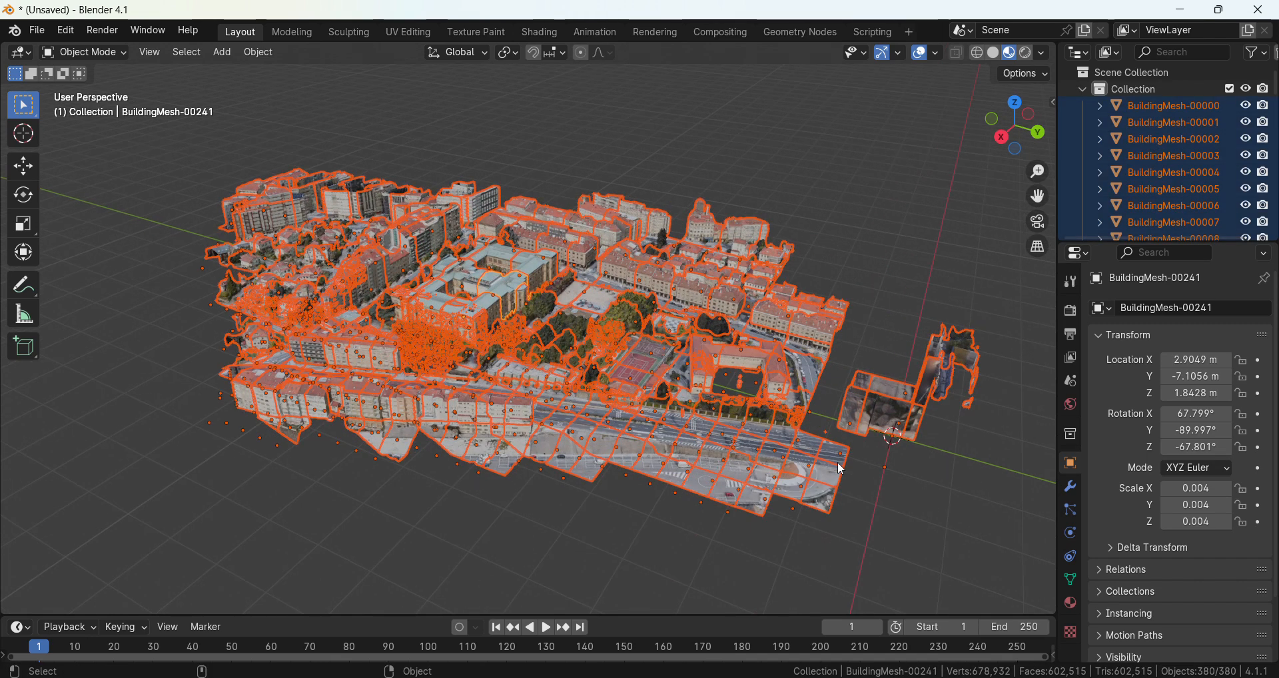
pyautogui.hotkey('alt', 'a')
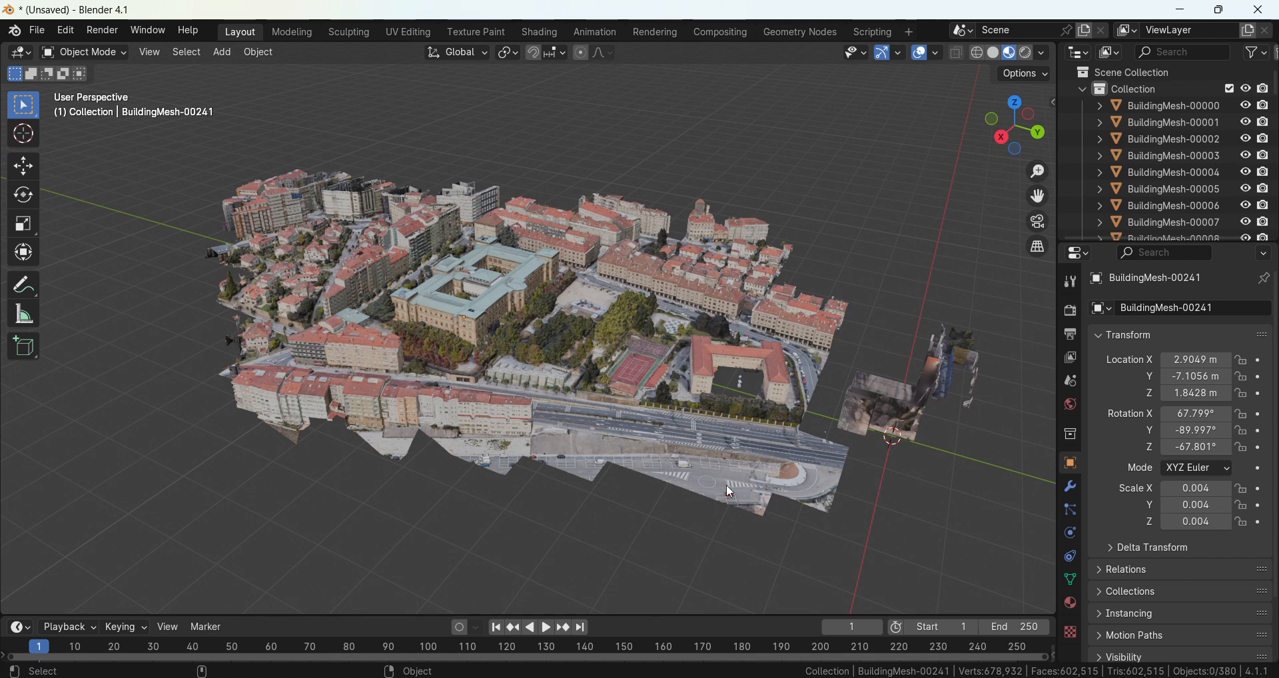
# Start an FBX export of the city model and choose the Spain folder in Downloads as its destination.
pyautogui.scroll(1, 726, 485)
pyautogui.keyDown('shift'); pyautogui.moveTo(726, 474); pyautogui.dragTo(693, 468, button='middle'); pyautogui.keyUp('shift')
pyautogui.scroll(-1, 692, 468)
pyautogui.click(38, 31)
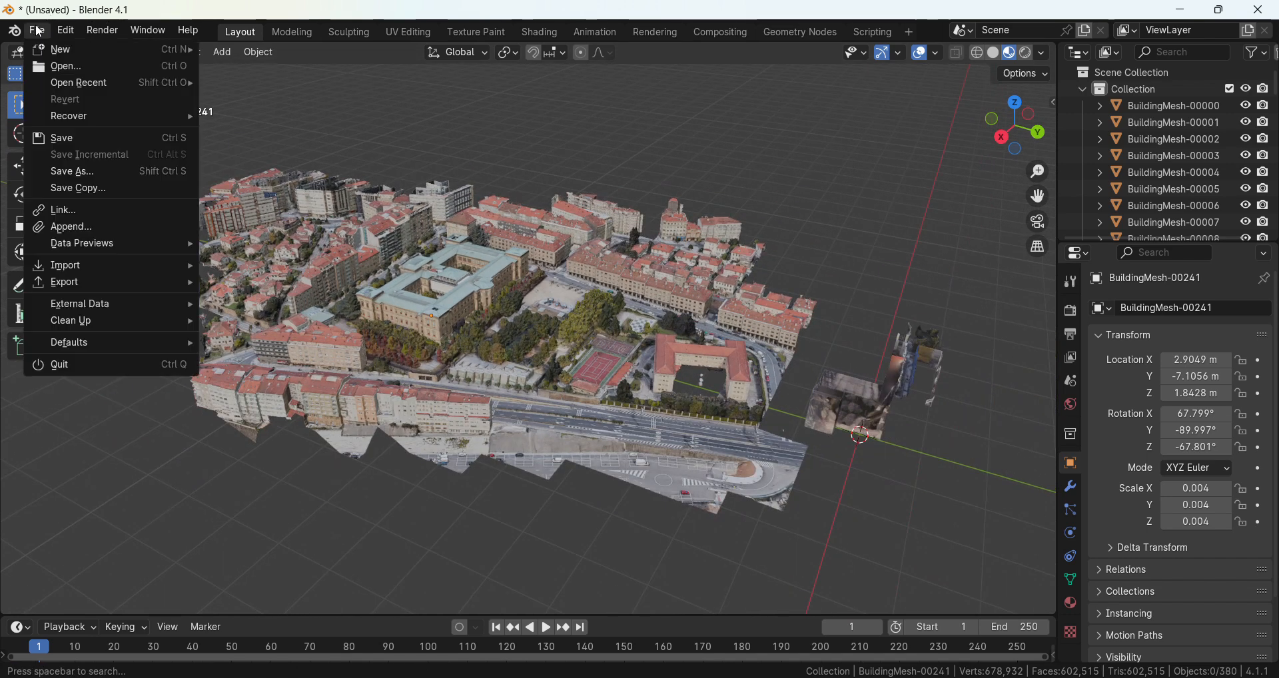
pyautogui.moveTo(84, 290)
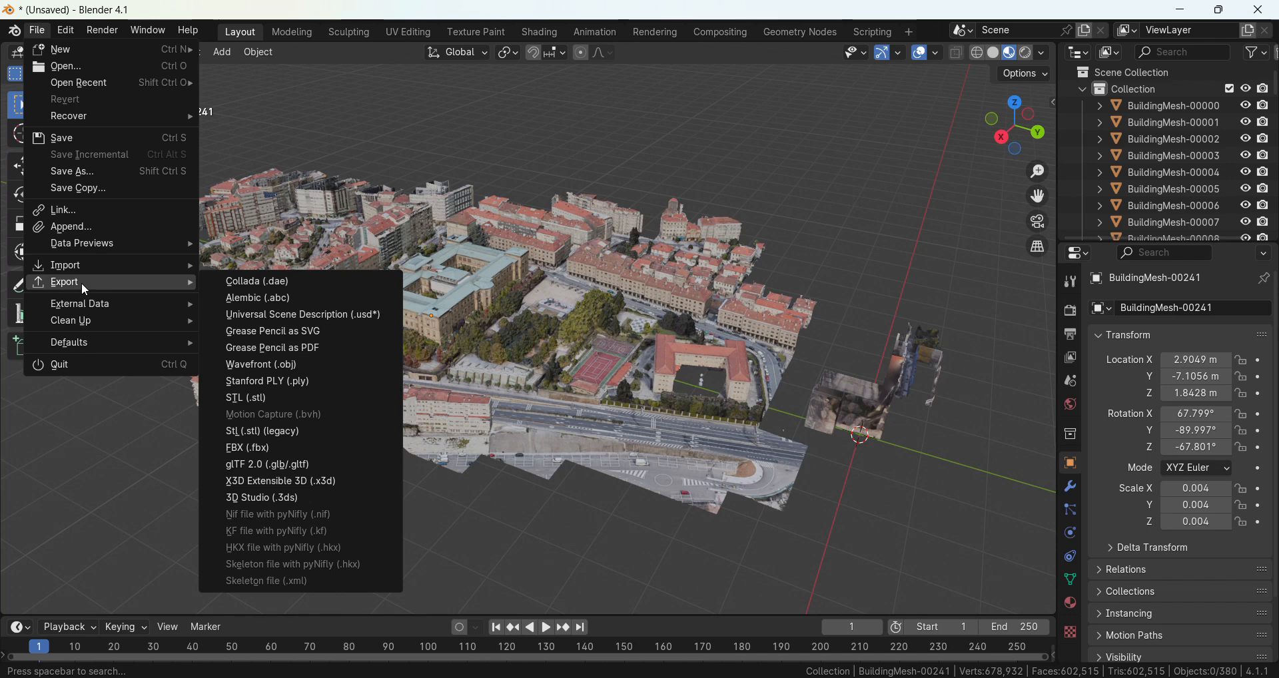
pyautogui.click(280, 446)
pyautogui.click(254, 277)
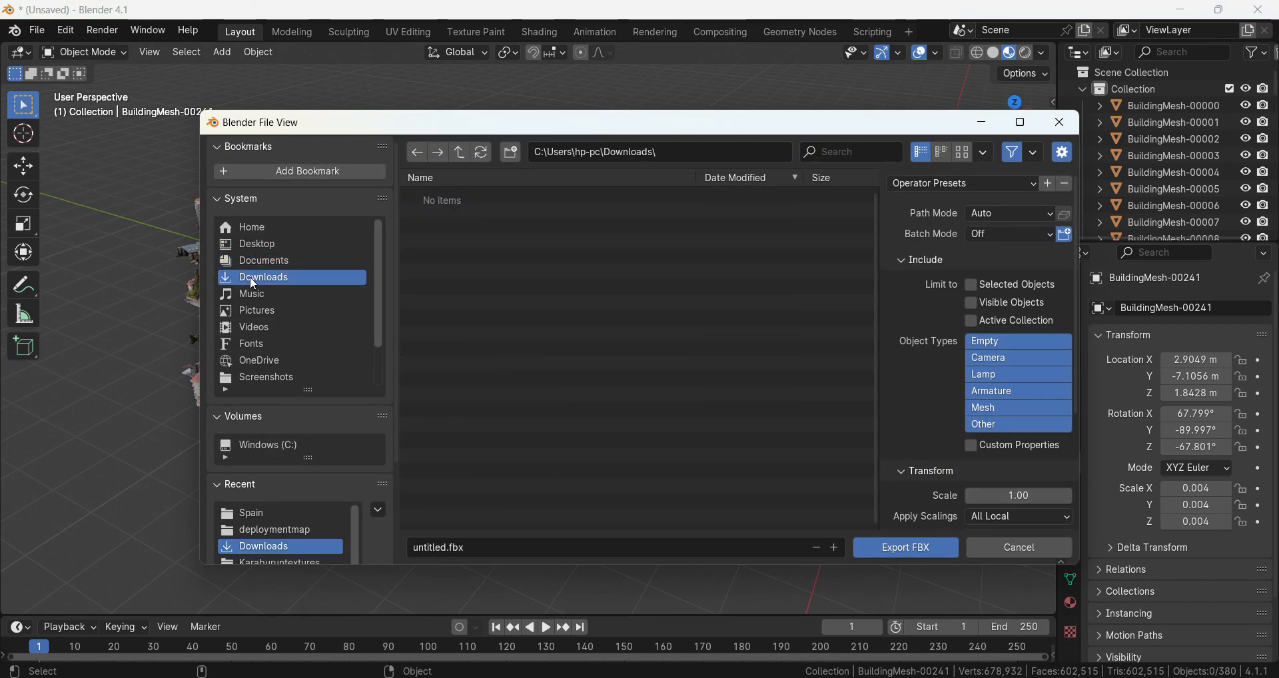
pyautogui.click(447, 196)
# Name the export file SpainTown.fbx and export it with the default FBX settings.
pyautogui.click(488, 543)
pyautogui.write('S')
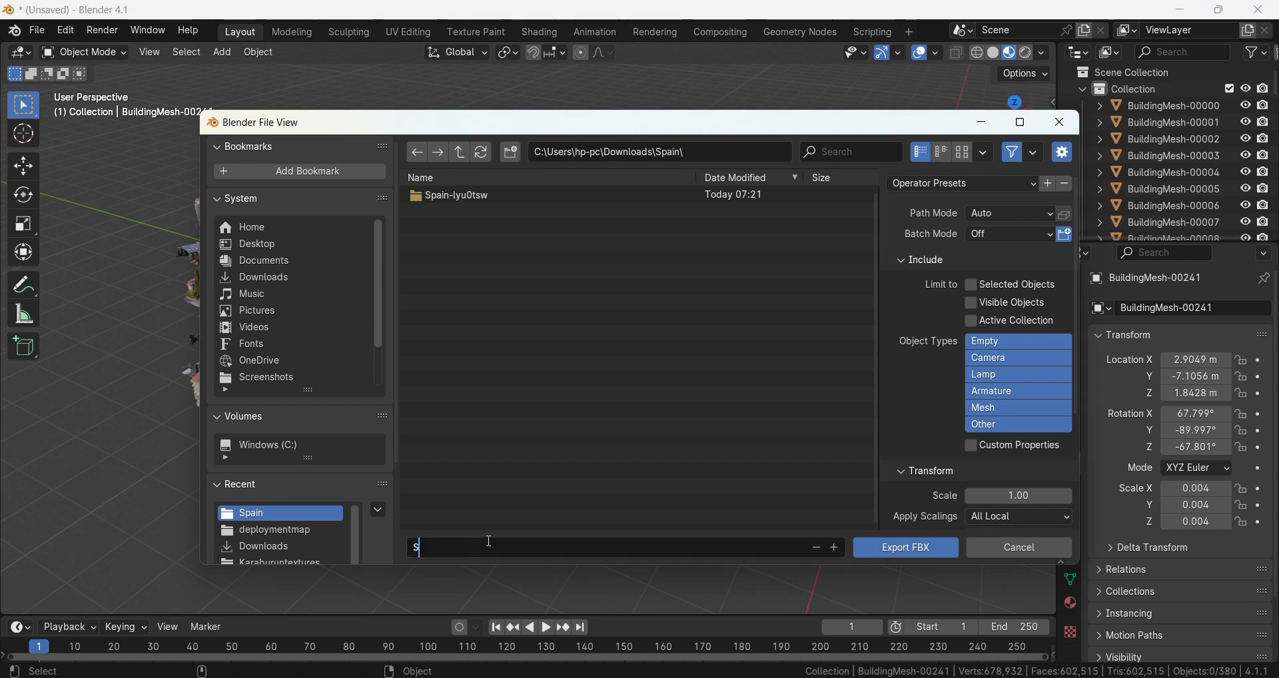
pyautogui.write('painTown')
pyautogui.press('Return')
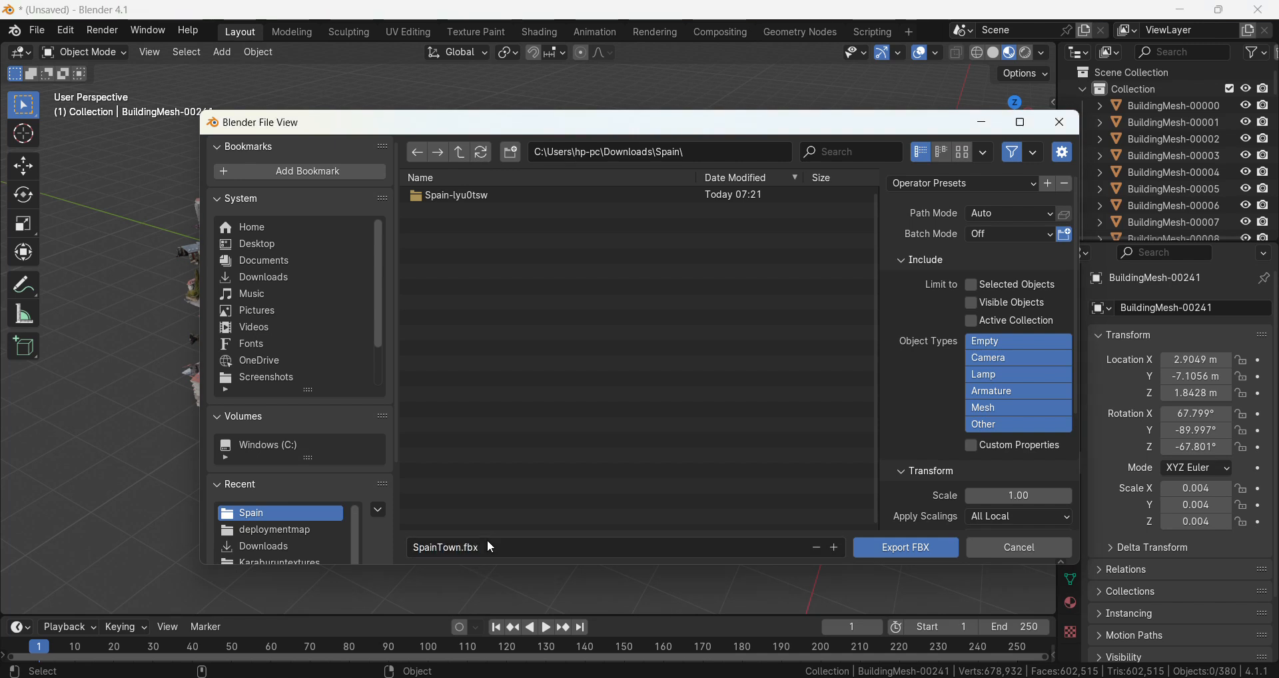
pyautogui.click(892, 544)
# Switch to Roblox Studio and dismiss the auto-recovery dialog.
pyautogui.press('super')
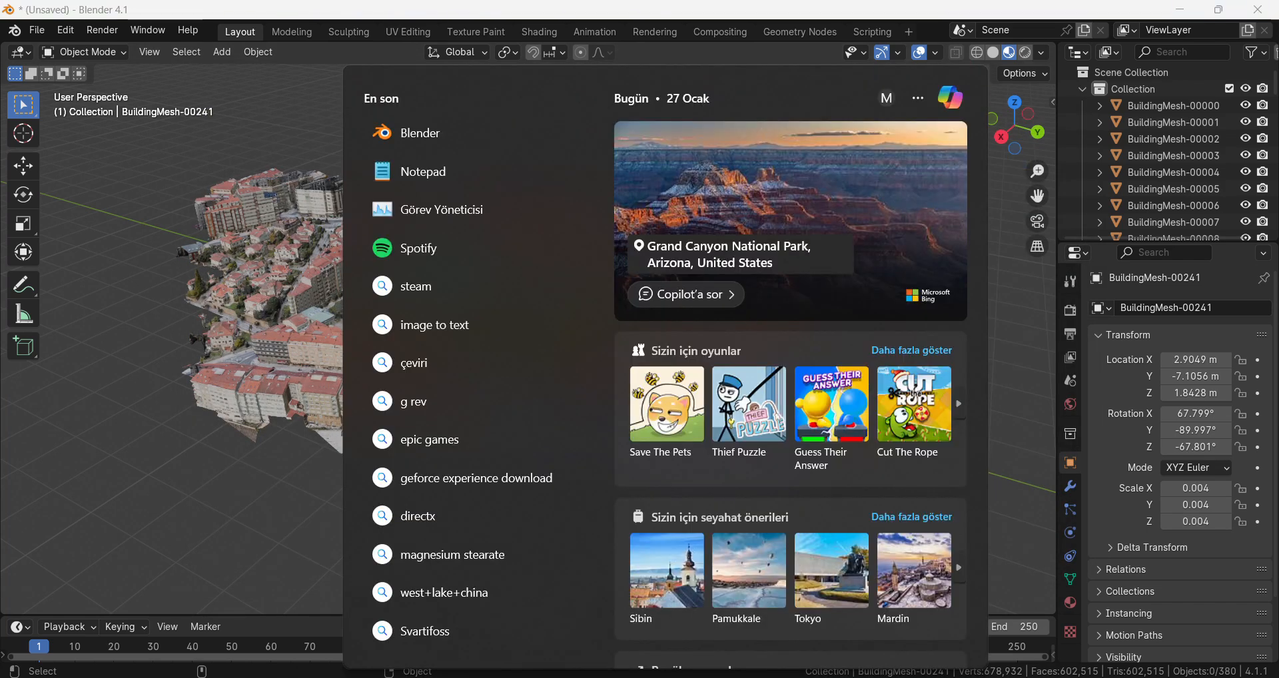
pyautogui.write('studio')
pyautogui.press('Return')
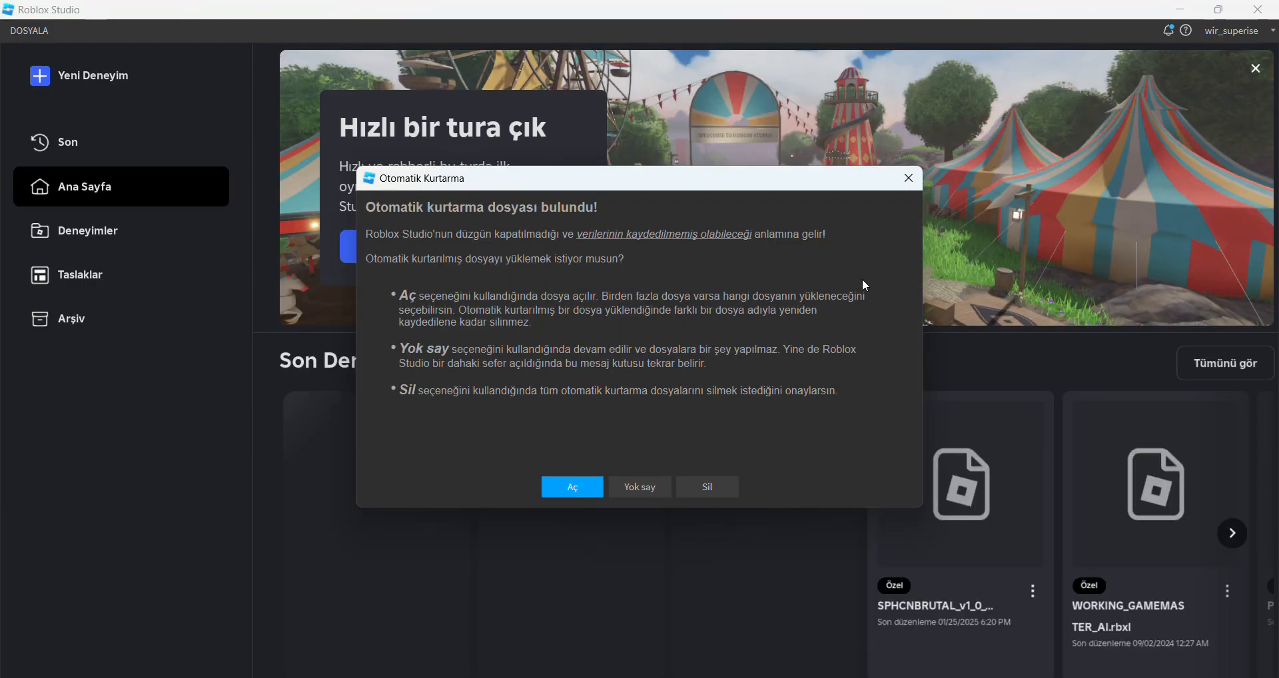
pyautogui.click(909, 178)
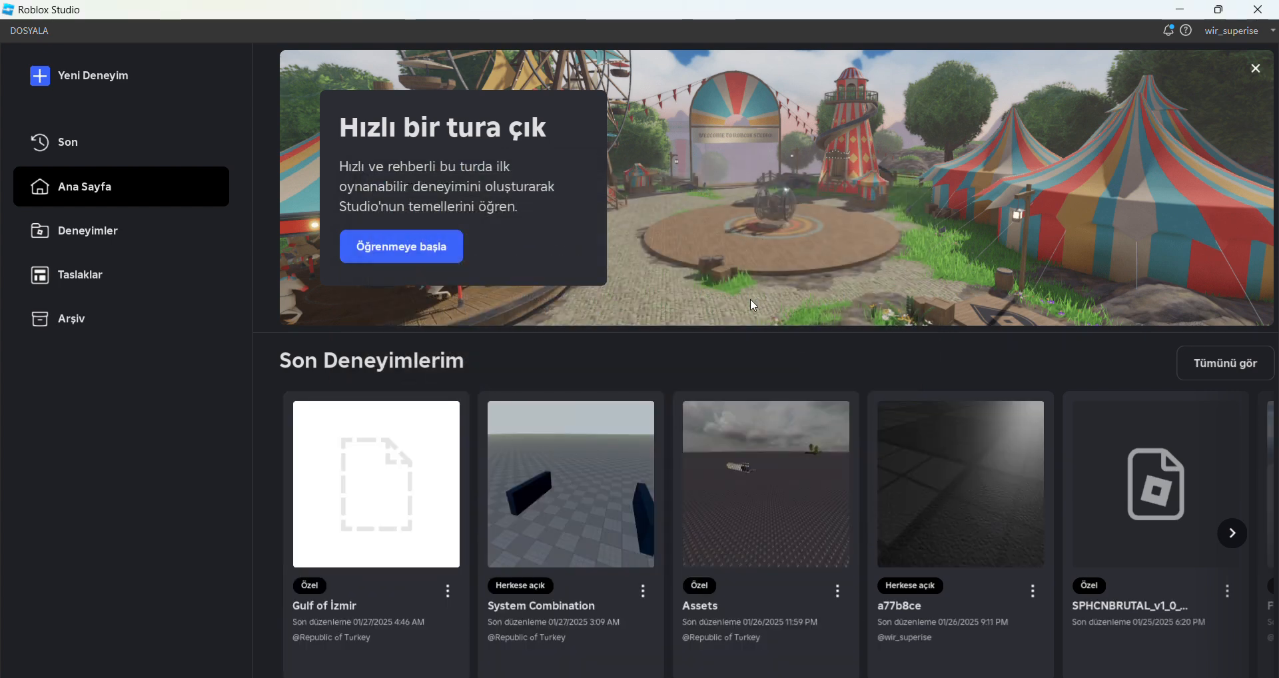
# Create a new place from the Baseplate template.
pyautogui.click(94, 247)
pyautogui.click(88, 280)
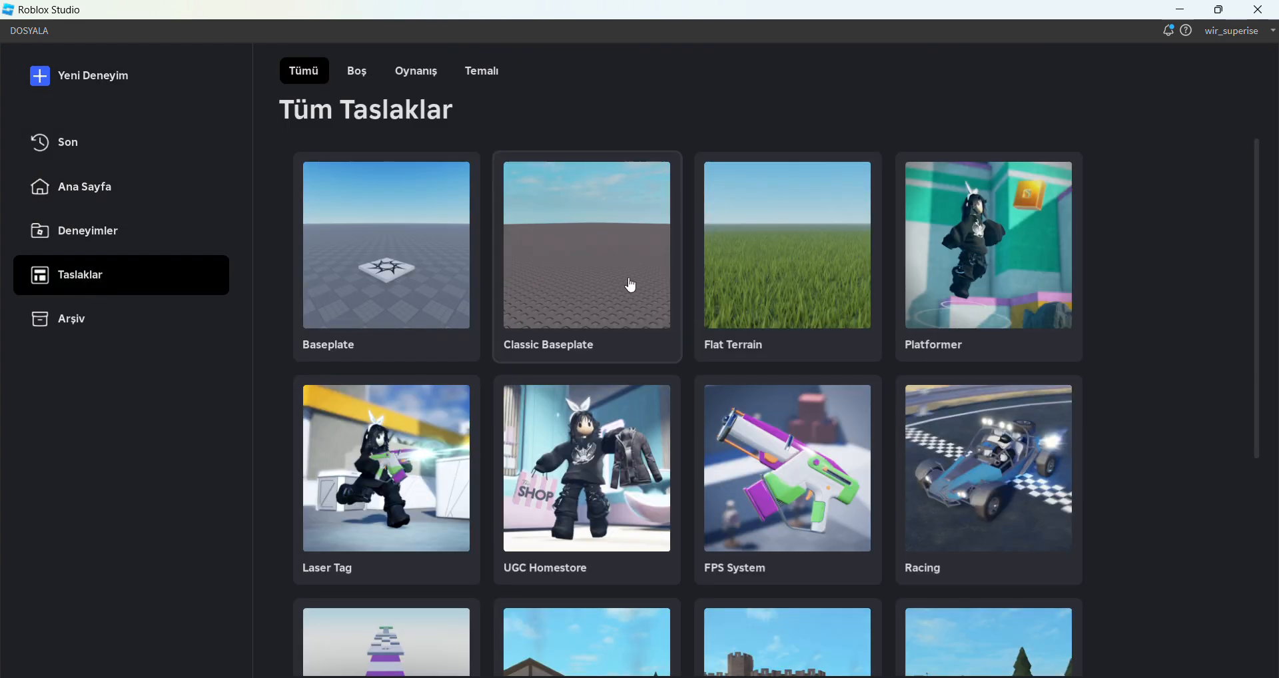
pyautogui.click(402, 311)
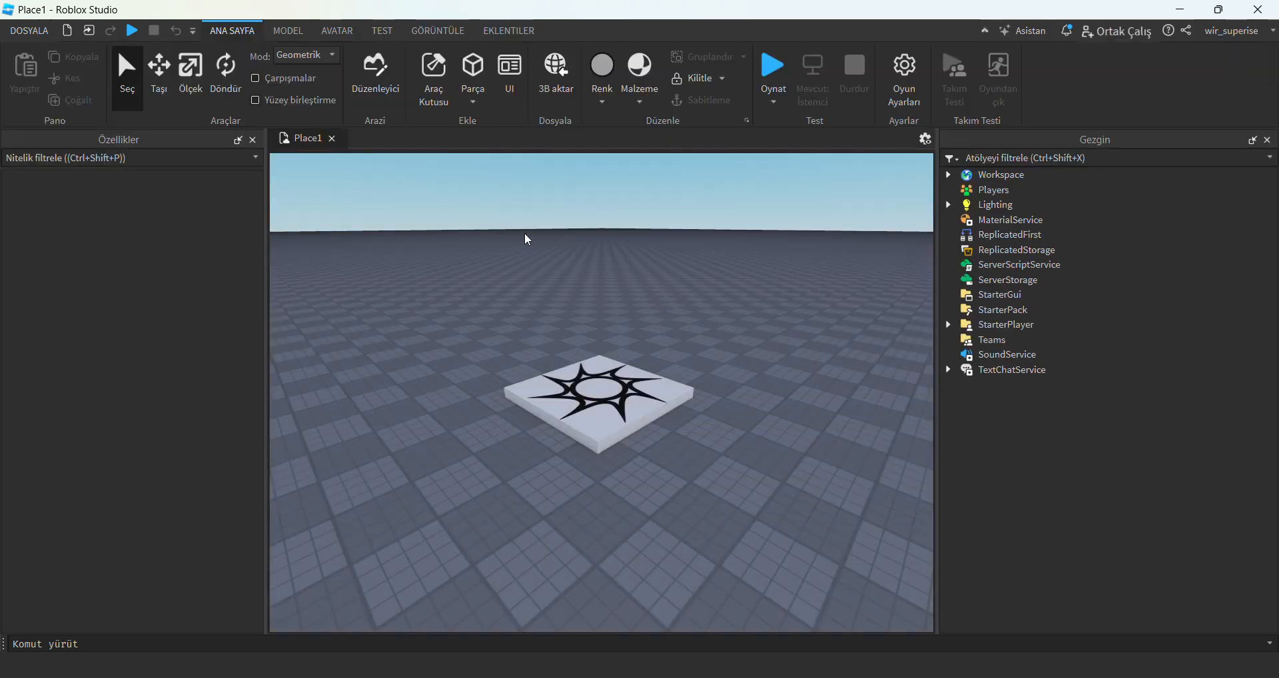
# Delete the spawn location from the middle of the baseplate.
pyautogui.click(646, 414)
pyautogui.press('Delete')
pyautogui.scroll(-10, 653, 490)
pyautogui.moveTo(652, 487); pyautogui.dragTo(653, 491, button='right')
pyautogui.scroll(6, 654, 491)
pyautogui.scroll(5, 380, 414)
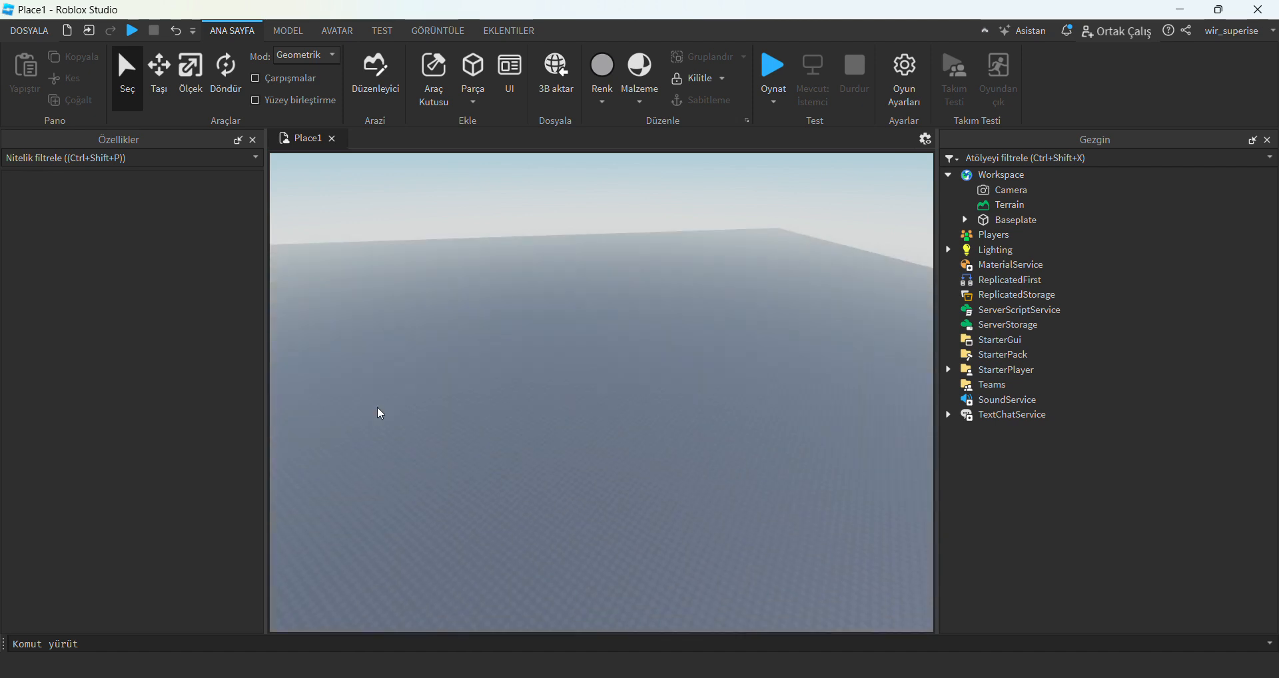
# Check the camera options in the Studio settings and close the settings window.
pyautogui.click(26, 35)
pyautogui.click(65, 308)
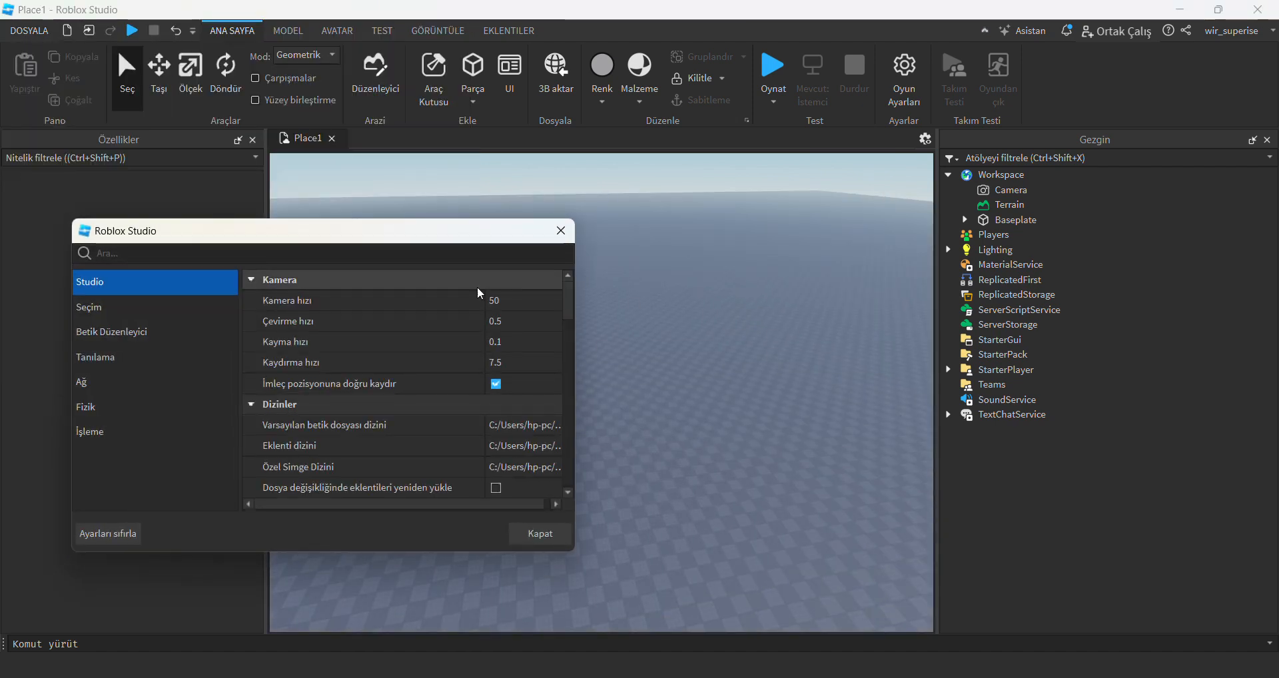
pyautogui.click(560, 231)
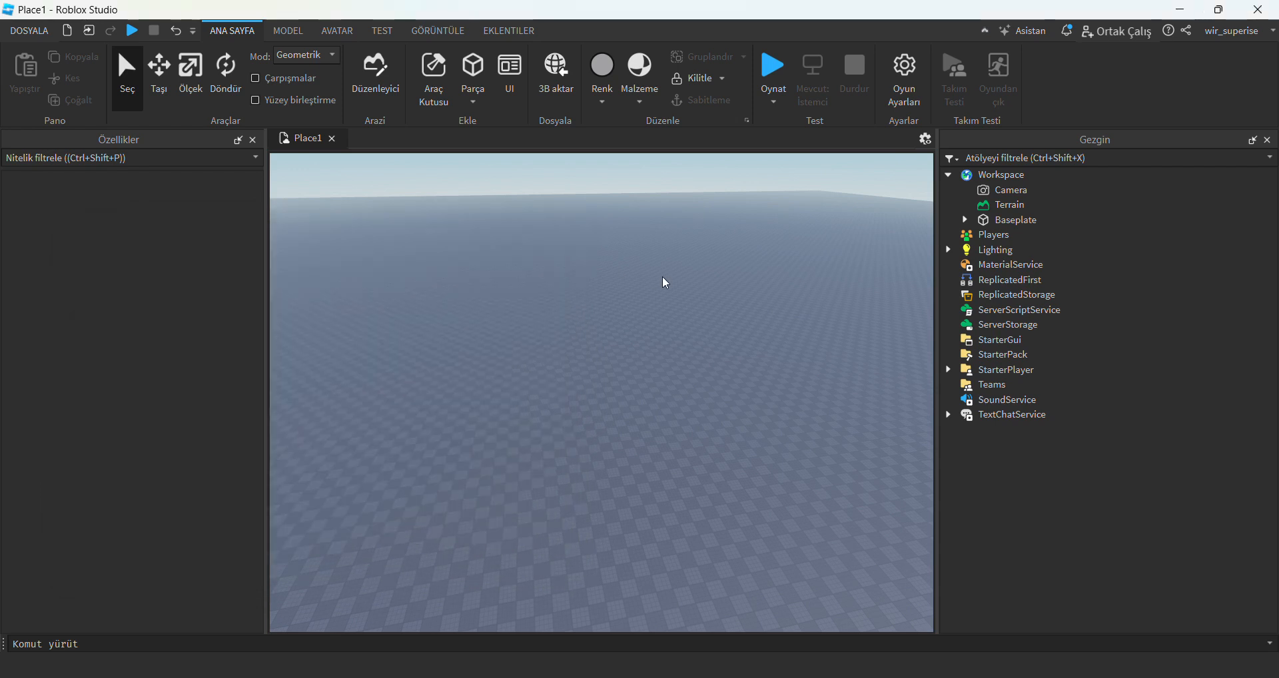
pyautogui.scroll(5, 663, 278)
pyautogui.moveTo(662, 278); pyautogui.dragTo(666, 283, button='right')
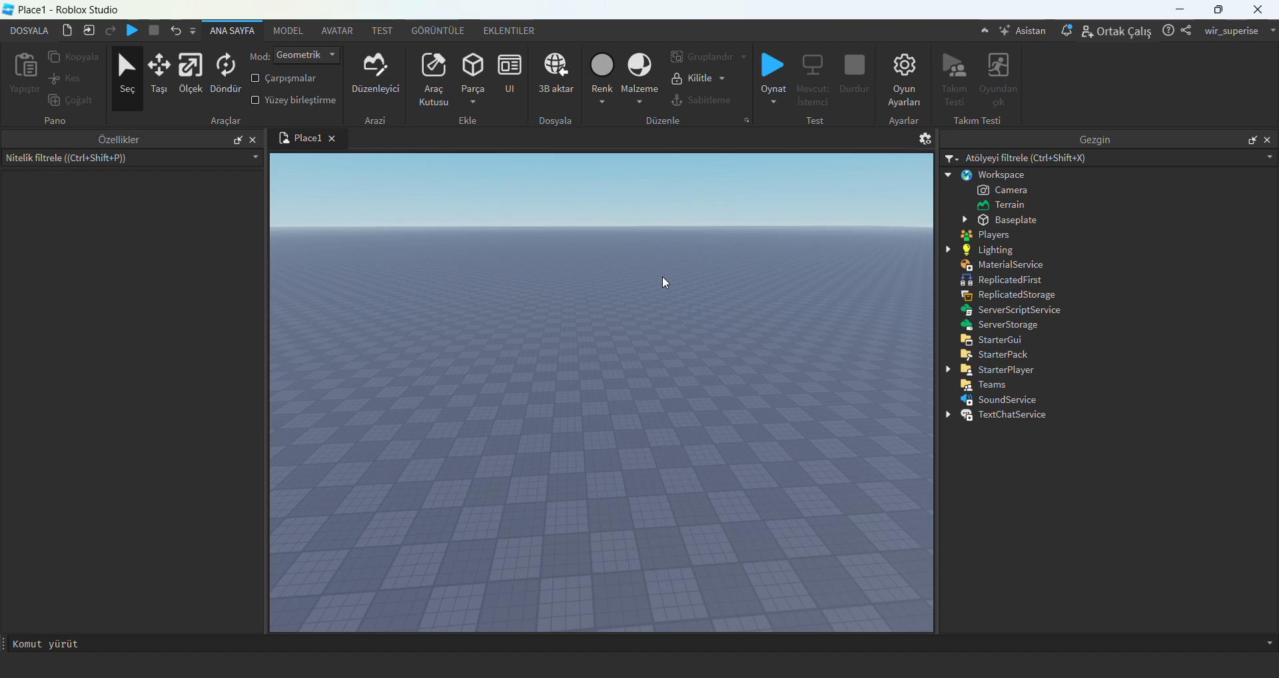
# Load SpainTown.fbx from the Spain folder in Downloads into the 3D importer.
pyautogui.click(561, 96)
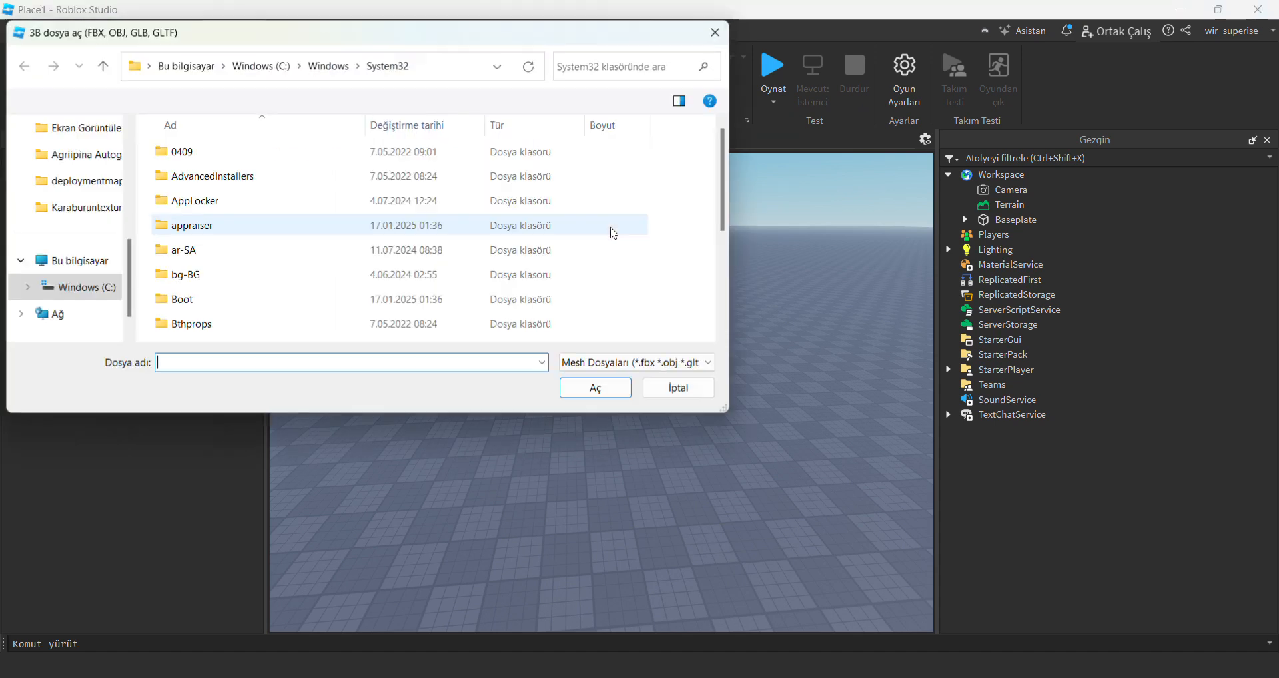
pyautogui.click(68, 267)
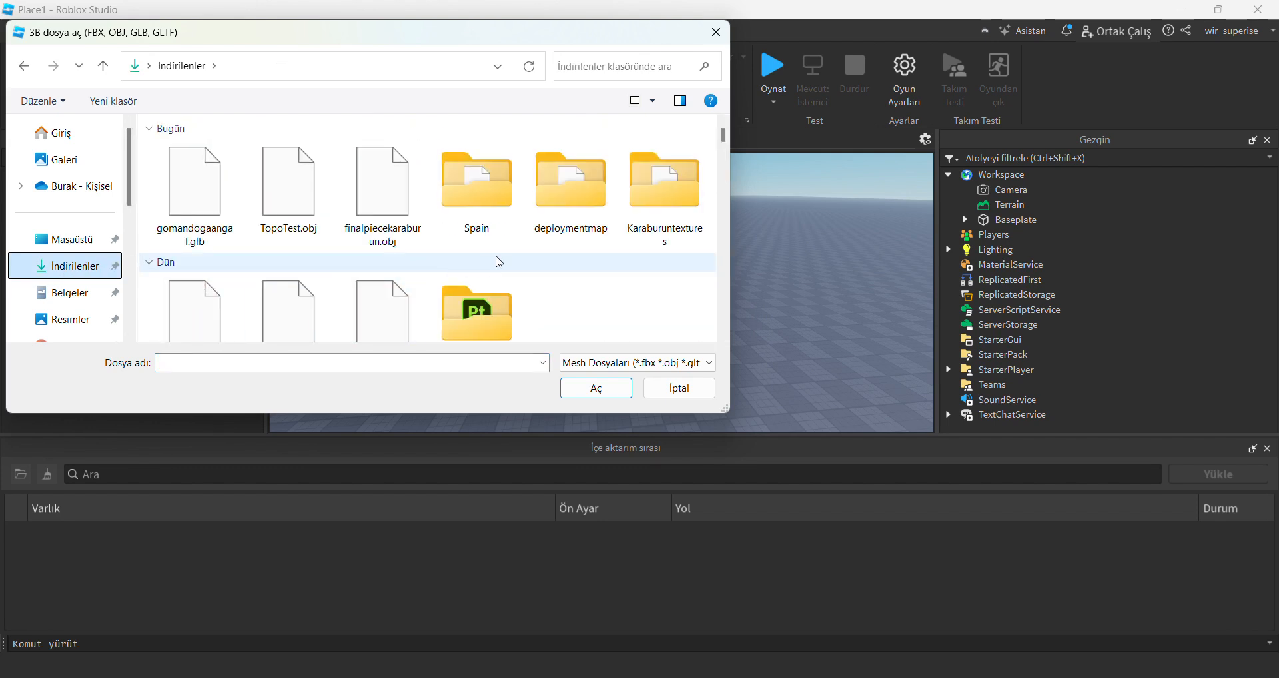
pyautogui.doubleClick(478, 200)
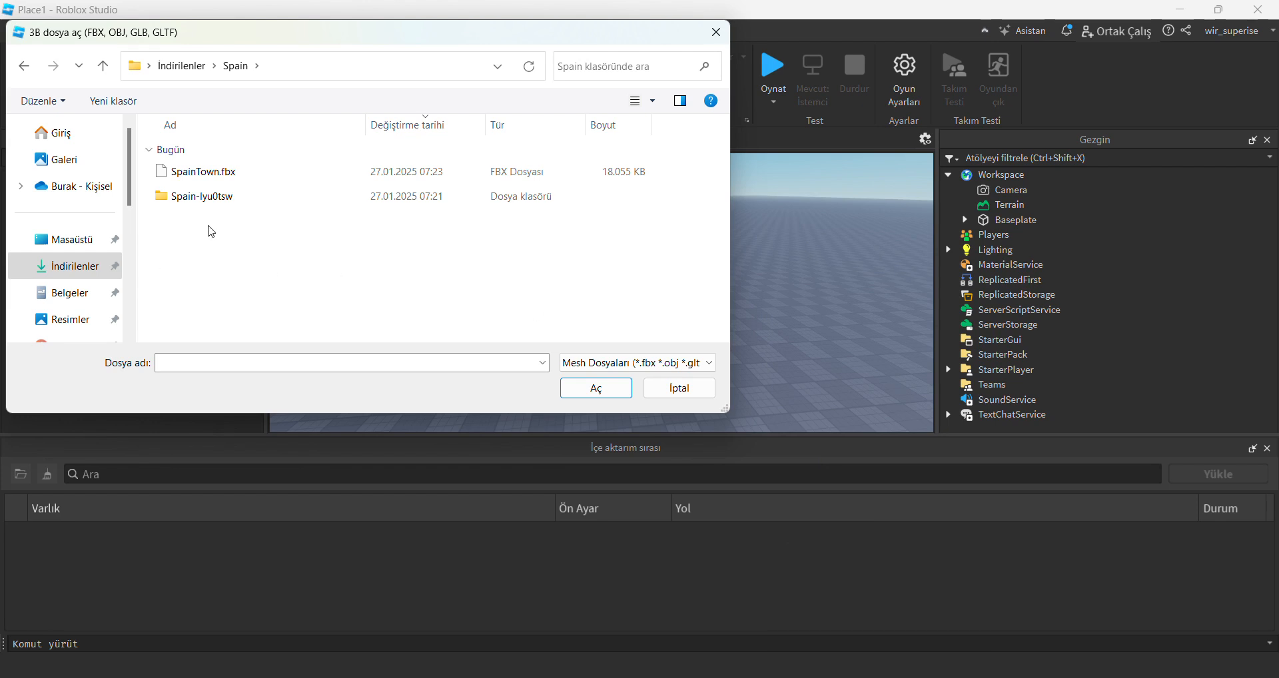
pyautogui.doubleClick(216, 197)
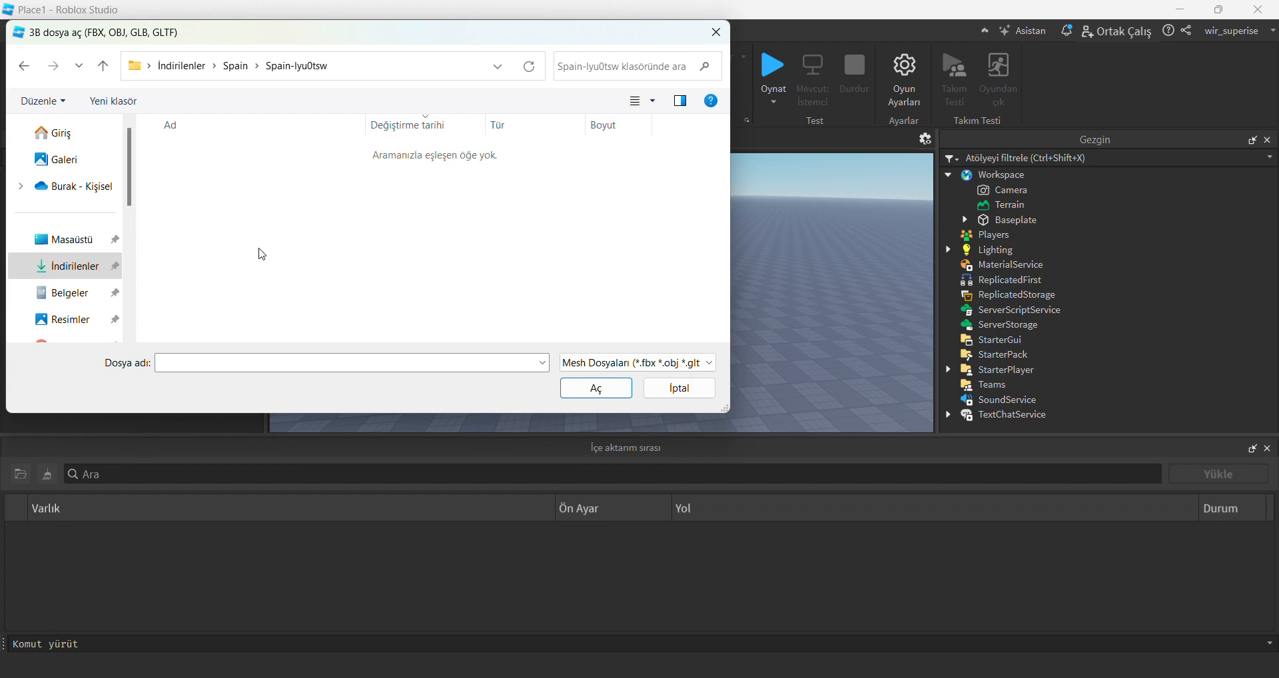
pyautogui.click(24, 66)
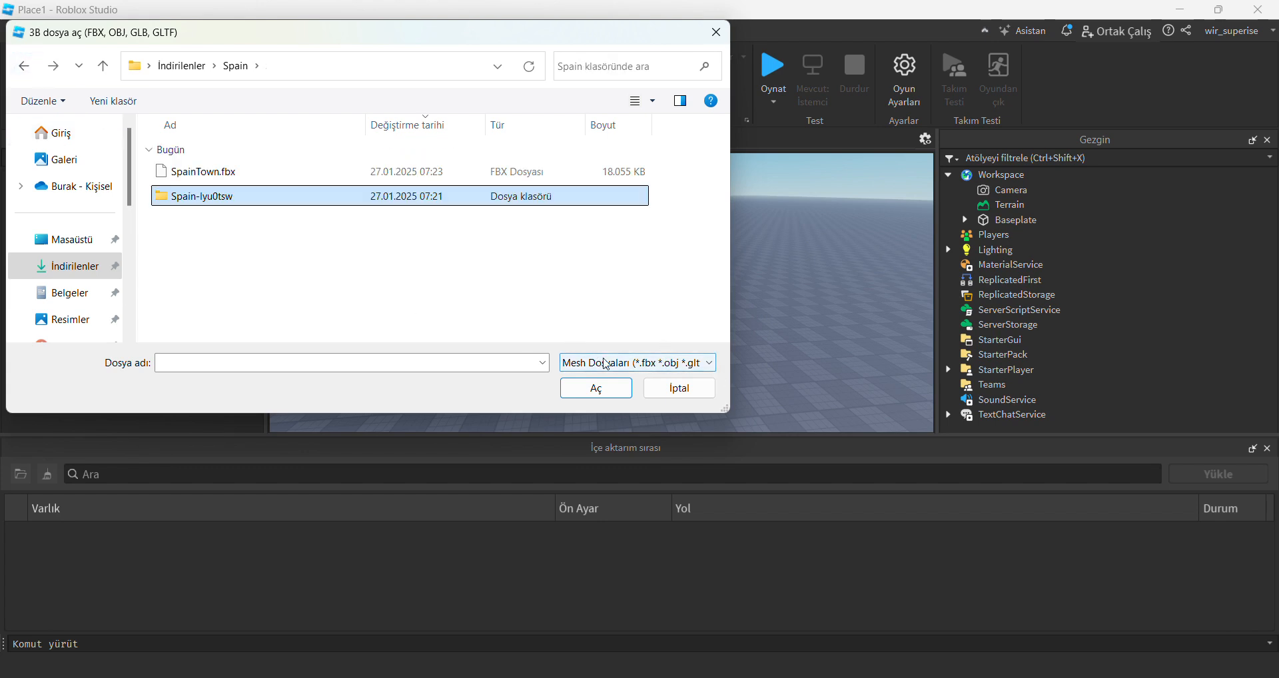
pyautogui.click(416, 293)
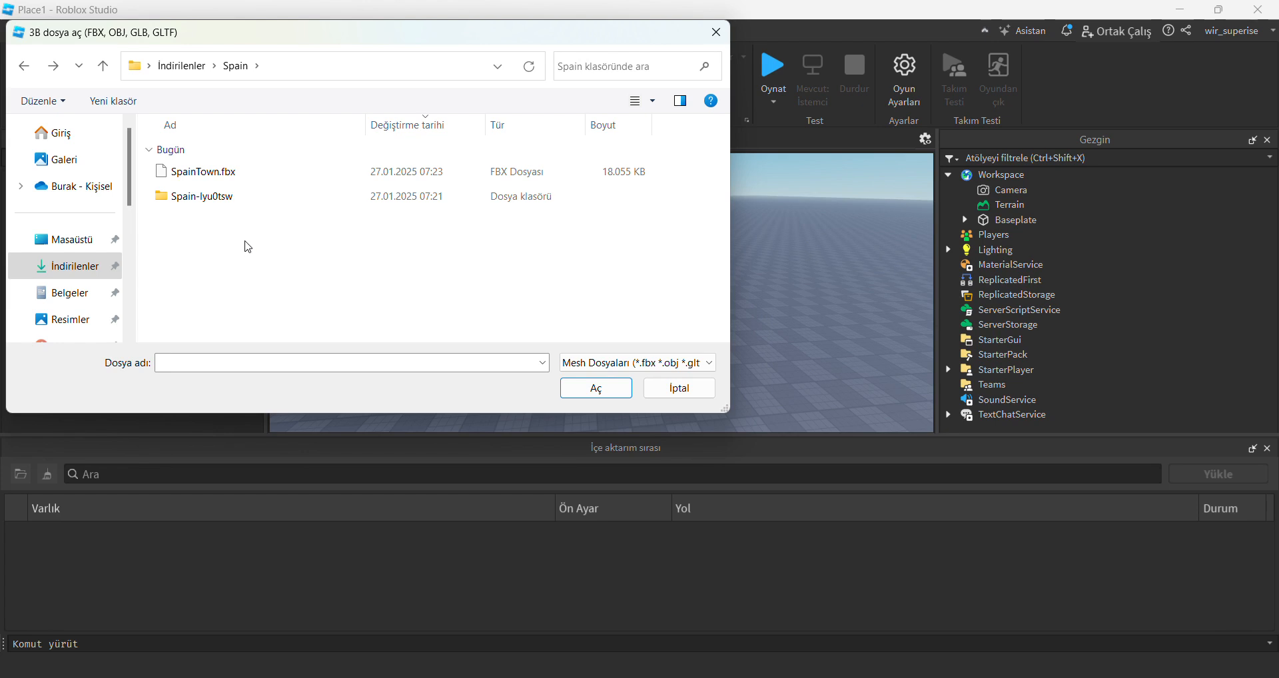
pyautogui.doubleClick(231, 176)
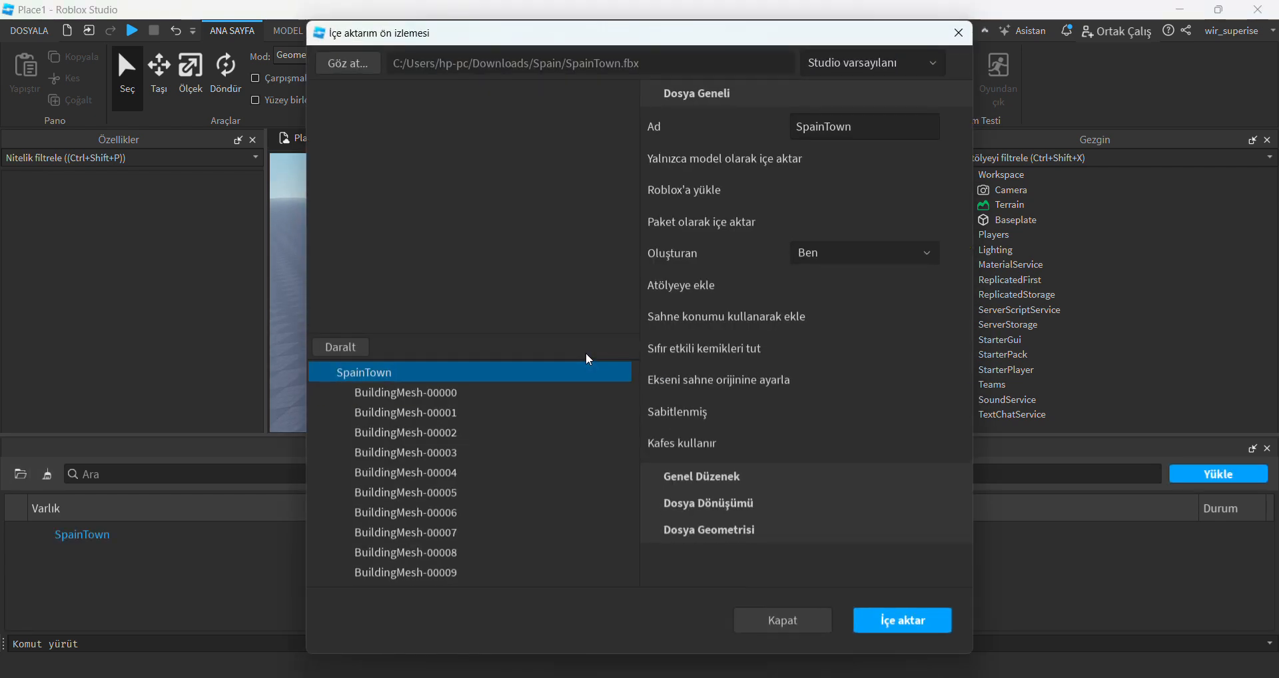
# Examine the whole SpainTown model and several of its individual building meshes in the import preview.
pyautogui.scroll(8, 503, 277)
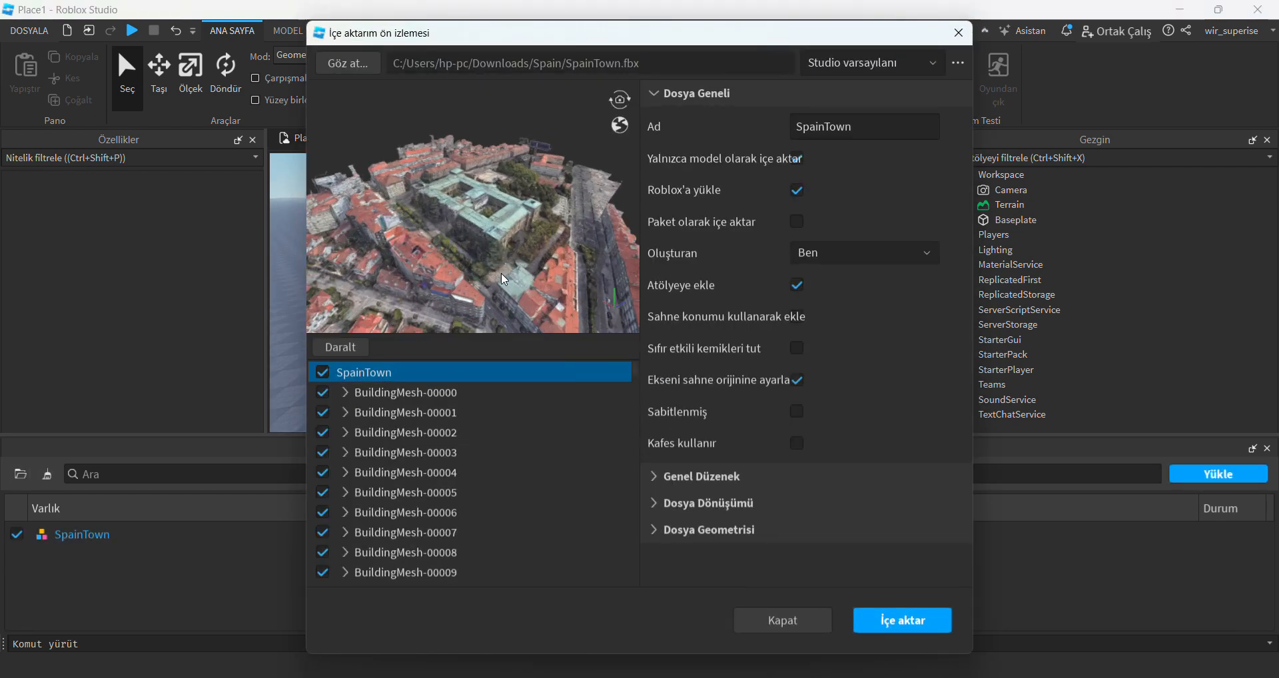
pyautogui.moveTo(543, 242); pyautogui.dragTo(463, 246)
pyautogui.scroll(-8, 481, 230)
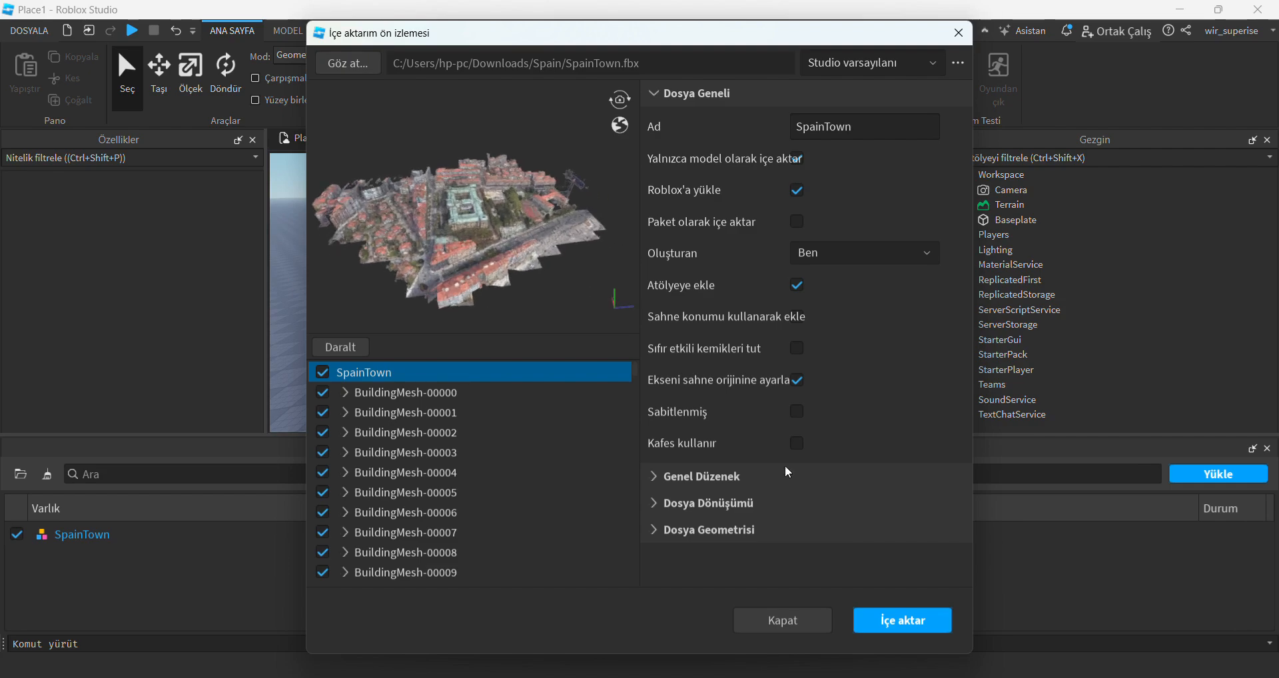
pyautogui.click(902, 620)
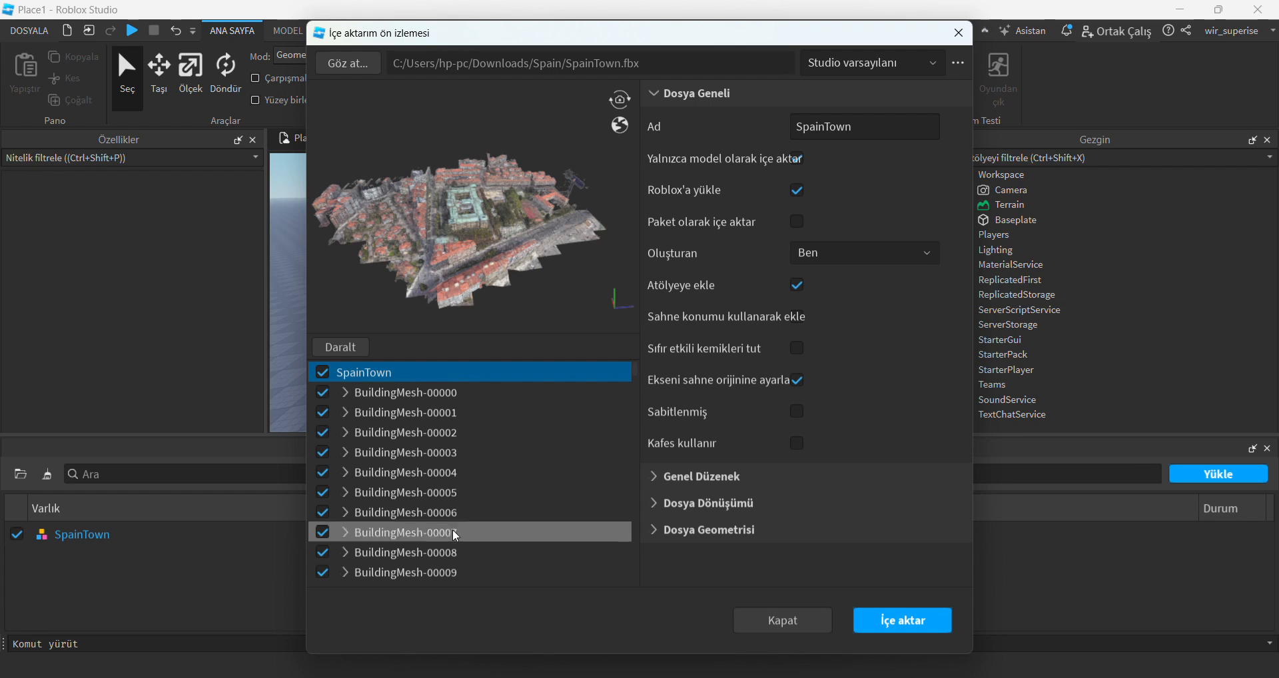
pyautogui.scroll(-20, 399, 442)
pyautogui.click(626, 401)
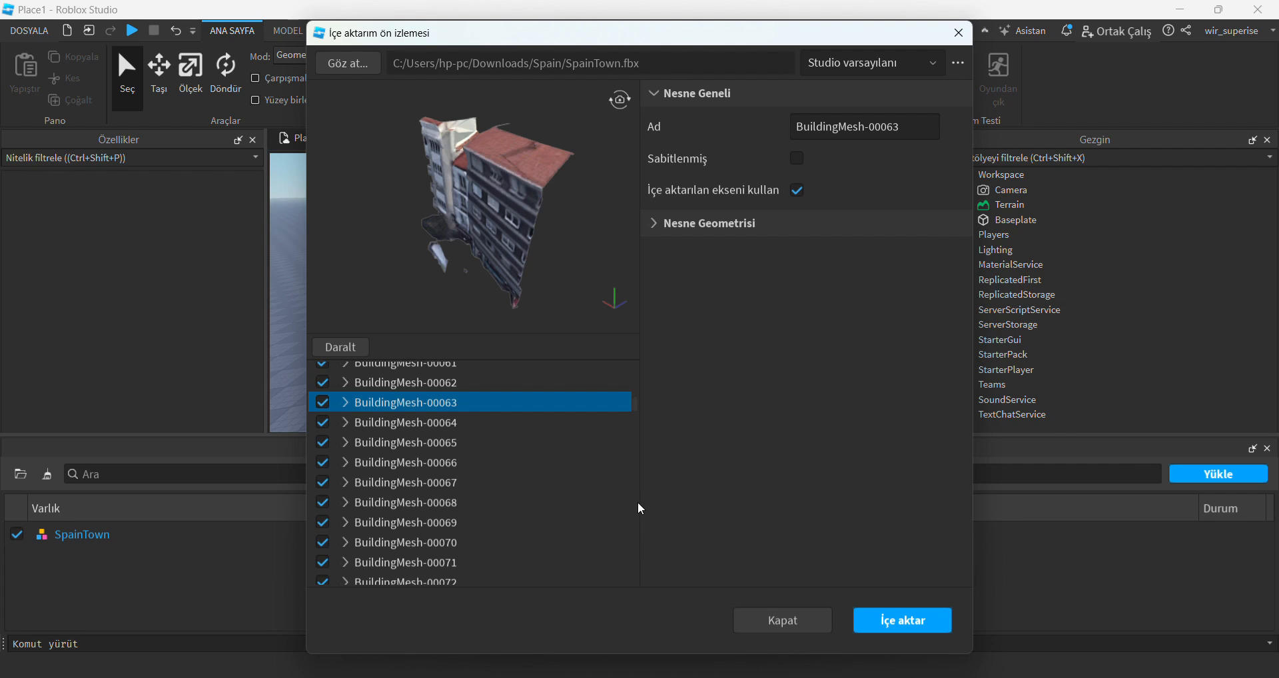
pyautogui.scroll(8, 466, 459)
pyautogui.click(411, 442)
pyautogui.scroll(2, 420, 467)
pyautogui.click(430, 505)
pyautogui.scroll(10, 445, 491)
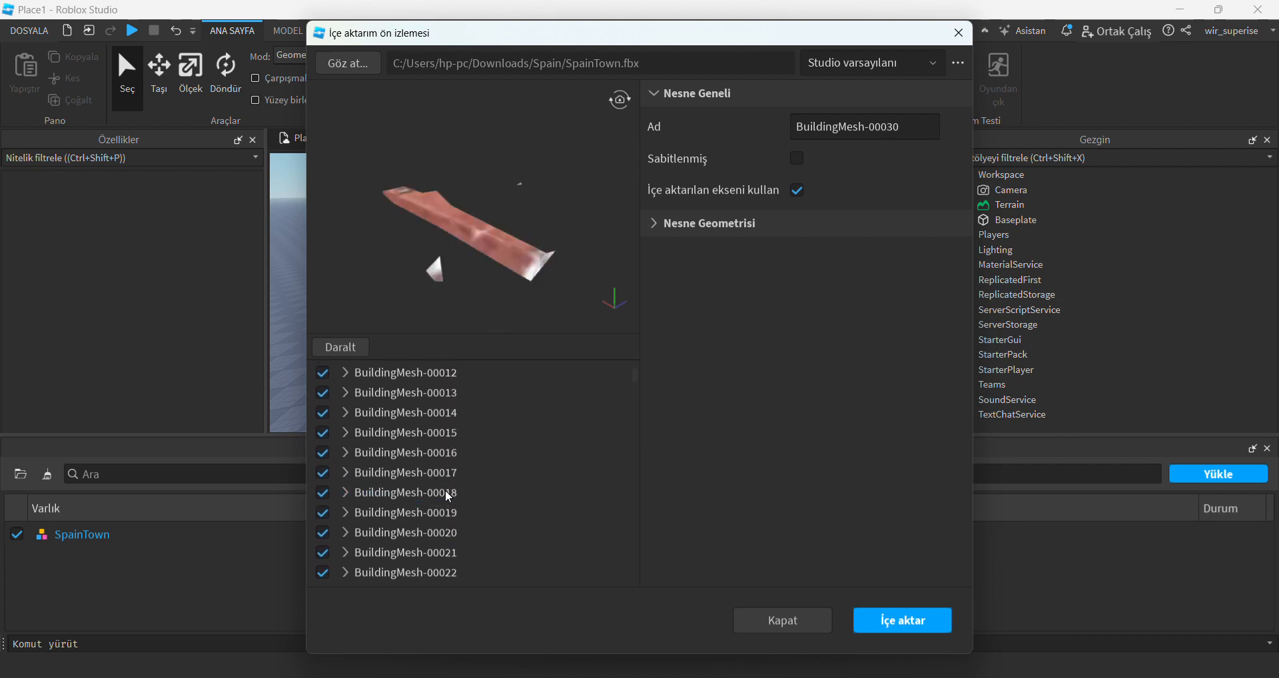
pyautogui.click(430, 436)
pyautogui.click(398, 373)
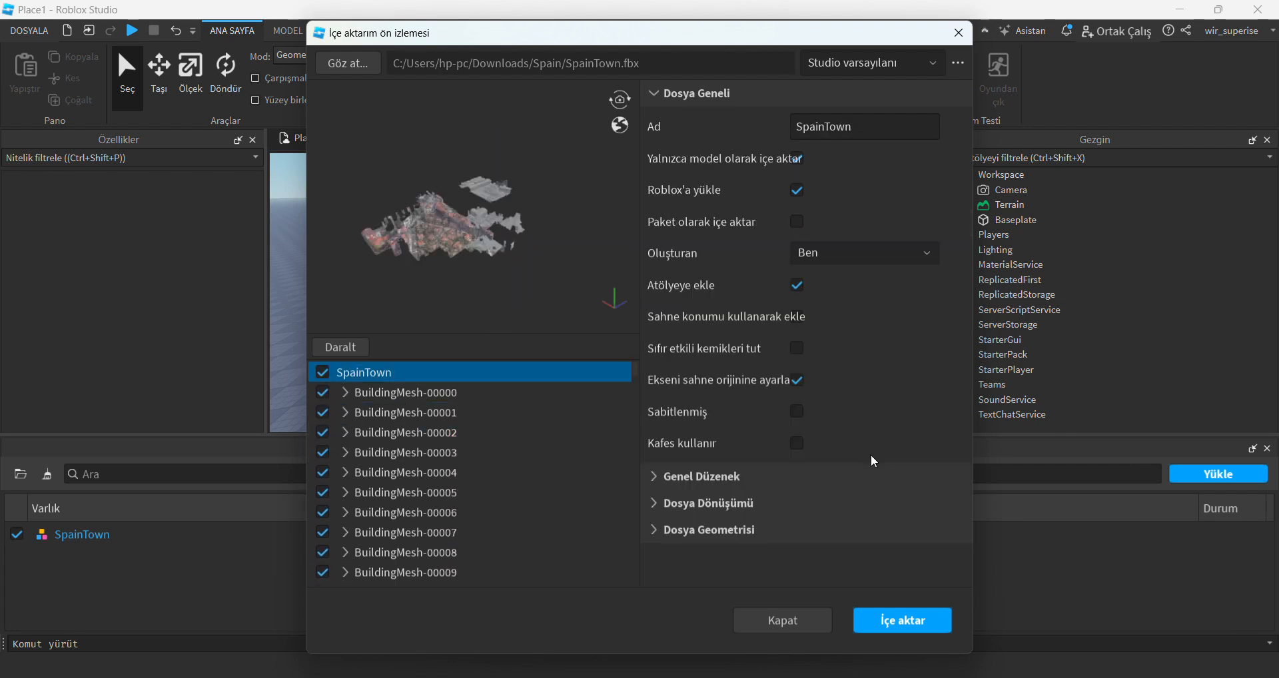
# Import the complete SpainTown model with the default Studio preset and close the import queue once the upload has completed.
pyautogui.click(892, 625)
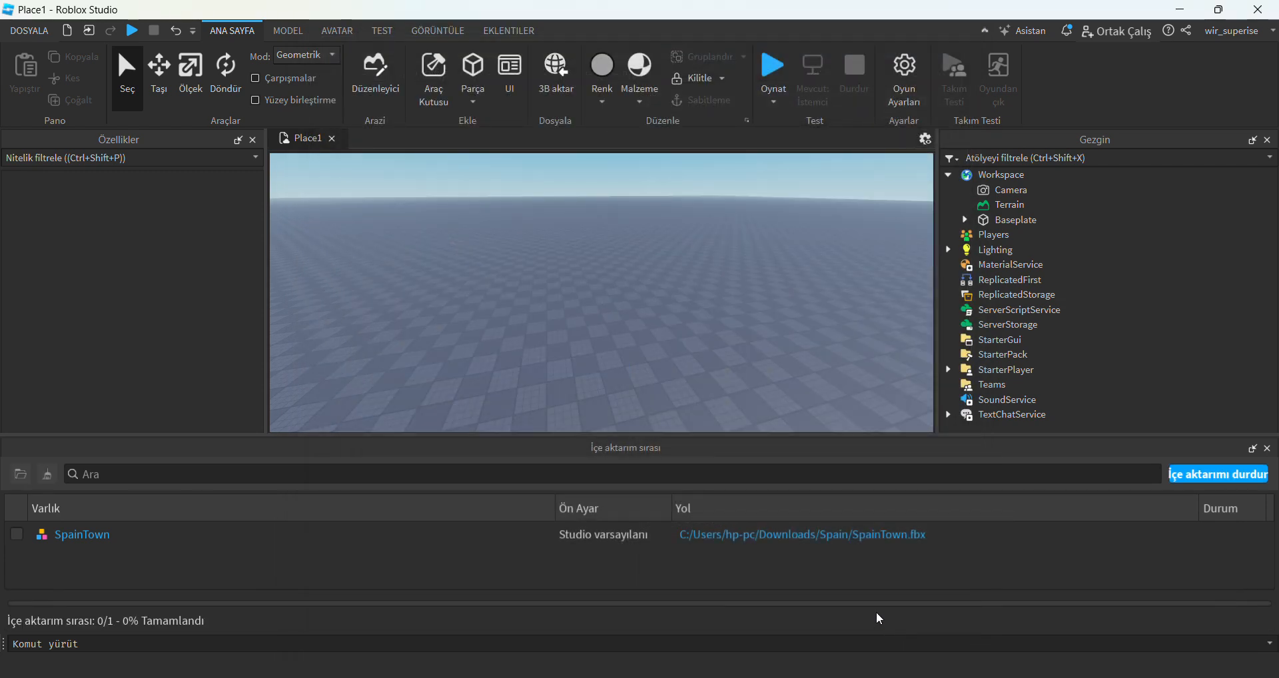
pyautogui.scroll(-5, 622, 271)
pyautogui.moveTo(622, 272); pyautogui.dragTo(623, 269, button='right')
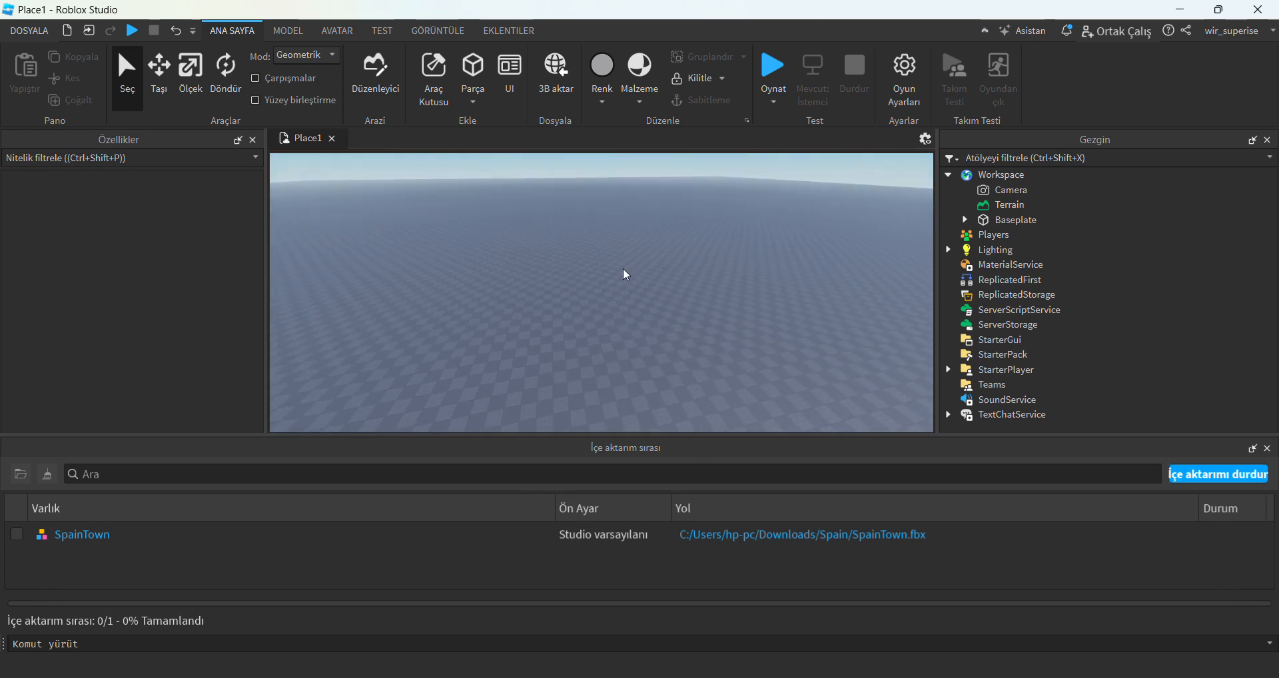
pyautogui.scroll(-8, 626, 274)
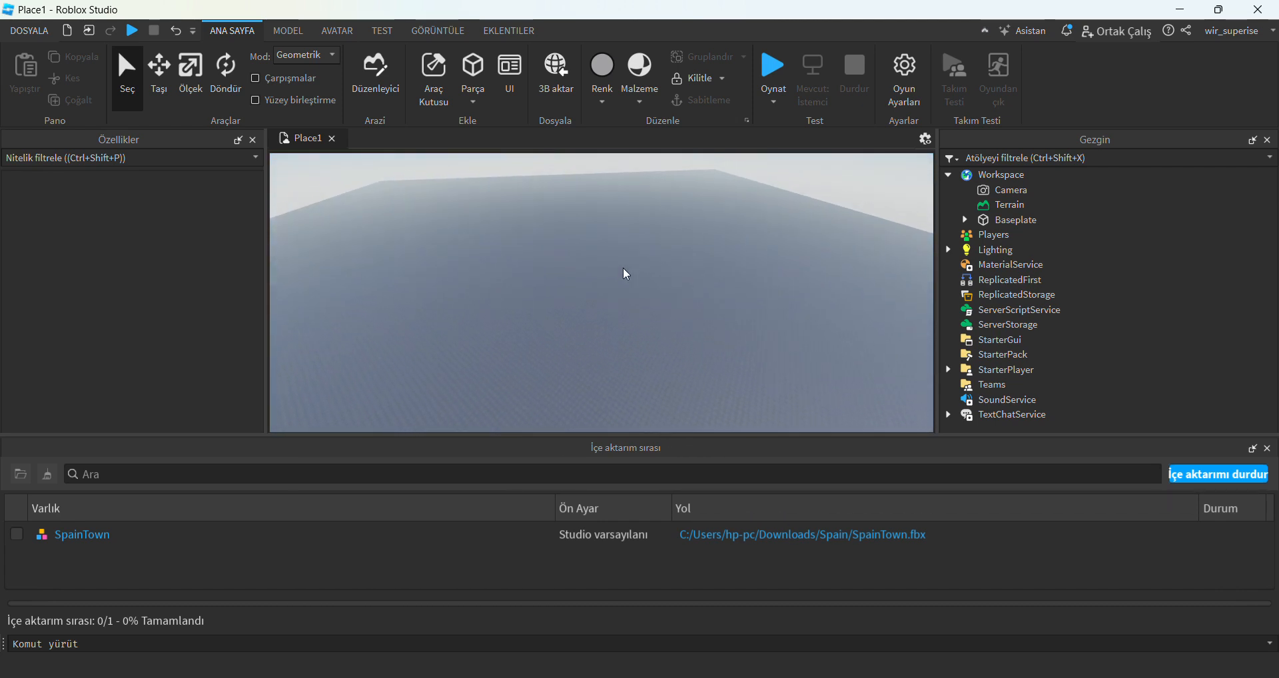
pyautogui.scroll(-4, 626, 274)
pyautogui.scroll(3, 626, 274)
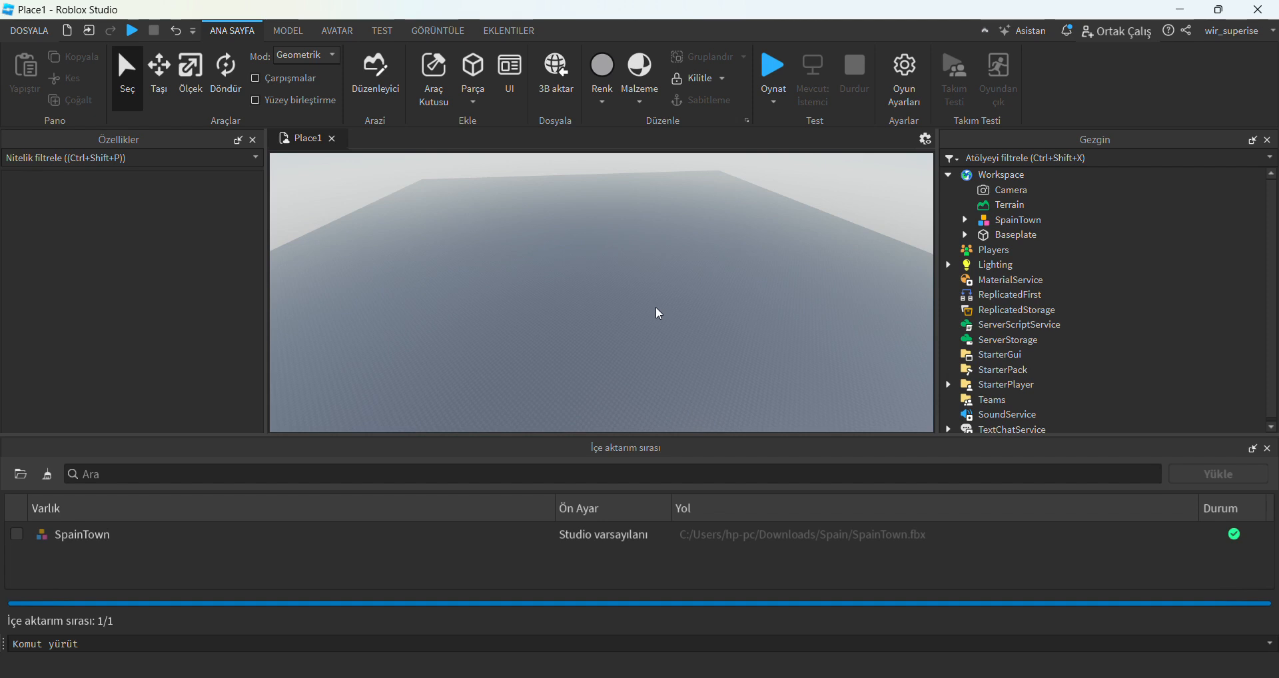
pyautogui.click(1268, 449)
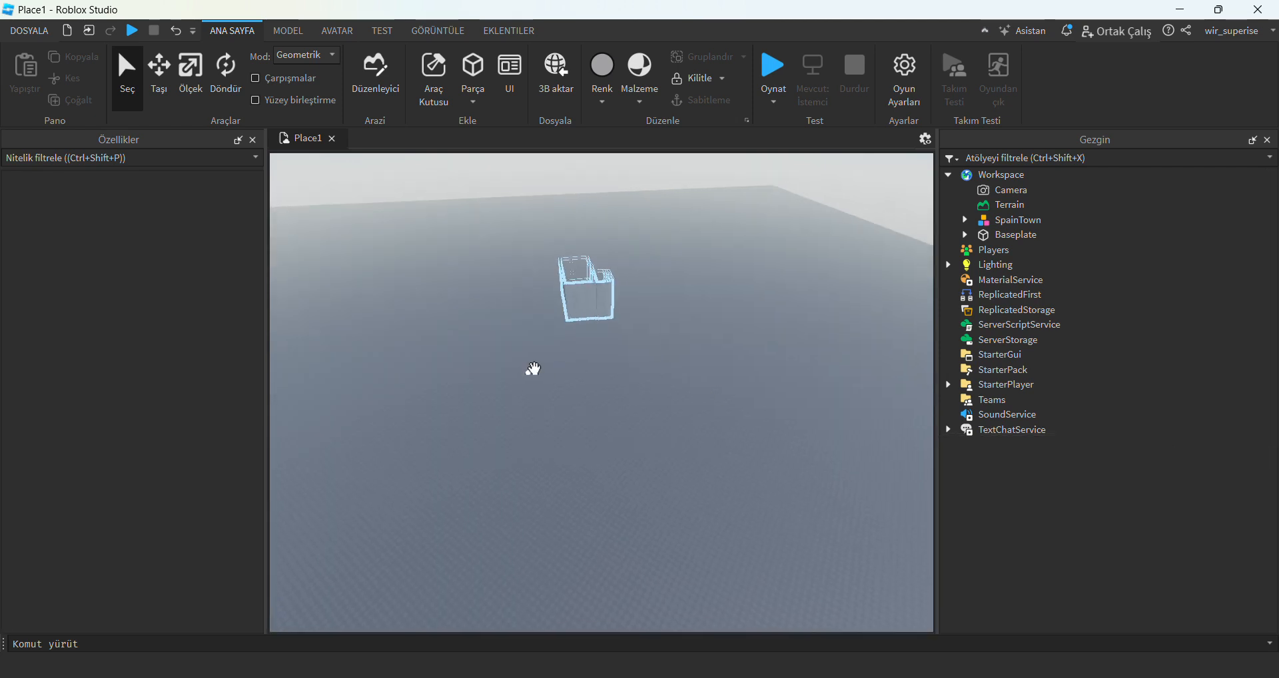
# Focus the view on the SpainTown model in the workspace and examine its geometry up close.
pyautogui.click(1009, 220)
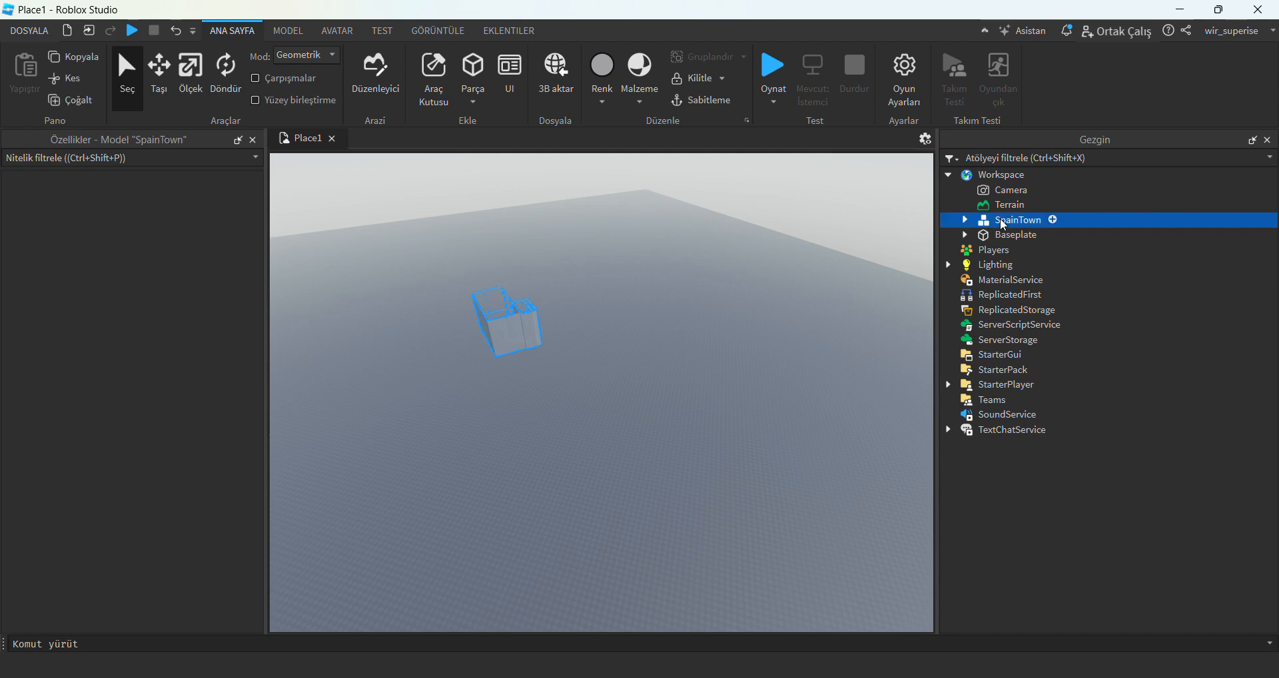
pyautogui.press('f')
pyautogui.moveTo(604, 326); pyautogui.dragTo(605, 326, button='right')
pyautogui.click(618, 462)
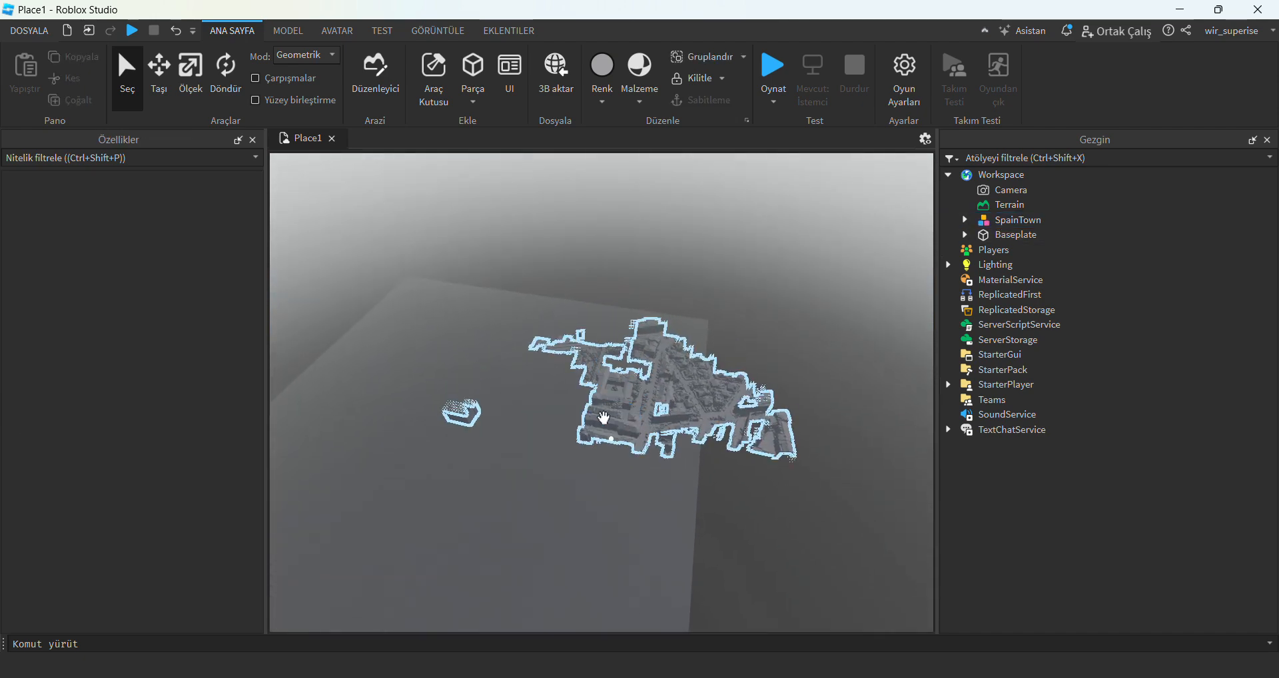
pyautogui.scroll(2, 622, 411)
pyautogui.scroll(8, 626, 411)
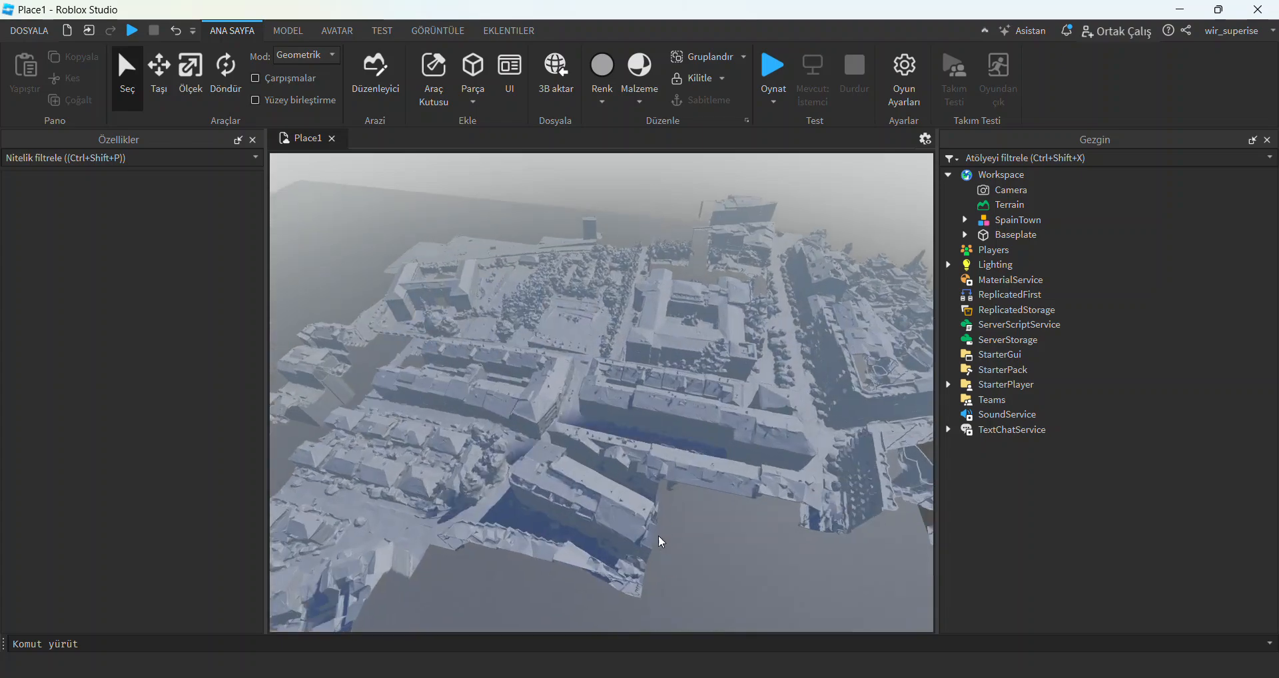
pyautogui.scroll(10, 658, 537)
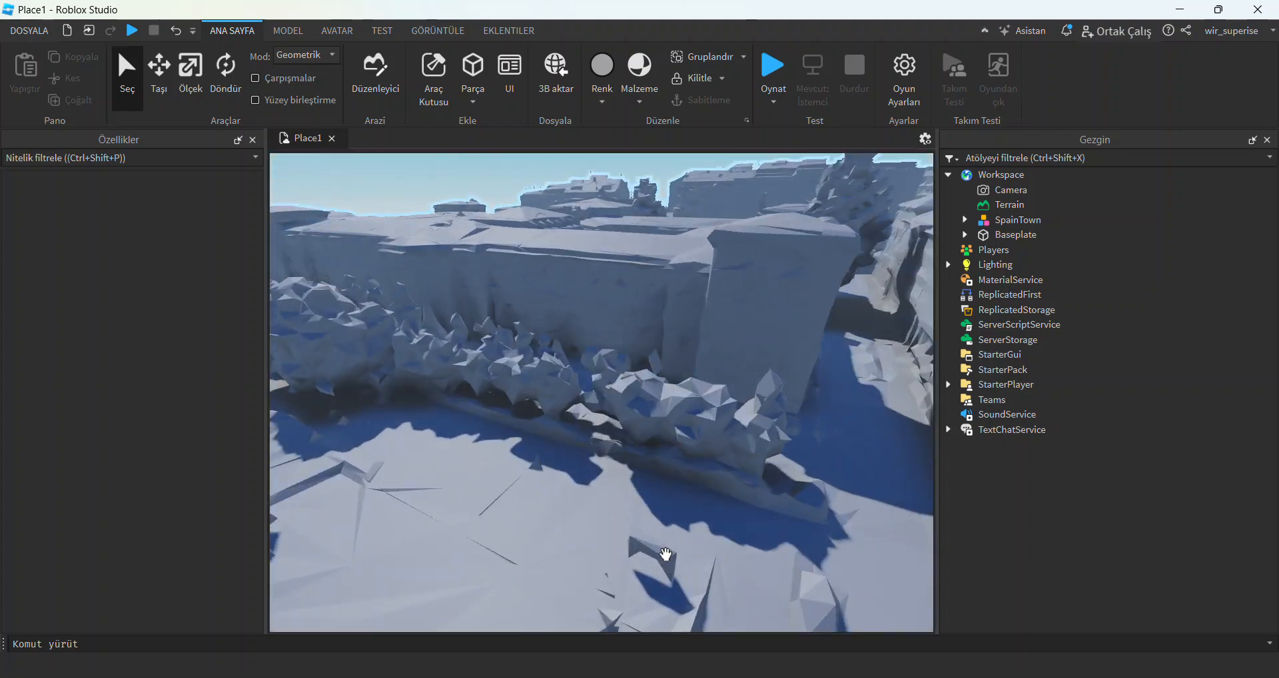
# Inspect the textures on the town's streets, facades, trees and roofs, both at street level and from above.
pyautogui.scroll(-10, 665, 554)
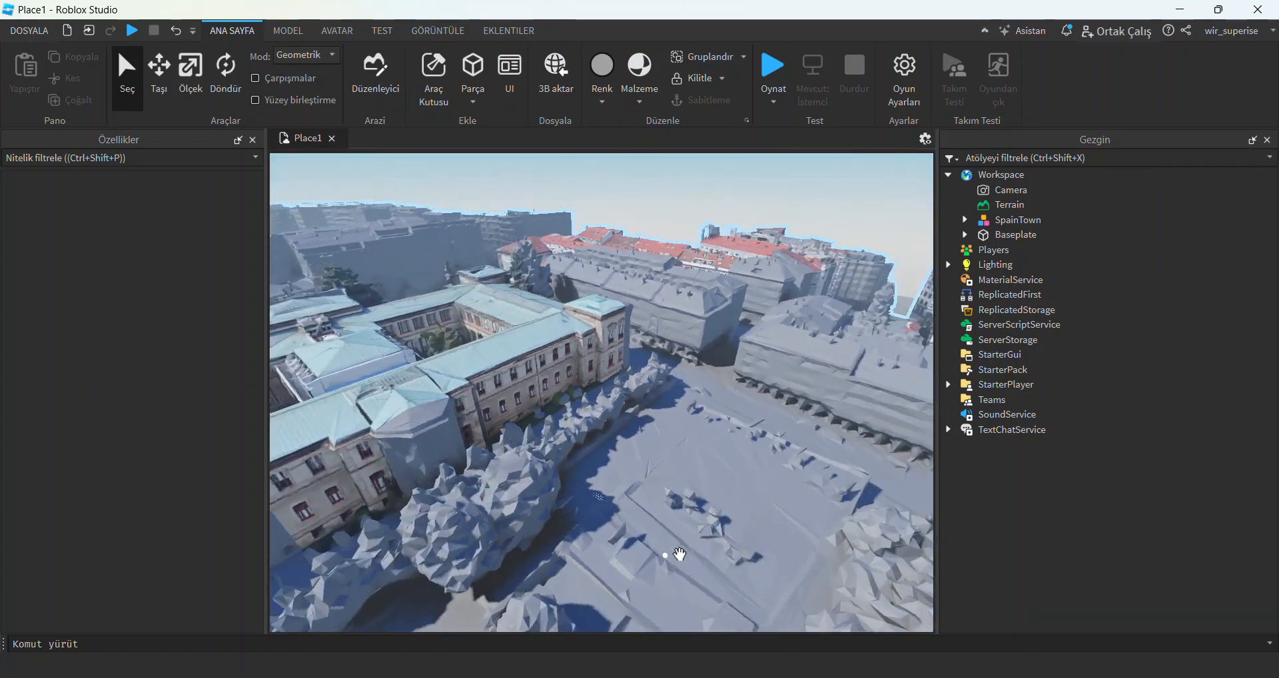
pyautogui.scroll(10, 665, 555)
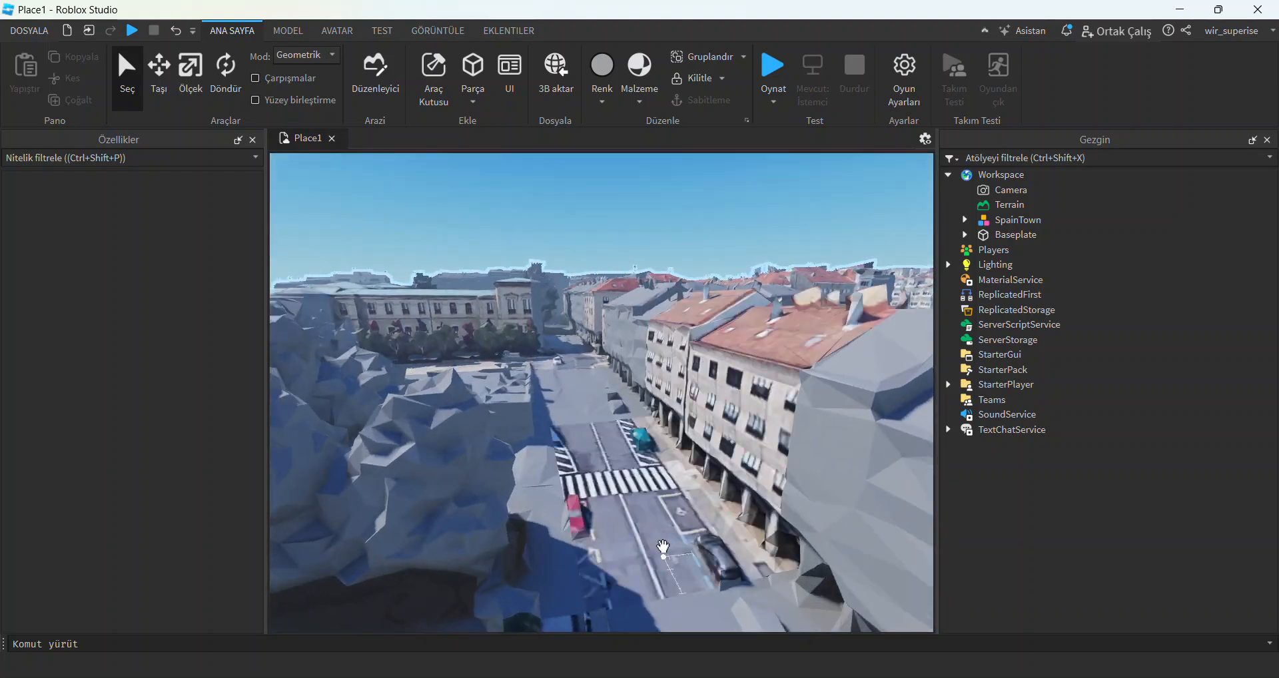
pyautogui.scroll(10, 666, 555)
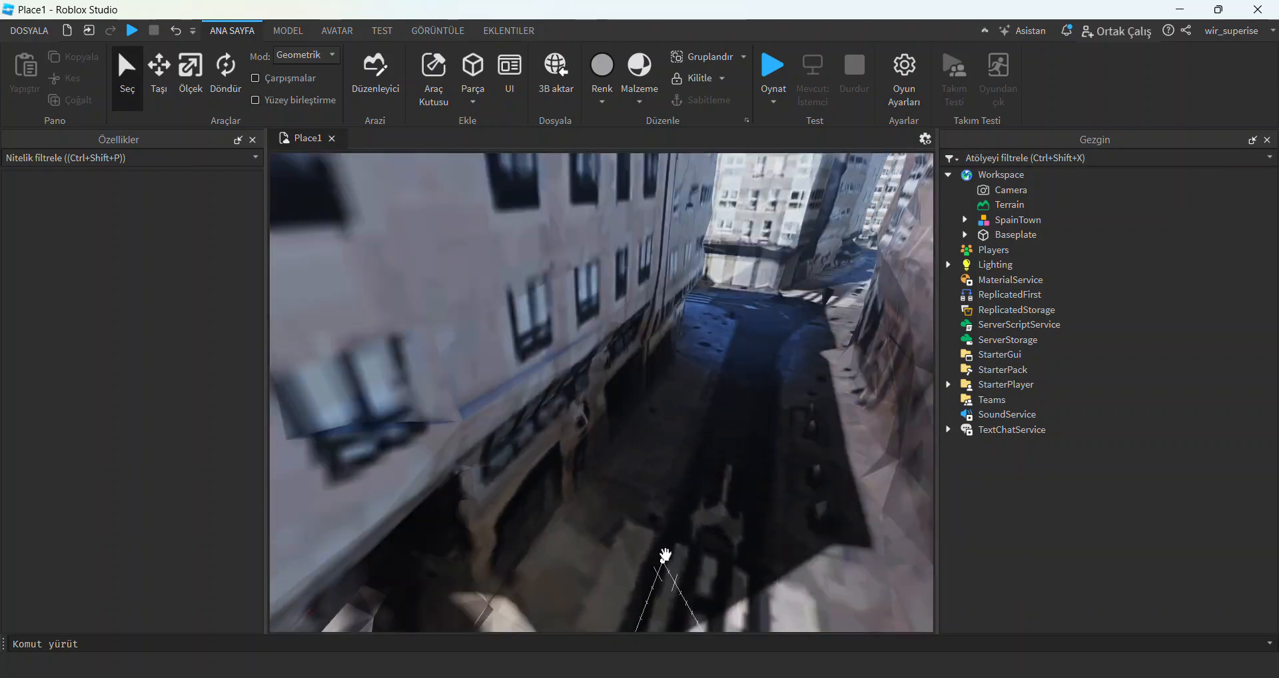
pyautogui.press('w')
pyautogui.moveTo(665, 554); pyautogui.dragTo(698, 457, button='right')
pyautogui.scroll(-10, 698, 457)
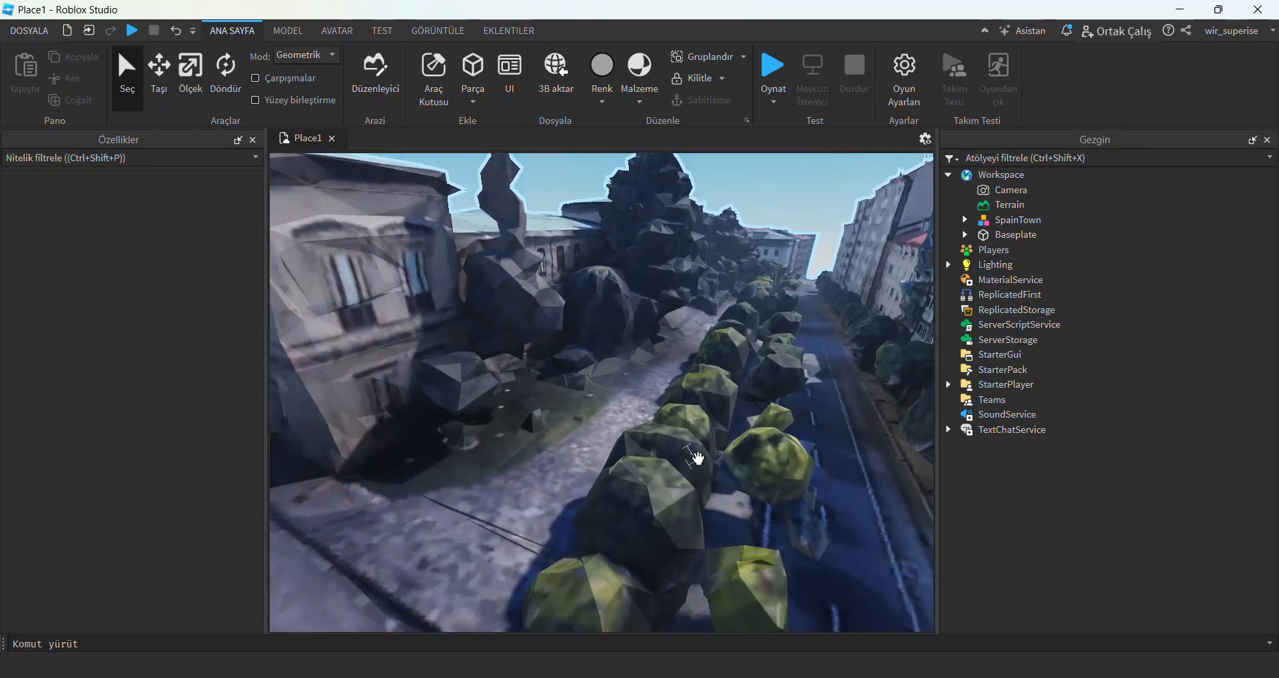
pyautogui.scroll(-8, 698, 433)
pyautogui.click(698, 431)
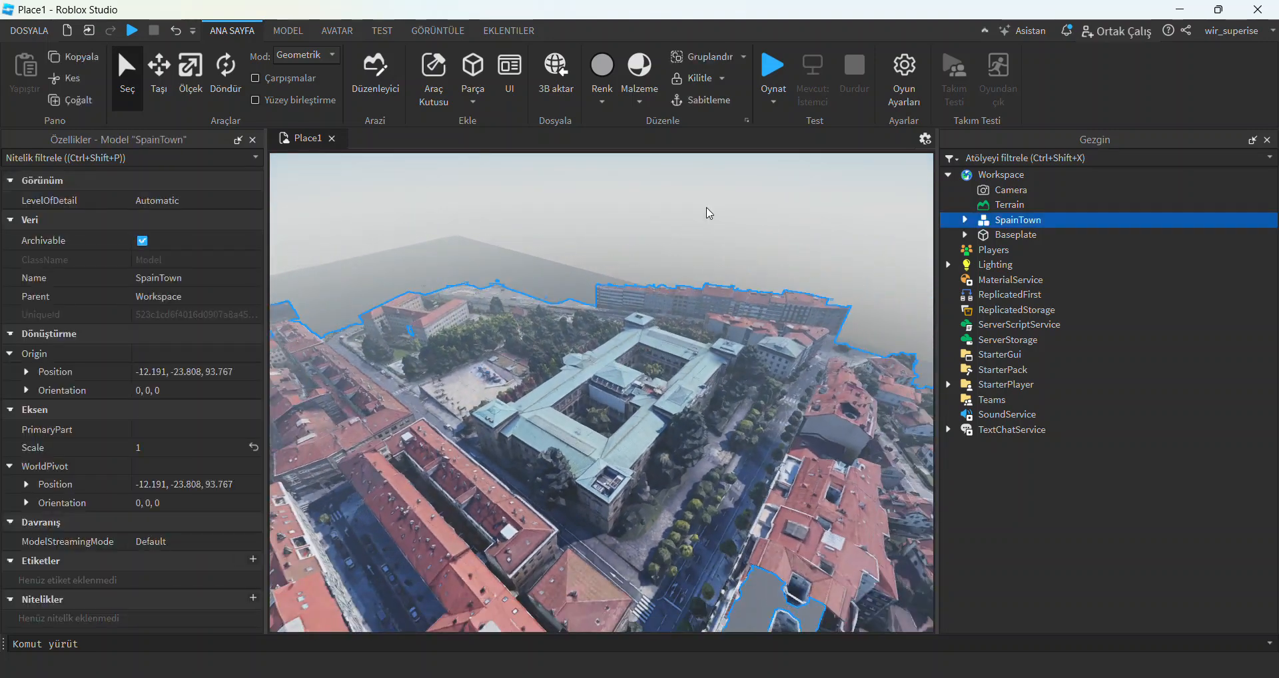
pyautogui.click(710, 177)
# Start a Play Here test on the town's open square and widen the viewport.
pyautogui.scroll(4, 619, 476)
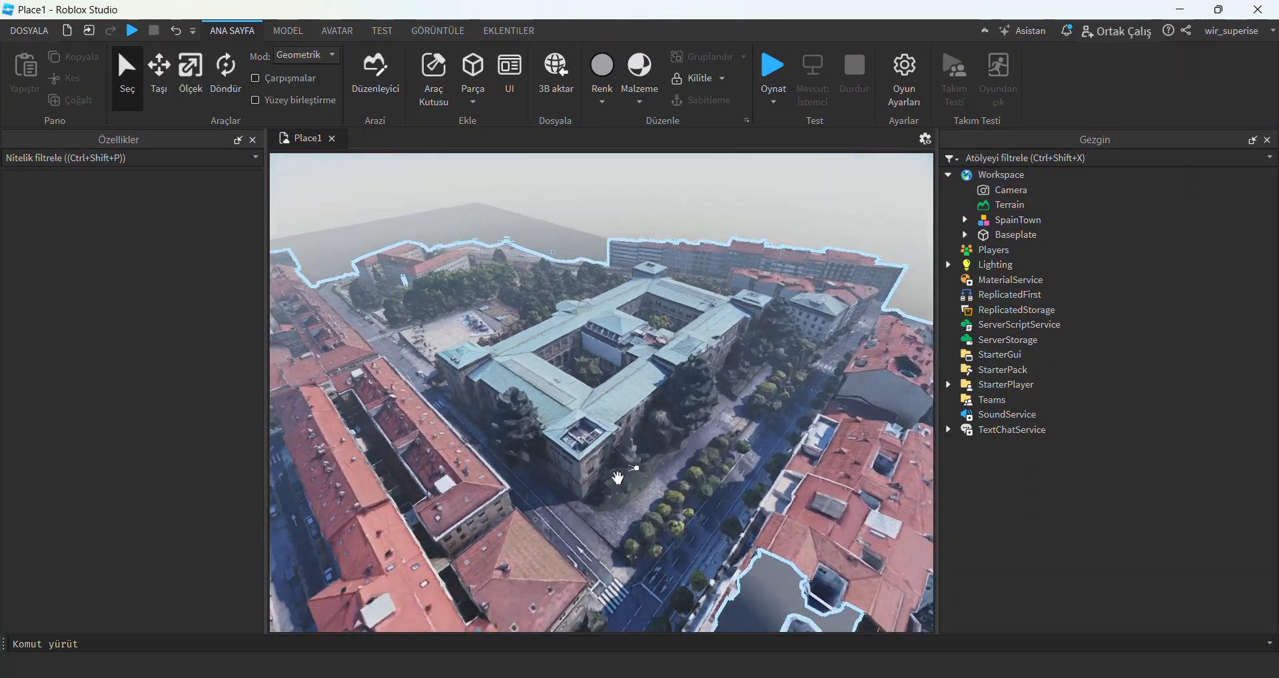
pyautogui.moveTo(619, 480); pyautogui.dragTo(660, 462, button='right')
pyautogui.scroll(12, 629, 466)
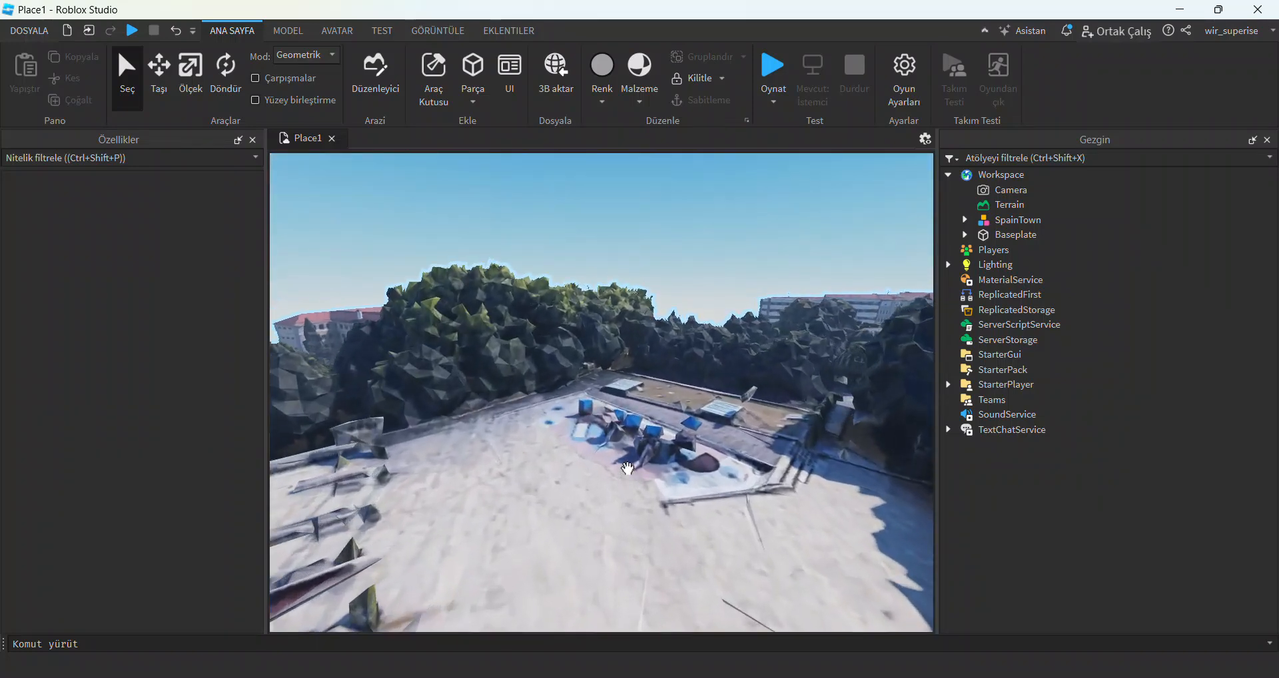
pyautogui.click(783, 105)
pyautogui.click(778, 137)
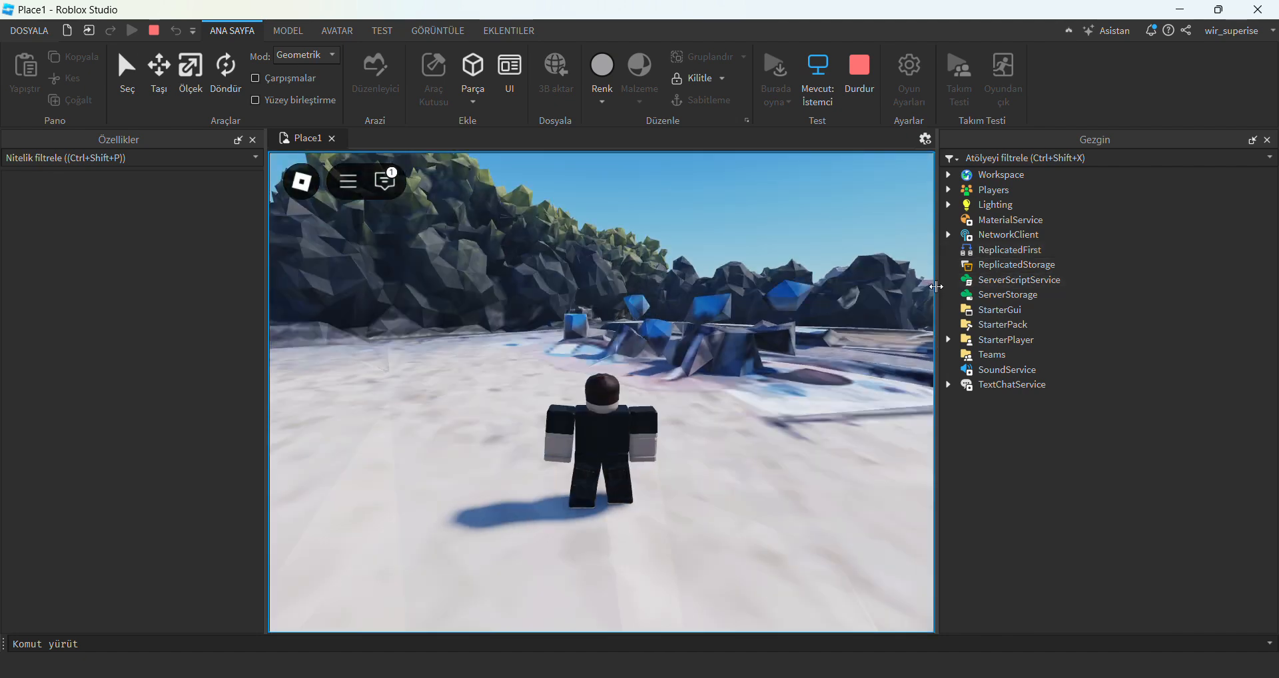
pyautogui.moveTo(936, 287); pyautogui.dragTo(1070, 288)
# Walk and jump the character across the square to the street, and stop the play test.
pyautogui.moveTo(813, 374); pyautogui.dragTo(765, 382, button='right')
pyautogui.scroll(-8, 765, 381)
pyautogui.scroll(7, 736, 388)
pyautogui.press('w')
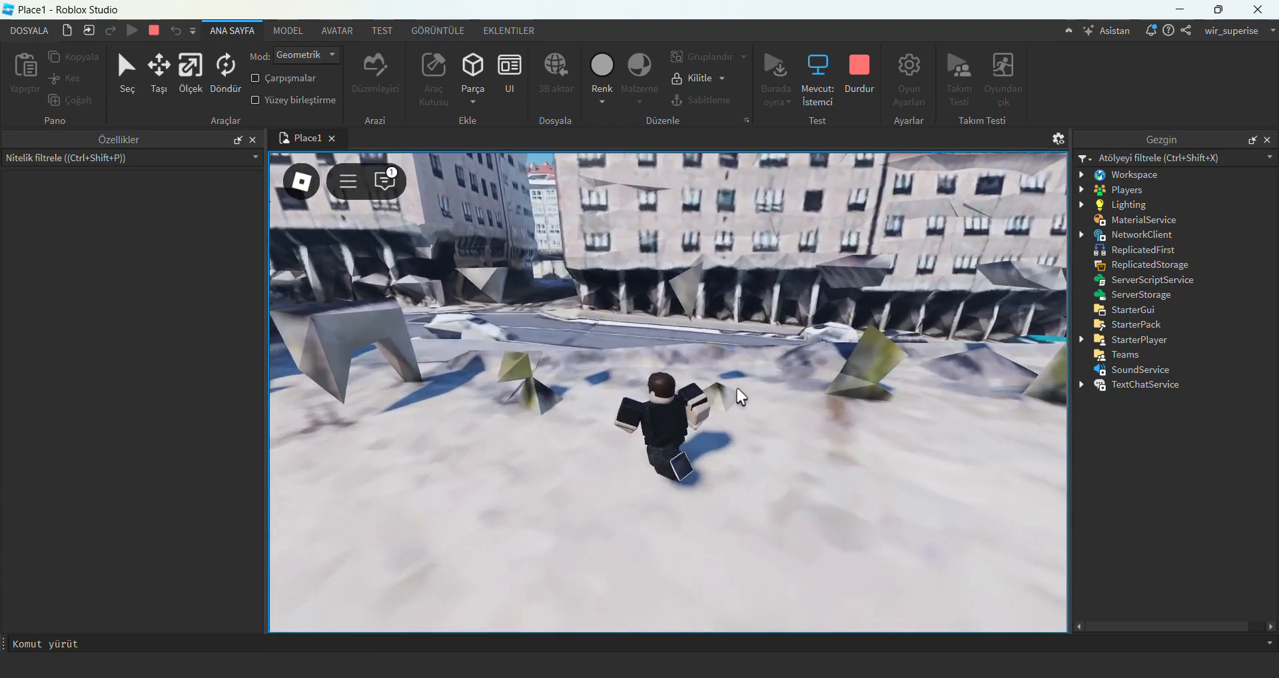
pyautogui.press('w')
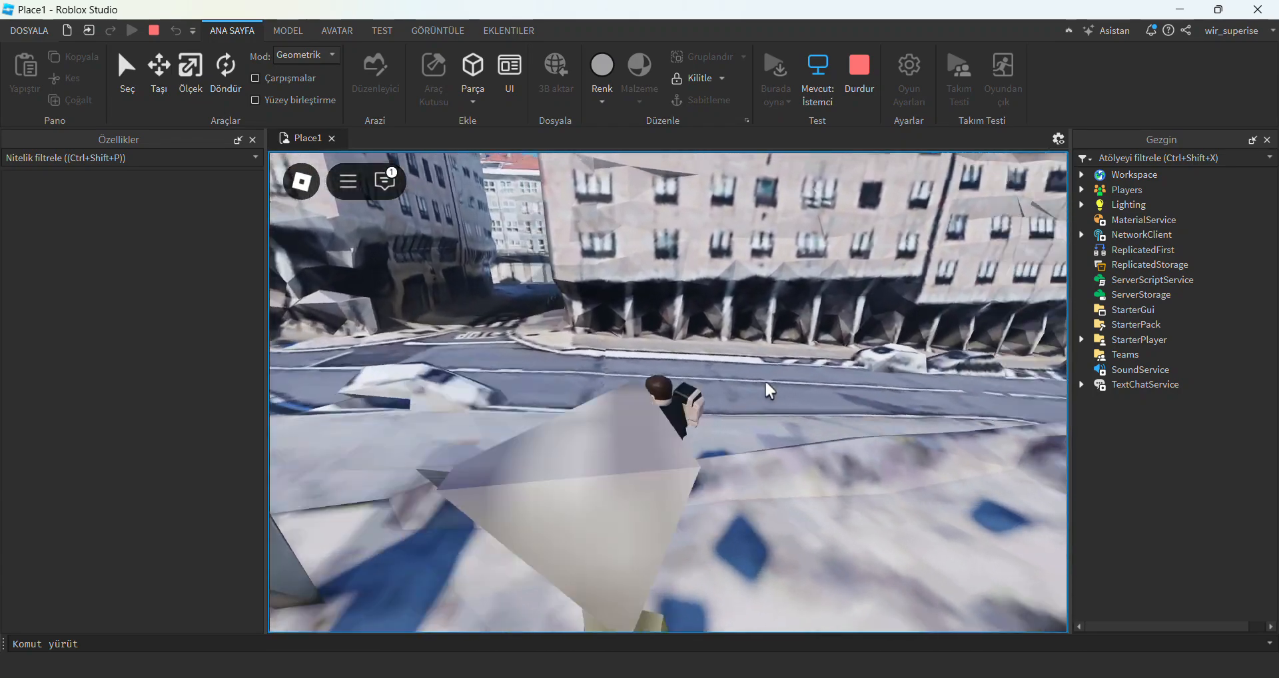
pyautogui.moveTo(765, 380); pyautogui.dragTo(736, 390, button='right')
pyautogui.press('w')
pyautogui.press('w')
pyautogui.press('space')
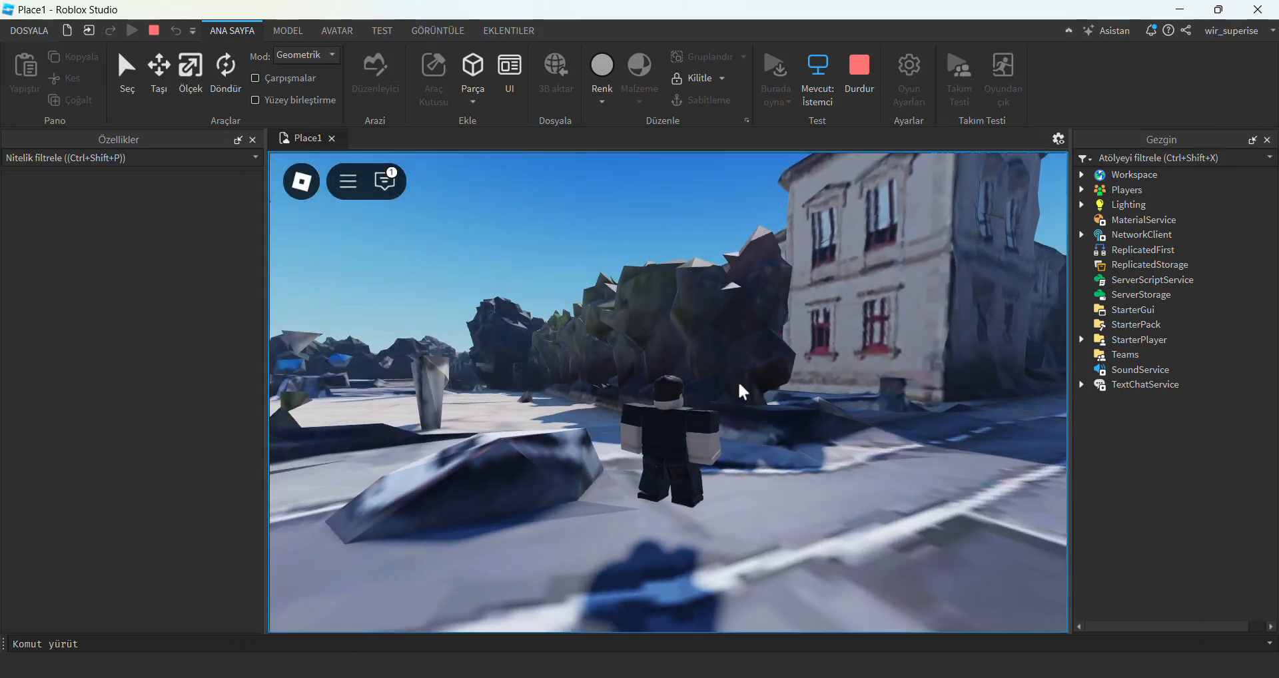
pyautogui.click(858, 76)
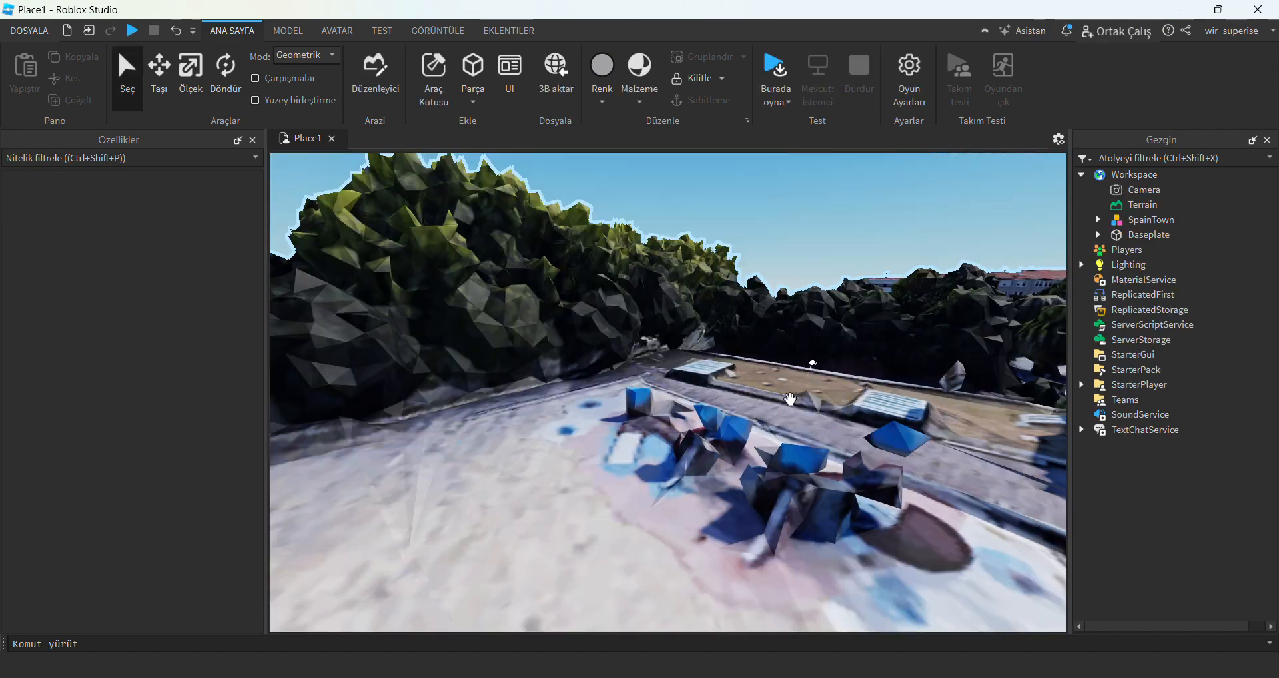
# Look over the imported town from above and examine the red-roofed building beyond the park.
pyautogui.moveTo(779, 444); pyautogui.dragTo(783, 442, button='right')
pyautogui.scroll(-5, 779, 443)
pyautogui.press('s')
pyautogui.scroll(-4, 784, 442)
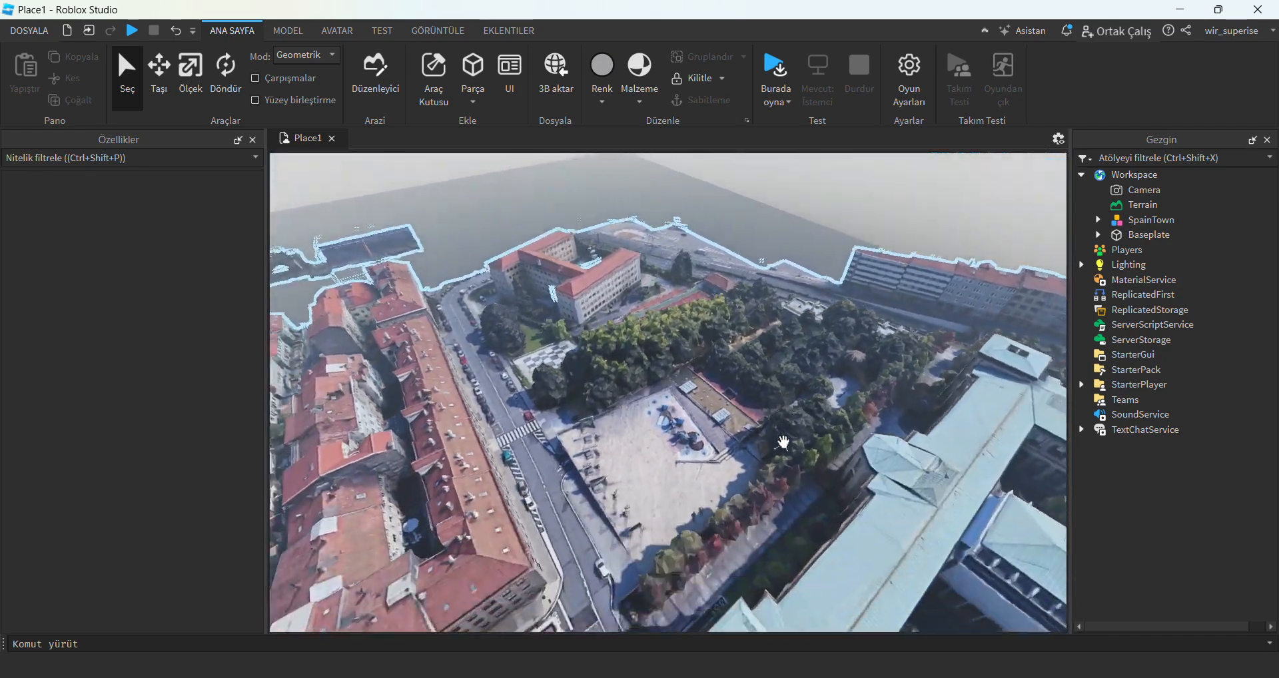
pyautogui.scroll(10, 784, 443)
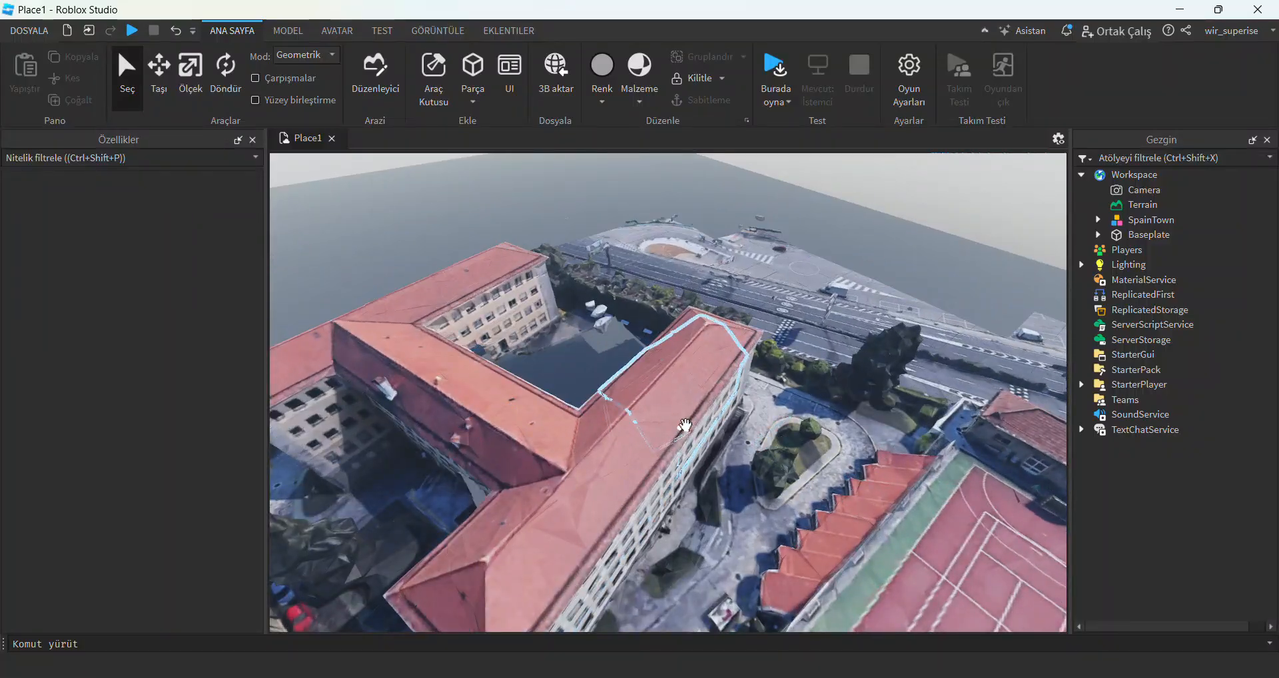
# Examine the town's outer building blocks from above and the facades along the street at close range.
pyautogui.press('d')
pyautogui.moveTo(684, 425); pyautogui.dragTo(683, 423, button='right')
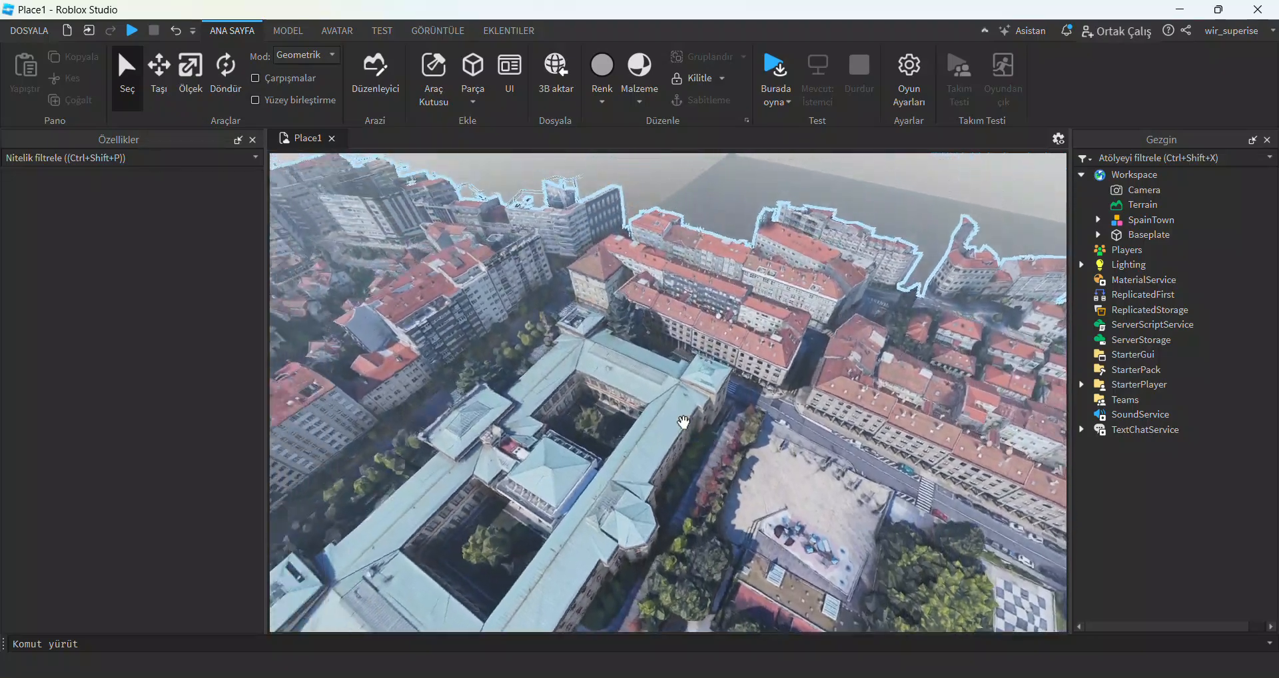
pyautogui.scroll(-4, 683, 422)
pyautogui.scroll(8, 752, 379)
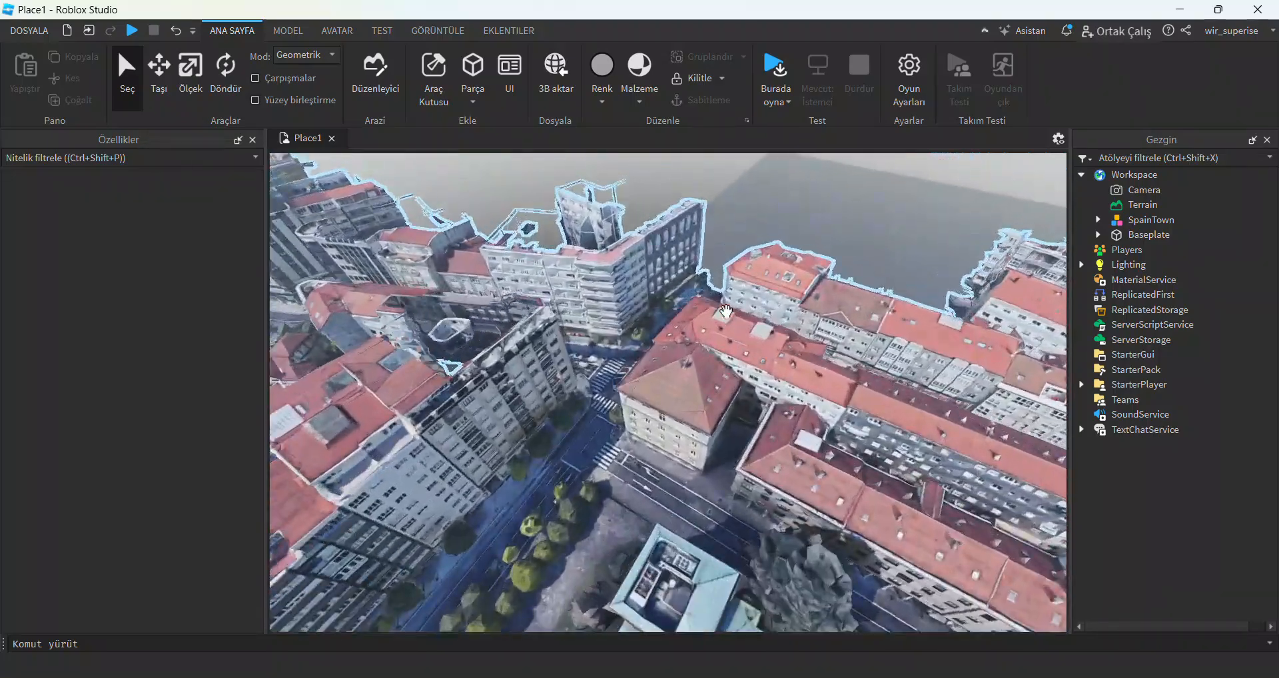
pyautogui.scroll(8, 726, 313)
pyautogui.moveTo(725, 311); pyautogui.dragTo(722, 316, button='right')
pyautogui.scroll(-2, 721, 316)
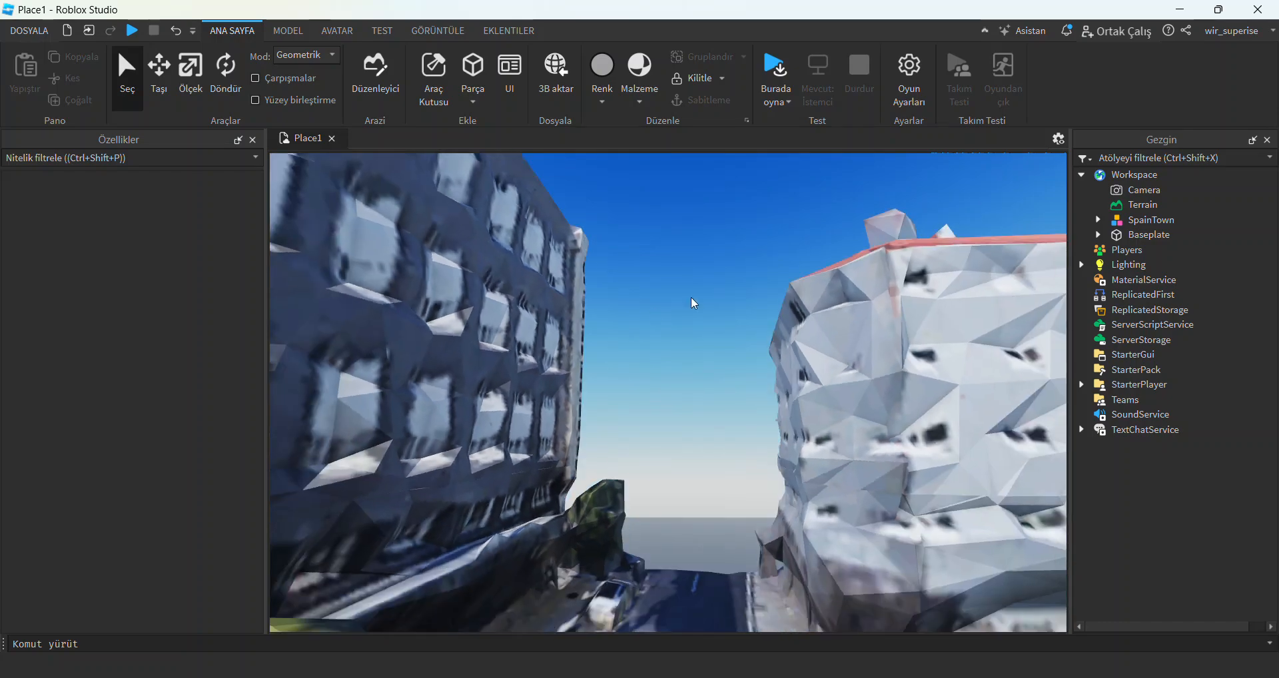
pyautogui.scroll(3, 656, 425)
pyautogui.moveTo(656, 425); pyautogui.dragTo(676, 409, button='right')
# Inspect the street crossing and the surrounding apartment blocks, from street level up to an overview of the roofs.
pyautogui.scroll(-4, 520, 373)
pyautogui.moveTo(510, 365)
pyautogui.mouseDown(button='right')
pyautogui.moveTo(519, 378)
pyautogui.moveTo(491, 333)
pyautogui.moveTo(521, 373)
pyautogui.mouseUp(button='right')
pyautogui.scroll(-4, 520, 372)
pyautogui.scroll(-4, 522, 373)
pyautogui.scroll(-3, 521, 373)
pyautogui.scroll(-4, 781, 390)
pyautogui.scroll(4, 666, 395)
pyautogui.moveTo(666, 396); pyautogui.dragTo(642, 410, button='right')
pyautogui.scroll(-4, 643, 411)
pyautogui.scroll(-5, 642, 412)
pyautogui.scroll(-3, 642, 411)
pyautogui.scroll(5, 642, 410)
pyautogui.scroll(-3, 642, 411)
pyautogui.scroll(-6, 642, 412)
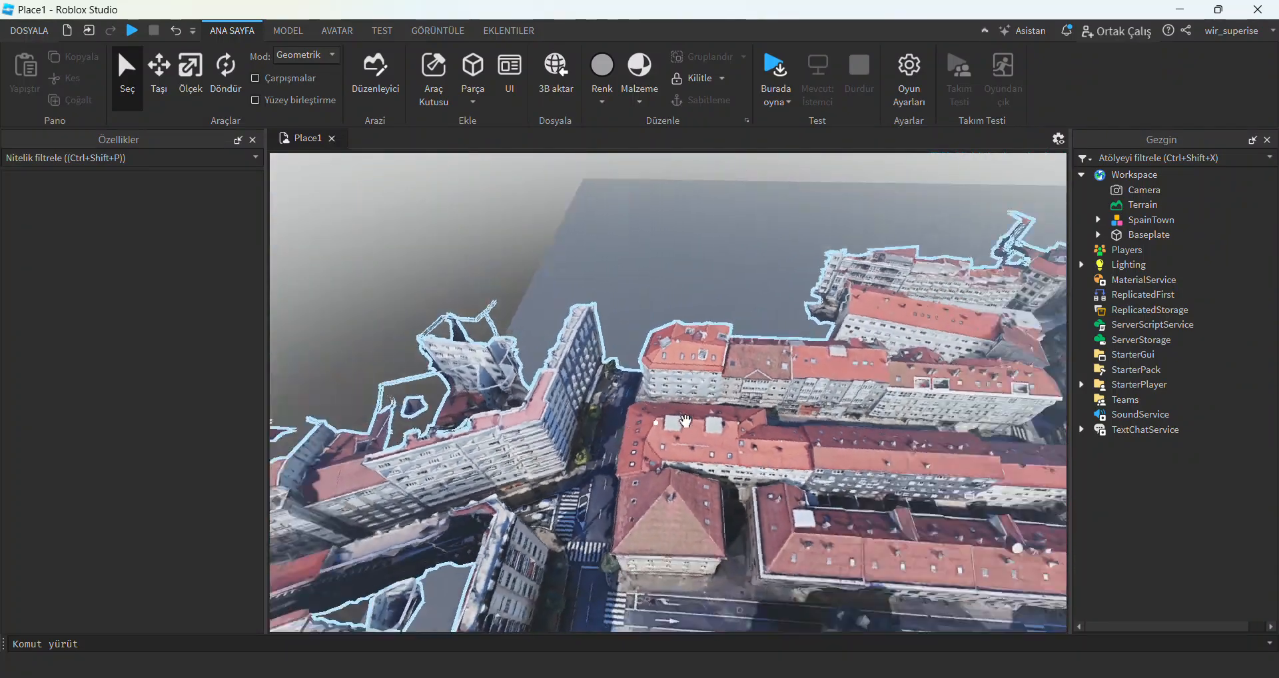
# Save the SpainTown model to the downloads folder as a Roblox model file named SpainTown.
pyautogui.click(656, 421)
pyautogui.scroll(-8, 656, 421)
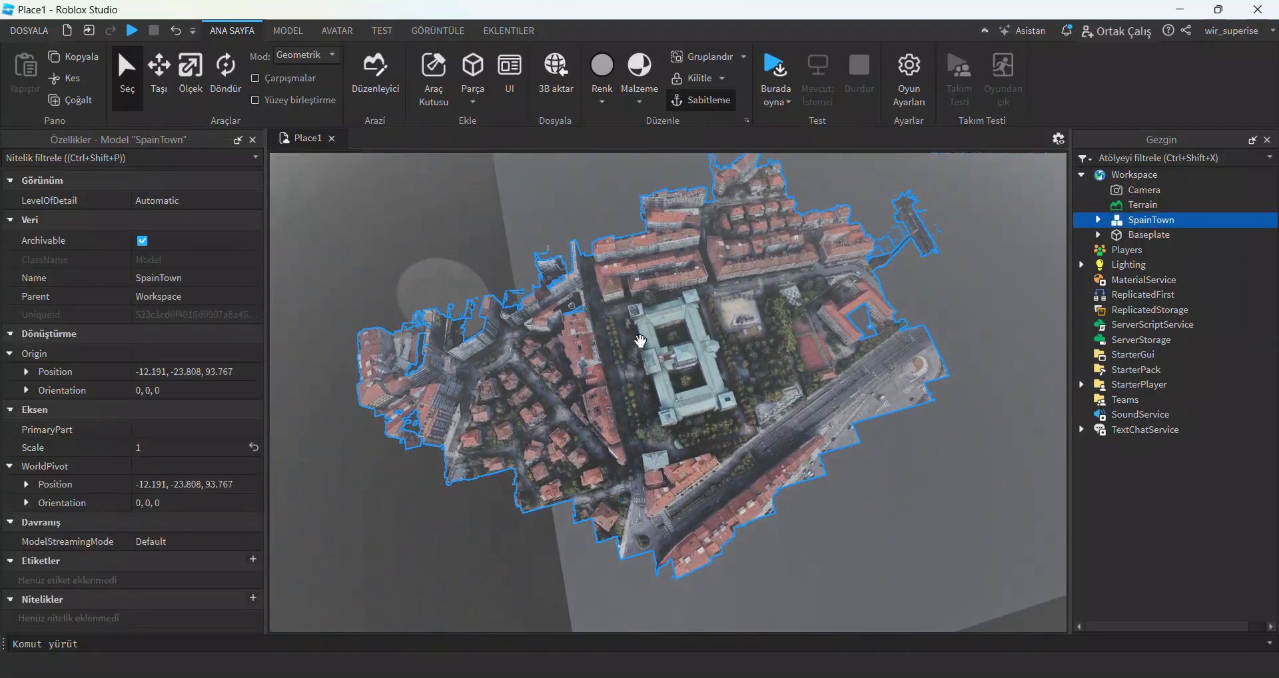
pyautogui.rightClick(1125, 220)
pyautogui.click(1080, 490)
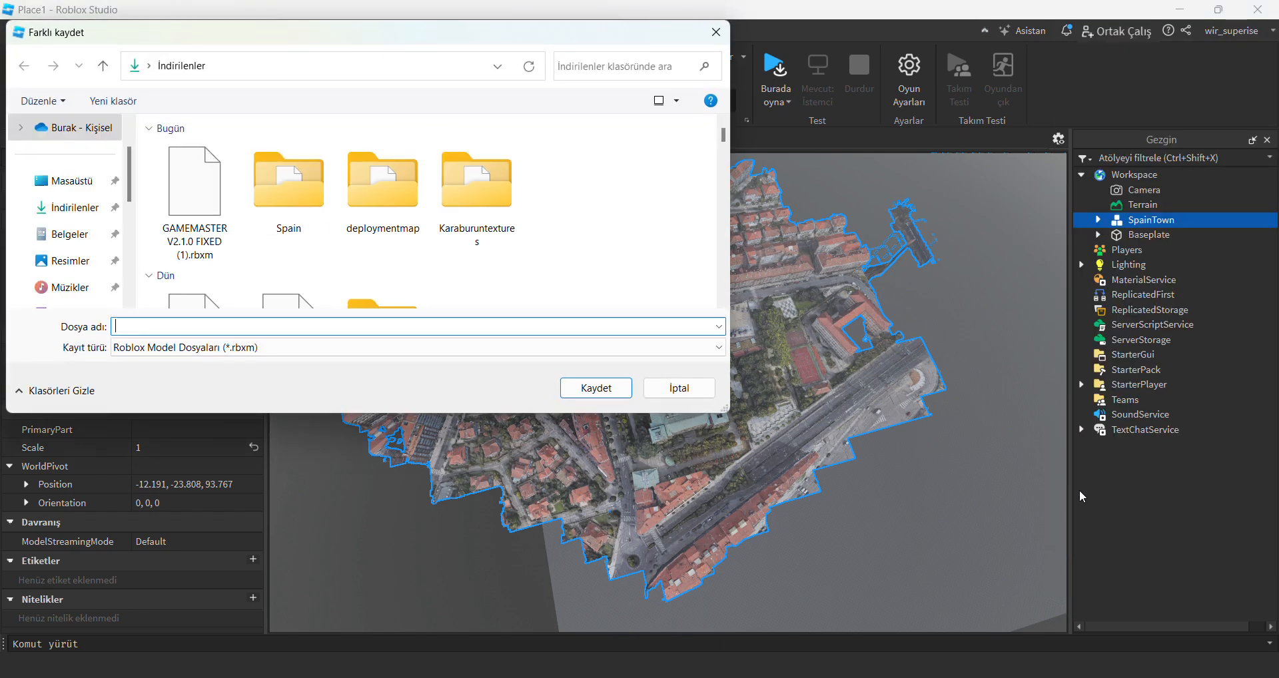
pyautogui.write('SpainTown')
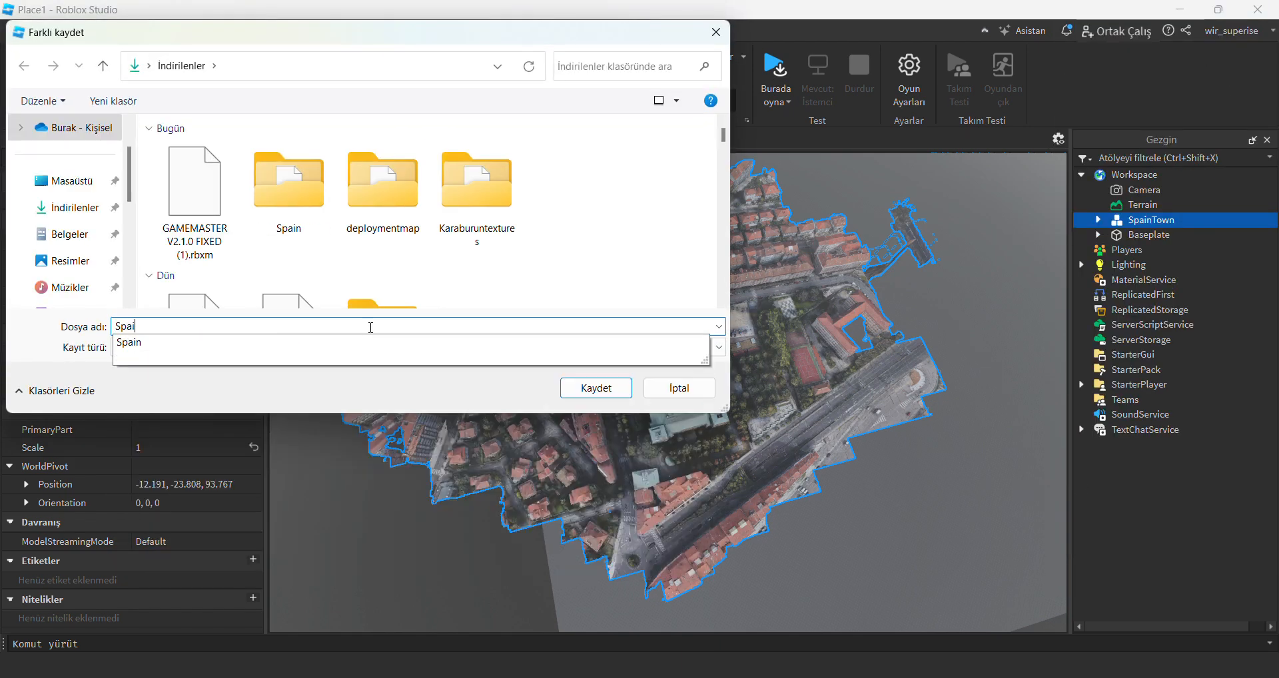
pyautogui.press('Return')
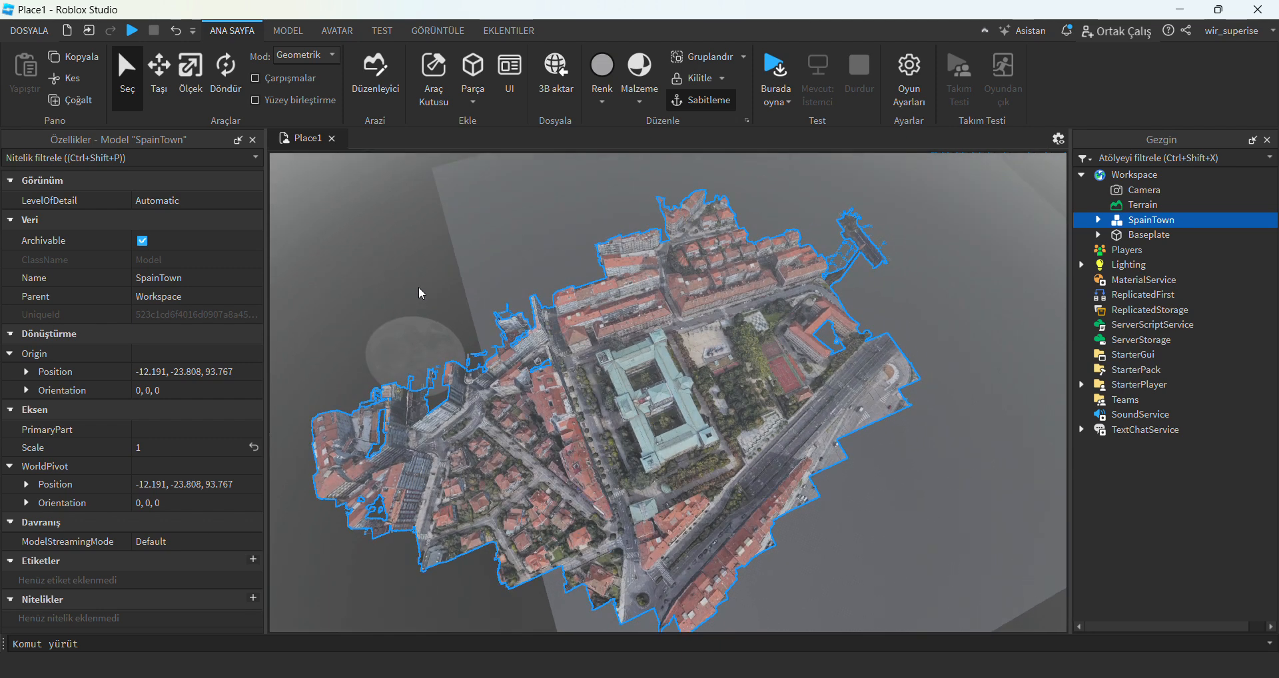
# Delete the SpainTown model from the workspace and close Place1 without saving the changes.
pyautogui.press('Delete')
pyautogui.scroll(5, 570, 378)
pyautogui.moveTo(570, 378); pyautogui.dragTo(590, 378, button='right')
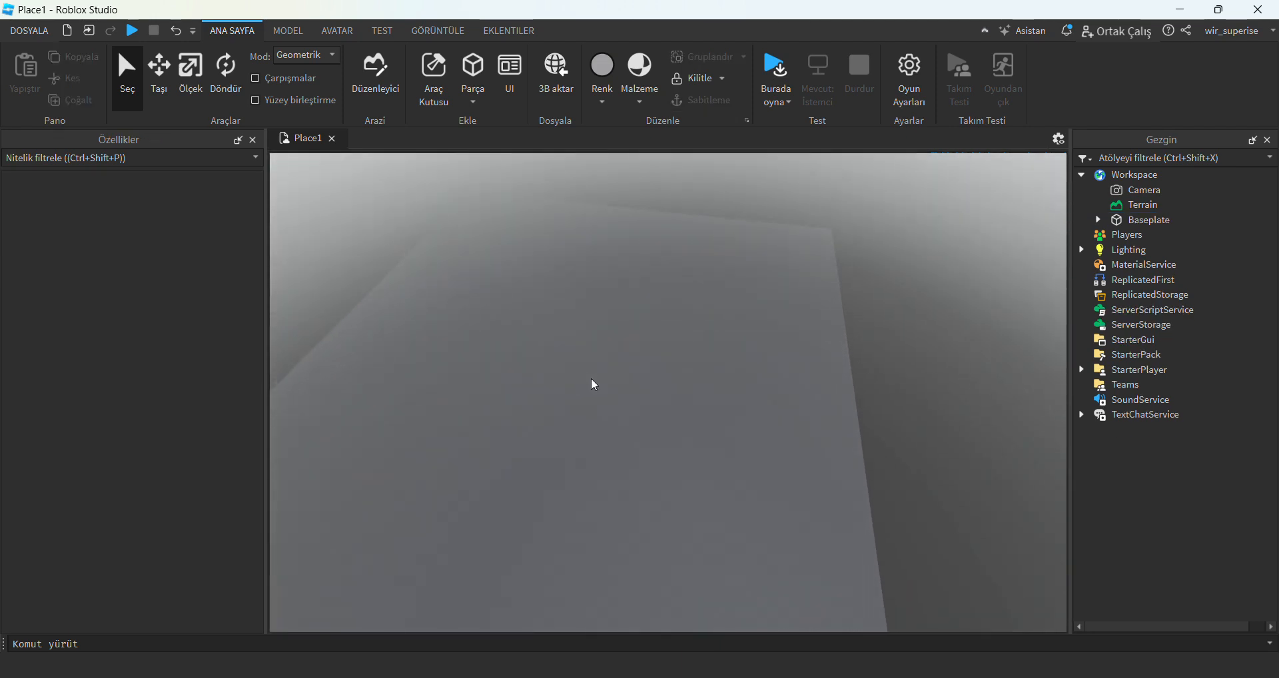
pyautogui.click(337, 141)
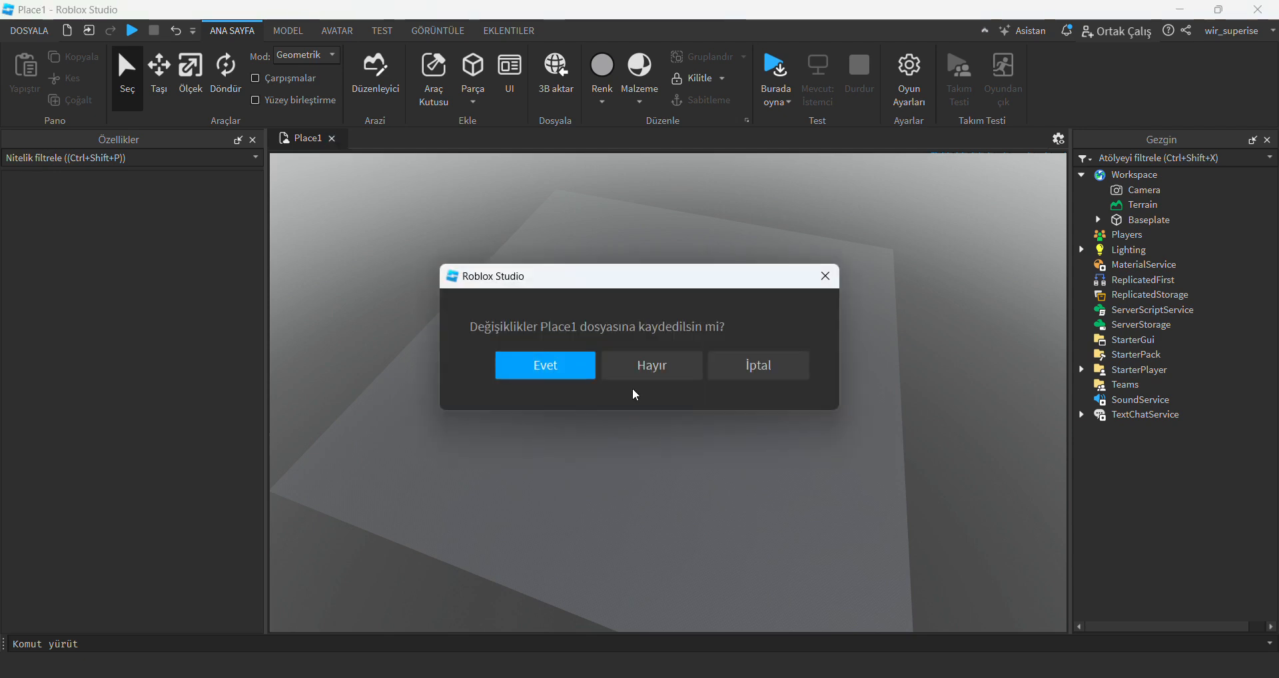
pyautogui.click(650, 373)
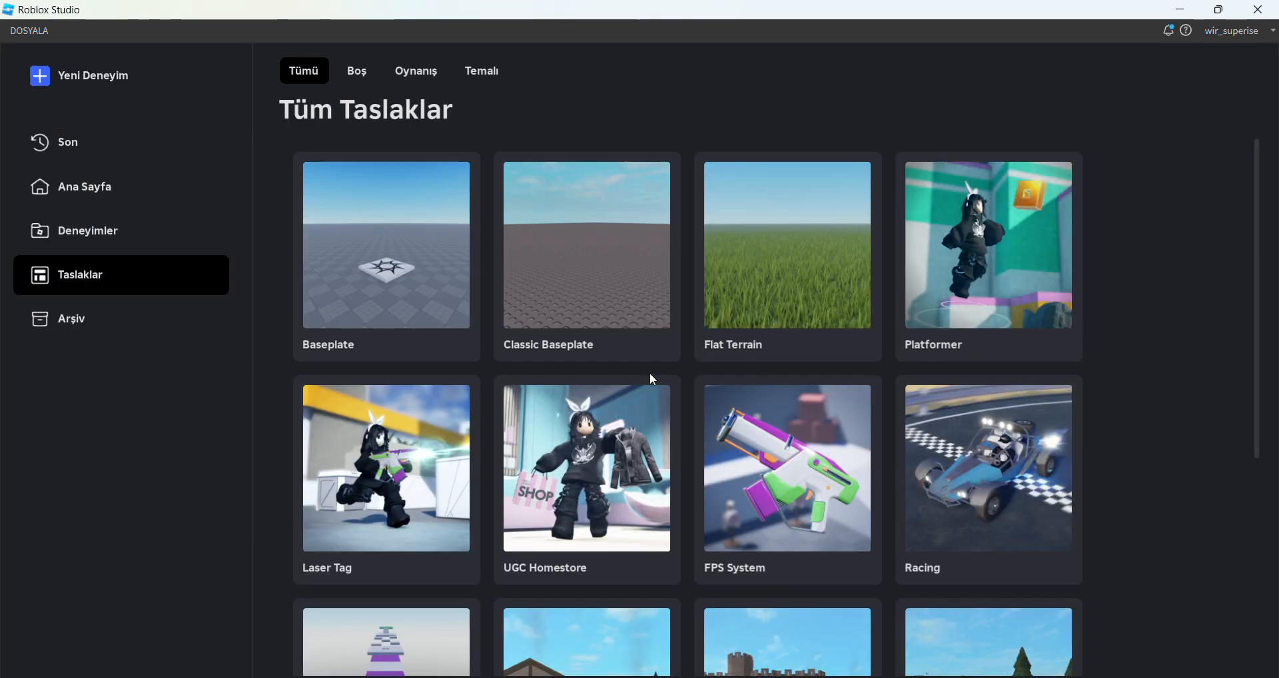
# Browse the own and group experiences and open Gulf of İzmir from the recent experiences.
pyautogui.click(127, 234)
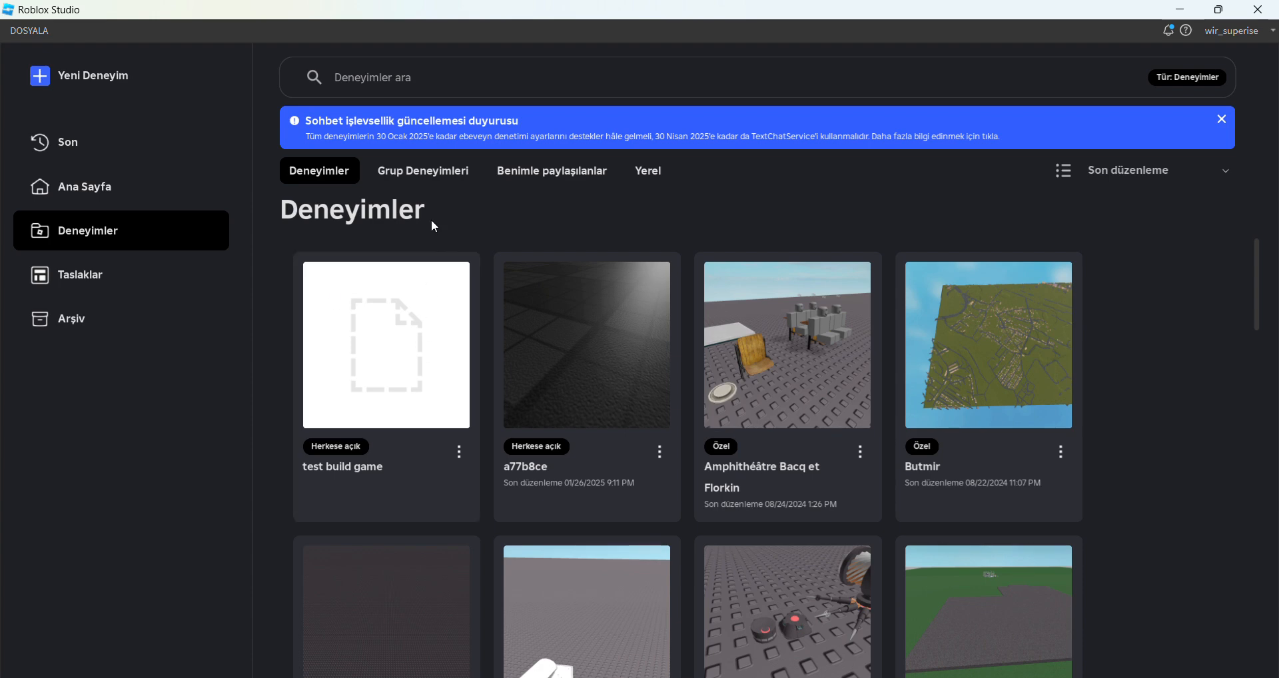
pyautogui.click(464, 181)
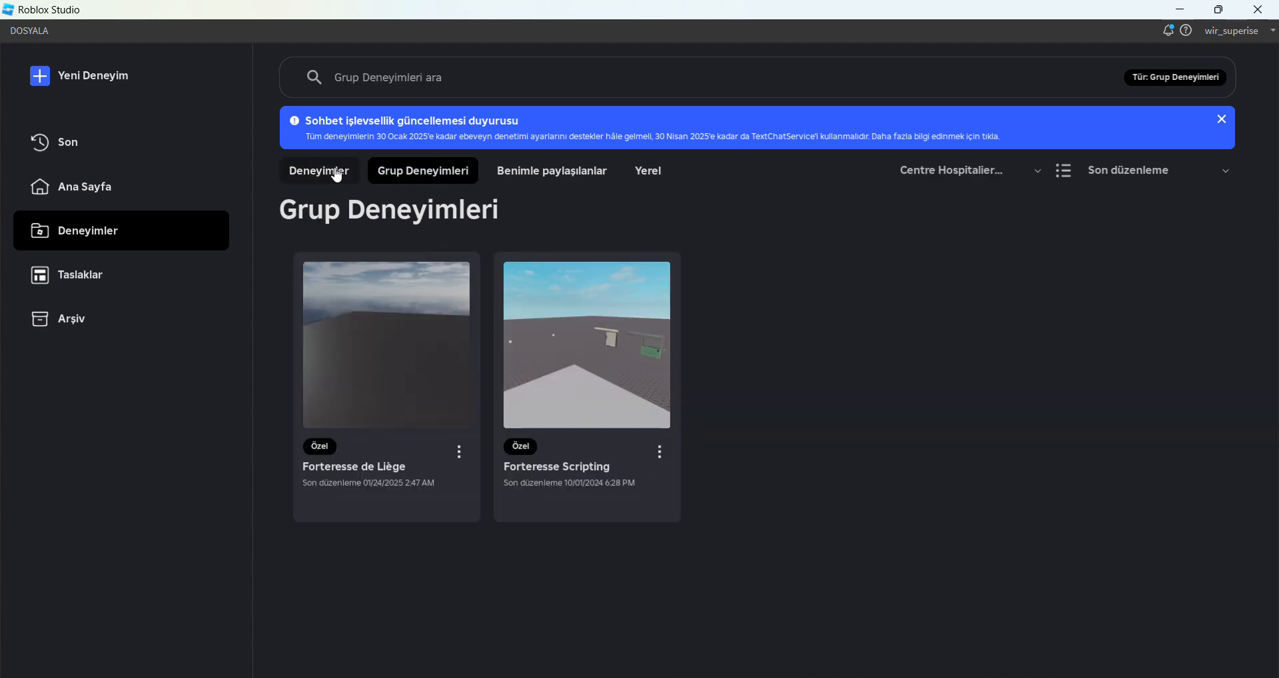
pyautogui.click(337, 176)
pyautogui.click(74, 186)
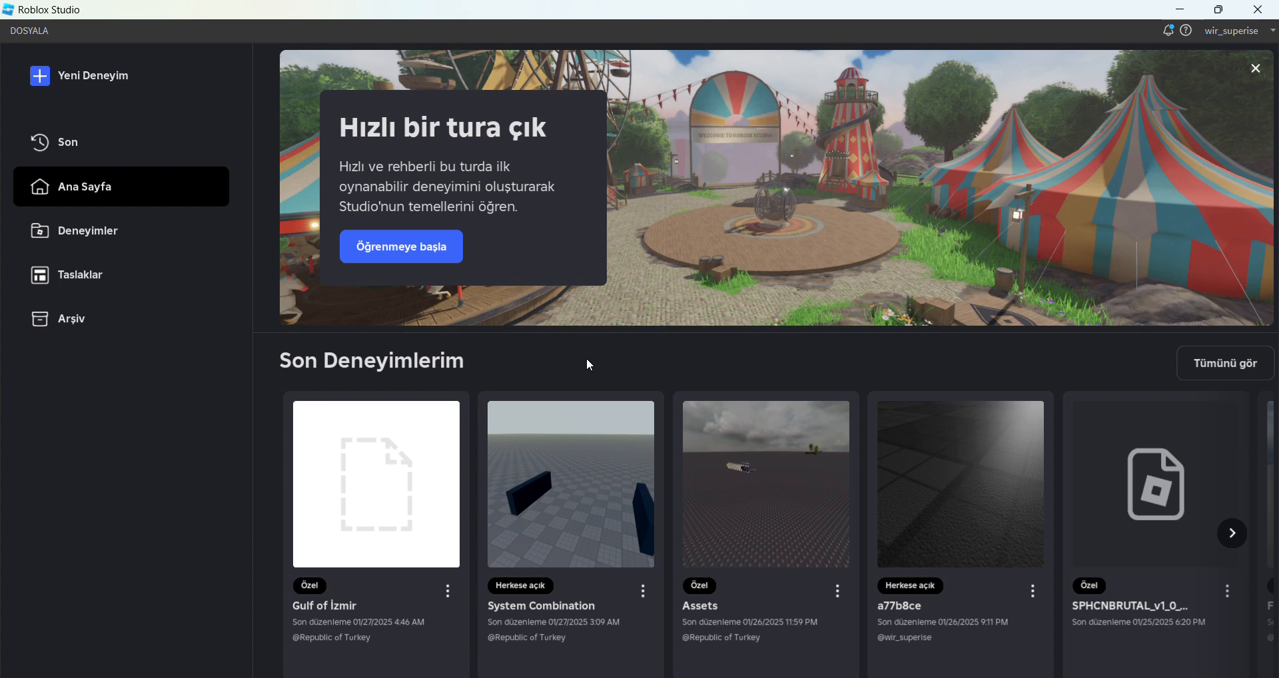
pyautogui.scroll(-2, 589, 363)
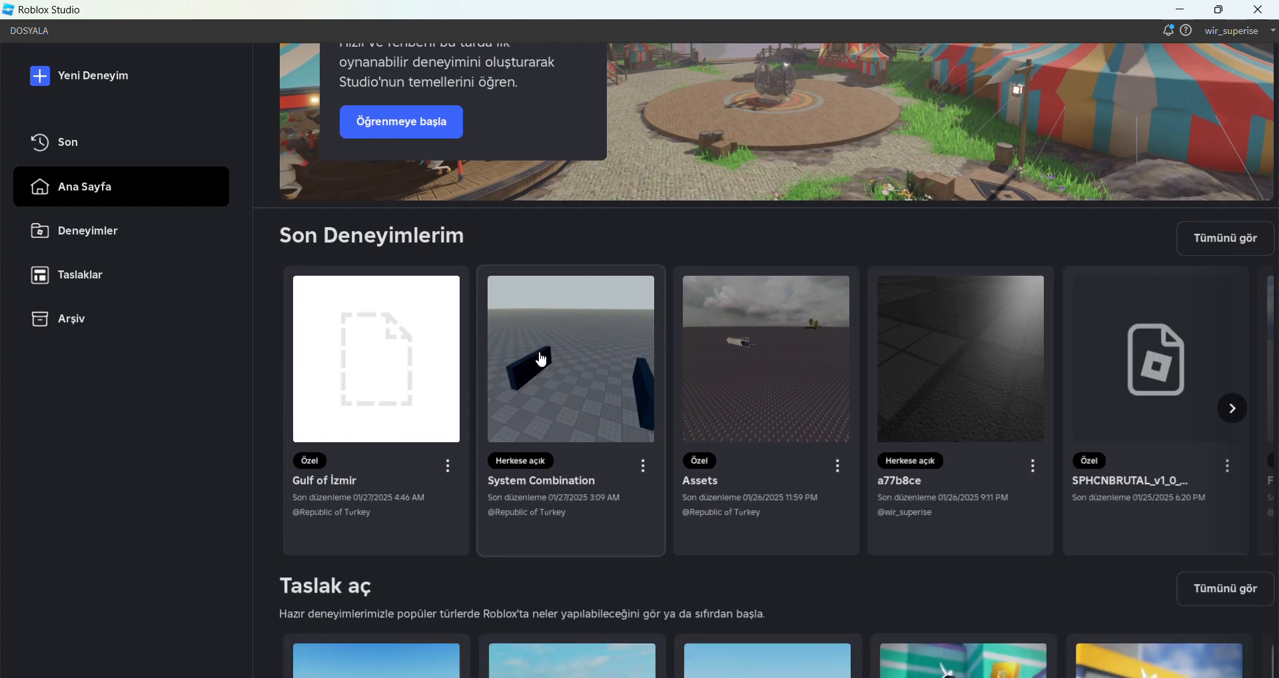
pyautogui.click(413, 380)
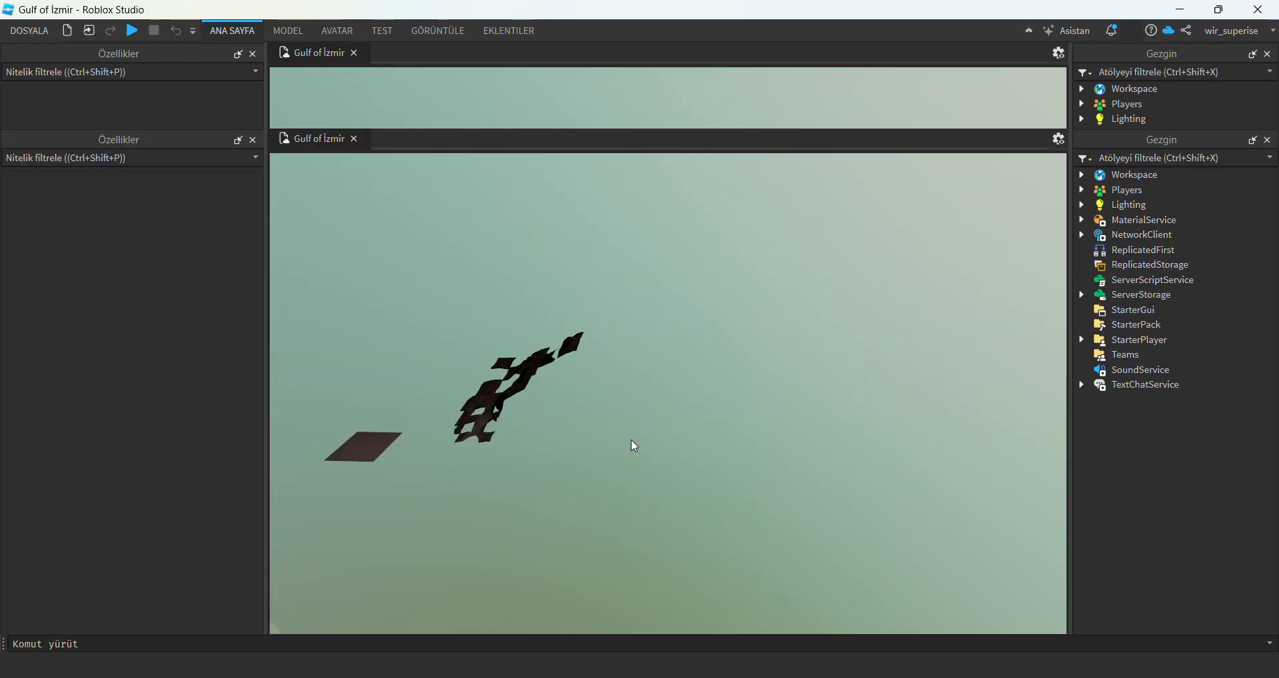
# Set the Studio camera speed to 50 and close the settings.
pyautogui.moveTo(700, 455); pyautogui.dragTo(692, 458, button='right')
pyautogui.click(22, 32)
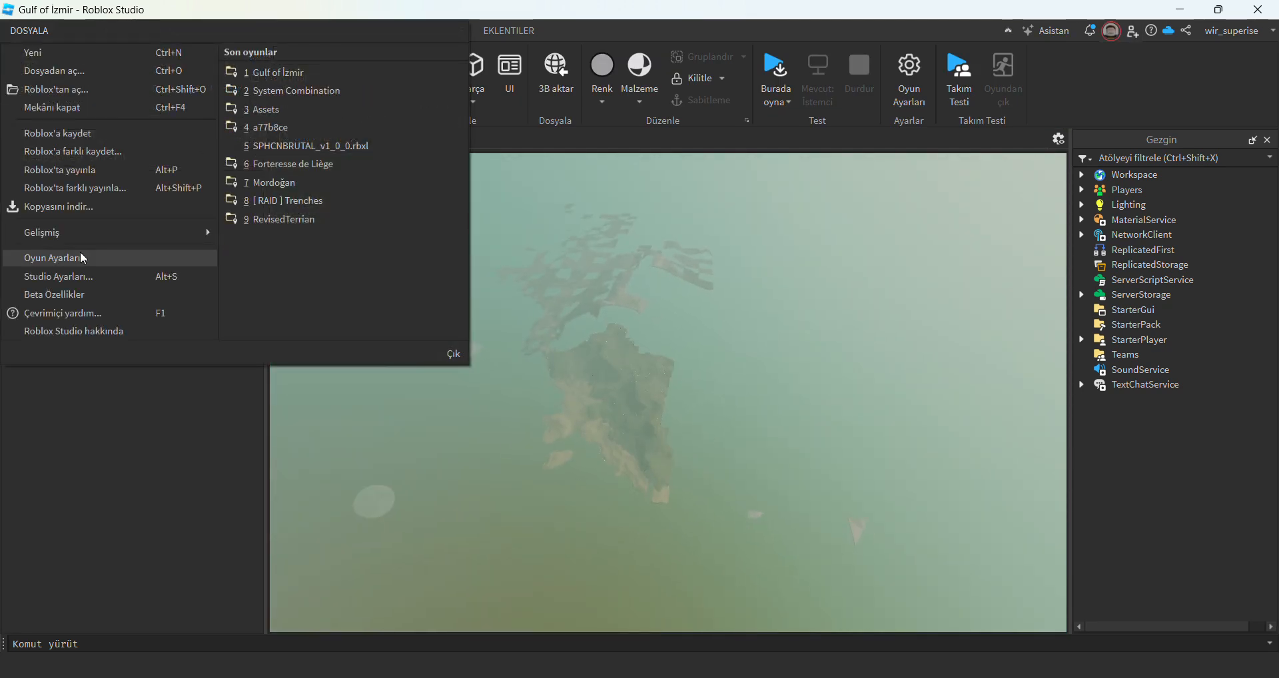
pyautogui.click(85, 254)
pyautogui.write('50')
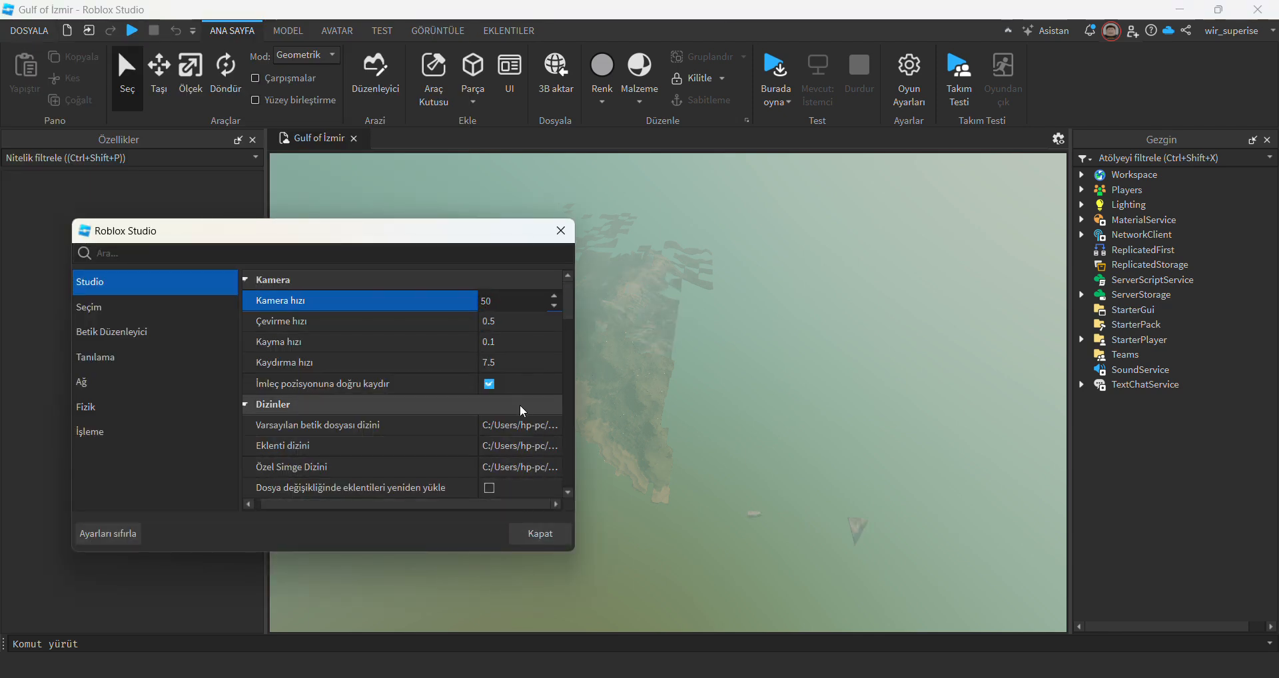
pyautogui.press('Return')
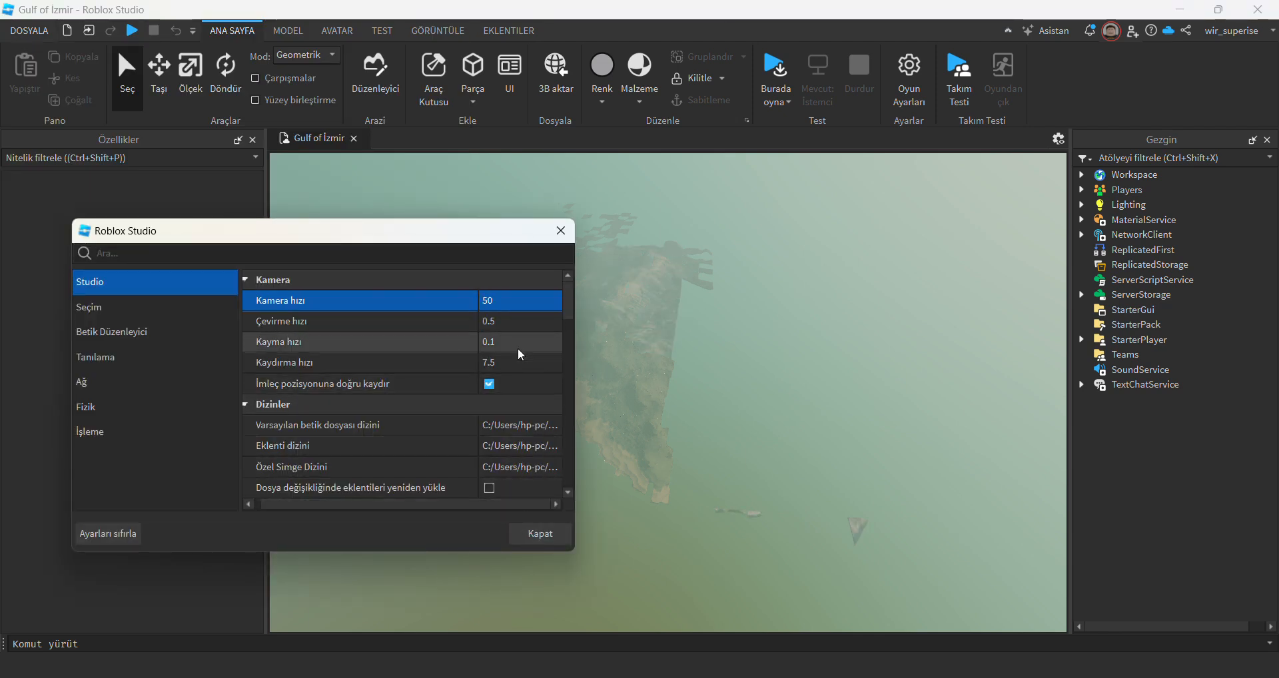
pyautogui.click(561, 230)
# Fly over the Gulf of İzmir map and examine the imported coastline and land from above.
pyautogui.press('w')
pyautogui.moveTo(641, 380)
pyautogui.mouseDown(button='right')
pyautogui.moveTo(689, 378)
pyautogui.moveTo(613, 369)
pyautogui.moveTo(648, 381)
pyautogui.mouseUp(button='right')
pyautogui.press('w')
pyautogui.press('w')
pyautogui.press('w')
pyautogui.press('s')
pyautogui.scroll(-10, 649, 381)
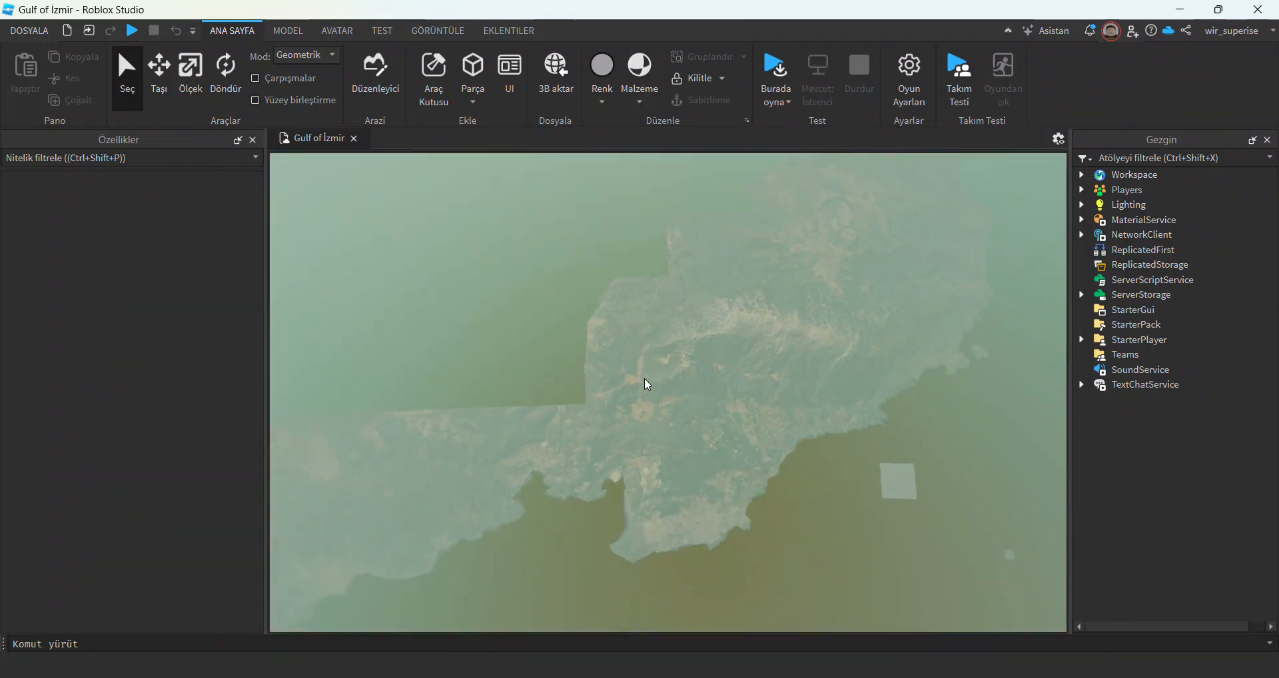
pyautogui.scroll(10, 829, 501)
pyautogui.moveTo(821, 493)
pyautogui.mouseDown(button='right')
pyautogui.moveTo(806, 425)
pyautogui.moveTo(818, 484)
pyautogui.moveTo(797, 474)
pyautogui.moveTo(818, 486)
pyautogui.moveTo(785, 486)
pyautogui.moveTo(818, 486)
pyautogui.moveTo(825, 471)
pyautogui.moveTo(818, 485)
pyautogui.mouseUp(button='right')
pyautogui.scroll(10, 818, 487)
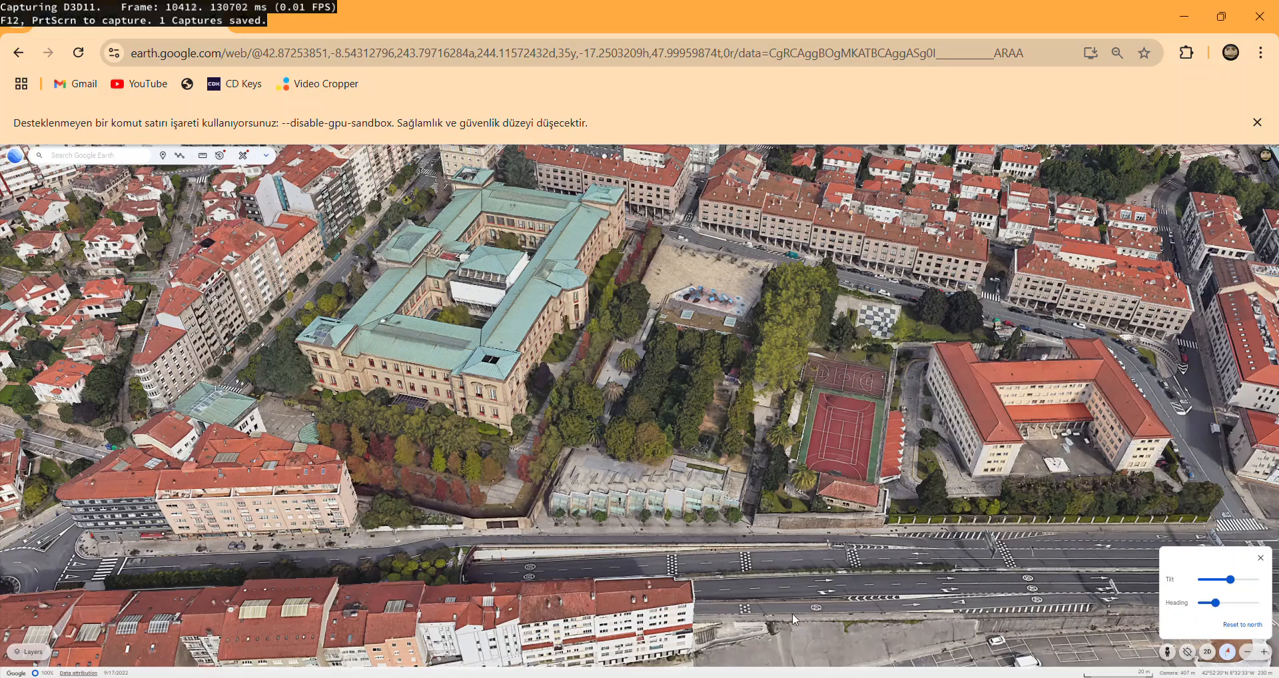
# Switch to Google Earth, travel from Spain to the peninsula beside the Gulf of İzmir and tilt the view straight down.
pyautogui.scroll(-10, 642, 425)
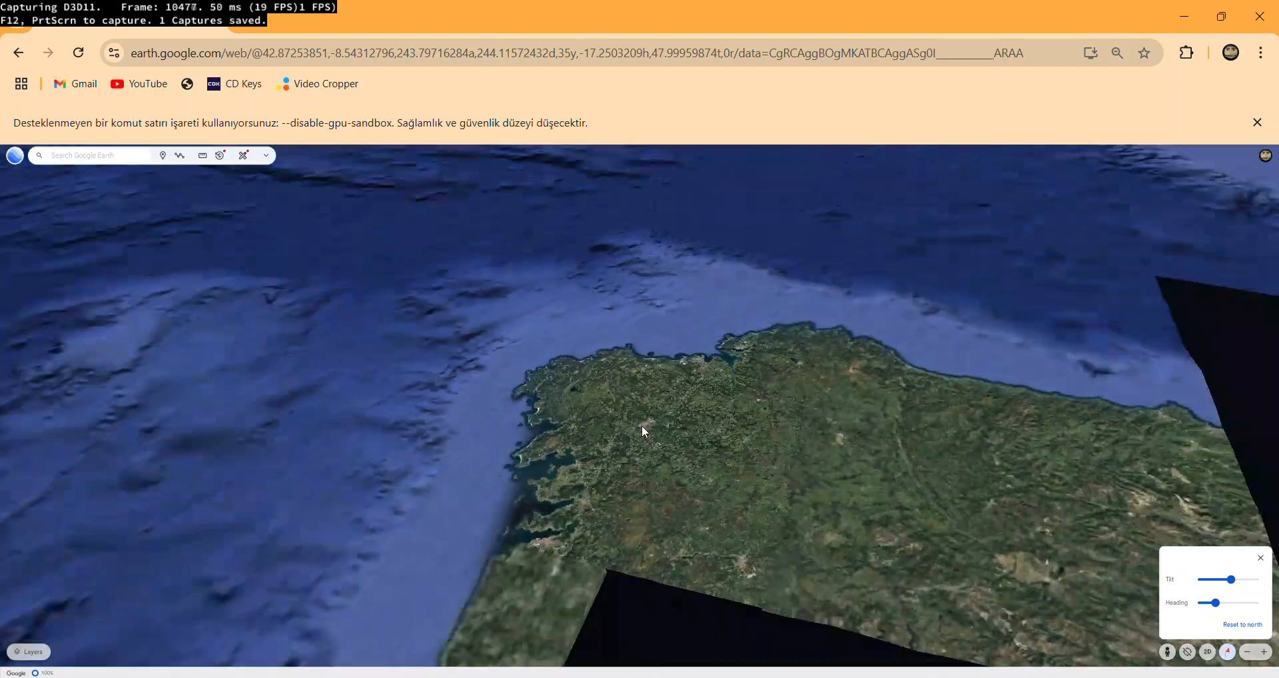
pyautogui.scroll(-5, 642, 425)
pyautogui.moveTo(658, 495); pyautogui.dragTo(305, 375)
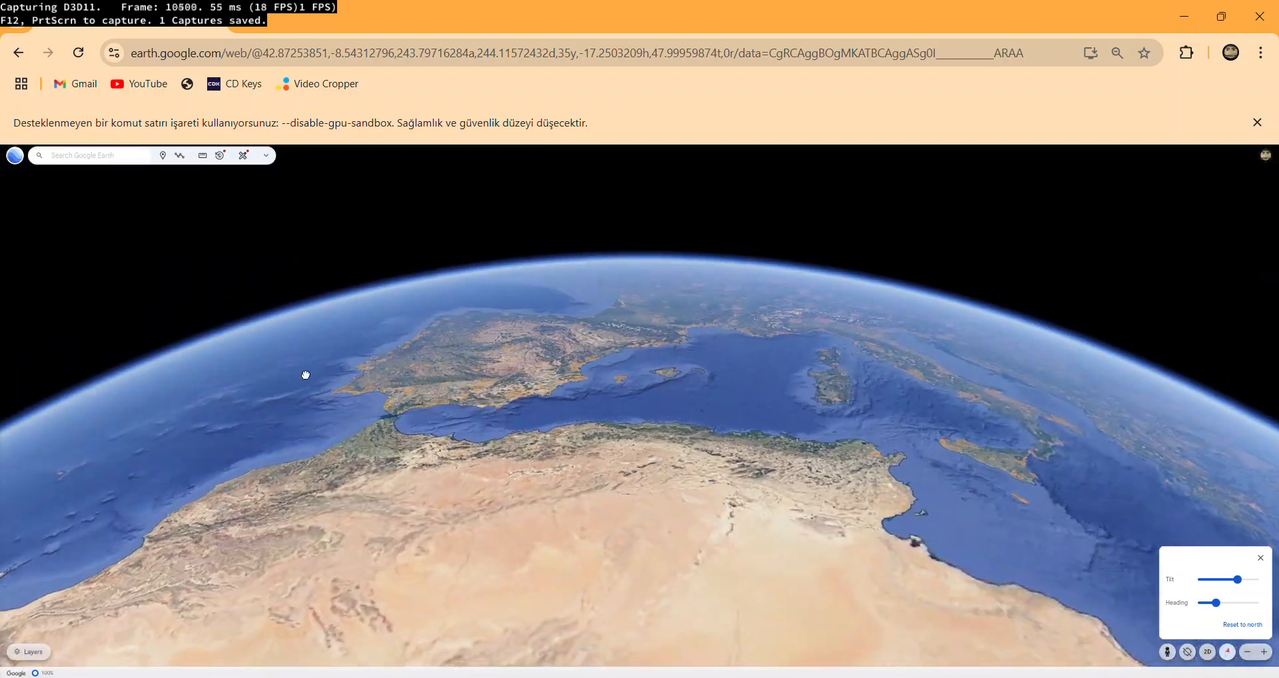
pyautogui.scroll(10, 725, 490)
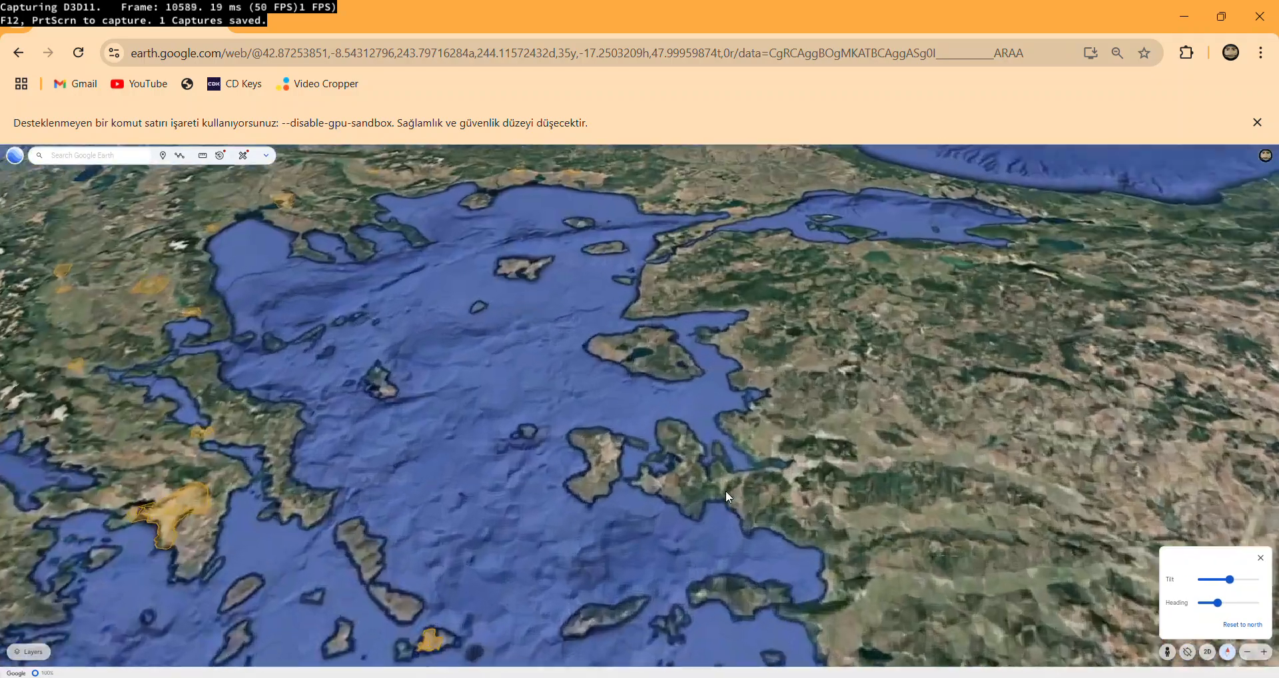
pyautogui.scroll(3, 696, 425)
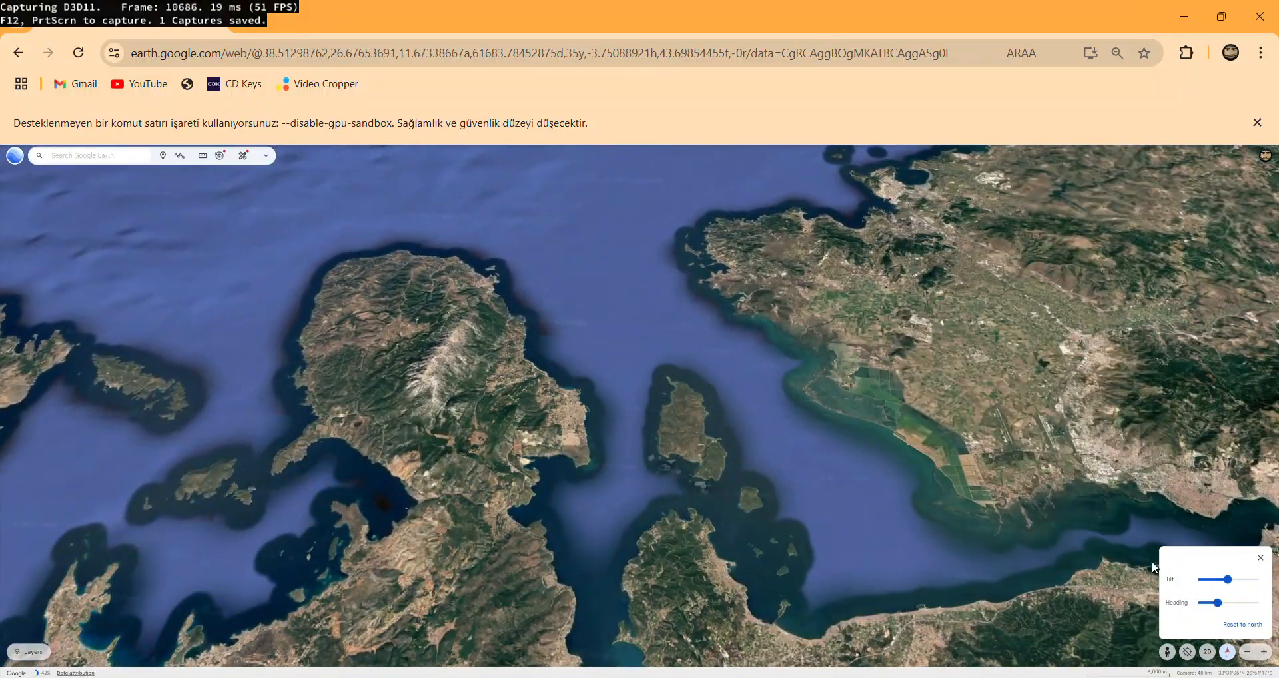
pyautogui.moveTo(1223, 599); pyautogui.dragTo(1198, 588)
pyautogui.doubleClick(376, 458)
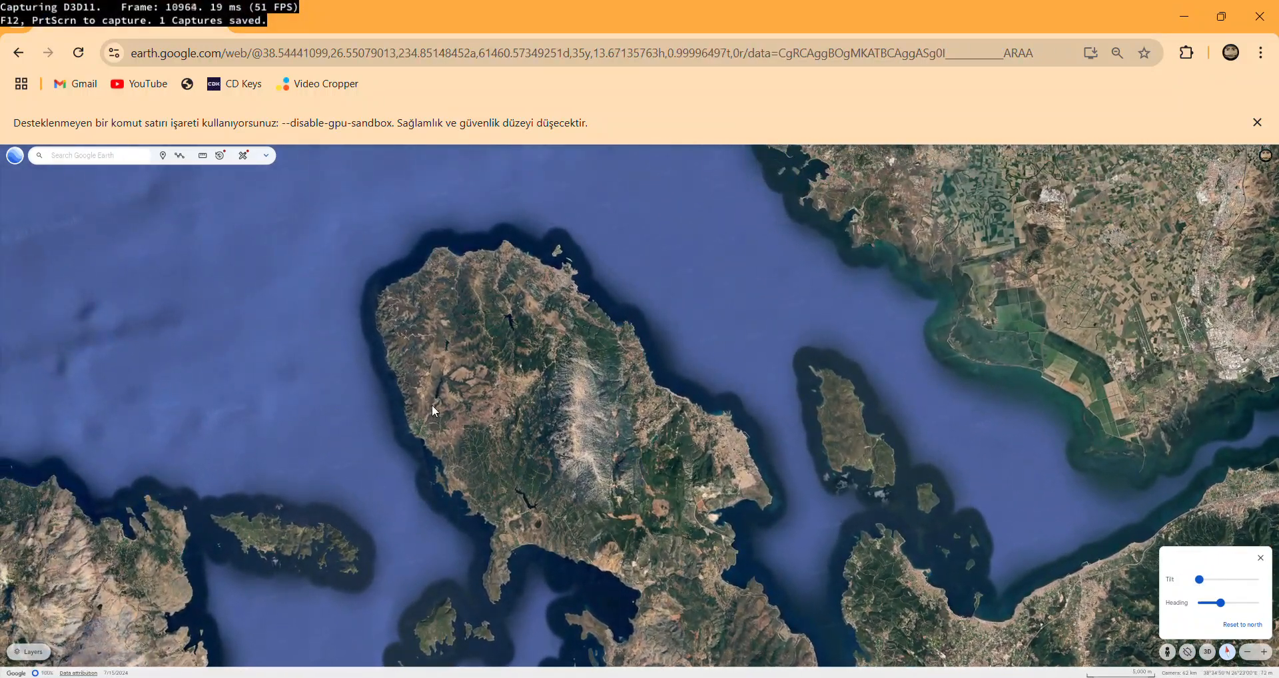
# Compare the peninsula's shape in the Roblox Studio map with the Google Earth view, switching between both programs.
pyautogui.hotkey('alt', 'Tab')
pyautogui.press('e')
pyautogui.moveTo(457, 409); pyautogui.dragTo(456, 407, button='right')
pyautogui.press('w')
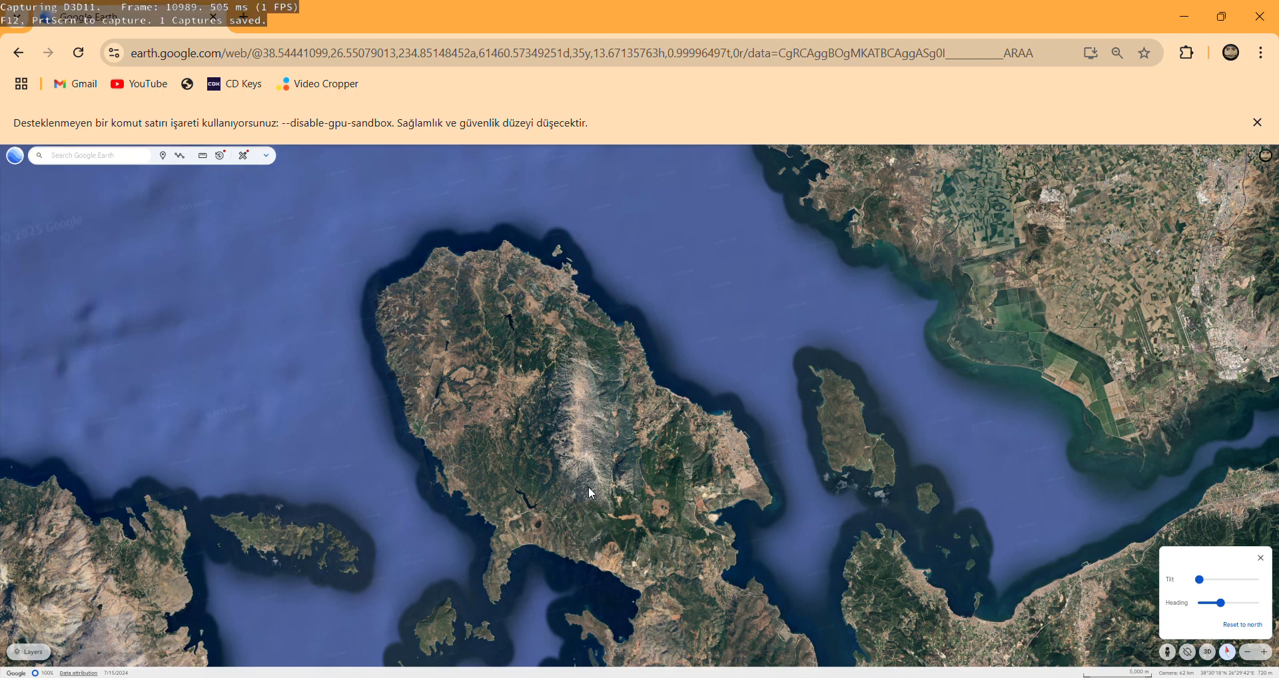
pyautogui.hotkey('alt', 'Tab')
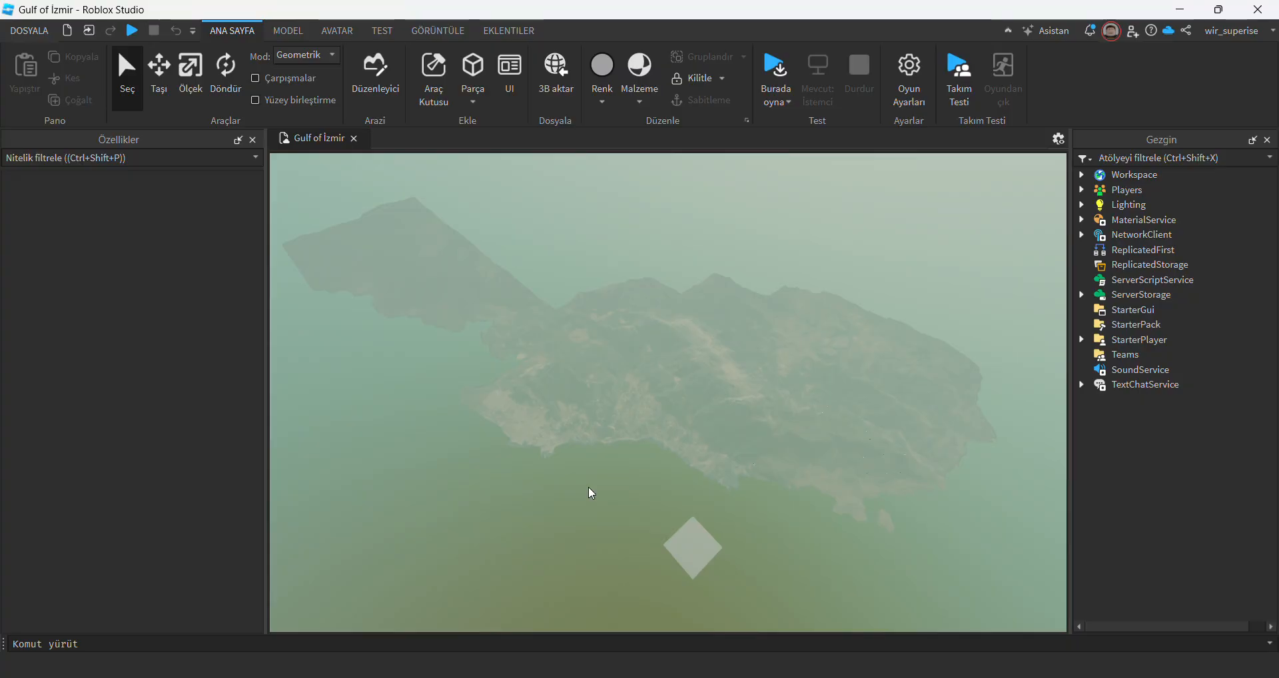
pyautogui.moveTo(630, 445)
pyautogui.mouseDown(button='right')
pyautogui.moveTo(683, 454)
pyautogui.moveTo(626, 436)
pyautogui.mouseUp(button='right')
pyautogui.hotkey('alt', 'Tab')
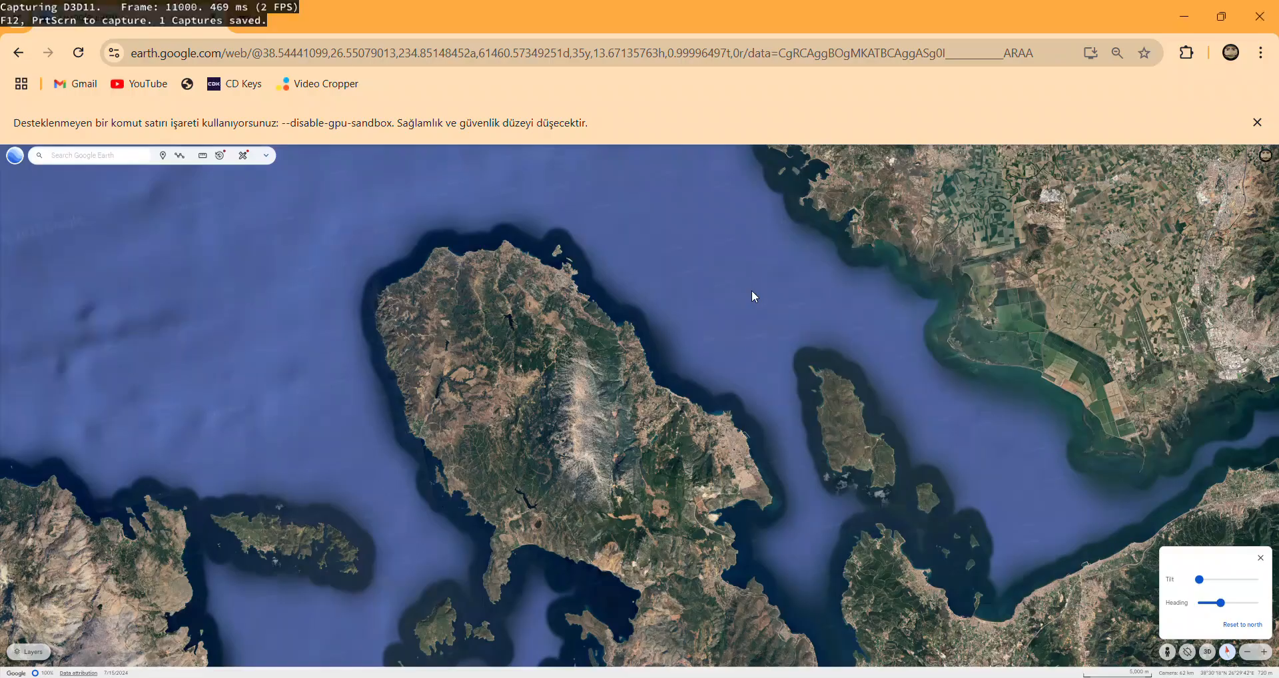
pyautogui.hotkey('alt', 'Tab')
pyautogui.hotkey('alt', 'Tab')
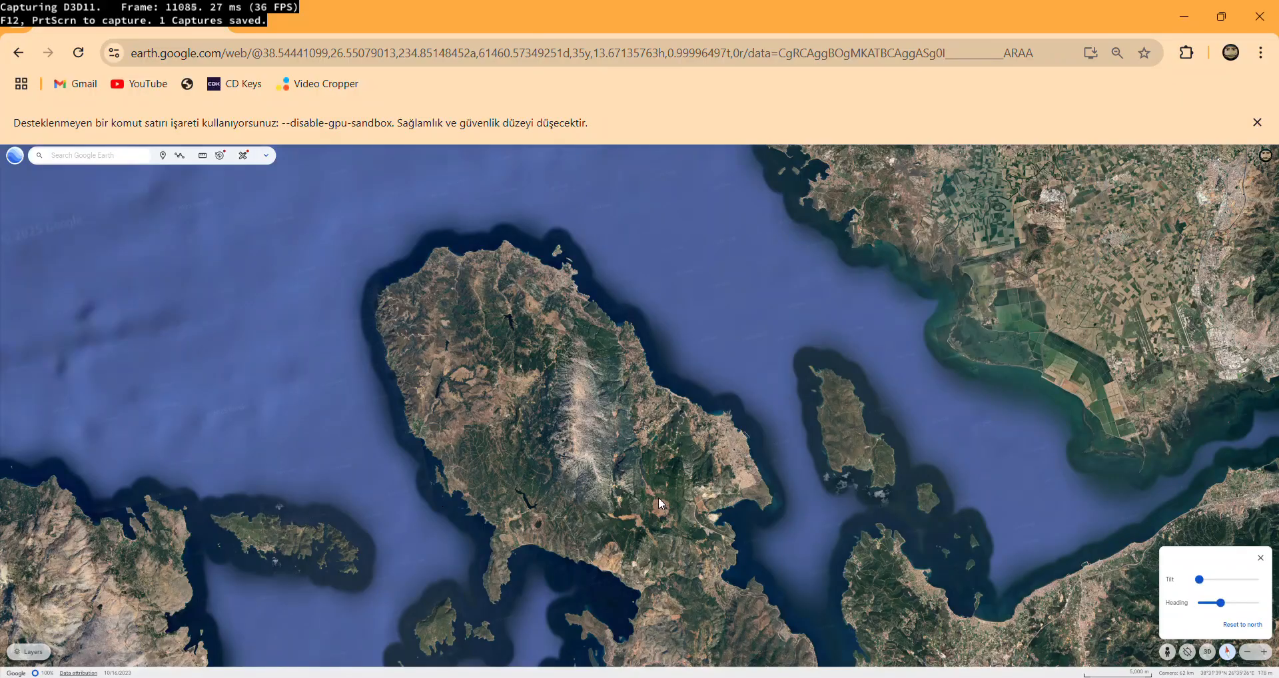
pyautogui.hotkey('alt', 'Tab')
# Inspect the Gulf of İzmir map's coast, mountains and hillside terrain up close in Roblox Studio.
pyautogui.moveTo(646, 434)
pyautogui.mouseDown(button='right')
pyautogui.moveTo(613, 450)
pyautogui.moveTo(805, 430)
pyautogui.moveTo(905, 366)
pyautogui.moveTo(828, 311)
pyautogui.moveTo(942, 531)
pyautogui.moveTo(709, 522)
pyautogui.mouseUp(button='right')
pyautogui.scroll(10, 703, 477)
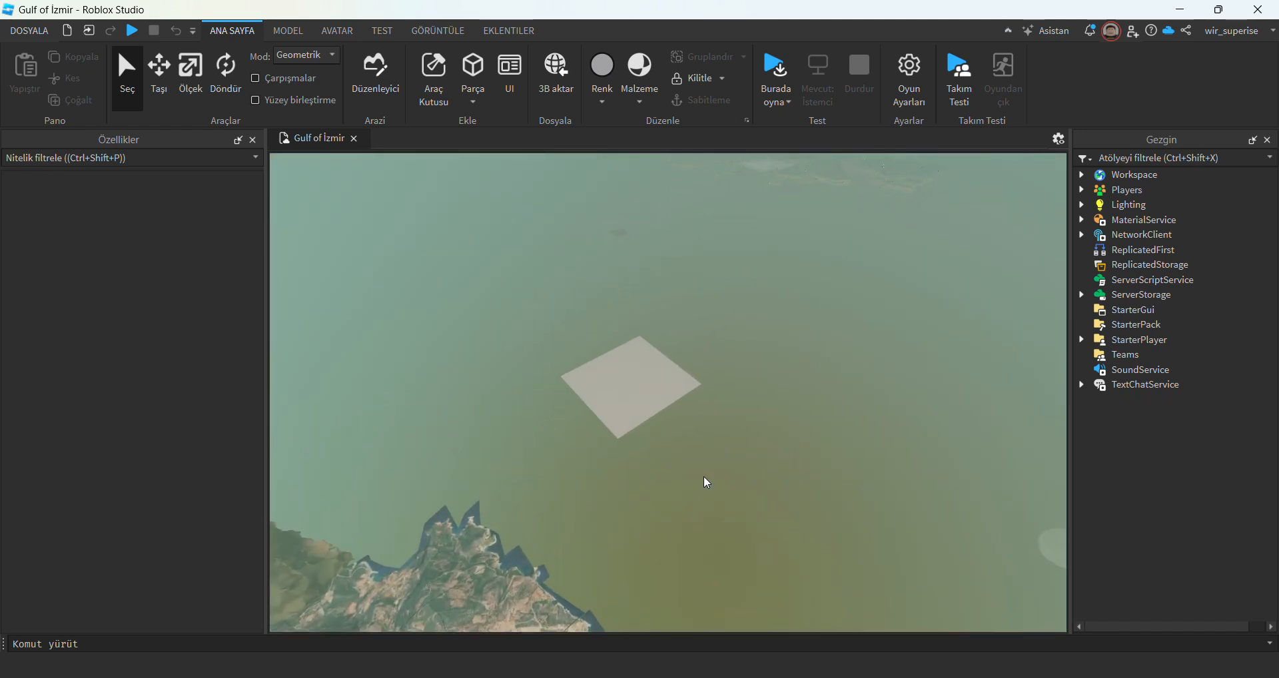
pyautogui.moveTo(703, 476); pyautogui.dragTo(703, 477, button='right')
pyautogui.scroll(-5, 704, 477)
pyautogui.scroll(10, 704, 476)
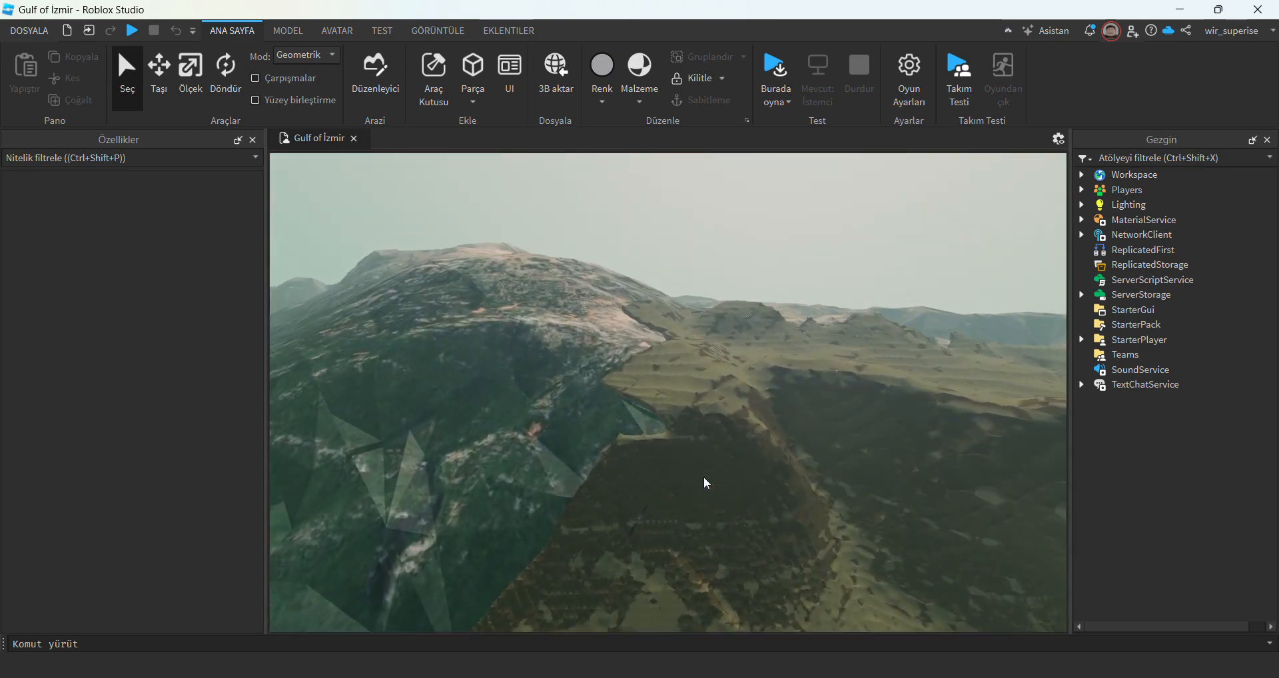
pyautogui.scroll(-10, 705, 479)
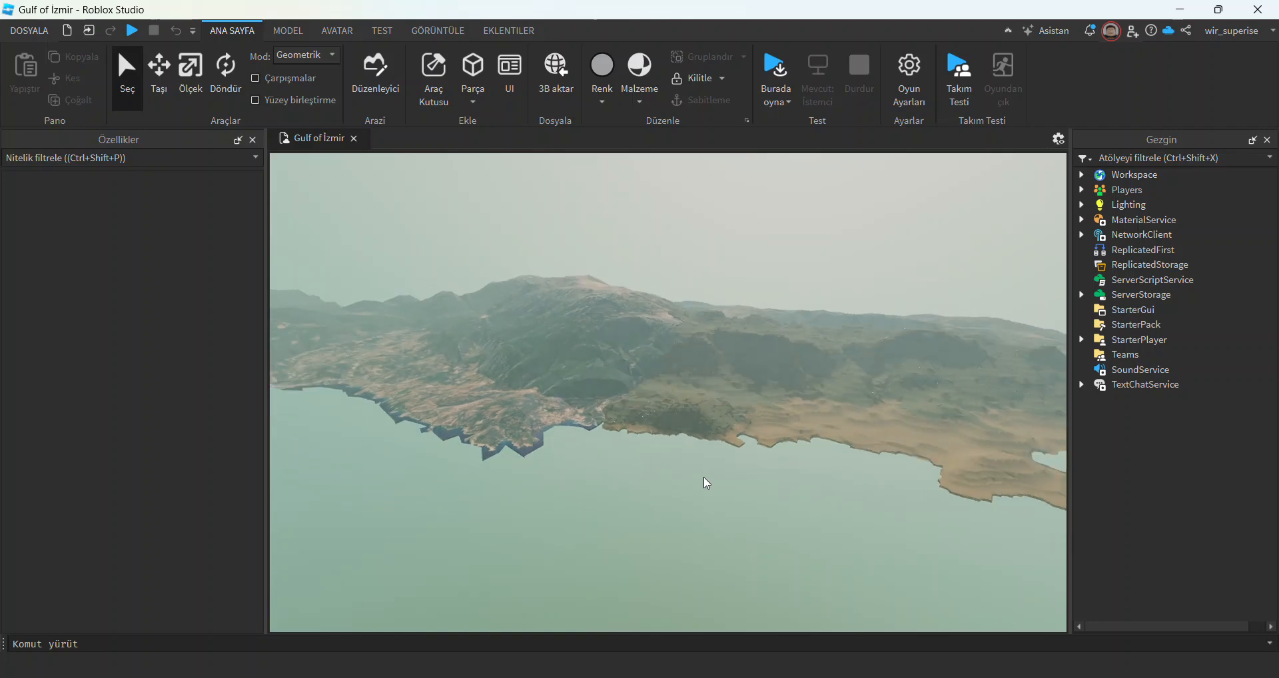
pyautogui.scroll(-8, 643, 500)
# Close the Gulf of İzmir place and show the list of recently opened experiences.
pyautogui.moveTo(643, 499); pyautogui.dragTo(371, 155, button='right')
pyautogui.click(354, 139)
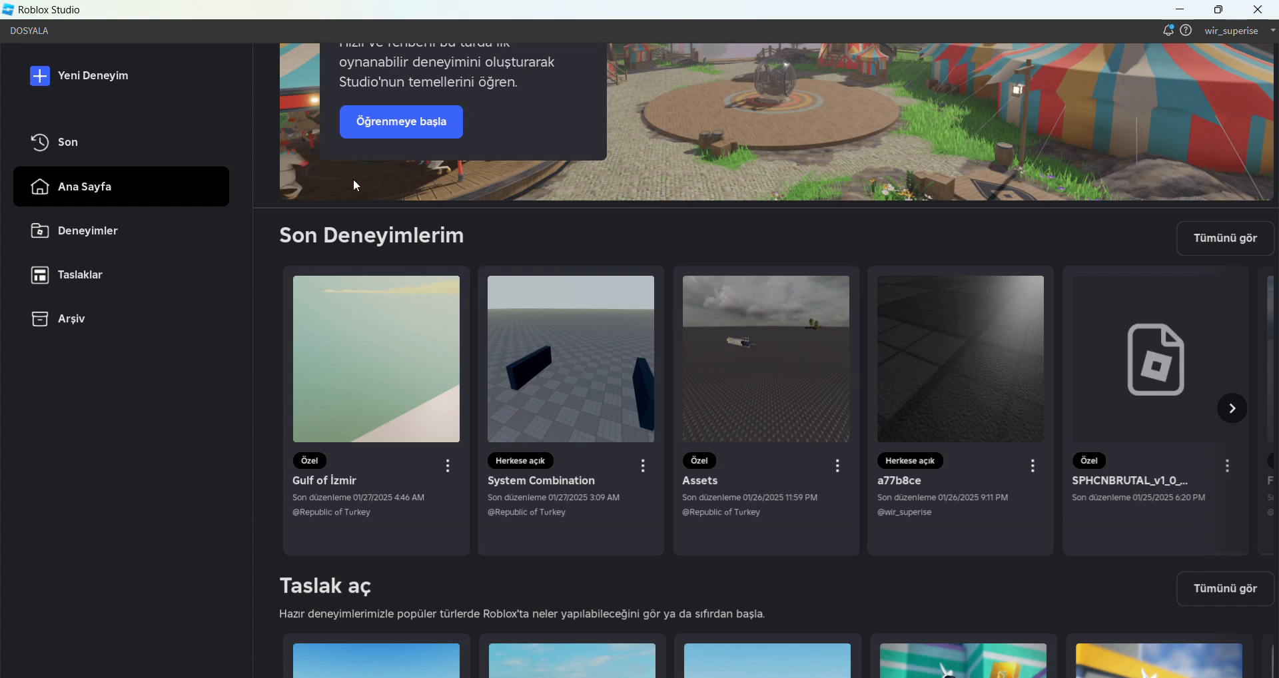
pyautogui.click(163, 148)
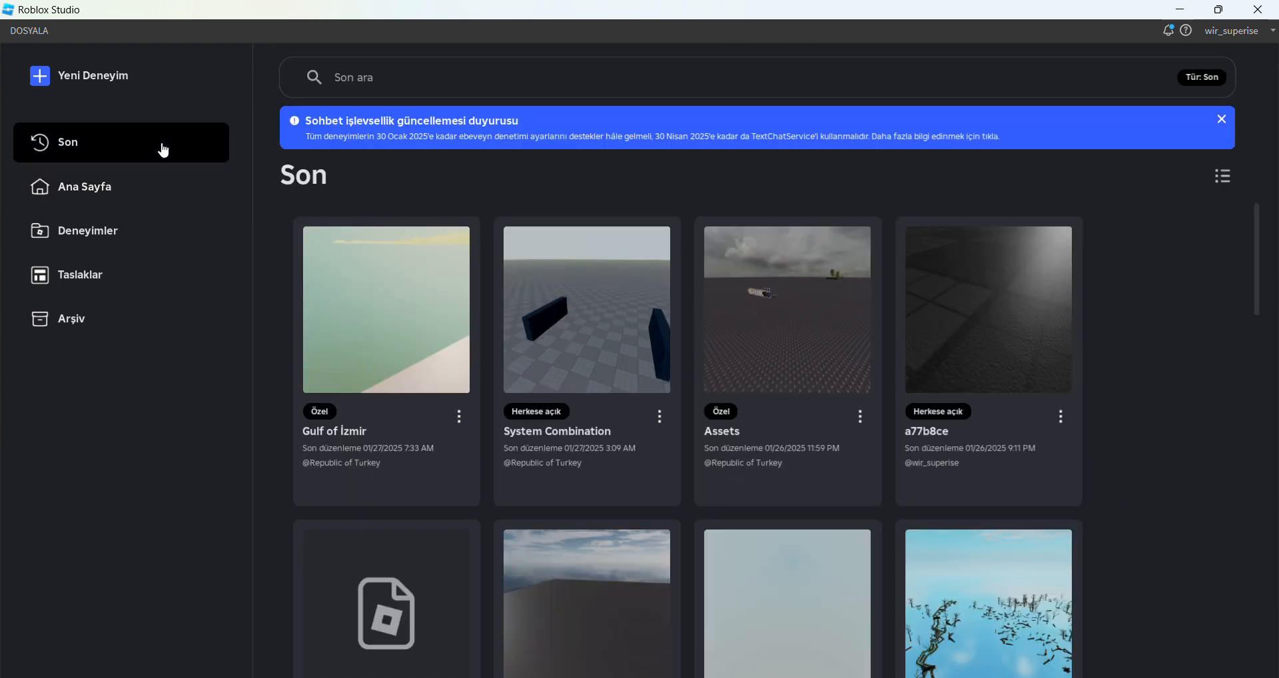
# Create a new Roblox Studio place from the Baseplate template.
pyautogui.click(141, 252)
pyautogui.click(136, 281)
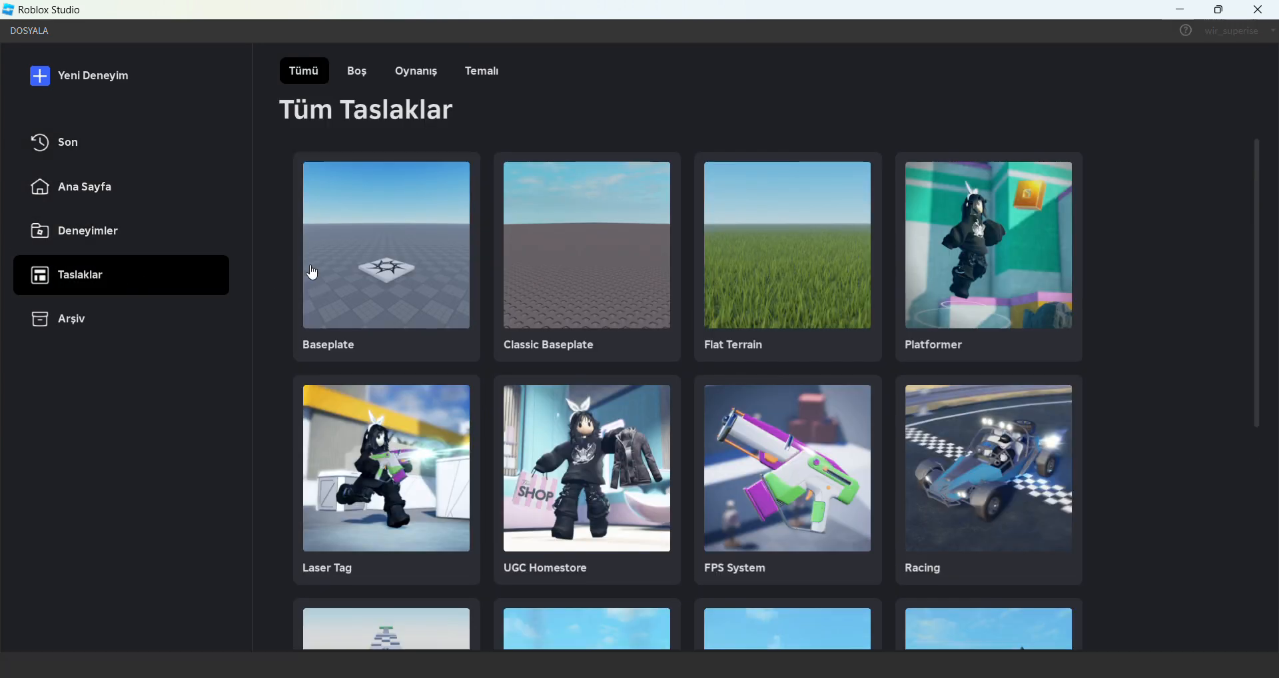
pyautogui.click(308, 274)
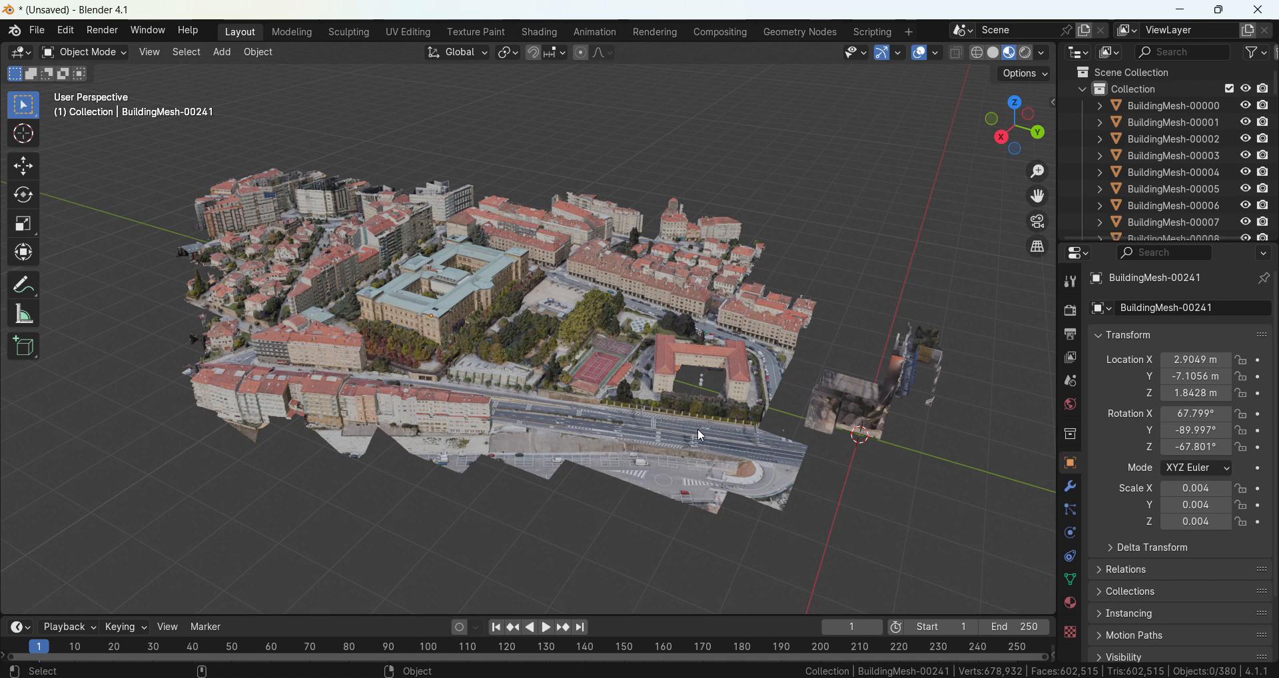
# Switch to Blender and delete all building meshes of the captured city from the scene.
pyautogui.press('a')
pyautogui.press('Delete')
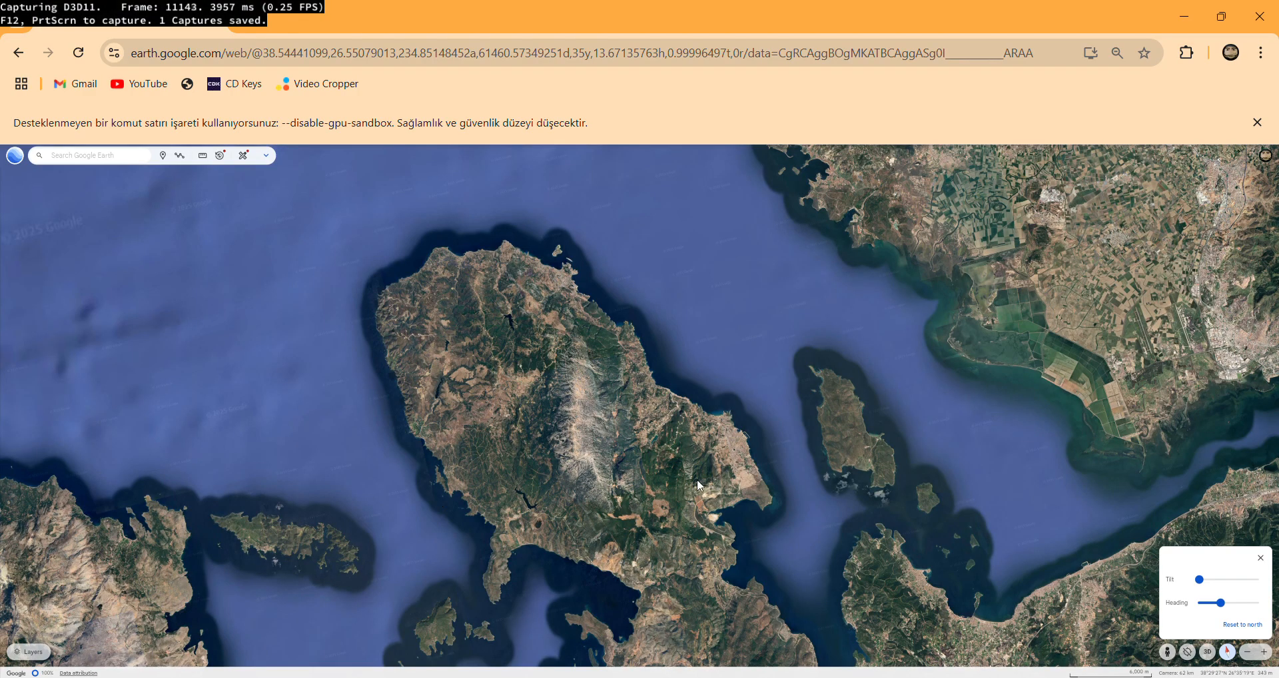
# Switch to Google Earth, travel from Turkey to a mountain area beside a lake in the Alps and tilt the view.
pyautogui.scroll(-10, 596, 429)
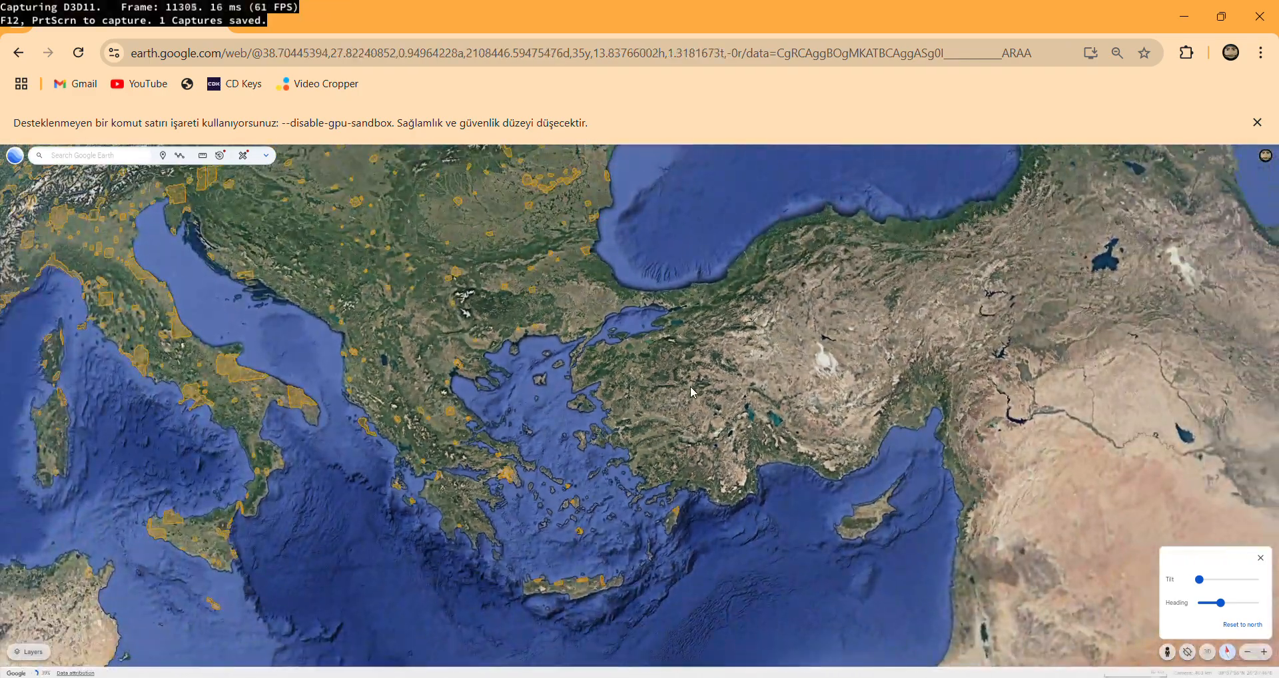
pyautogui.moveTo(488, 381); pyautogui.dragTo(696, 427)
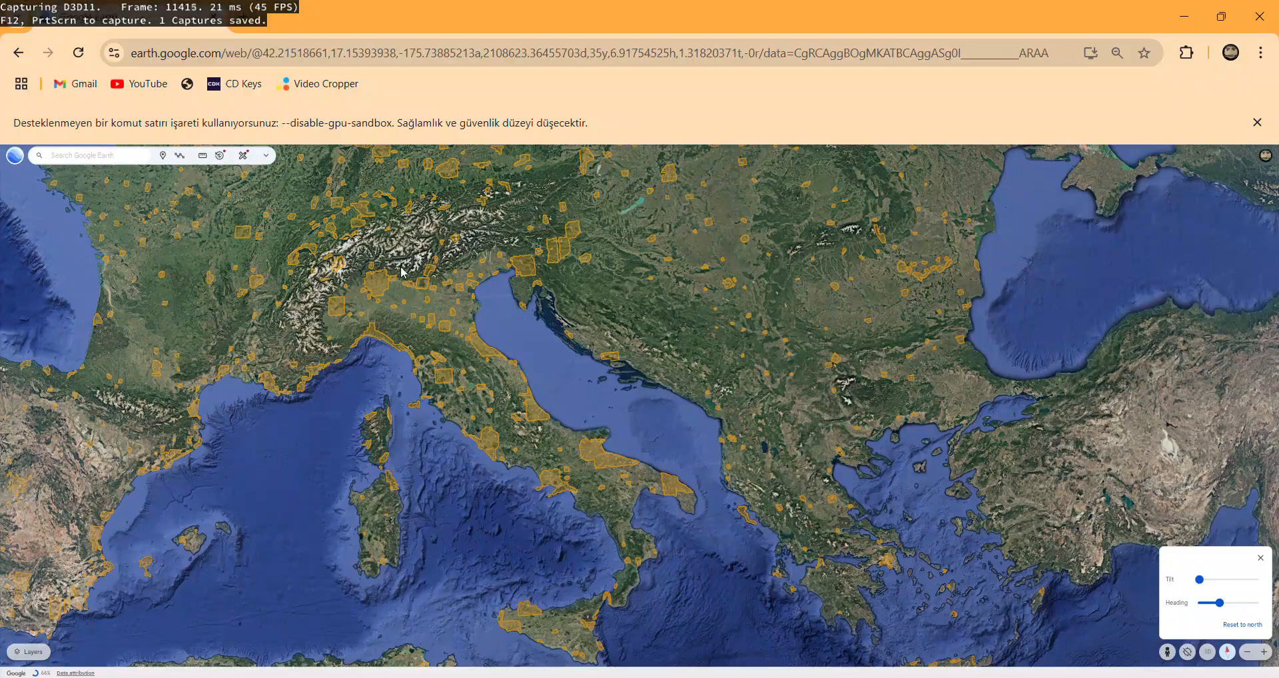
pyautogui.scroll(5, 565, 361)
pyautogui.scroll(5, 565, 362)
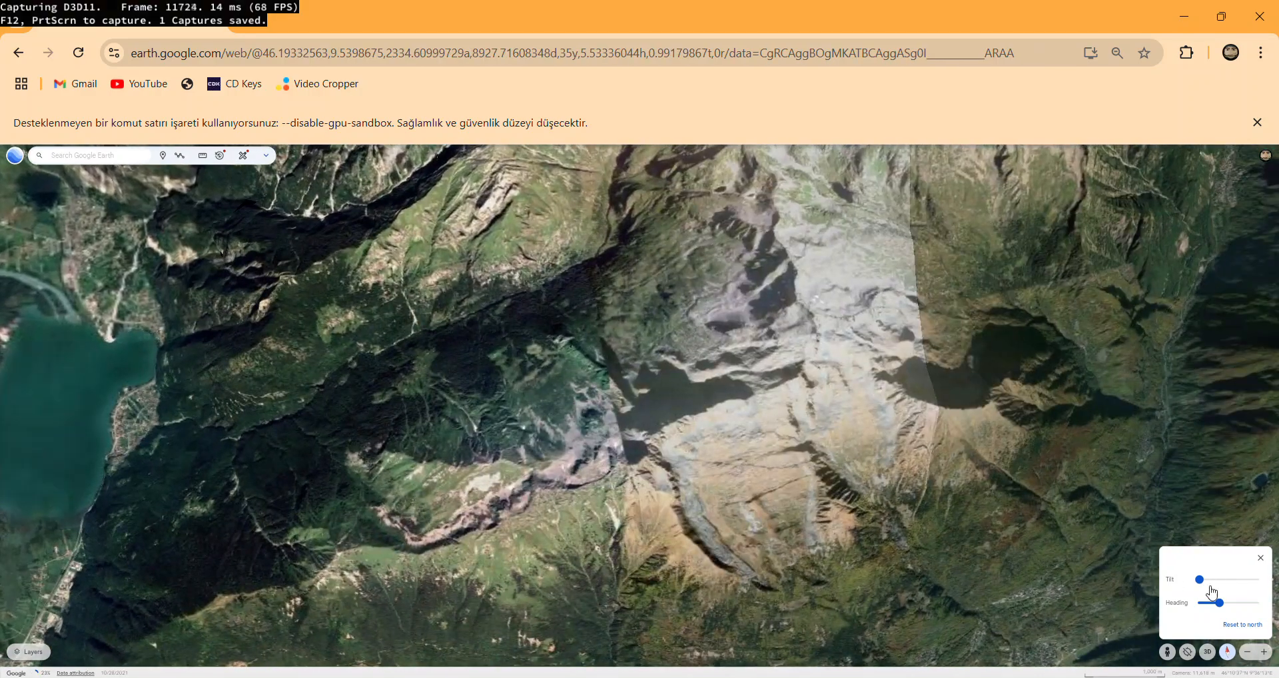
pyautogui.moveTo(1199, 579)
pyautogui.mouseDown()
pyautogui.moveTo(1242, 578)
pyautogui.moveTo(1212, 578)
pyautogui.mouseUp()
pyautogui.moveTo(466, 393); pyautogui.dragTo(386, 340)
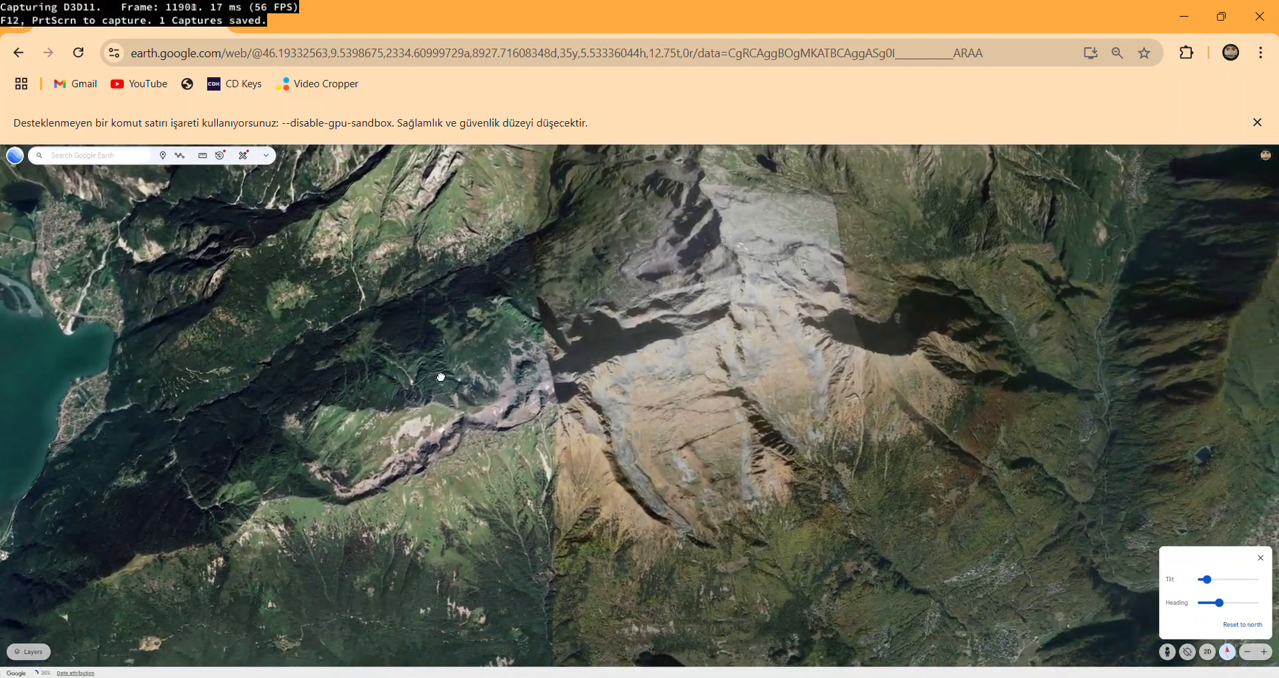
pyautogui.moveTo(1224, 601)
pyautogui.mouseDown()
pyautogui.moveTo(1246, 578)
pyautogui.moveTo(1227, 578)
pyautogui.mouseUp()
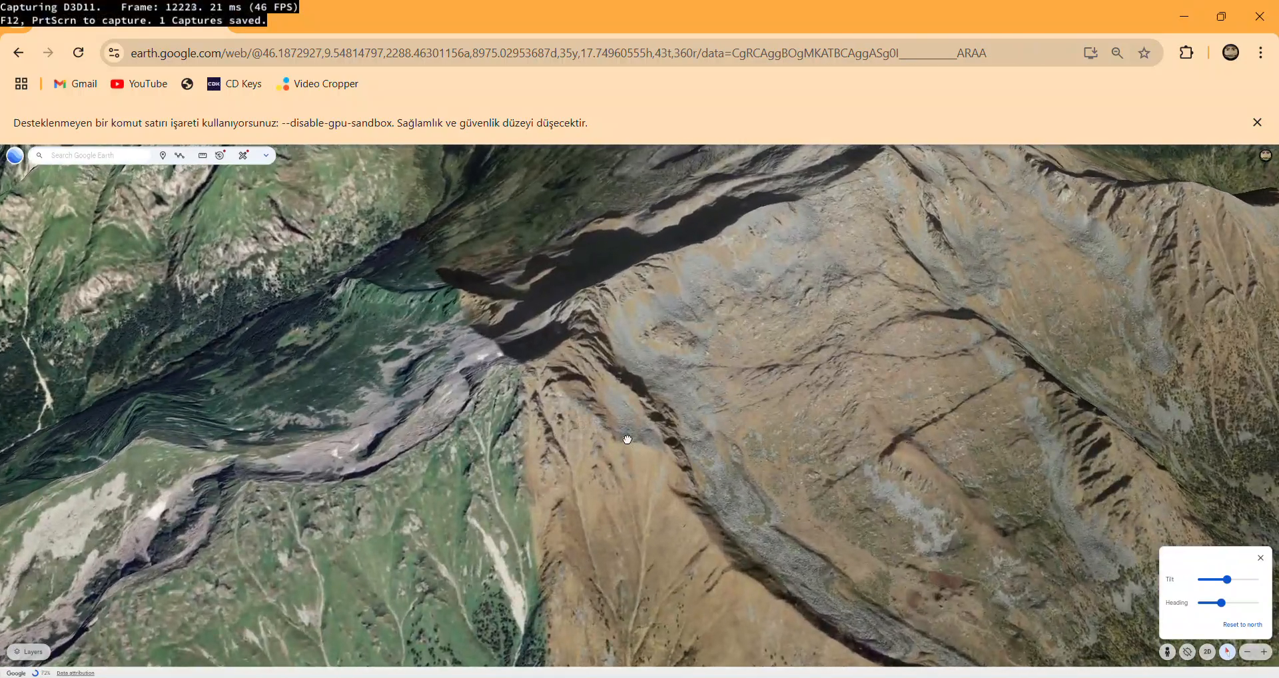
# Examine the bare brown mountain ridge from different headings, from the whole massif down to its rock surface.
pyautogui.moveTo(625, 435); pyautogui.dragTo(613, 407)
pyautogui.scroll(-5, 705, 416)
pyautogui.moveTo(678, 435); pyautogui.dragTo(659, 503)
pyautogui.moveTo(1221, 603); pyautogui.dragTo(1216, 607)
pyautogui.scroll(-5, 645, 438)
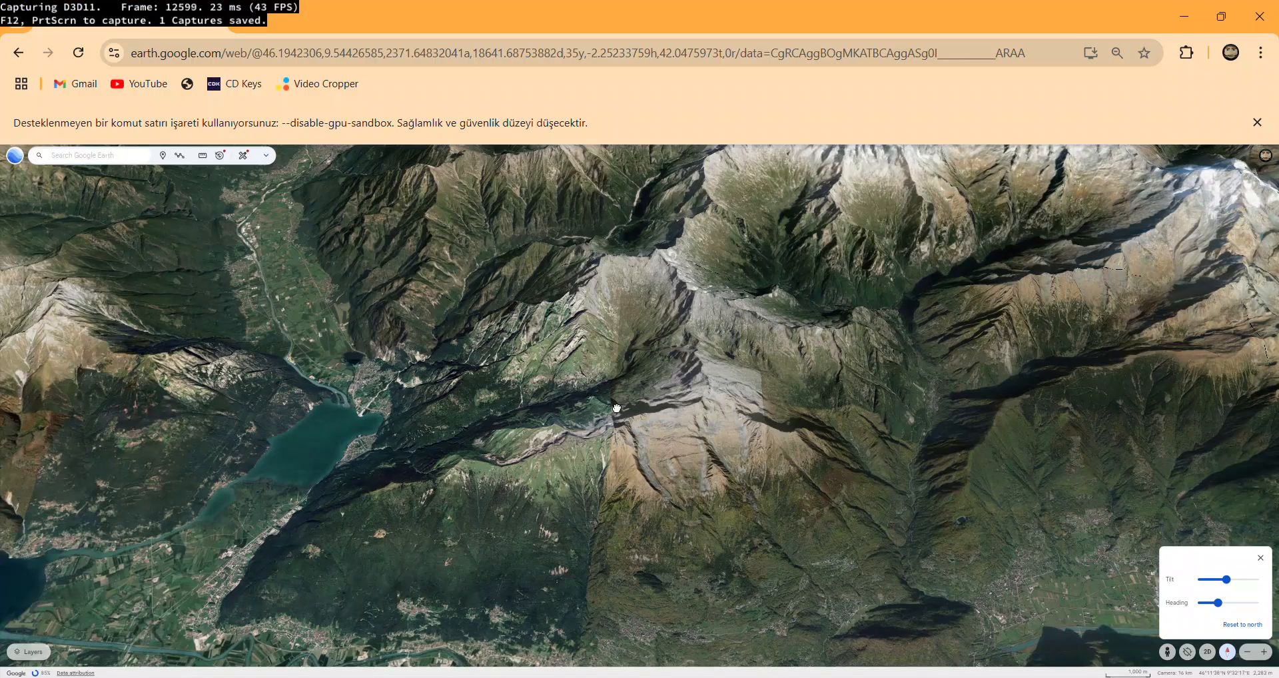
pyautogui.moveTo(617, 408); pyautogui.dragTo(639, 384)
pyautogui.scroll(4, 639, 384)
pyautogui.scroll(6, 649, 393)
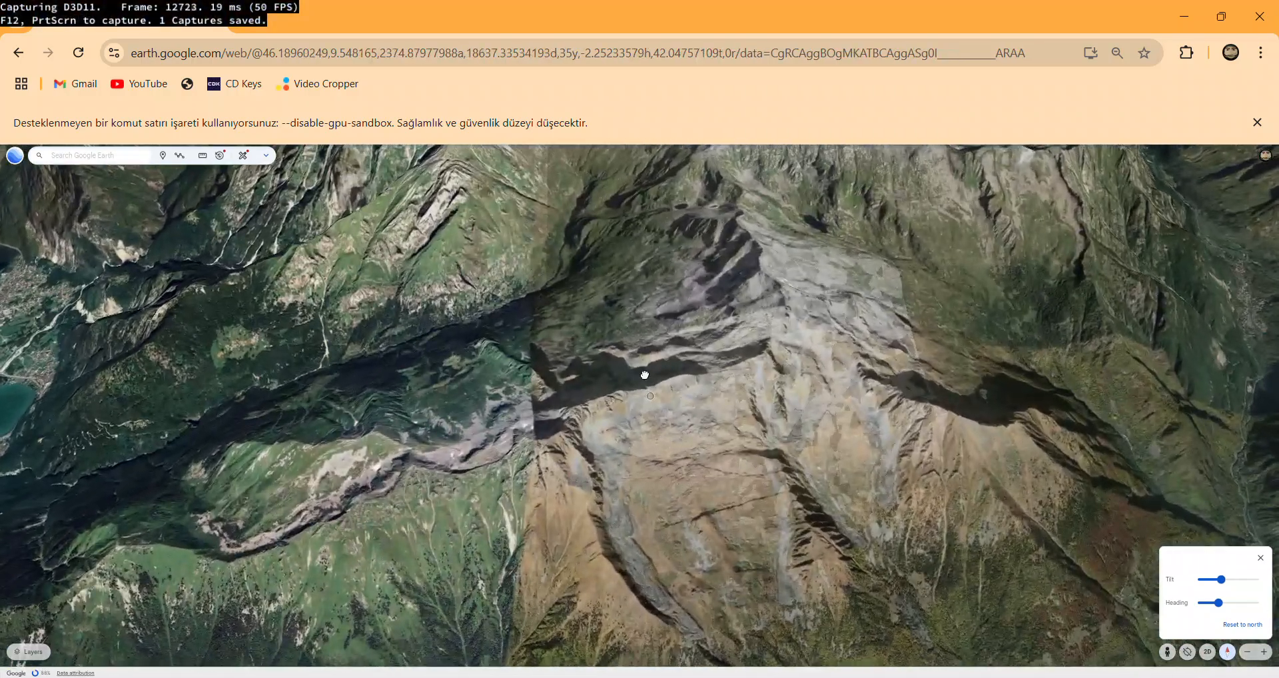
pyautogui.scroll(5, 578, 286)
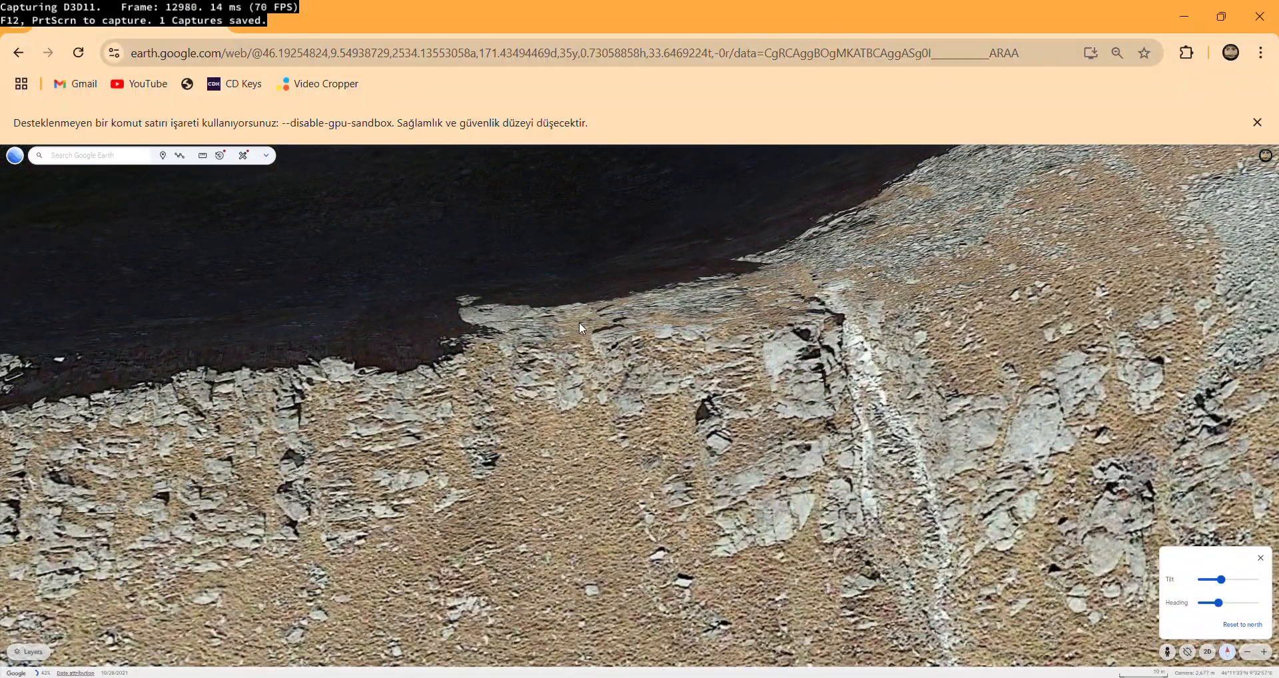
# Inspect the ridge's surroundings and frame the neighbouring green mountain slopes in an oblique view at 42° tilt.
pyautogui.scroll(-3, 618, 366)
pyautogui.scroll(-3, 602, 331)
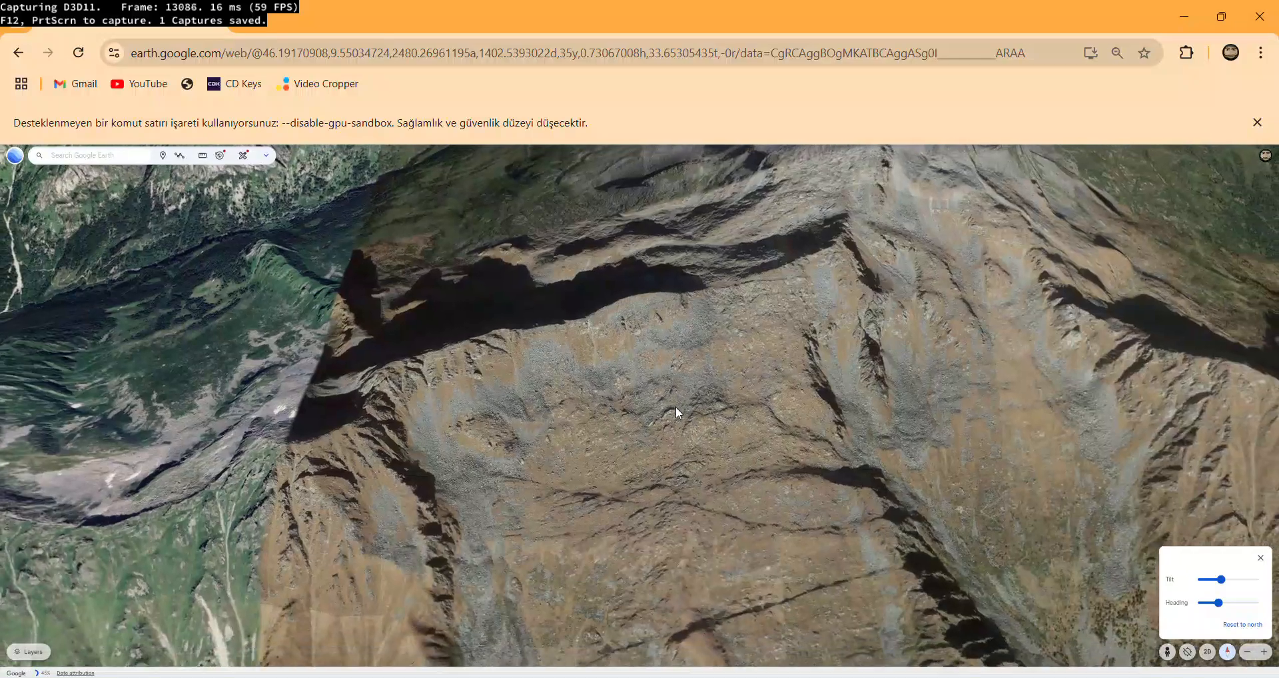
pyautogui.moveTo(656, 316); pyautogui.dragTo(350, 228)
pyautogui.moveTo(1218, 604); pyautogui.dragTo(1236, 581)
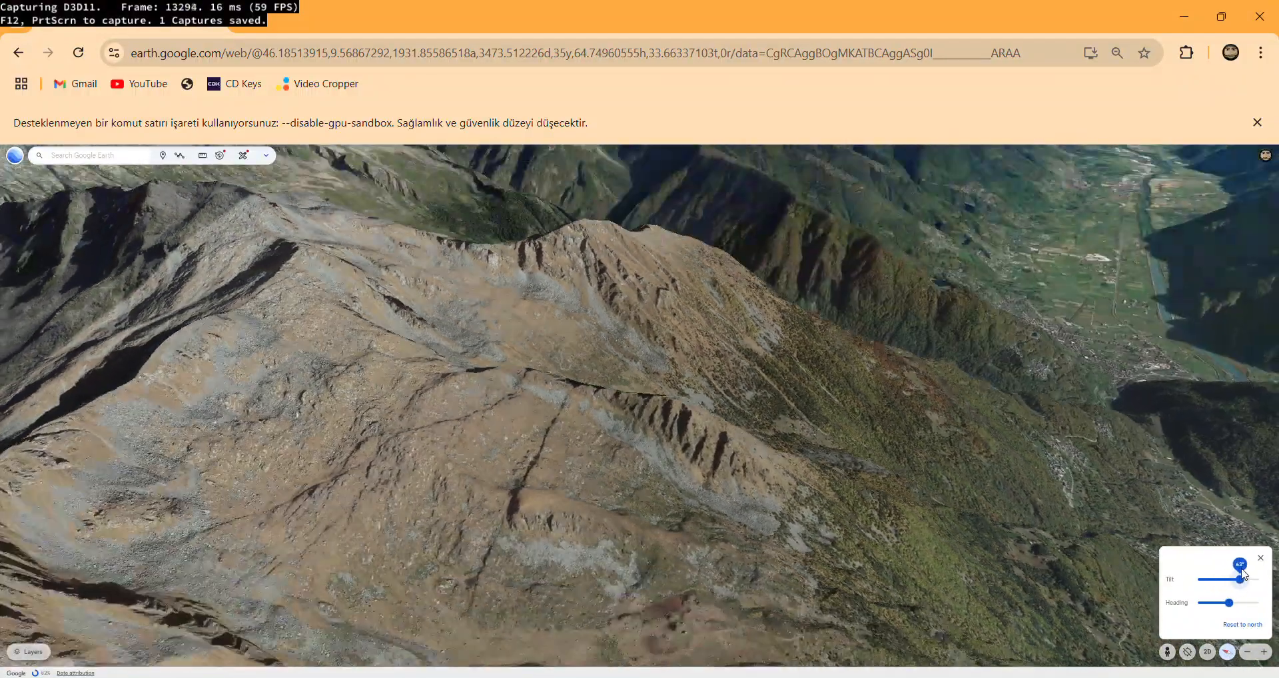
pyautogui.scroll(-2, 694, 578)
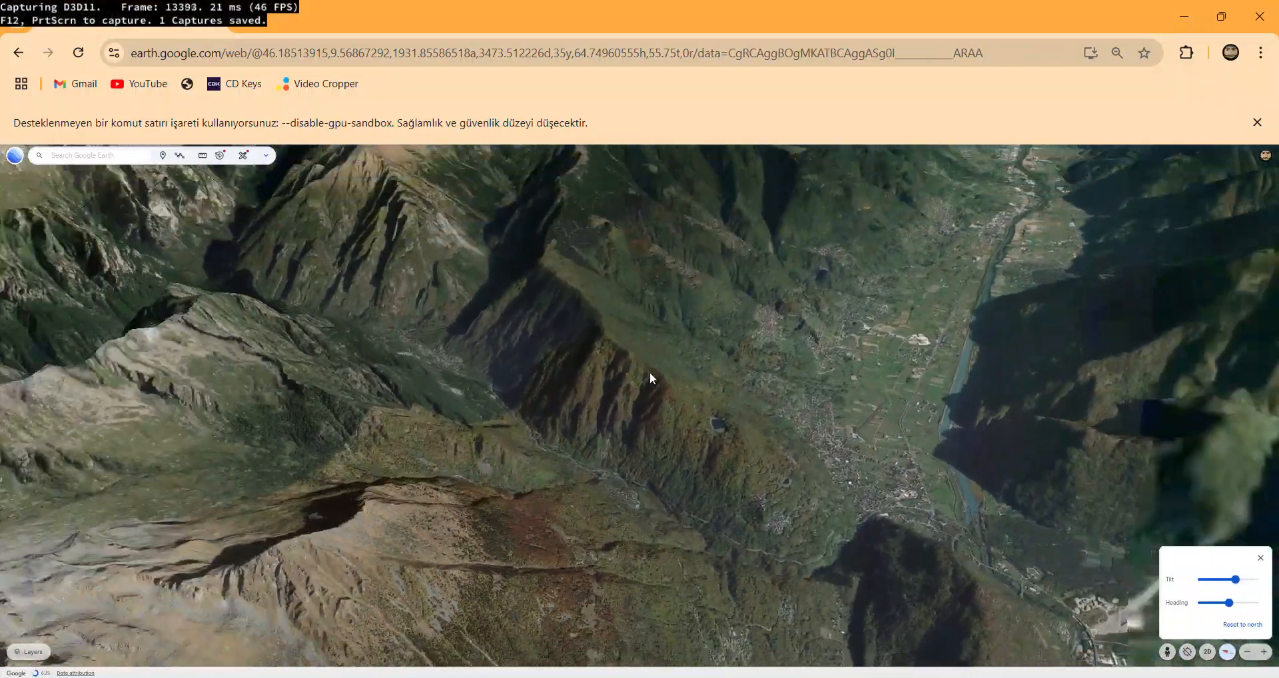
pyautogui.moveTo(650, 377); pyautogui.dragTo(799, 548)
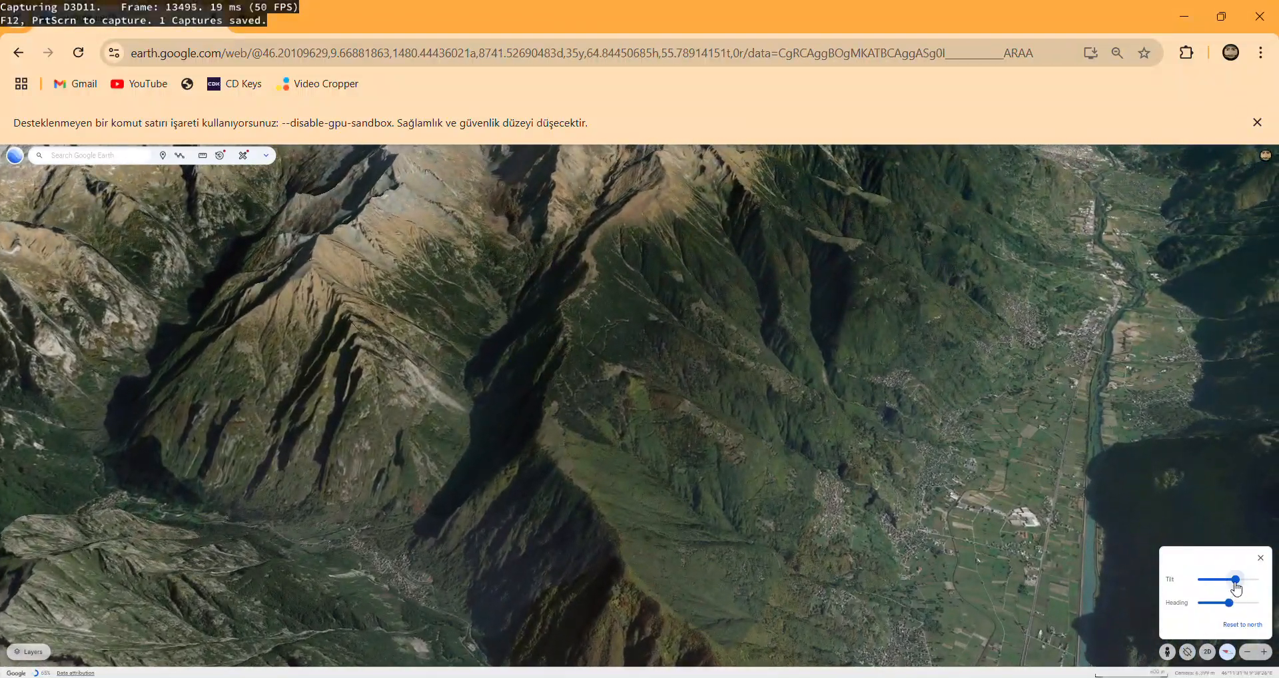
pyautogui.moveTo(1236, 583)
pyautogui.mouseDown()
pyautogui.moveTo(1214, 606)
pyautogui.moveTo(1226, 587)
pyautogui.mouseUp()
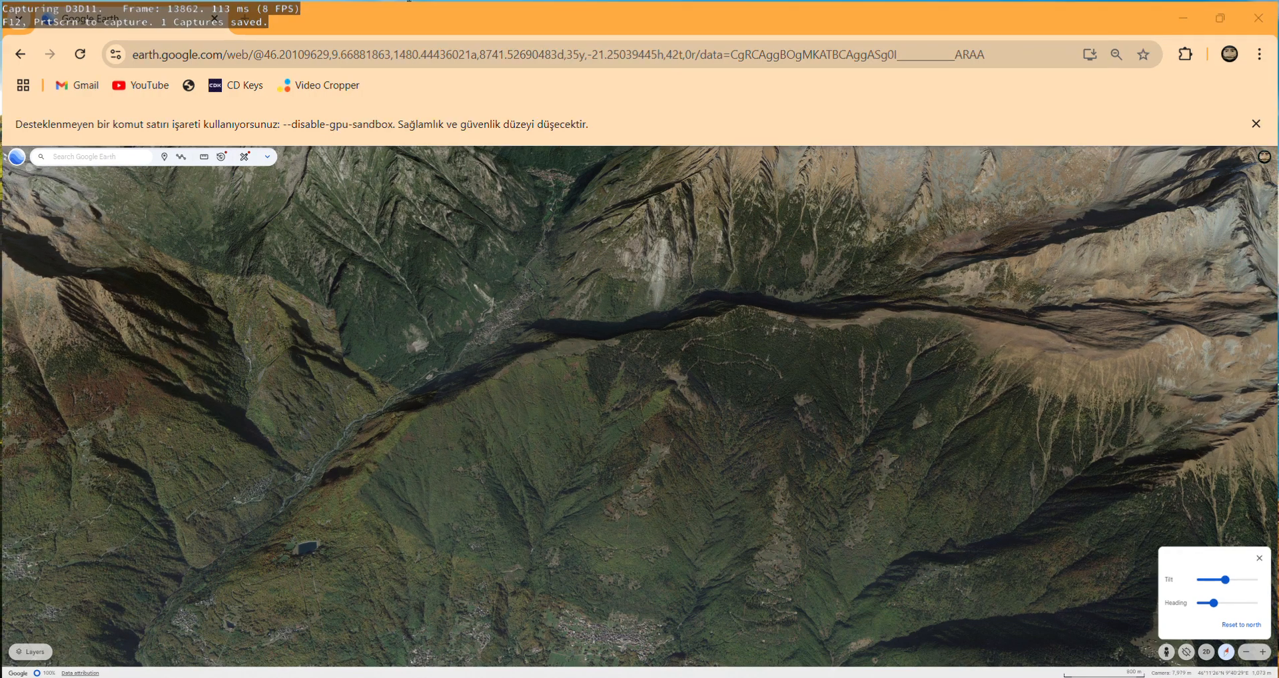
# Launch RenderDoc from the desktop and close the Google Earth browser window.
pyautogui.press('super+d')
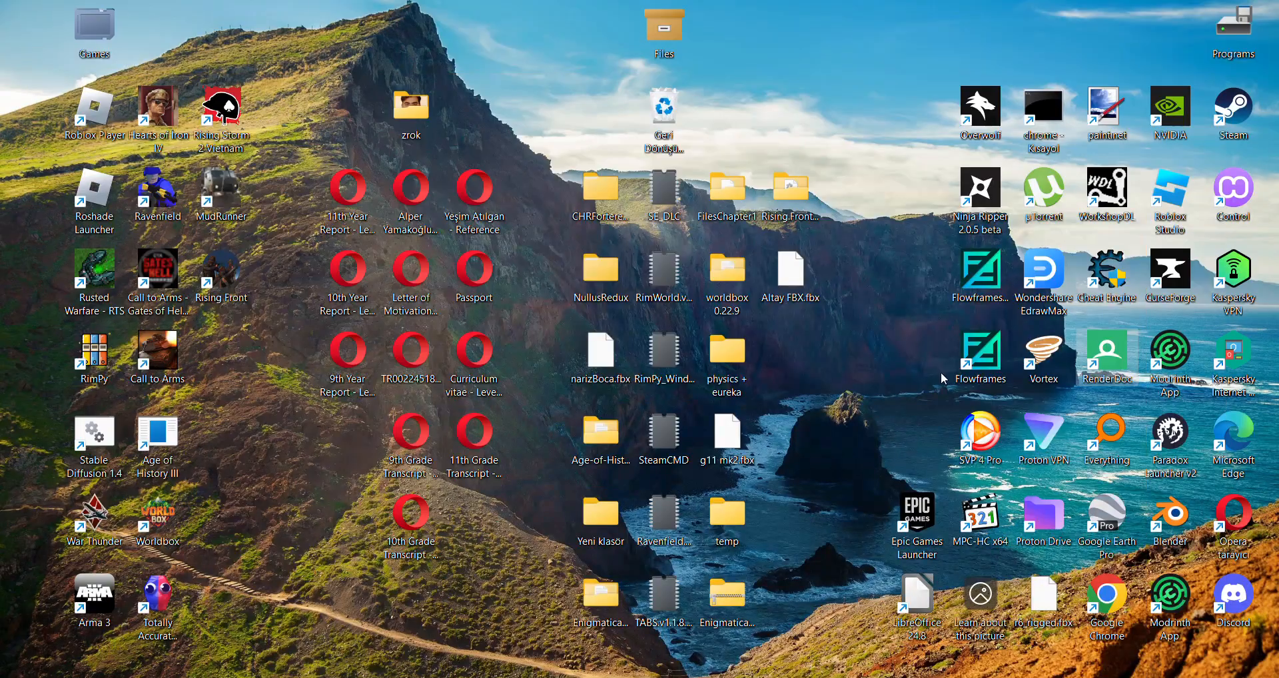
pyautogui.doubleClick(1108, 354)
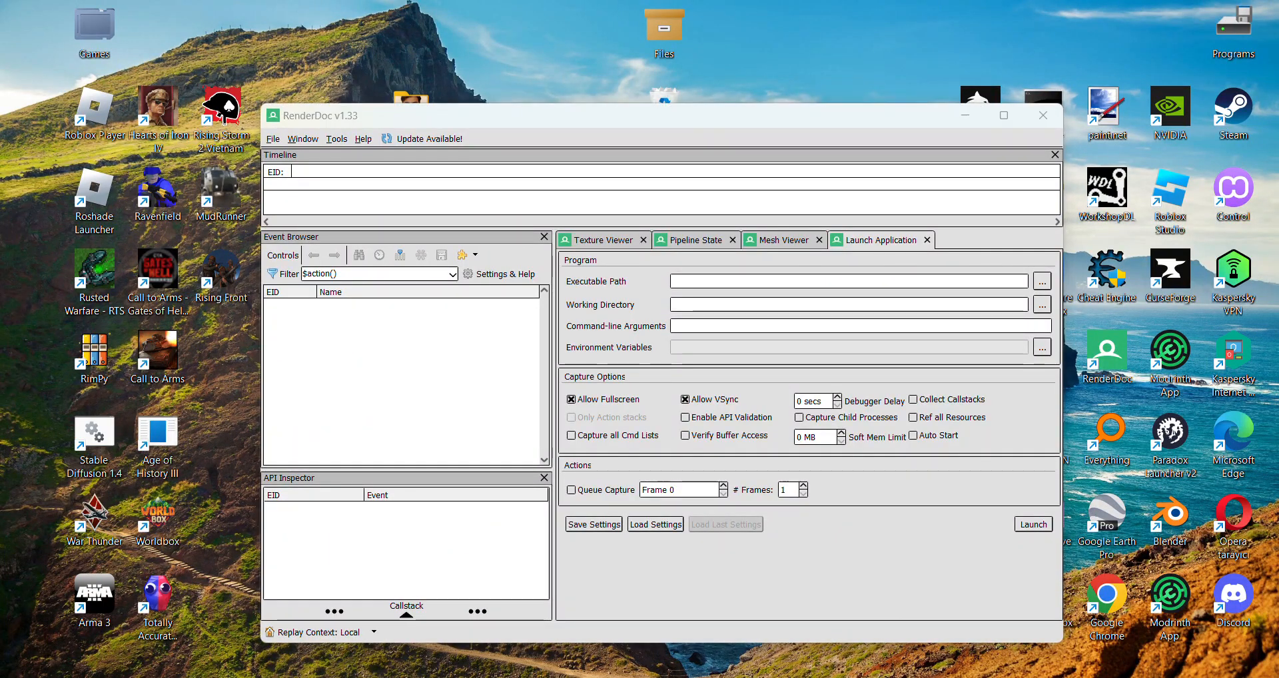
pyautogui.hotkey('alt', 'Tab')
pyautogui.click(242, 52)
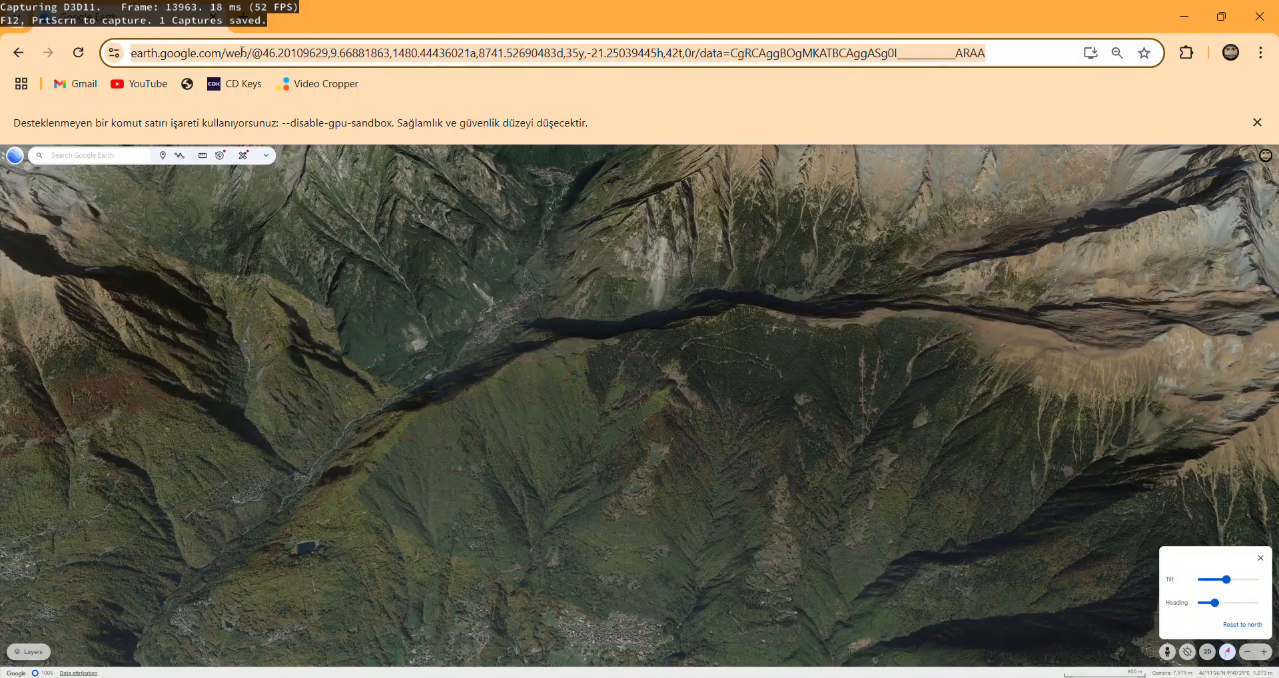
pyautogui.click(213, 15)
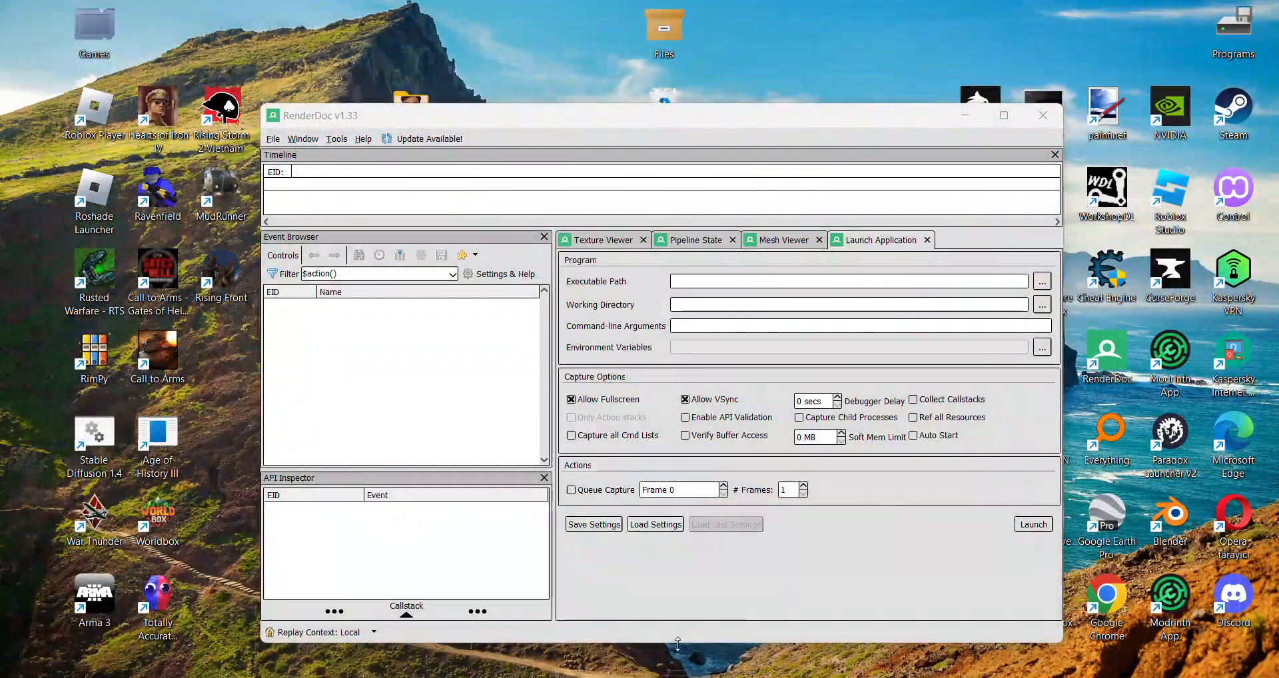
# Open Task Manager, end the remaining Google Chrome background processes and close Task Manager.
pyautogui.press('super')
pyautogui.write('görev')
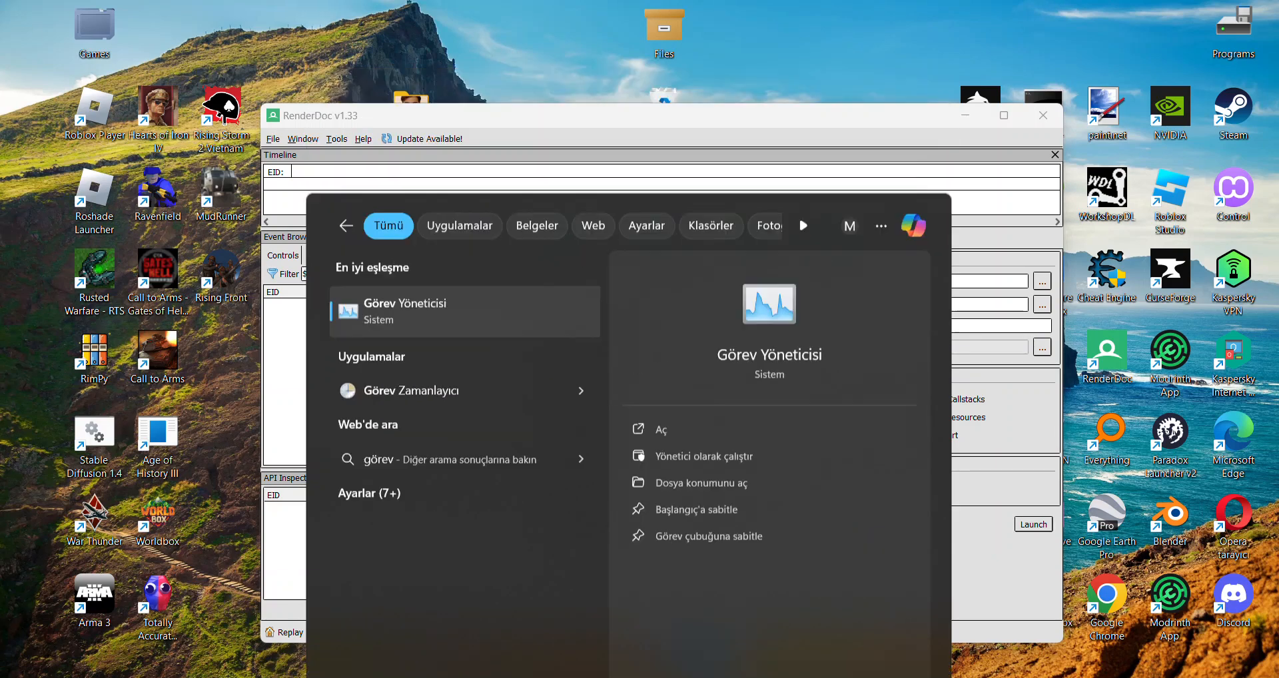
pyautogui.press('Return')
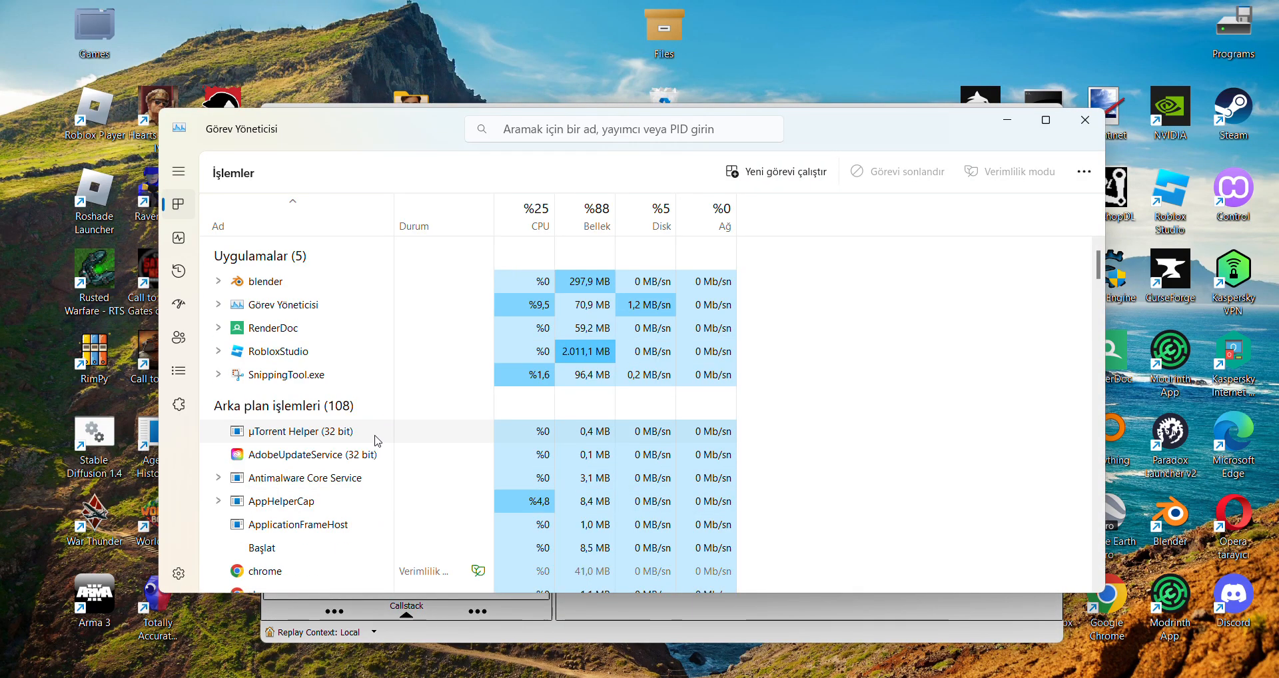
pyautogui.scroll(-1, 343, 470)
pyautogui.scroll(-2, 334, 513)
pyautogui.scroll(-1, 331, 513)
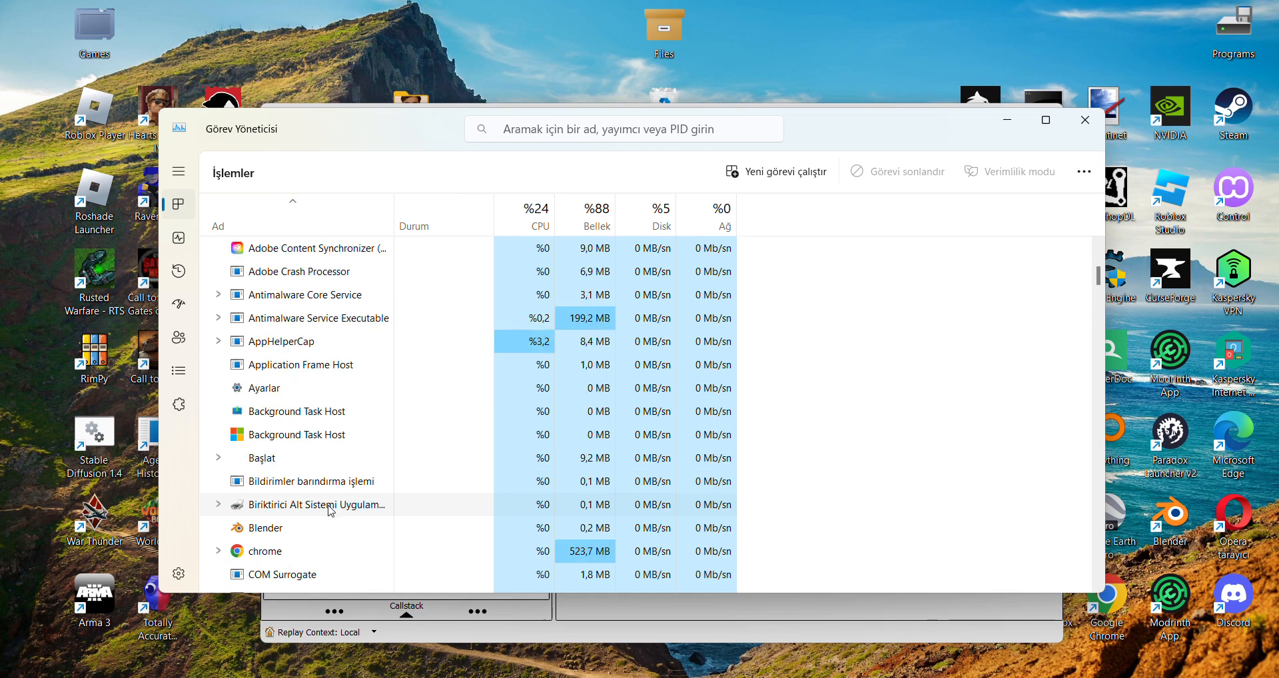
pyautogui.rightClick(287, 552)
pyautogui.scroll(-10, 278, 539)
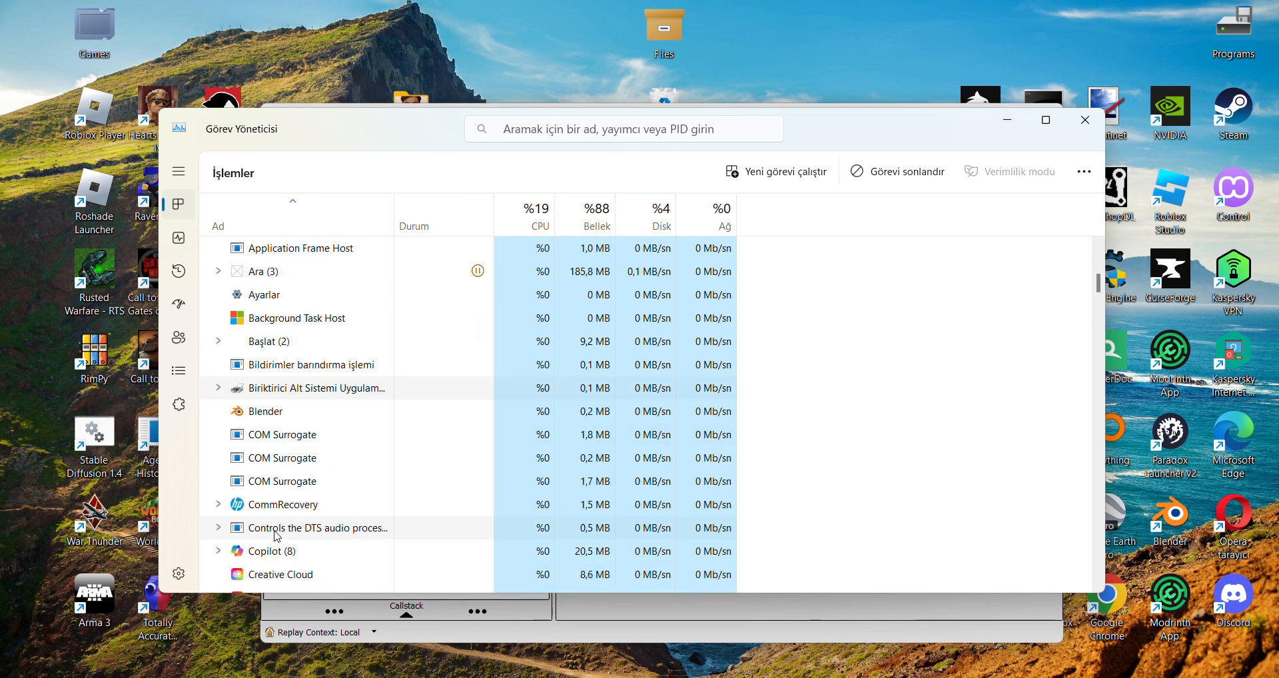
pyautogui.scroll(-2, 279, 535)
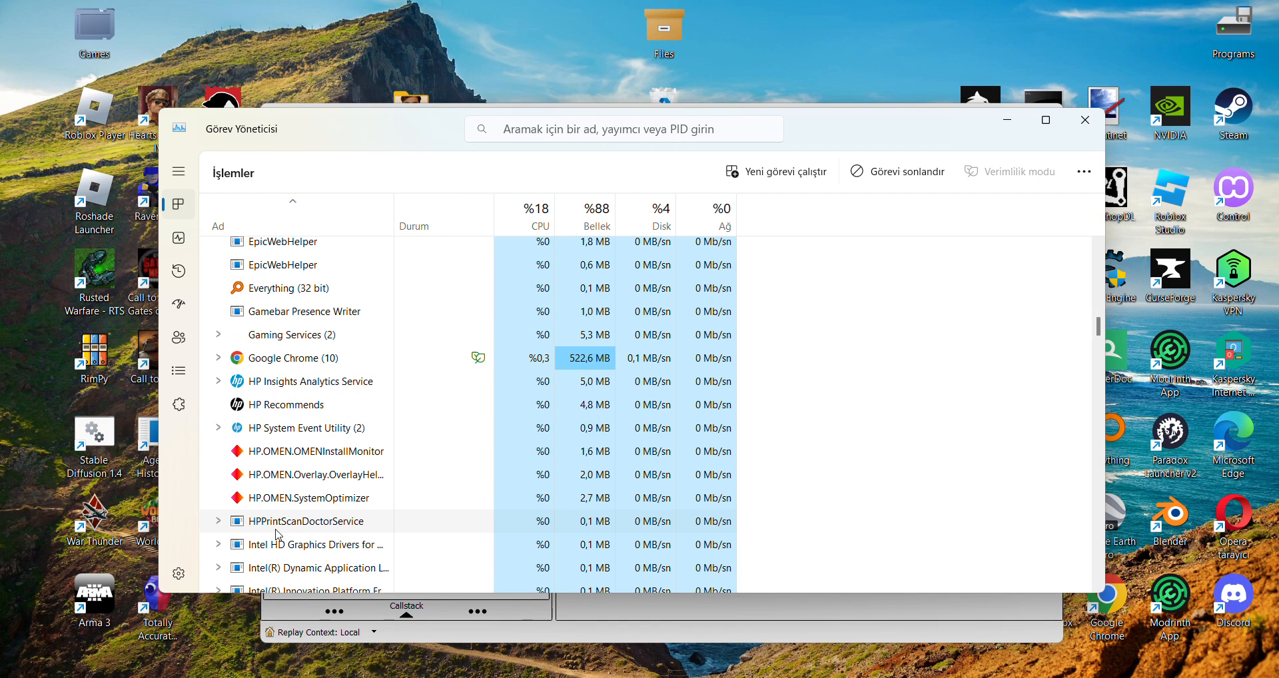
pyautogui.rightClick(283, 341)
pyautogui.click(318, 395)
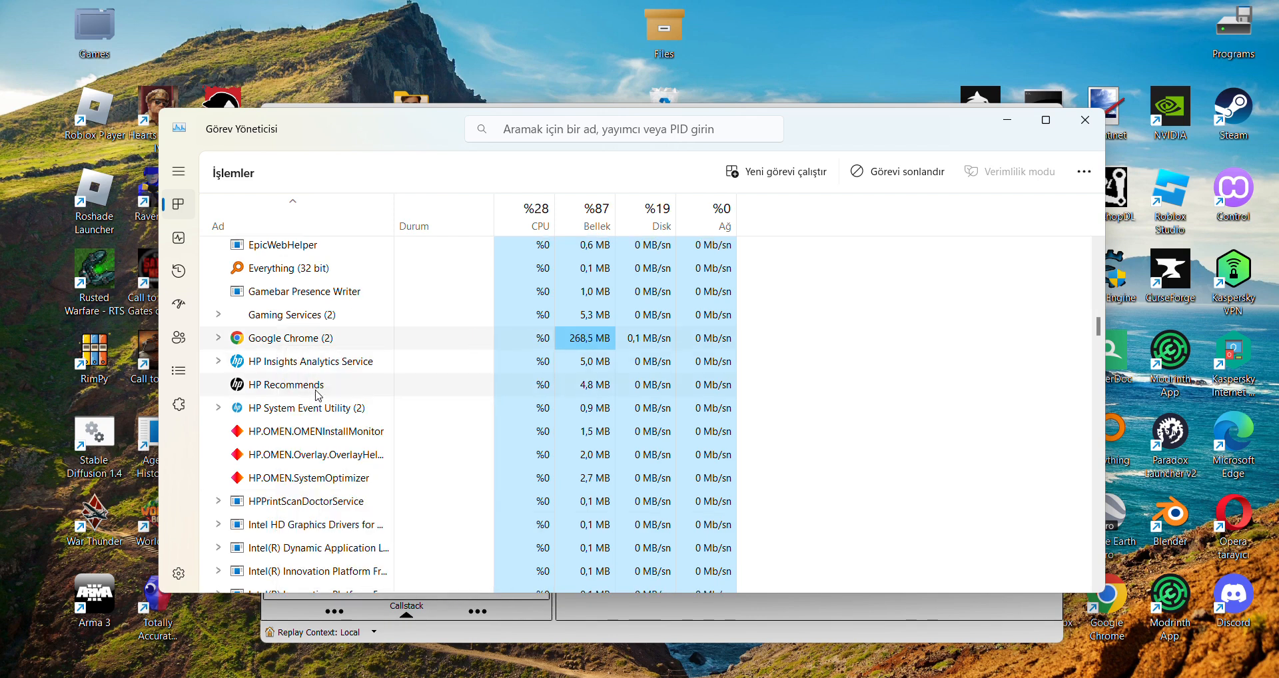
pyautogui.click(1072, 119)
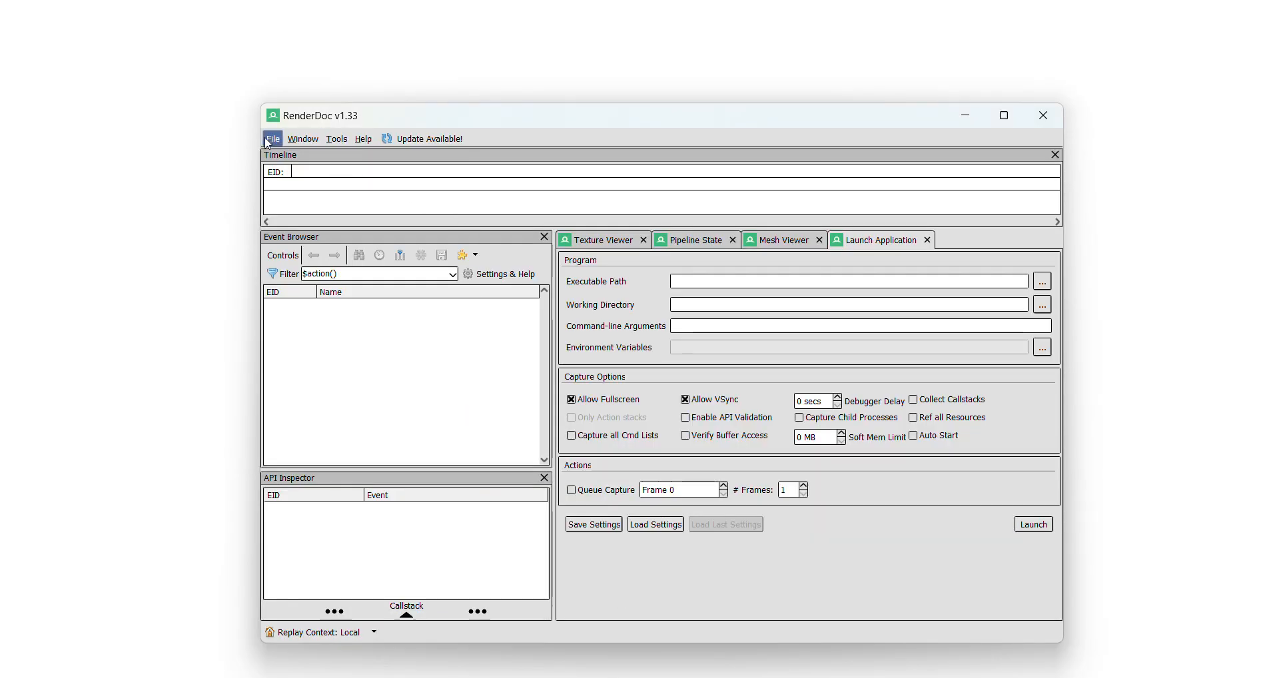
pyautogui.click(268, 142)
pyautogui.press('Right')
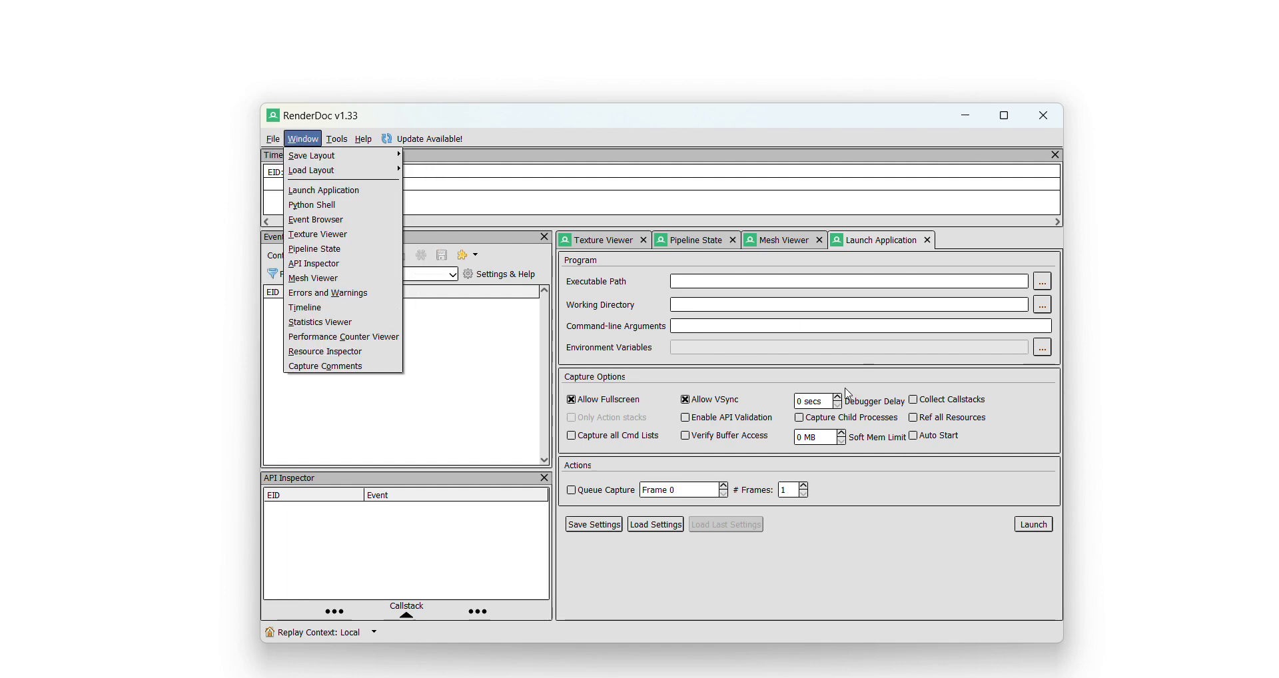
pyautogui.click(968, 132)
pyautogui.click(965, 116)
pyautogui.moveTo(911, 677)
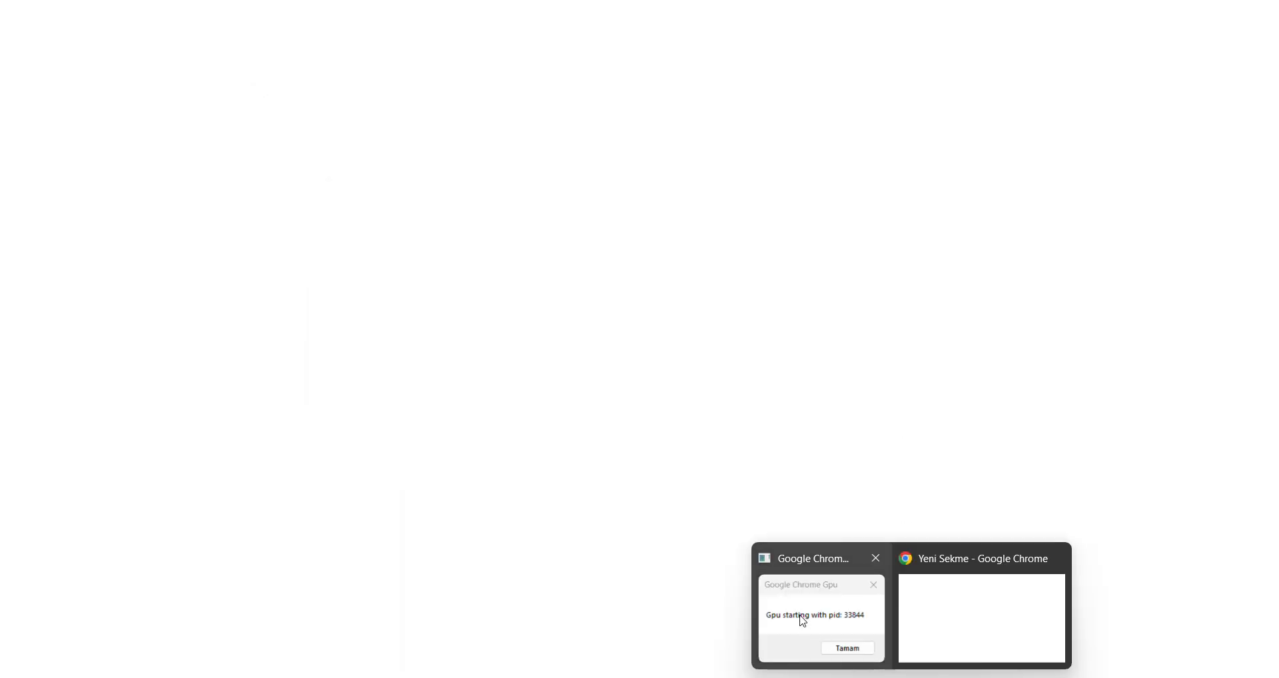
pyautogui.click(803, 621)
pyautogui.click(700, 404)
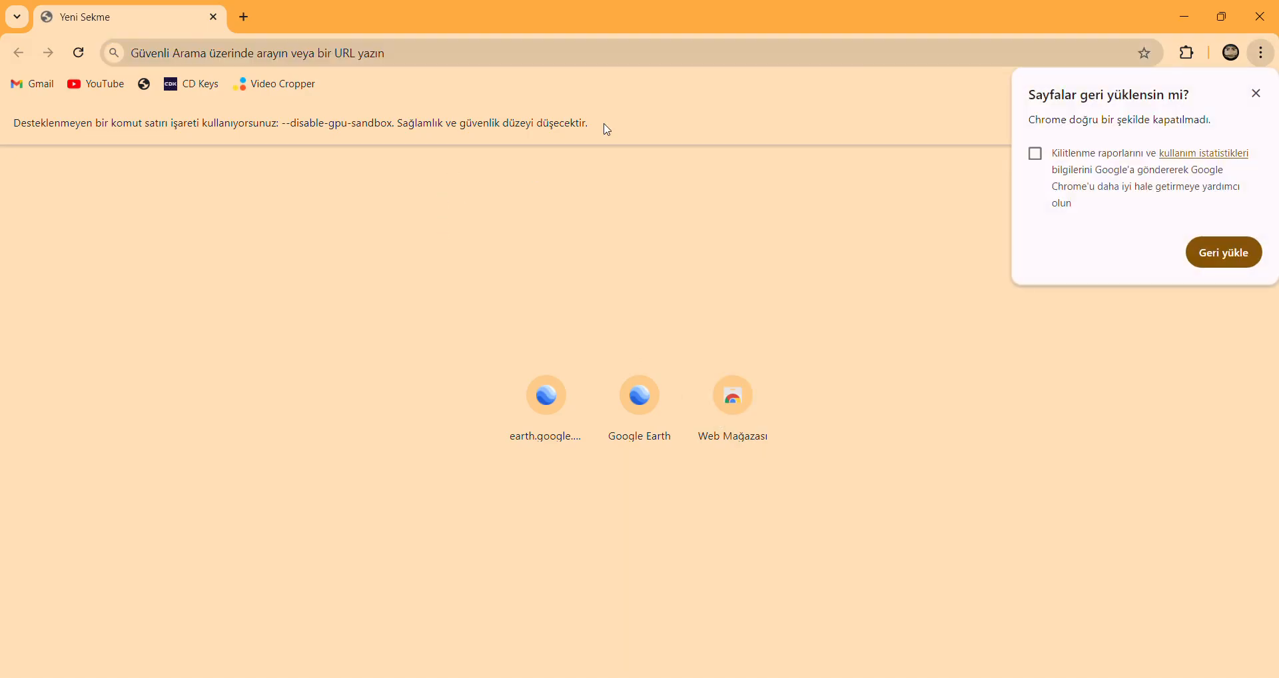
pyautogui.click(1260, 22)
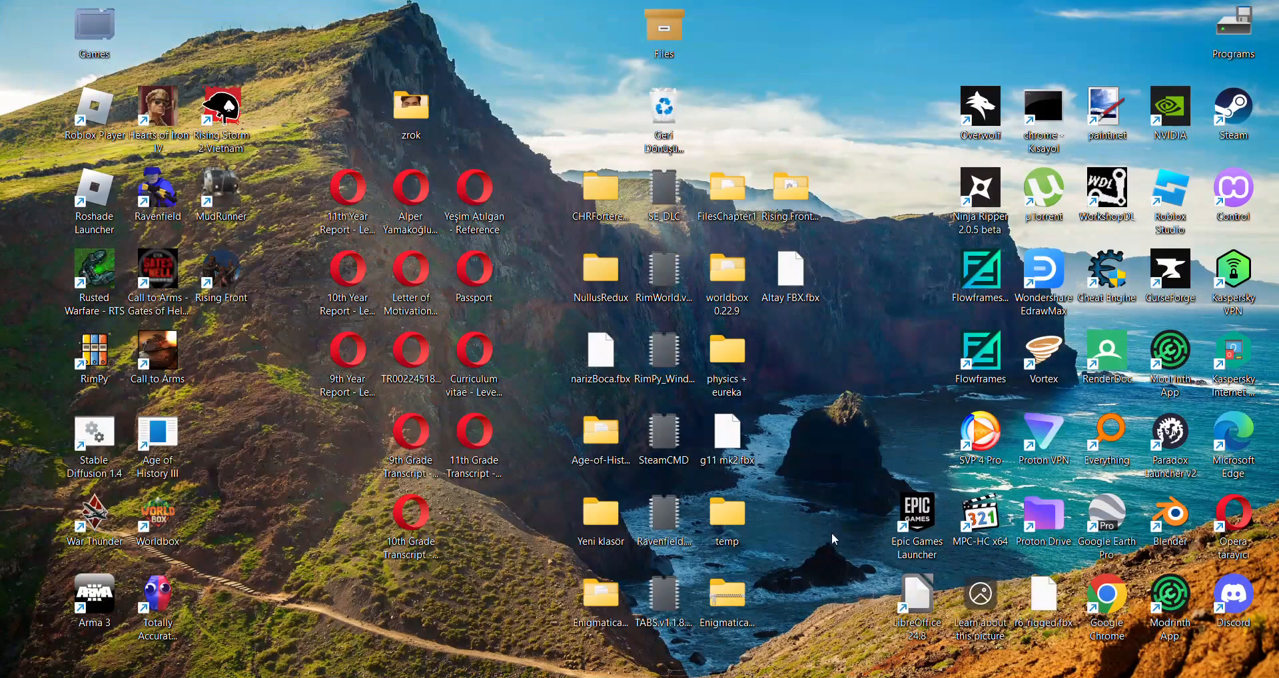
pyautogui.doubleClick(1049, 106)
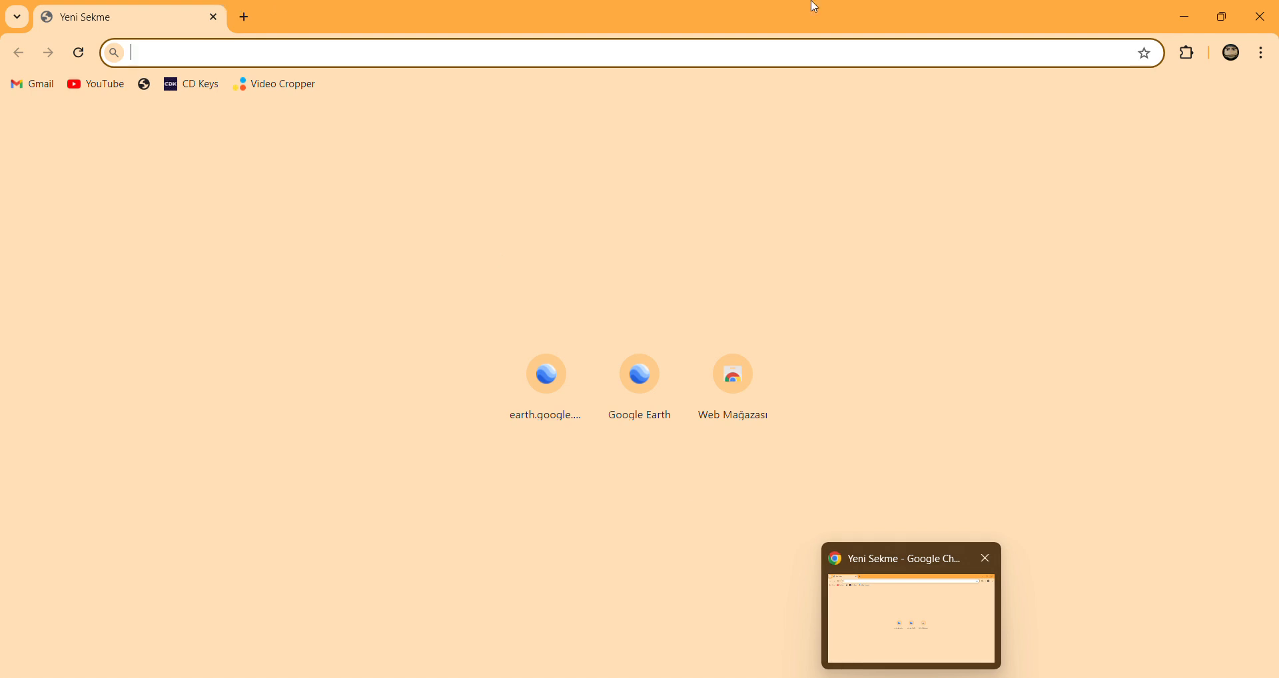
pyautogui.click(1267, 10)
# Reopen Task Manager, end the Google Chrome process group under the background processes and close Task Manager.
pyautogui.press('super')
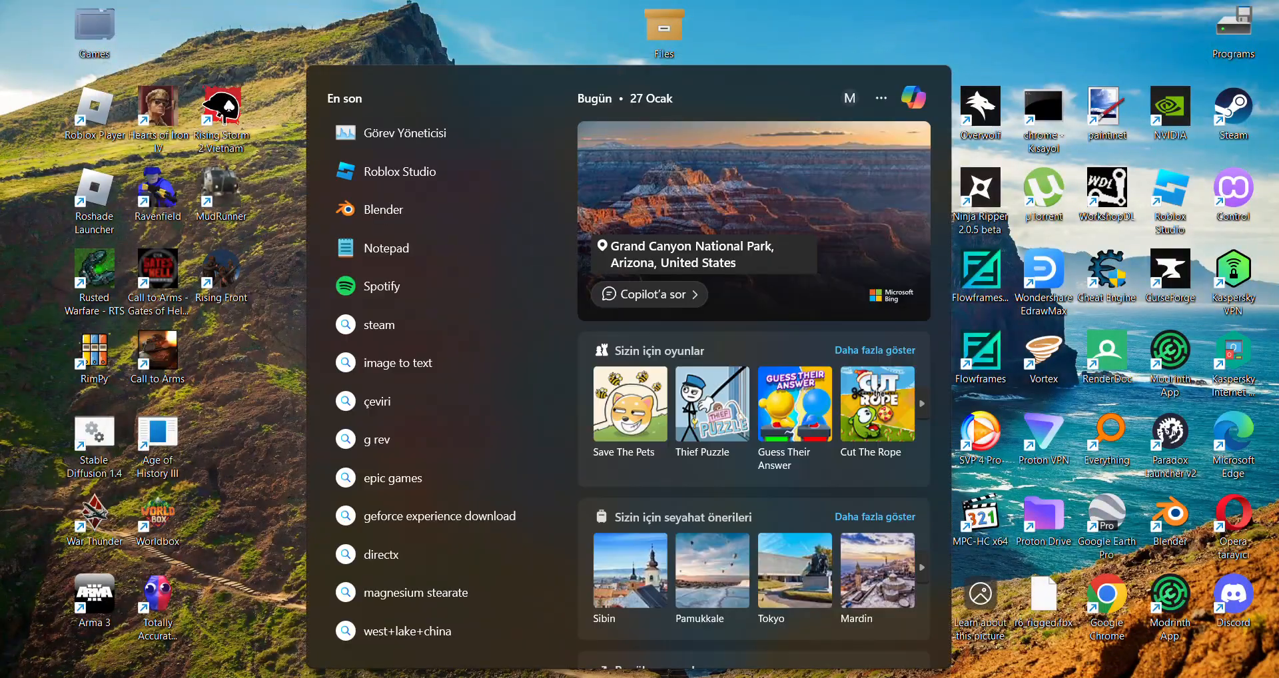
pyautogui.write('görev')
pyautogui.press('Return')
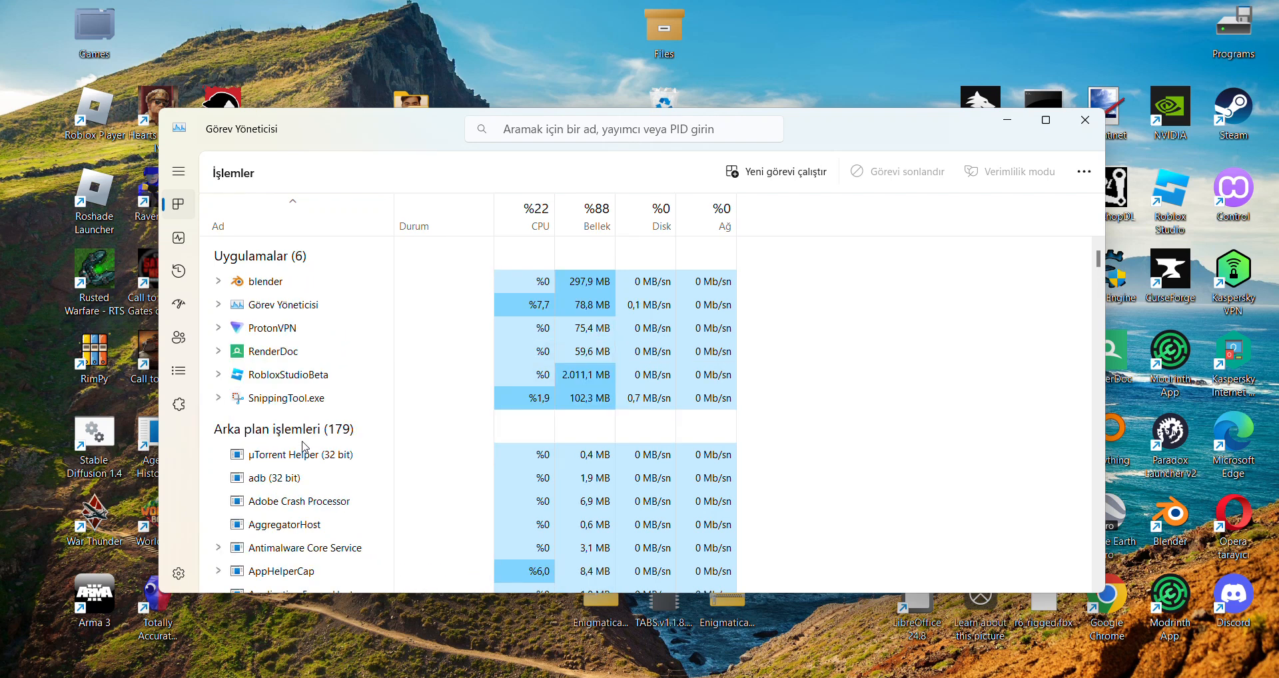
pyautogui.scroll(-10, 303, 446)
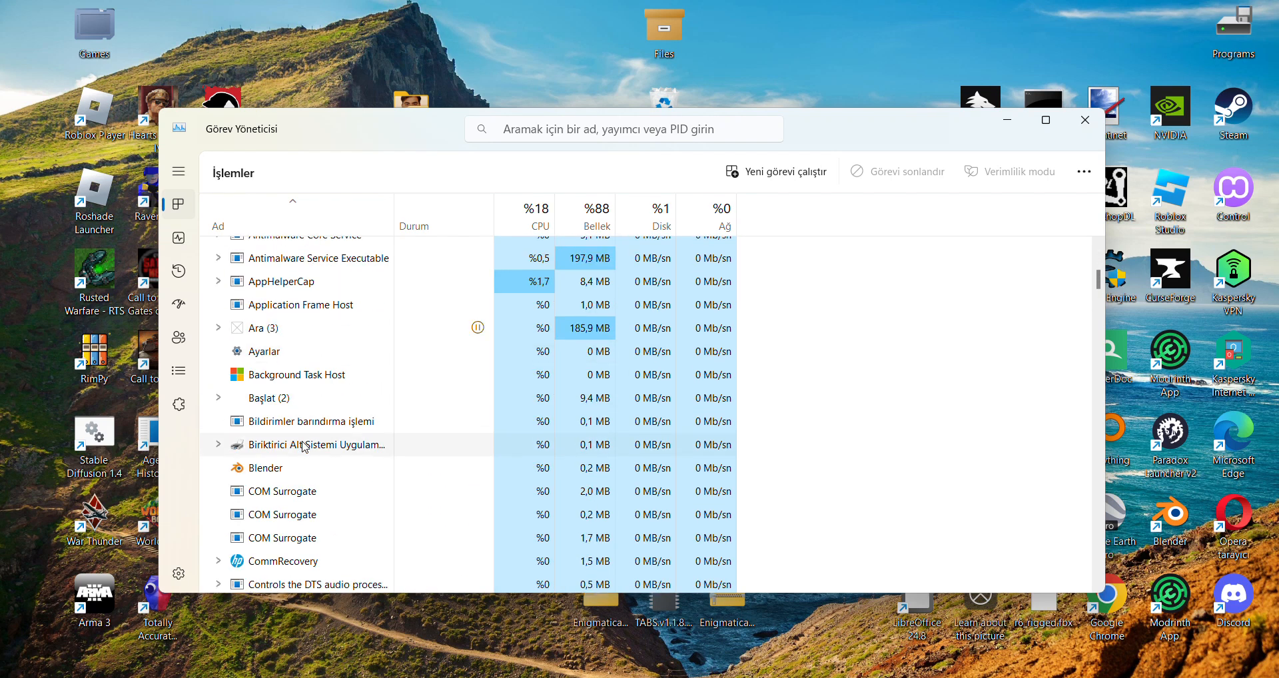
pyautogui.scroll(-5, 303, 447)
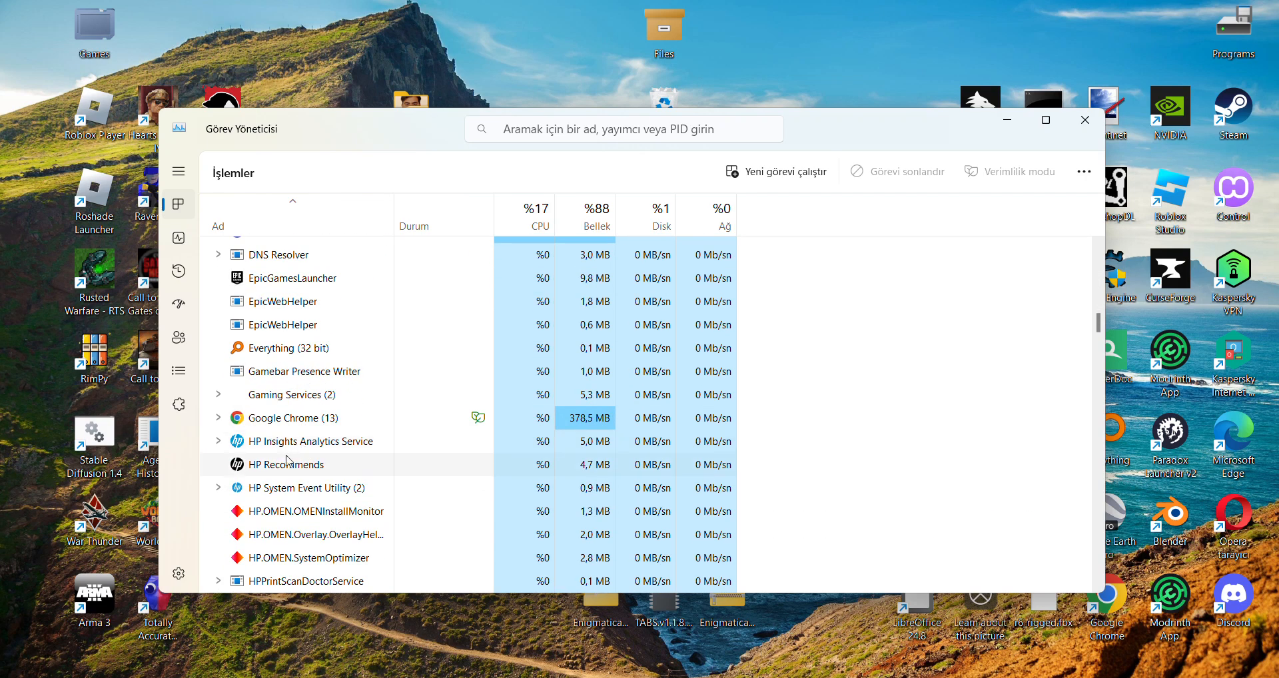
pyautogui.rightClick(275, 426)
pyautogui.rightClick(273, 448)
pyautogui.rightClick(272, 426)
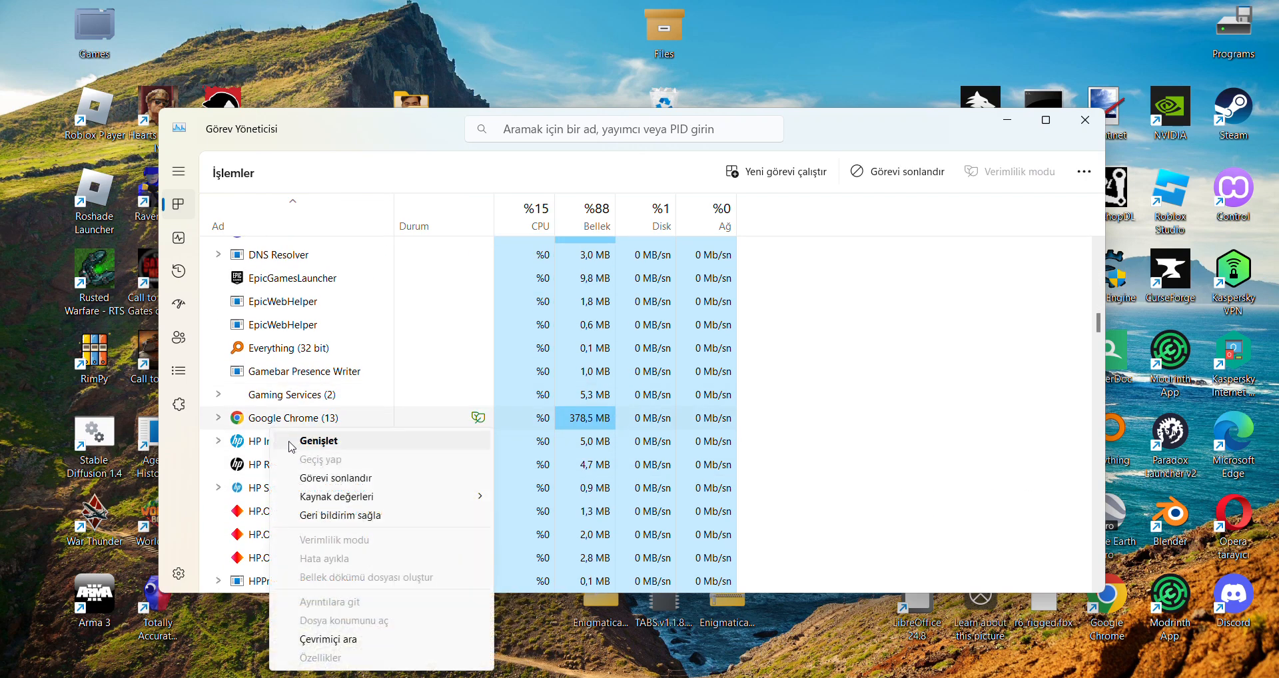
pyautogui.click(310, 479)
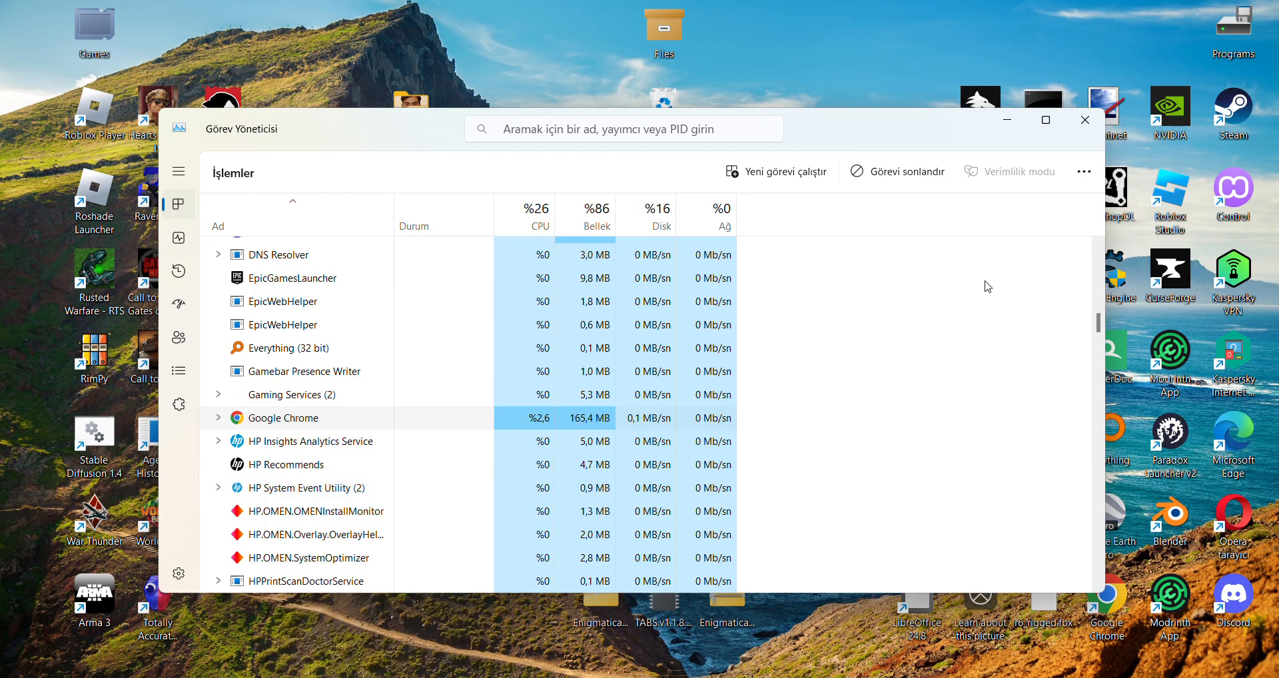
pyautogui.click(1086, 120)
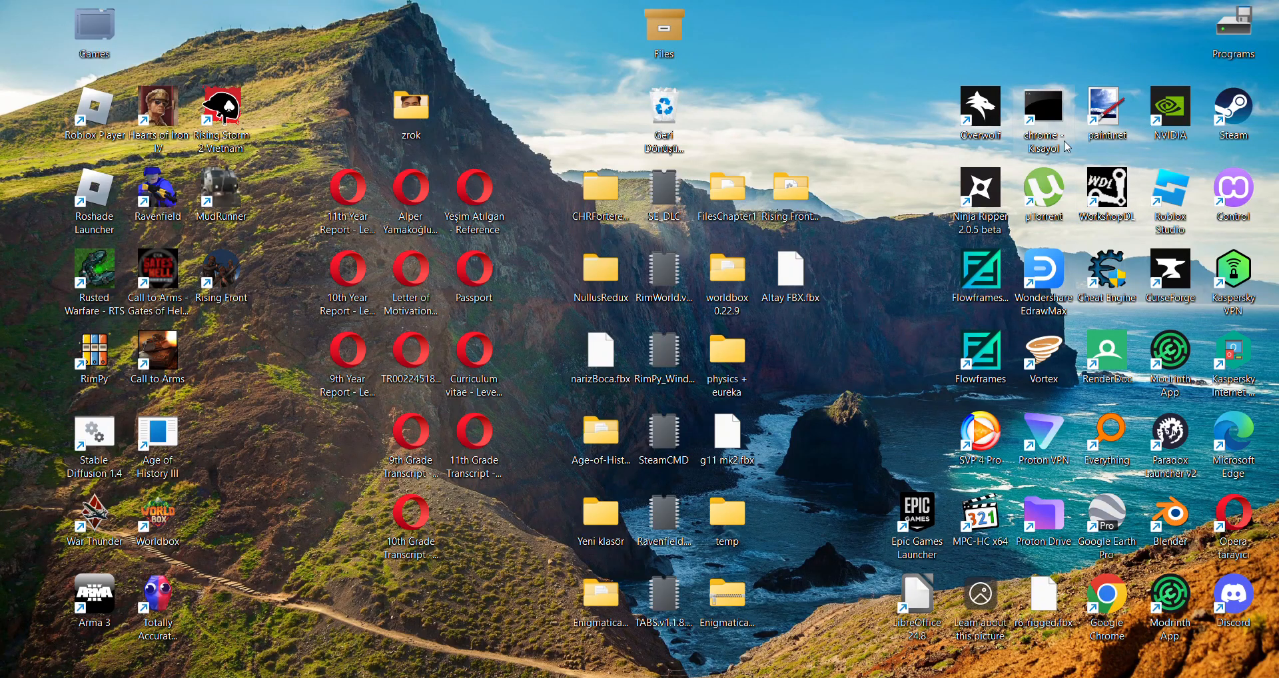
# Launch Chrome through its special desktop shortcut and bring RenderDoc to the front while the GPU dialog waits.
pyautogui.doubleClick(1049, 119)
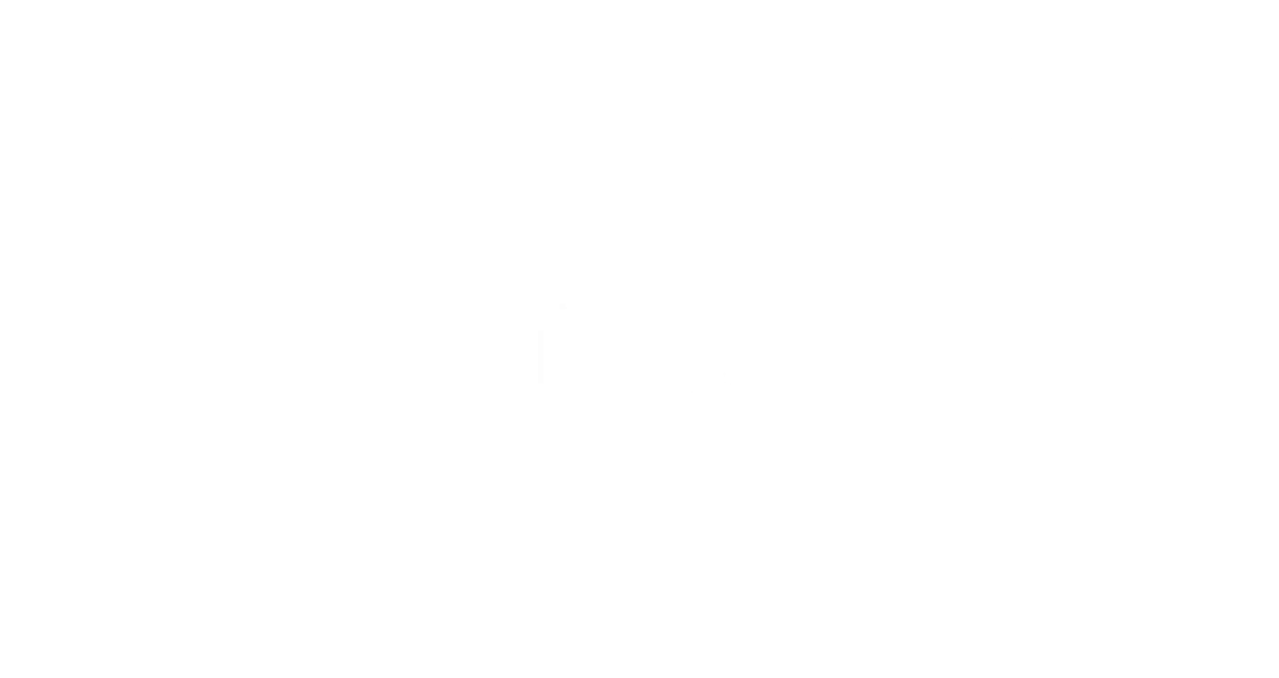
pyautogui.click(842, 627)
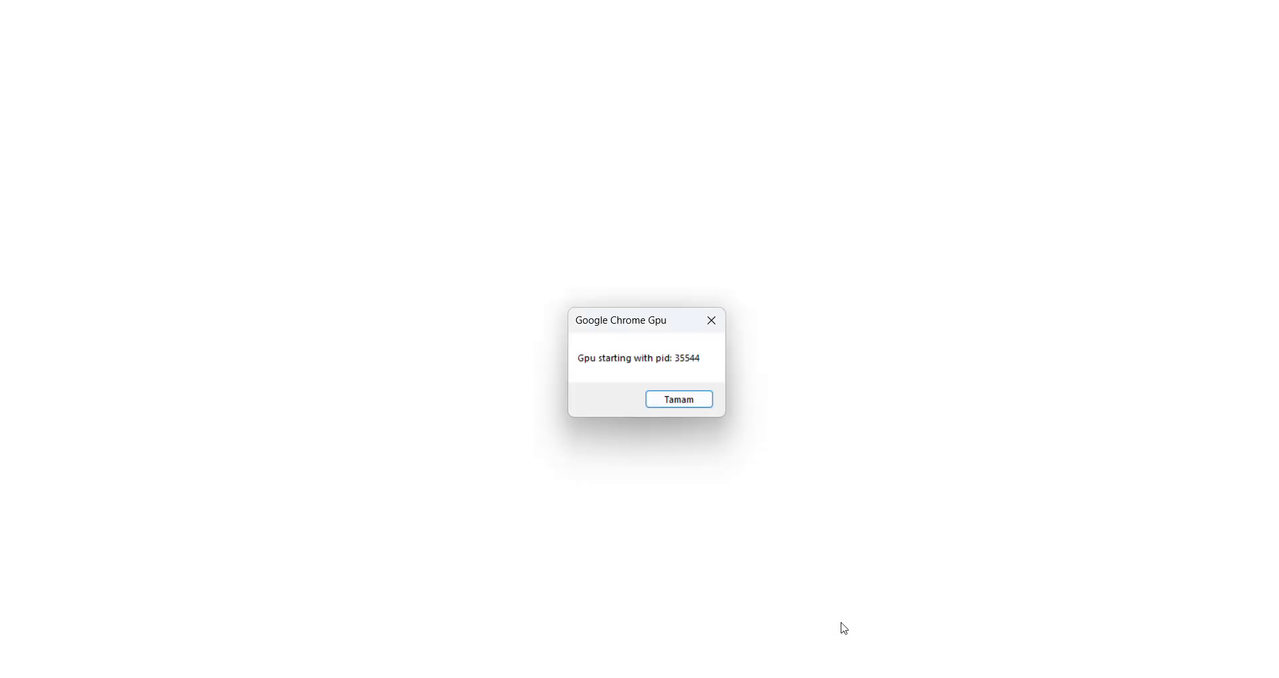
pyautogui.click(842, 659)
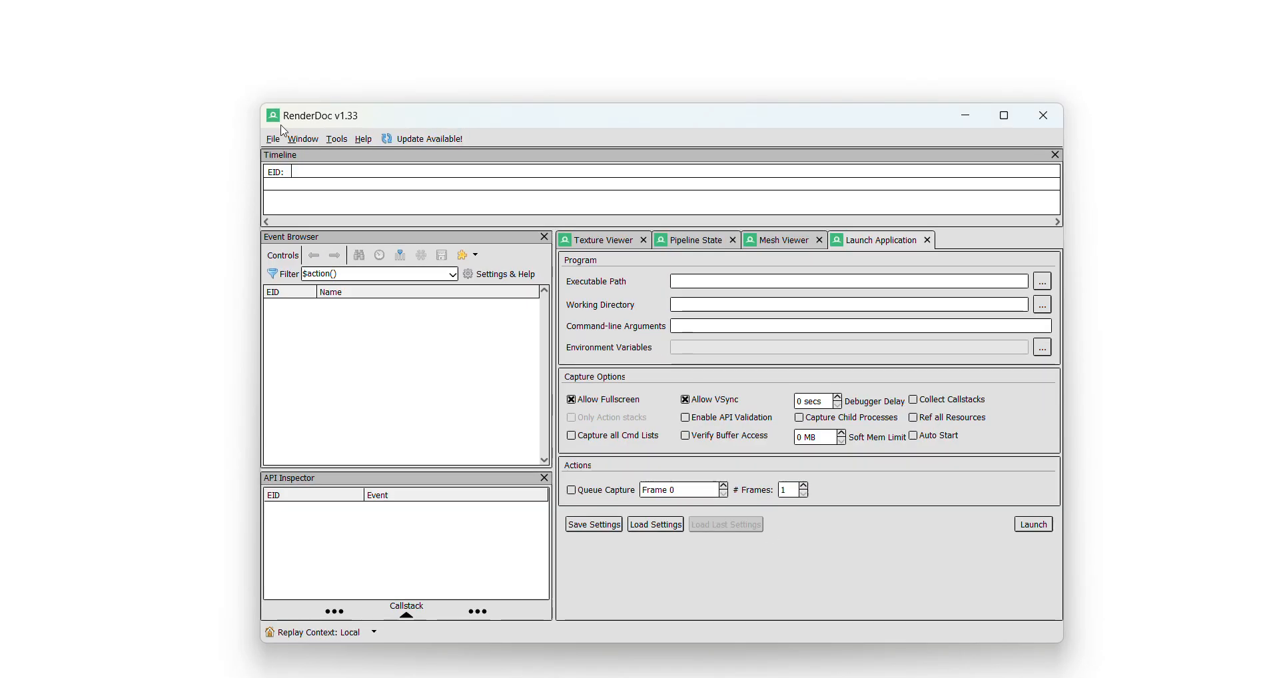
# Inject RenderDoc into the chrome.exe process with PID 35544, minimize RenderDoc and acknowledge the Google Chrome Gpu dialog.
pyautogui.click(273, 138)
pyautogui.click(308, 185)
pyautogui.click(768, 427)
pyautogui.write('355')
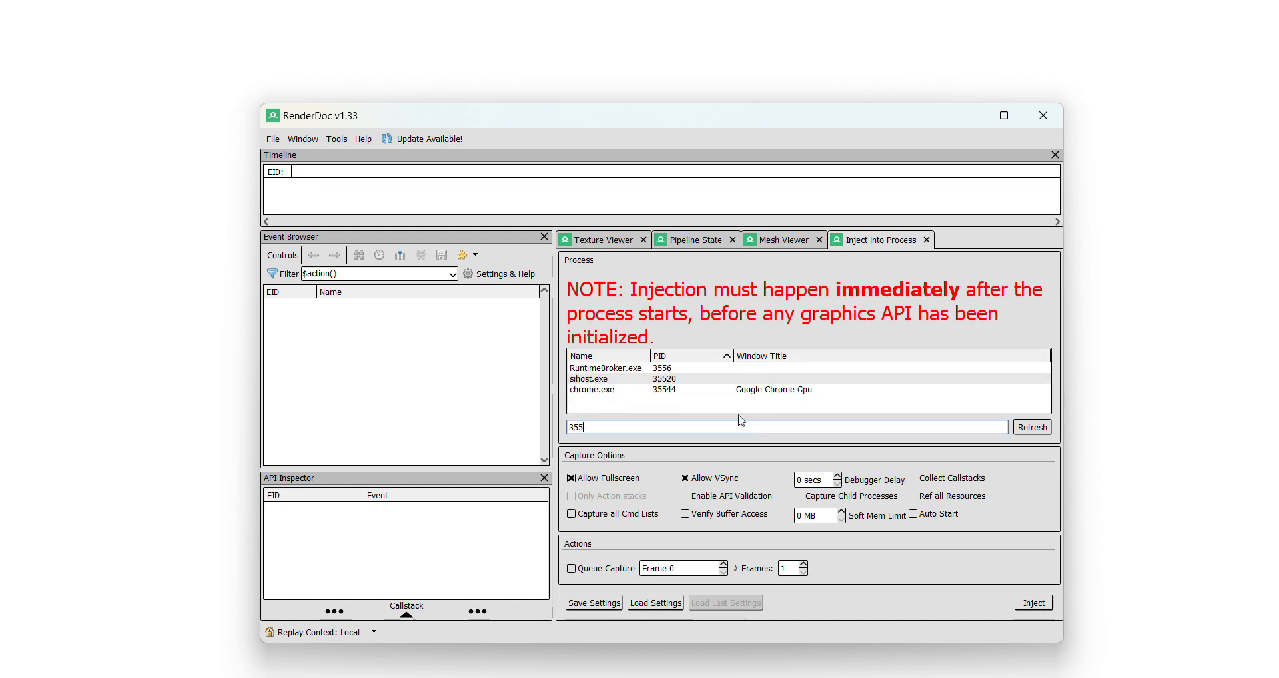
pyautogui.doubleClick(655, 390)
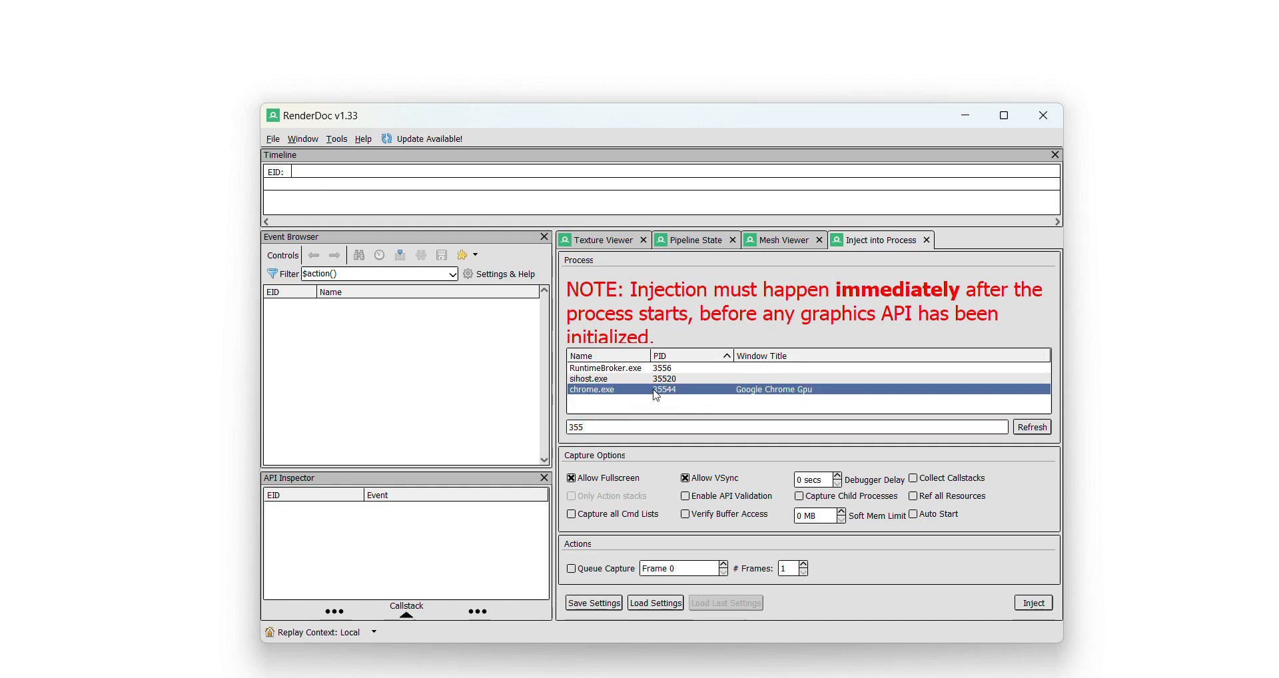
pyautogui.click(966, 120)
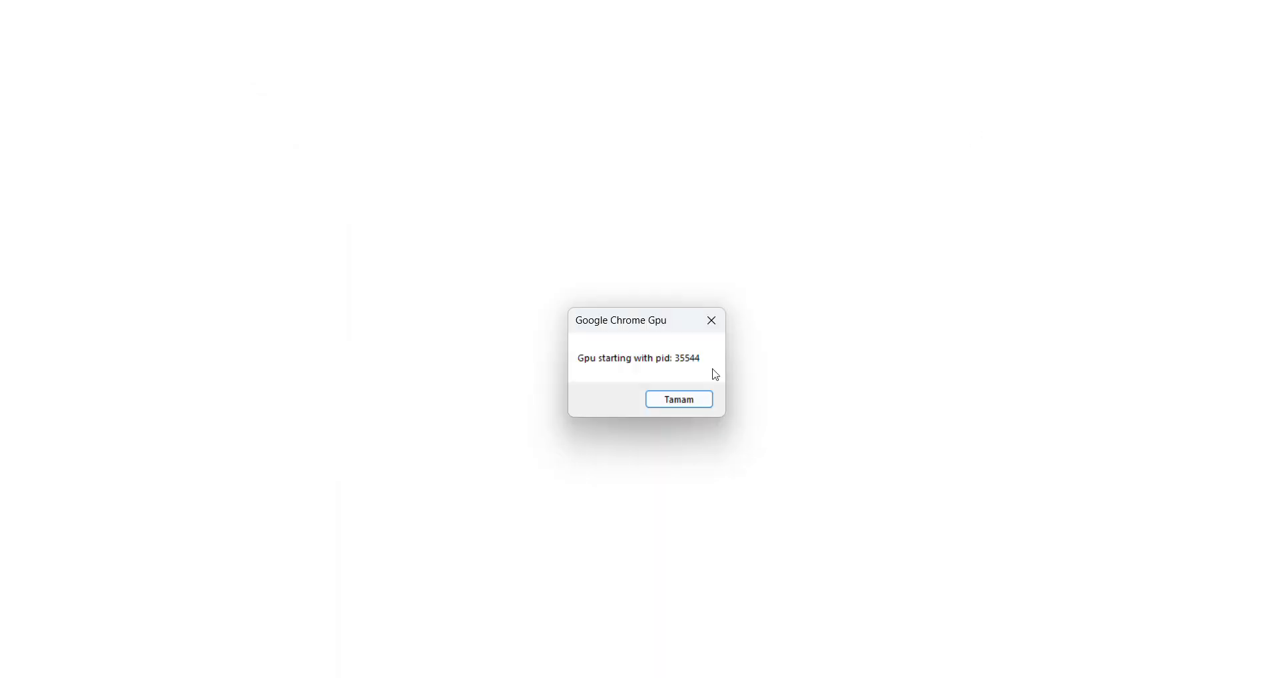
pyautogui.click(661, 398)
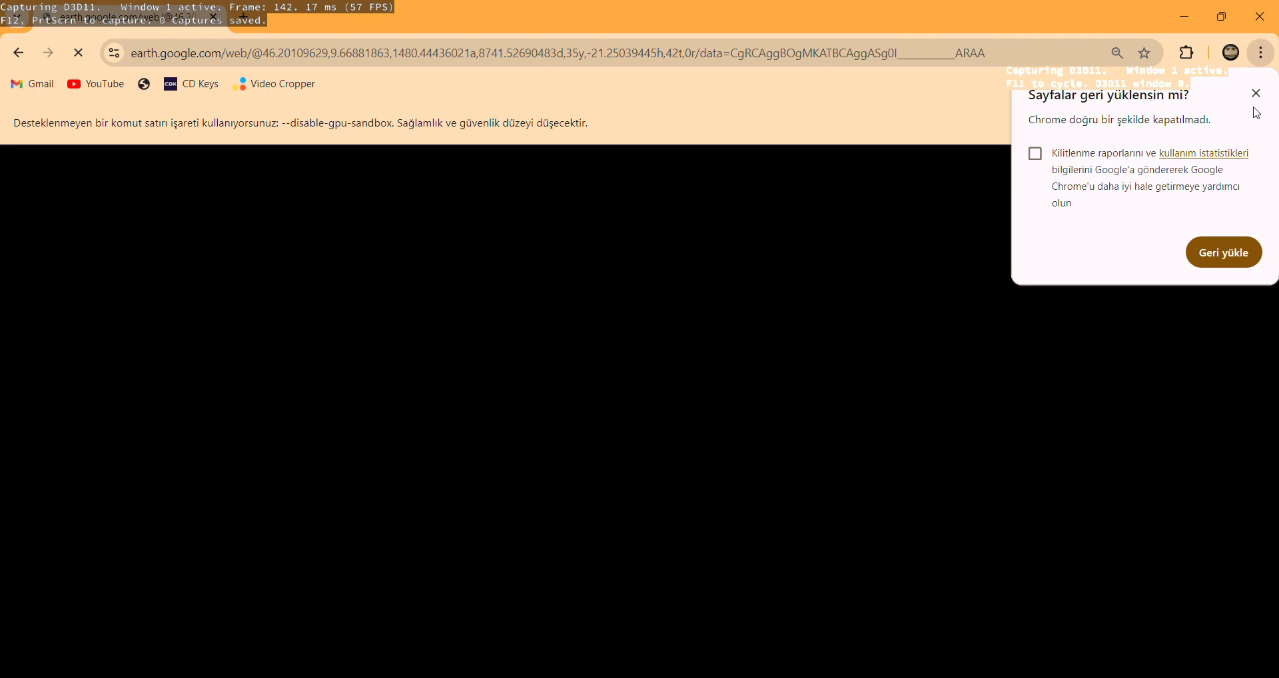
# Dismiss Chrome's page-restore prompt and capture one frame of the loaded mountain terrain immediately with RenderDoc.
pyautogui.click(1255, 96)
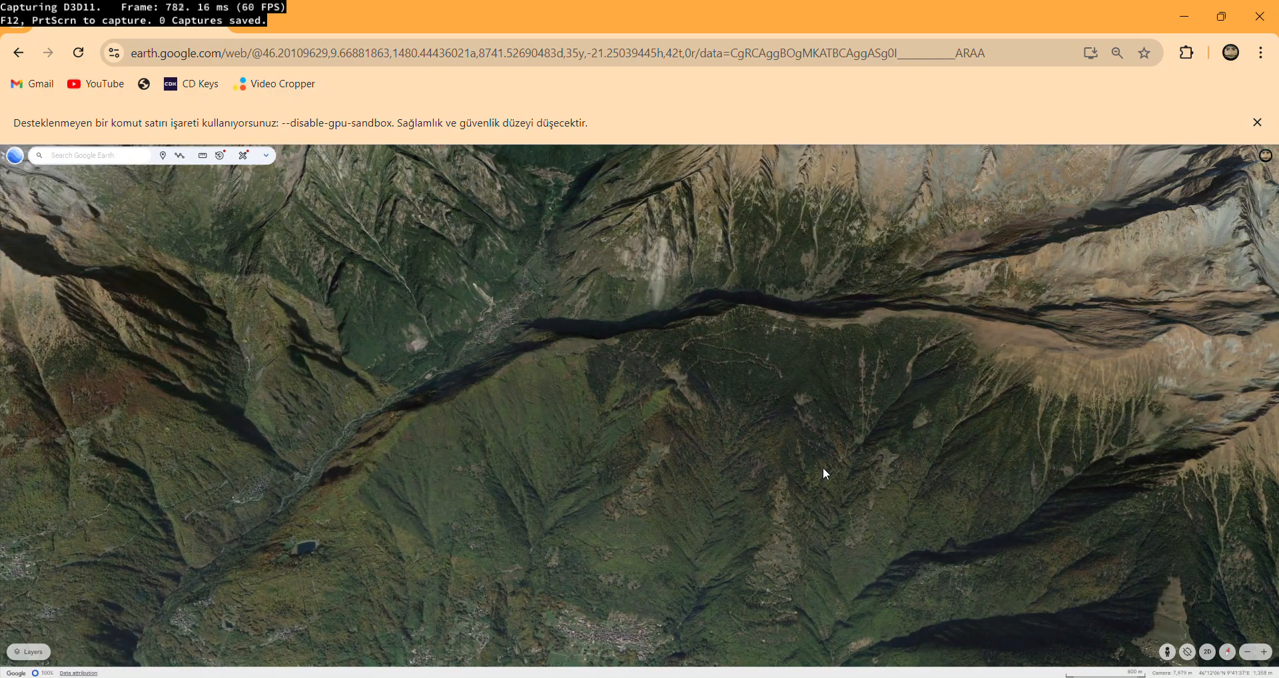
pyautogui.click(822, 676)
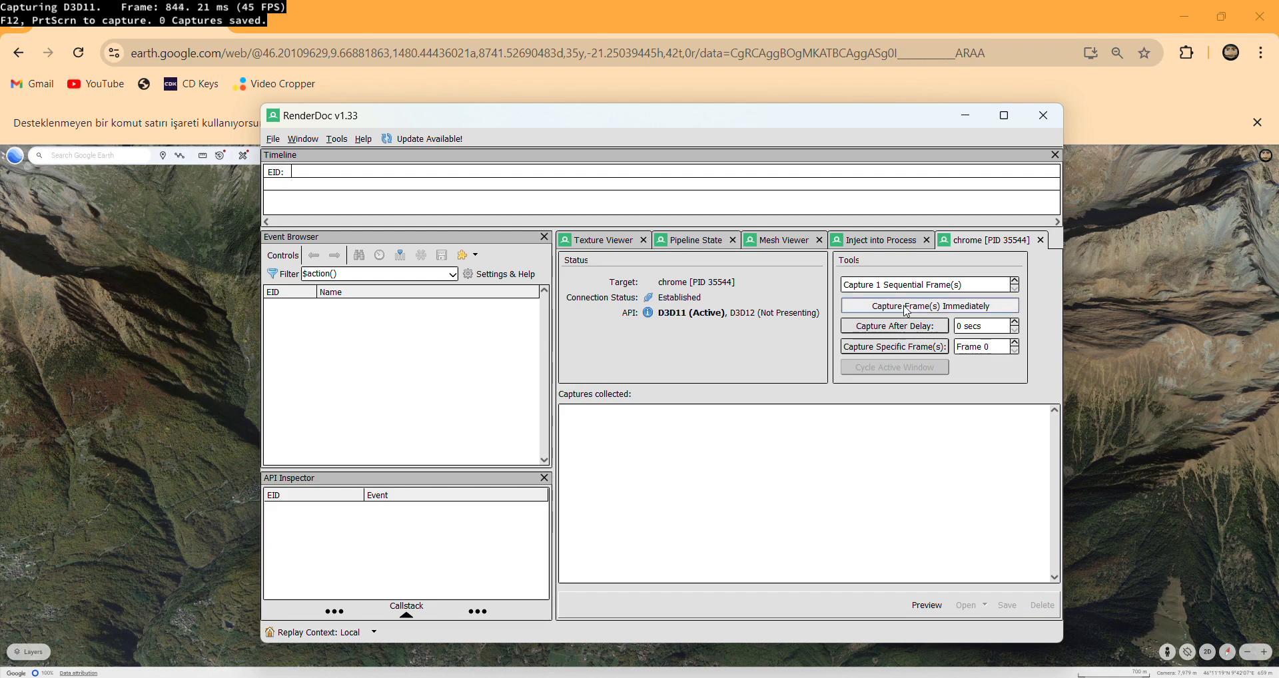
pyautogui.click(929, 305)
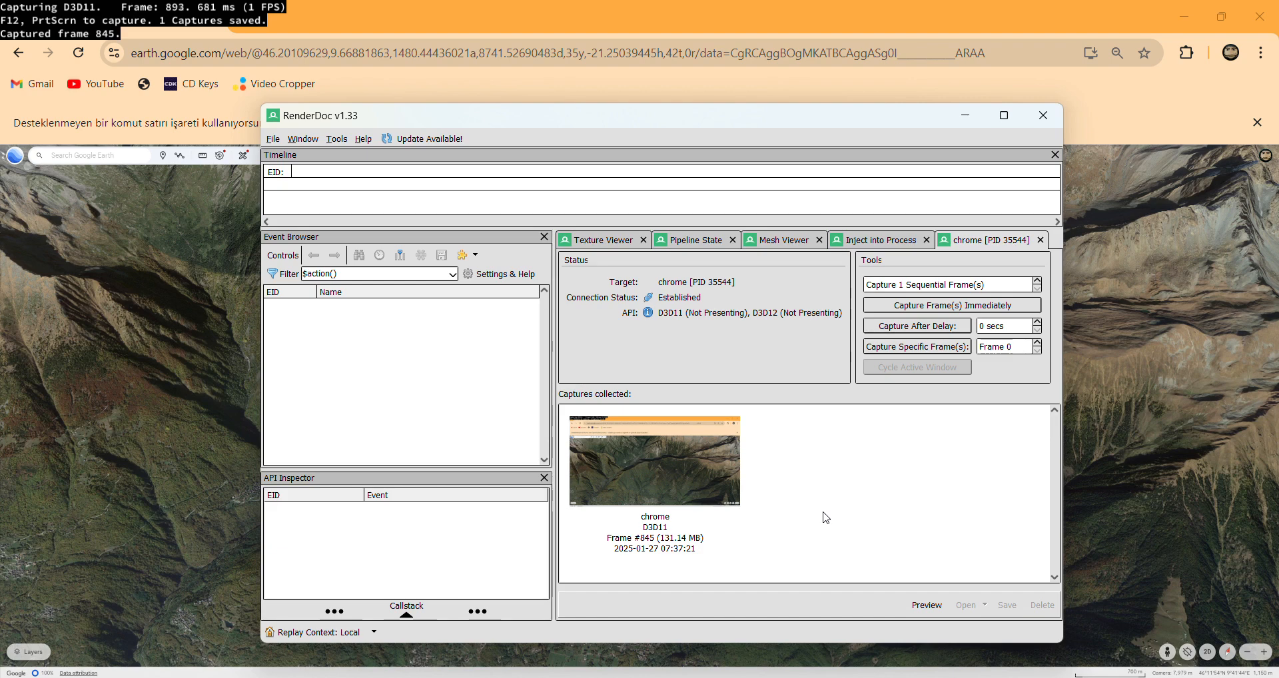
# Save the collected chrome capture as Alps.rdc in the Spain folder.
pyautogui.rightClick(721, 455)
pyautogui.click(750, 491)
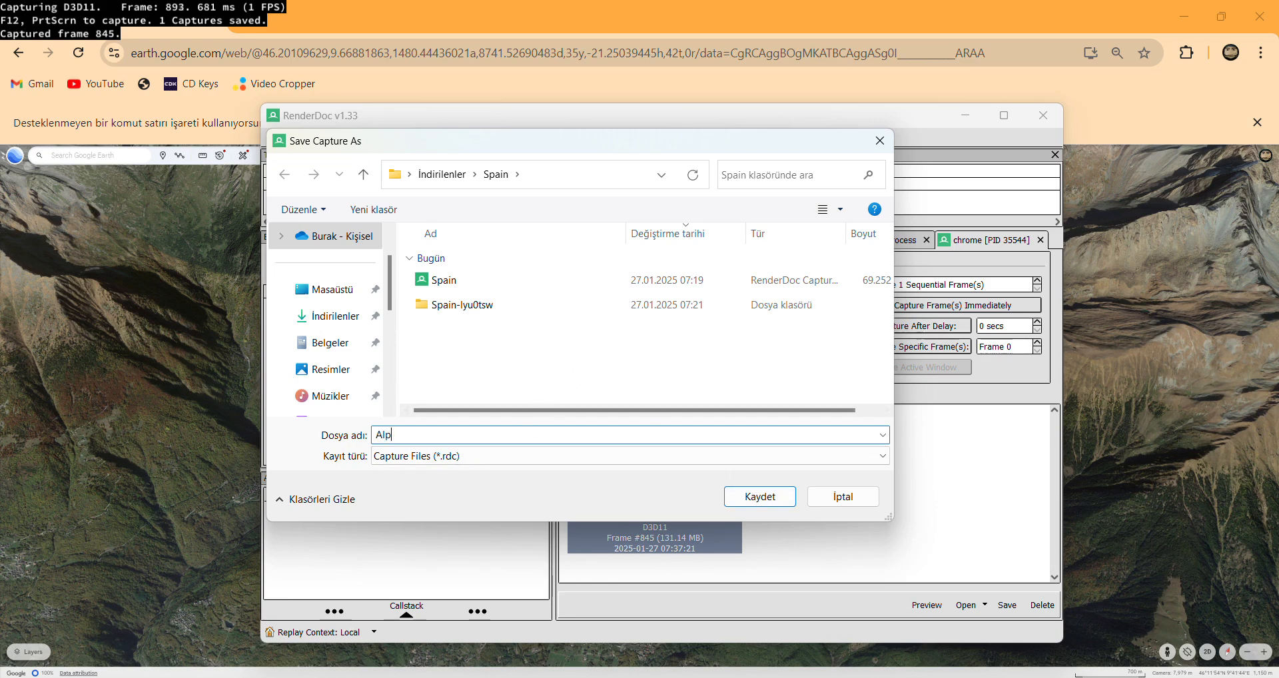
pyautogui.press('Return')
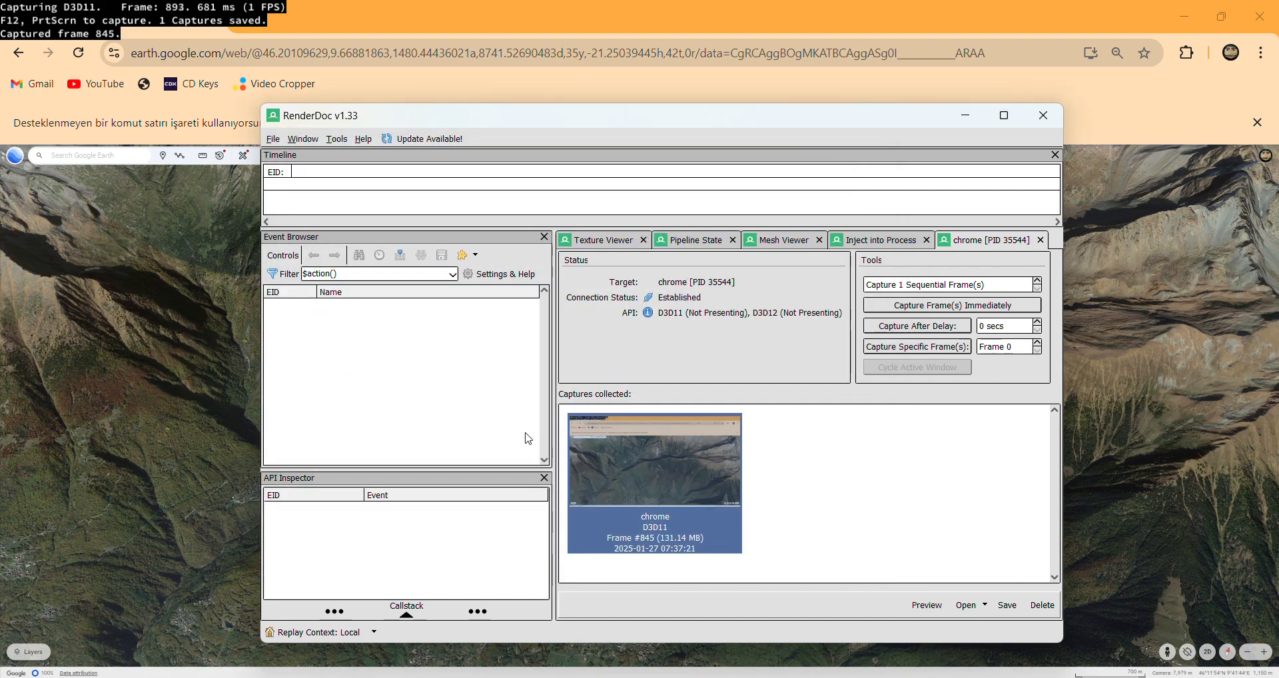
pyautogui.click(805, 537)
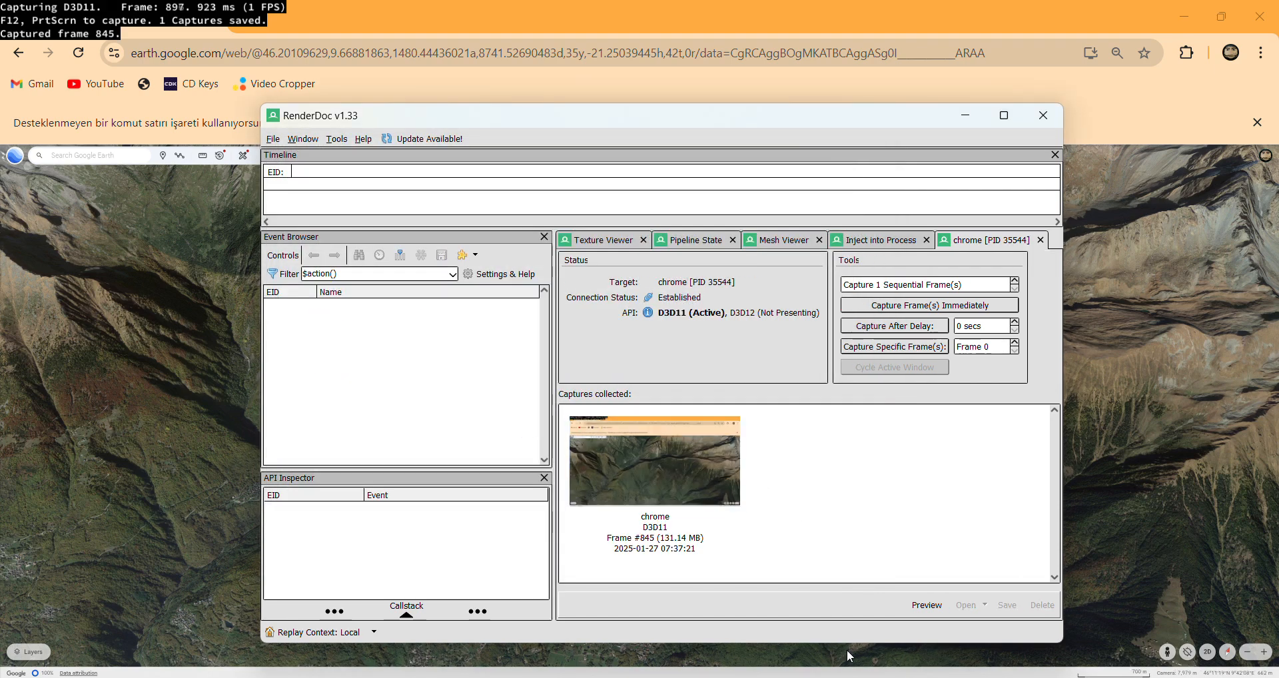
# Switch to Roblox Studio and delete the SpawnLocation from Place3.
pyautogui.click(819, 666)
pyautogui.click(677, 421)
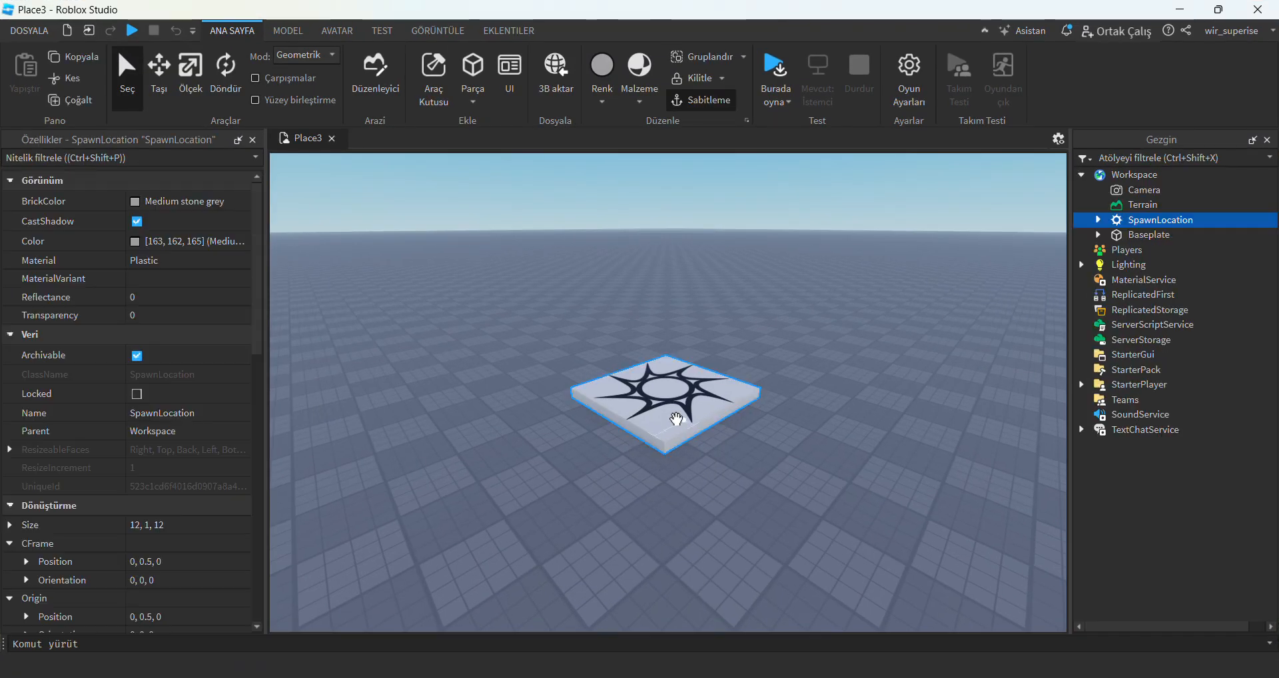
pyautogui.press('Delete')
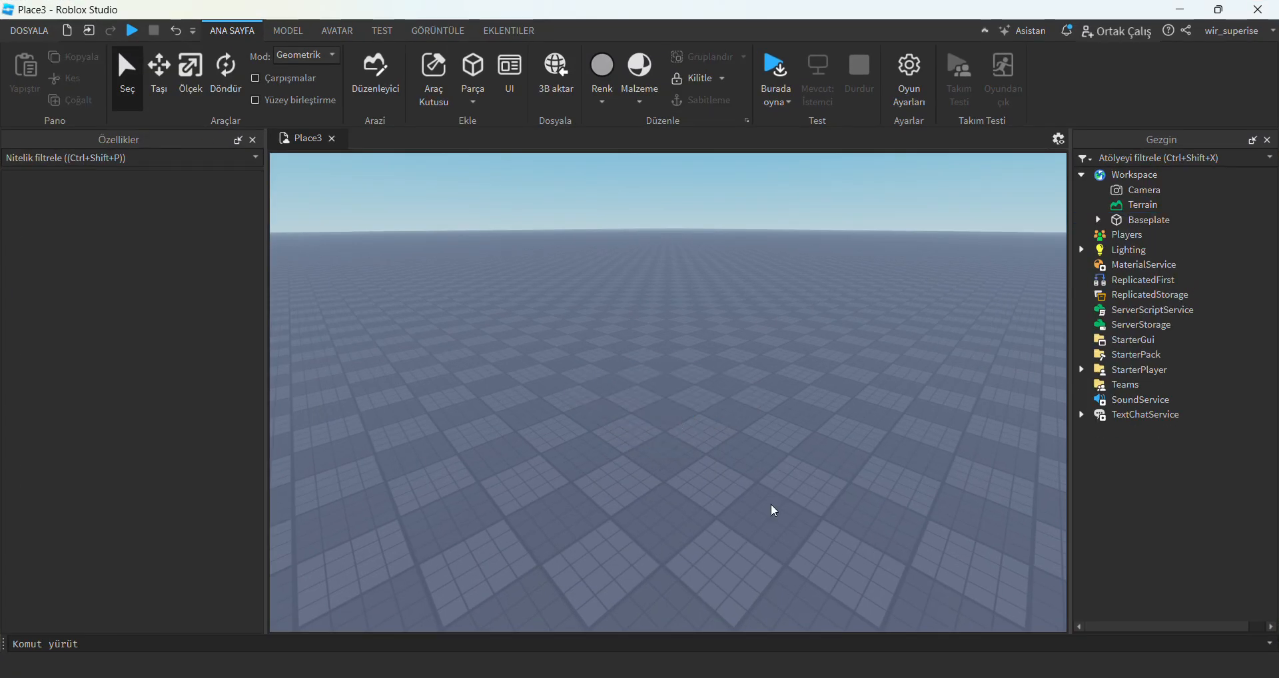
# Switch to Blender and import Alps.rdc from the Spain folder as a Google Maps Capture.
pyautogui.moveTo(799, 671)
pyautogui.click(799, 600)
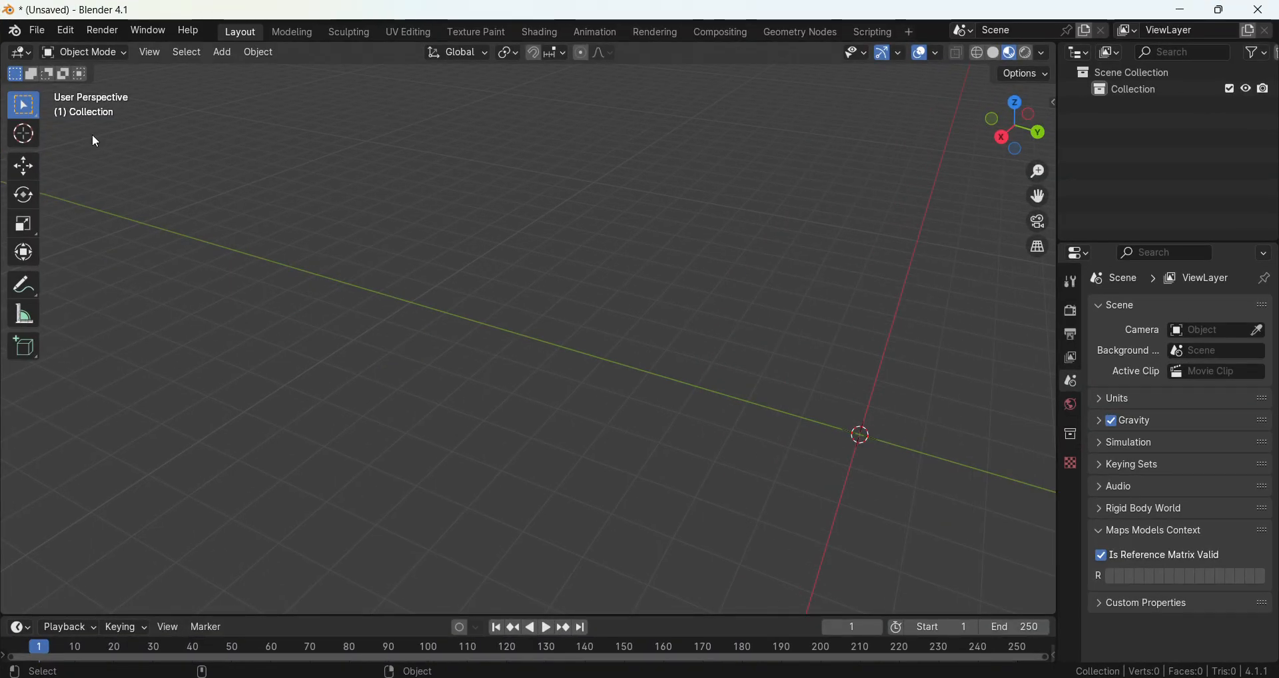
pyautogui.click(37, 31)
pyautogui.moveTo(78, 266)
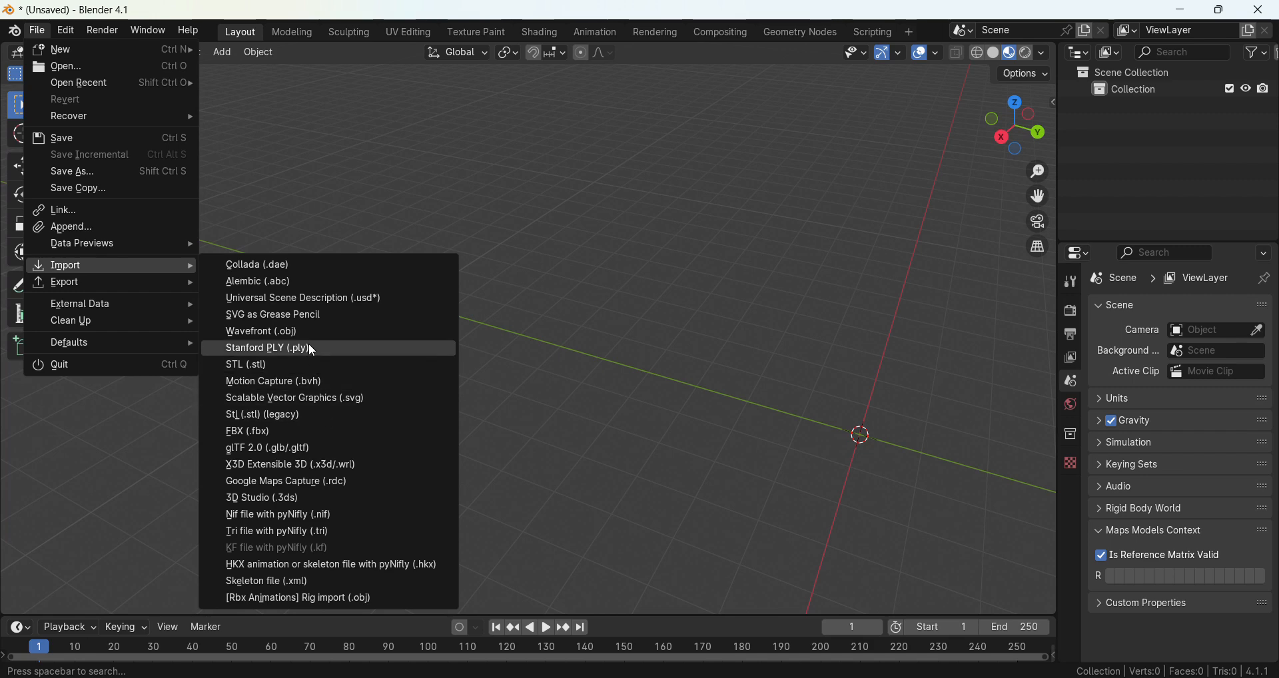
pyautogui.click(316, 481)
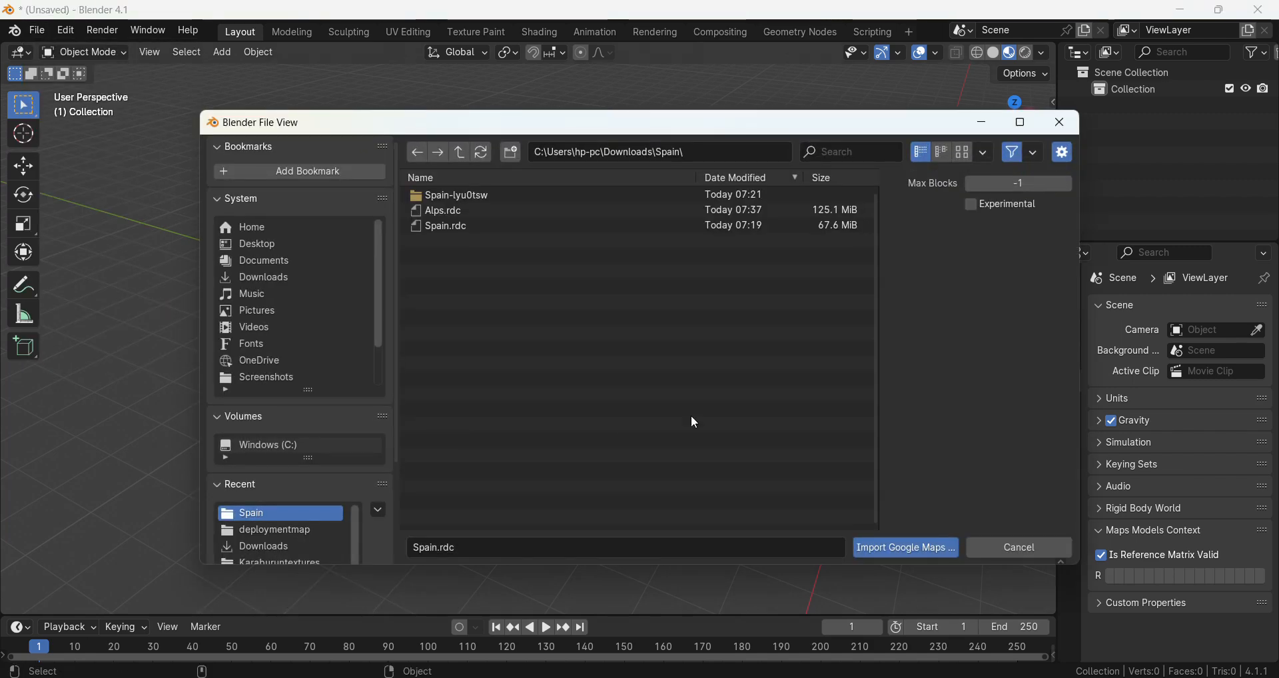
pyautogui.click(451, 211)
pyautogui.doubleClick(452, 212)
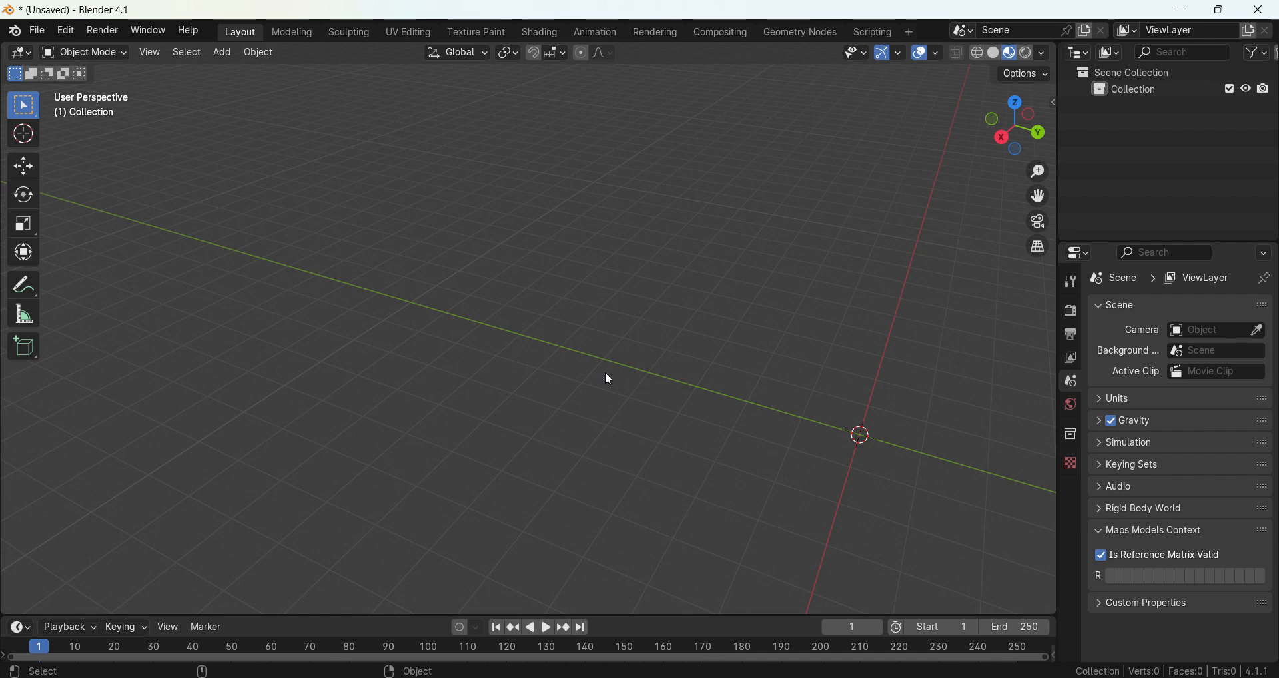
pyautogui.moveTo(838, 677)
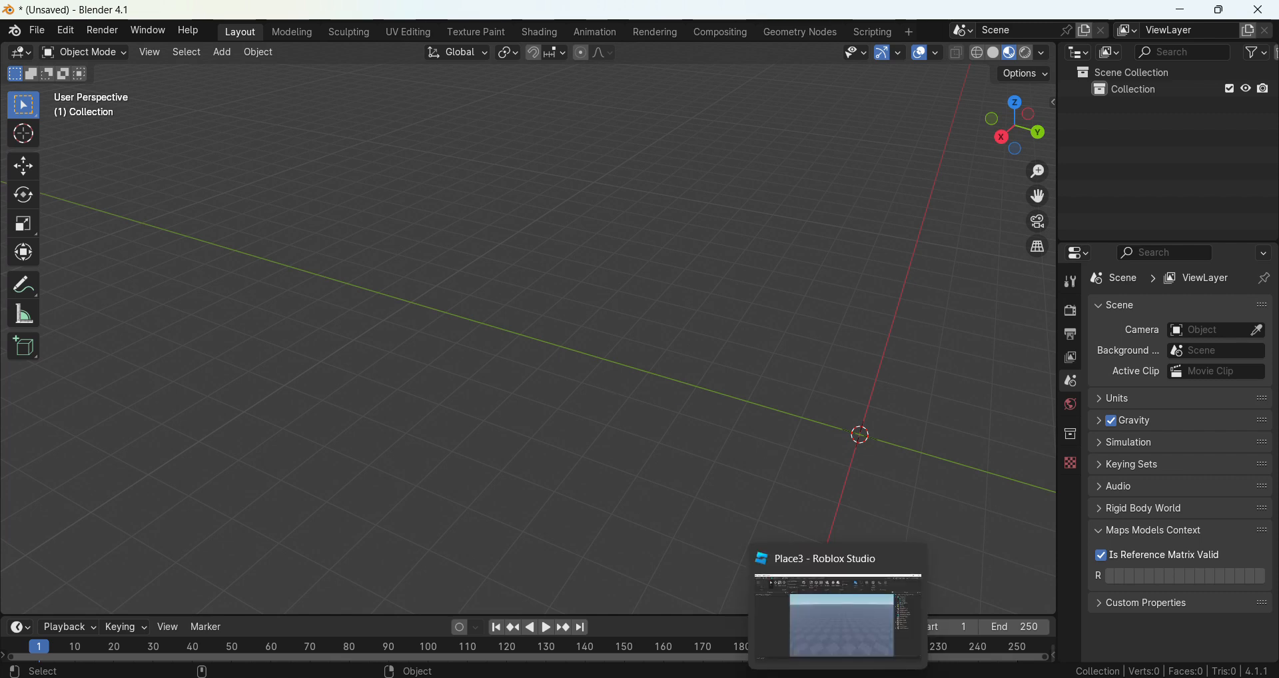
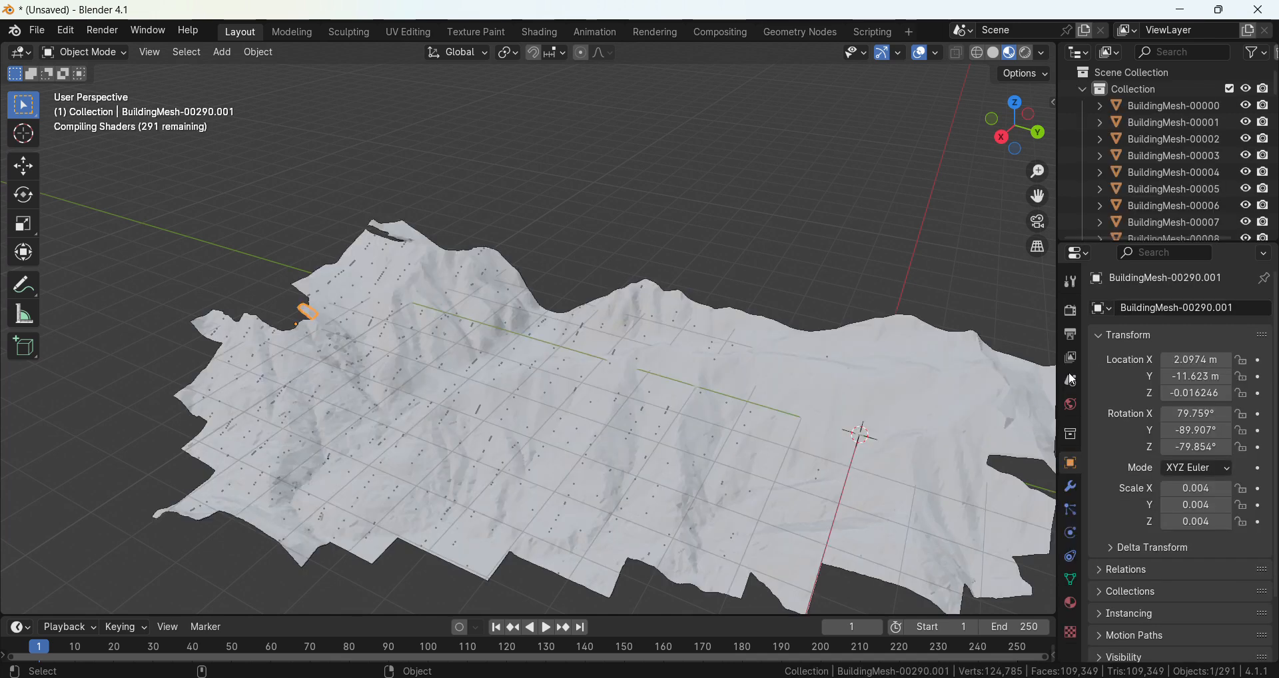
# Deselect the imported mesh and inspect the textured Alps terrain from several angles and distances.
pyautogui.click(677, 197)
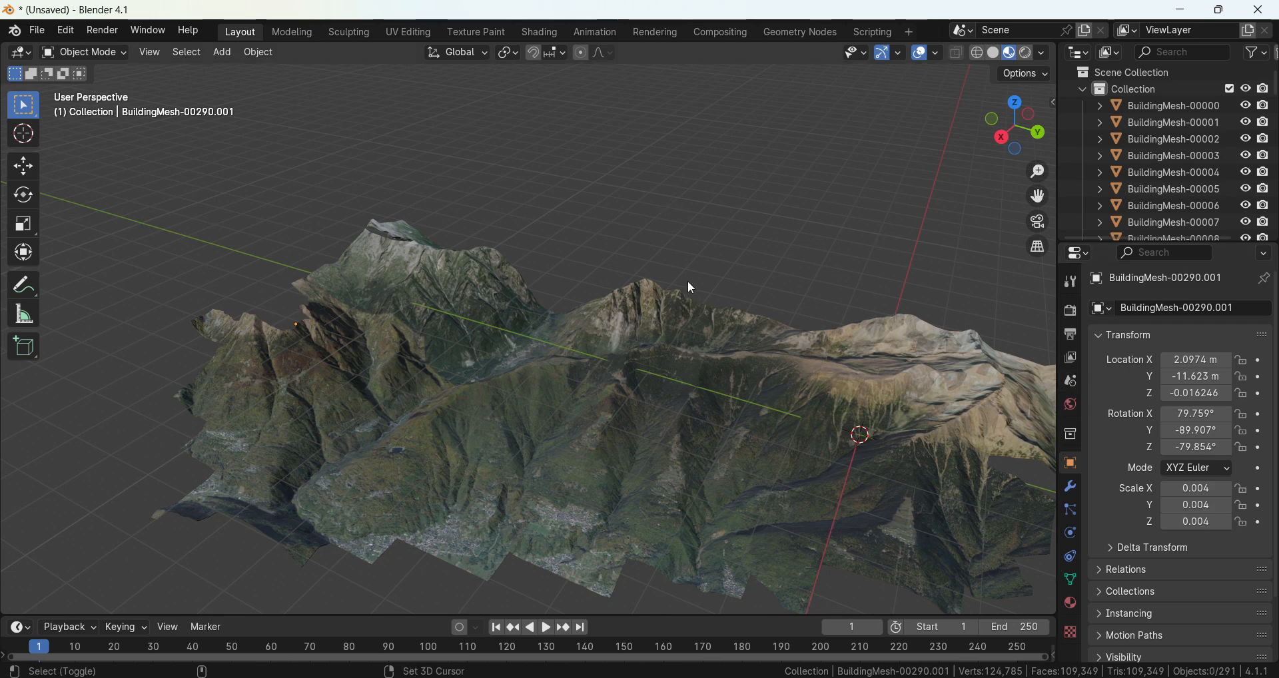
pyautogui.moveTo(687, 281)
pyautogui.keyDown('shift'); pyautogui.mouseDown(button='middle')
pyautogui.moveTo(568, 189)
pyautogui.moveTo(587, 202)
pyautogui.moveTo(738, 202)
pyautogui.mouseUp(button='middle'); pyautogui.keyUp('shift')
pyautogui.scroll(5, 519, 287)
pyautogui.scroll(5, 653, 227)
pyautogui.keyDown('shift'); pyautogui.moveTo(520, 288); pyautogui.dragTo(803, 341, button='middle'); pyautogui.keyUp('shift')
pyautogui.scroll(-5, 673, 278)
pyautogui.moveTo(674, 278)
pyautogui.keyDown('shift'); pyautogui.mouseDown(button='middle')
pyautogui.moveTo(846, 406)
pyautogui.moveTo(422, 167)
pyautogui.moveTo(470, 255)
pyautogui.moveTo(450, 254)
pyautogui.moveTo(540, 282)
pyautogui.moveTo(541, 251)
pyautogui.mouseUp(button='middle'); pyautogui.keyUp('shift')
pyautogui.scroll(-6, 471, 254)
pyautogui.scroll(-1, 530, 274)
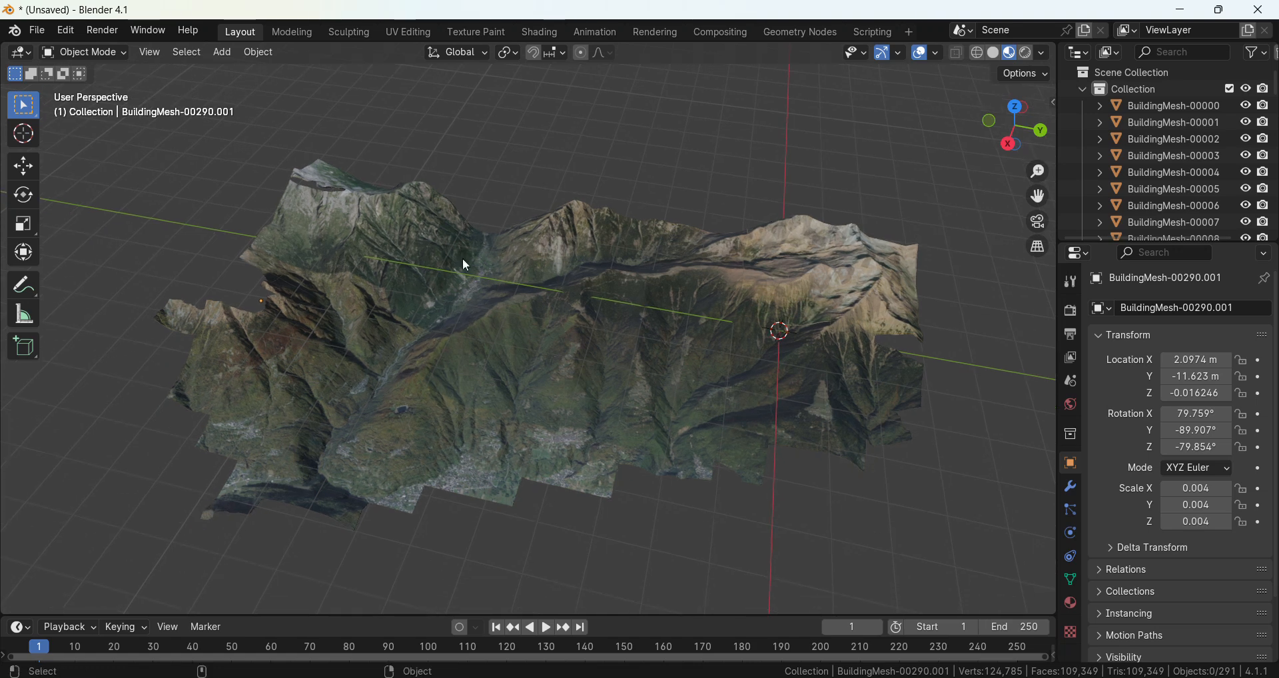
# Switch to Roblox Studio and view the .OBJ Import plugin's loader window, closing it again.
pyautogui.click(35, 32)
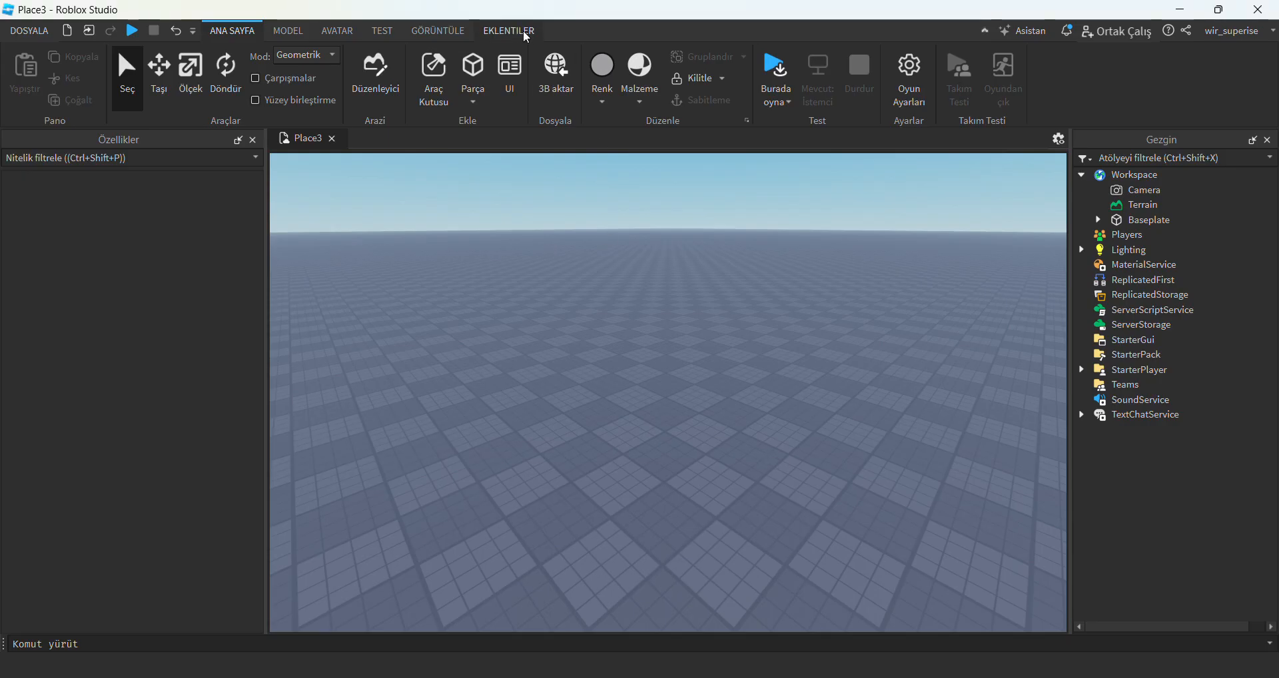
pyautogui.click(509, 33)
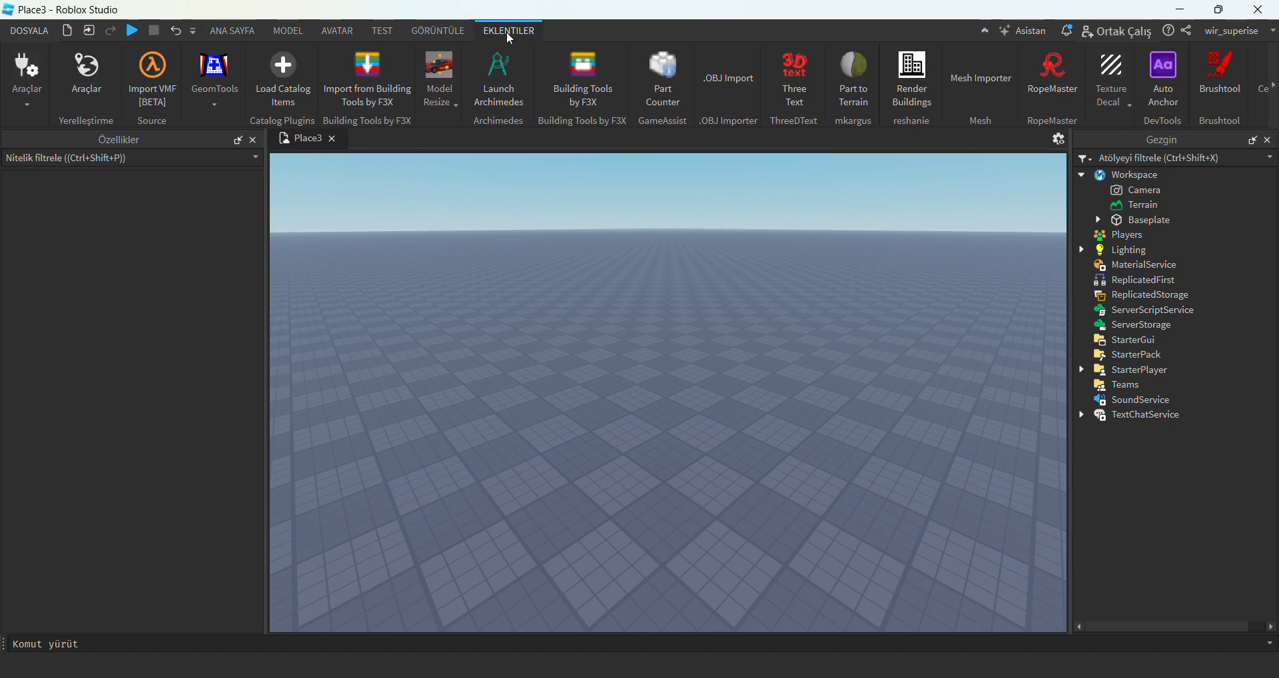
pyautogui.click(734, 88)
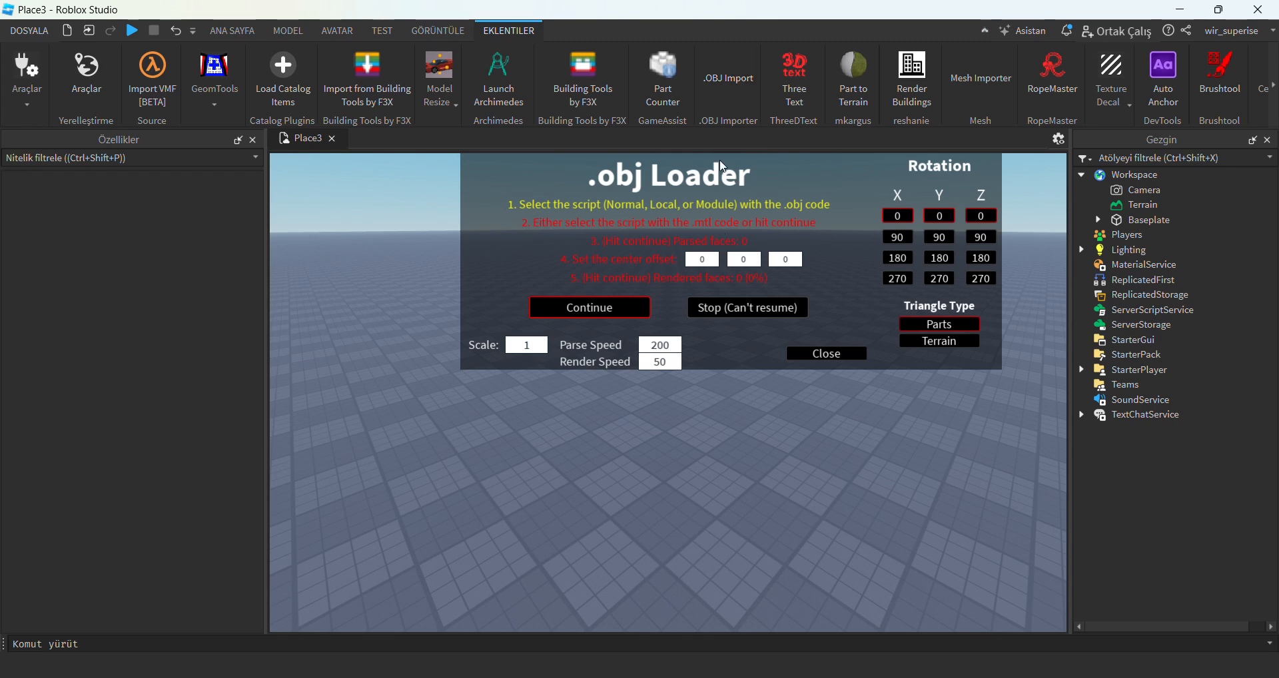
pyautogui.click(794, 355)
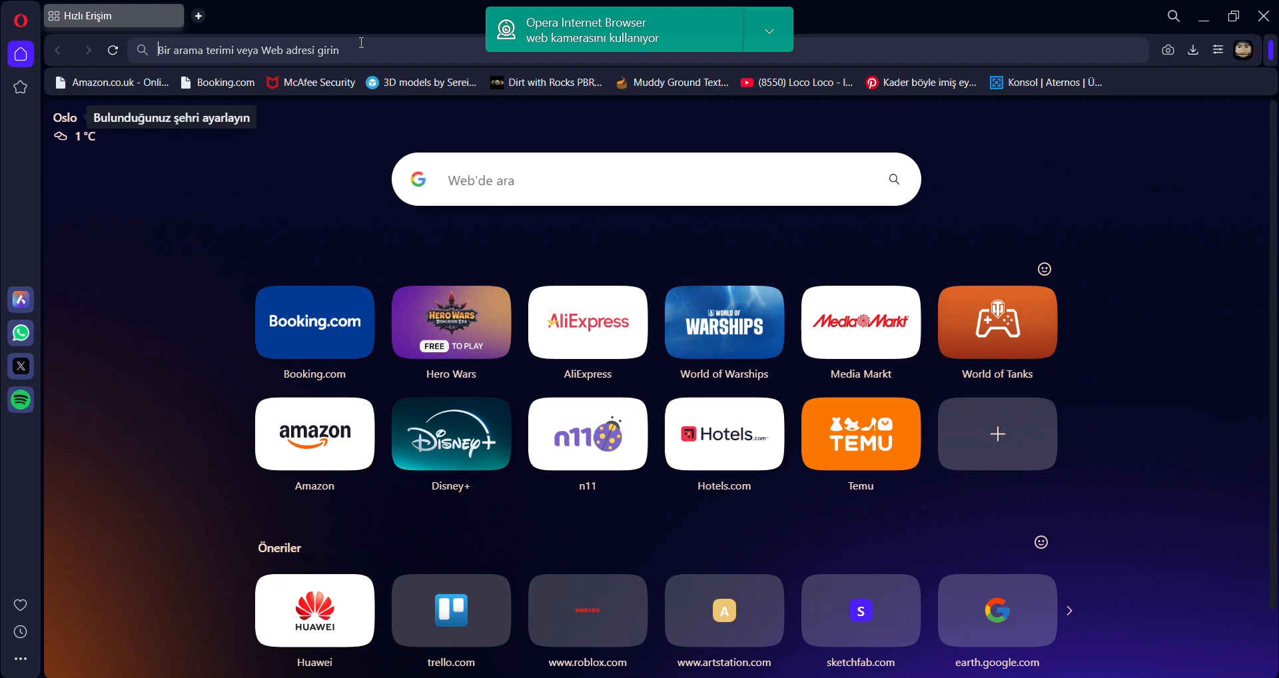
# Switch to Opera and open the DevForum post "Large-Scale Roblox Terrain: The ultimate guide".
pyautogui.write('Large Sca')
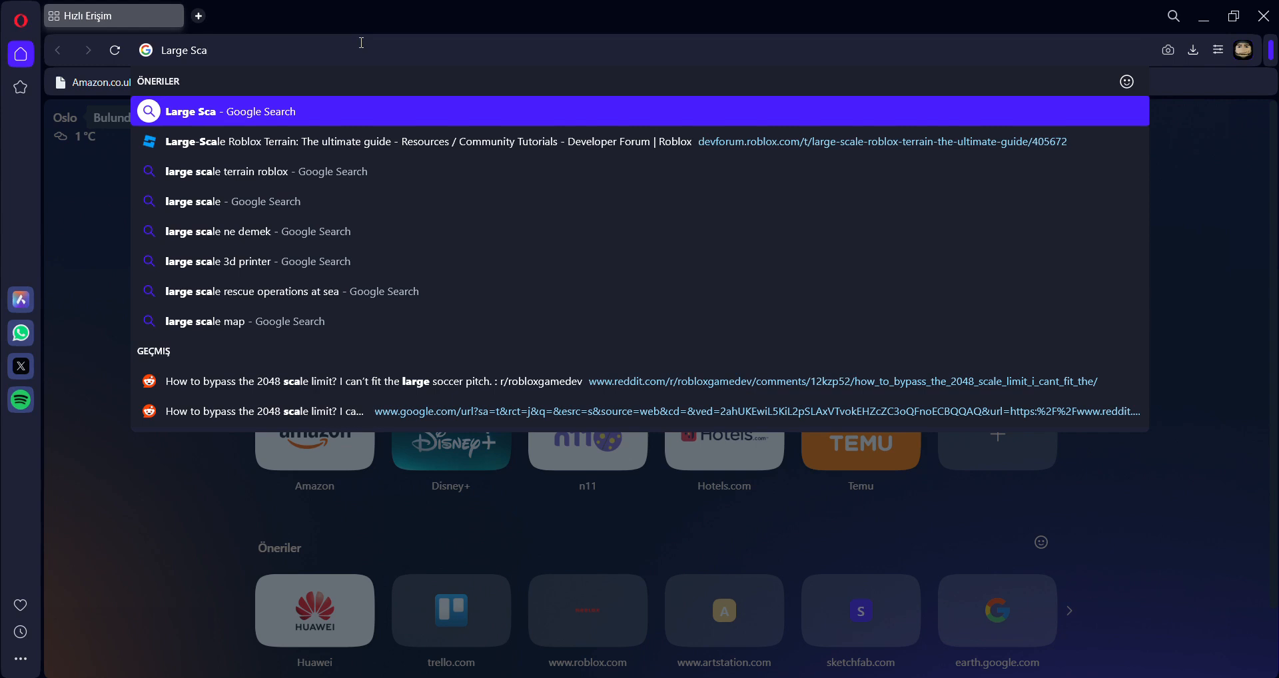
pyautogui.press('Down')
pyautogui.press('Return')
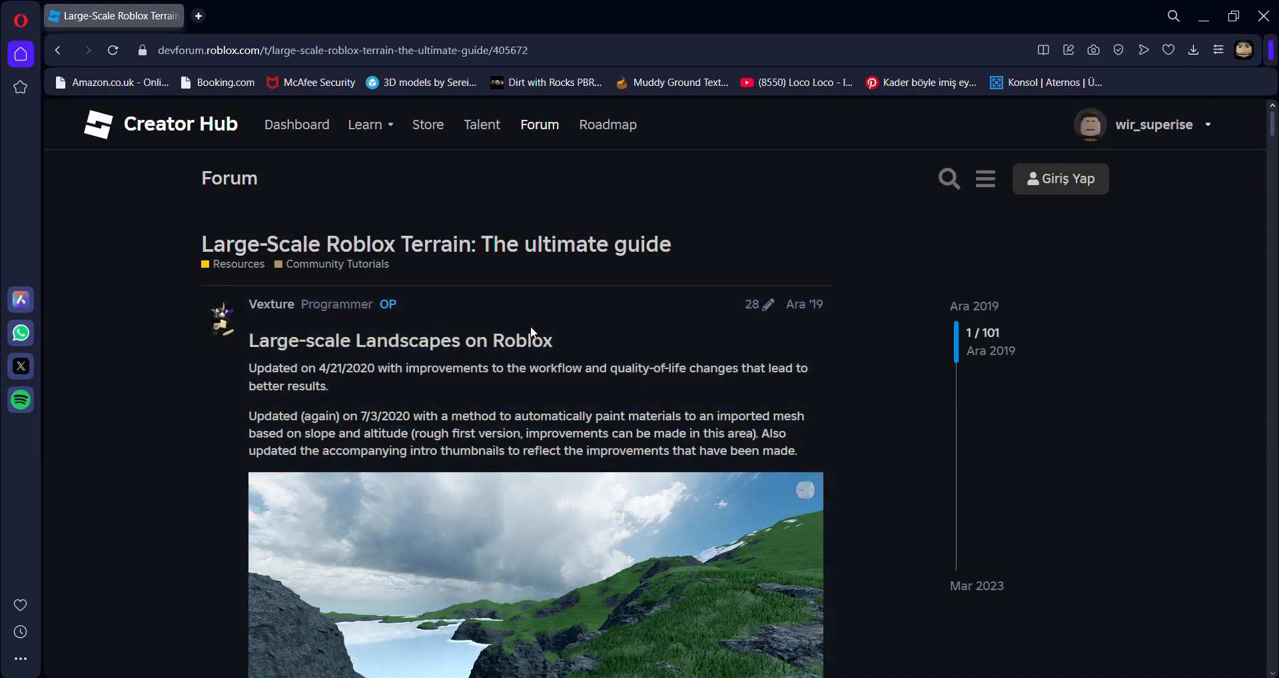
# Look through the terrain guide's sections on Quadspinner Gaea, importing to Studio and the conclusion.
pyautogui.scroll(-10, 530, 325)
pyautogui.scroll(-20, 837, 362)
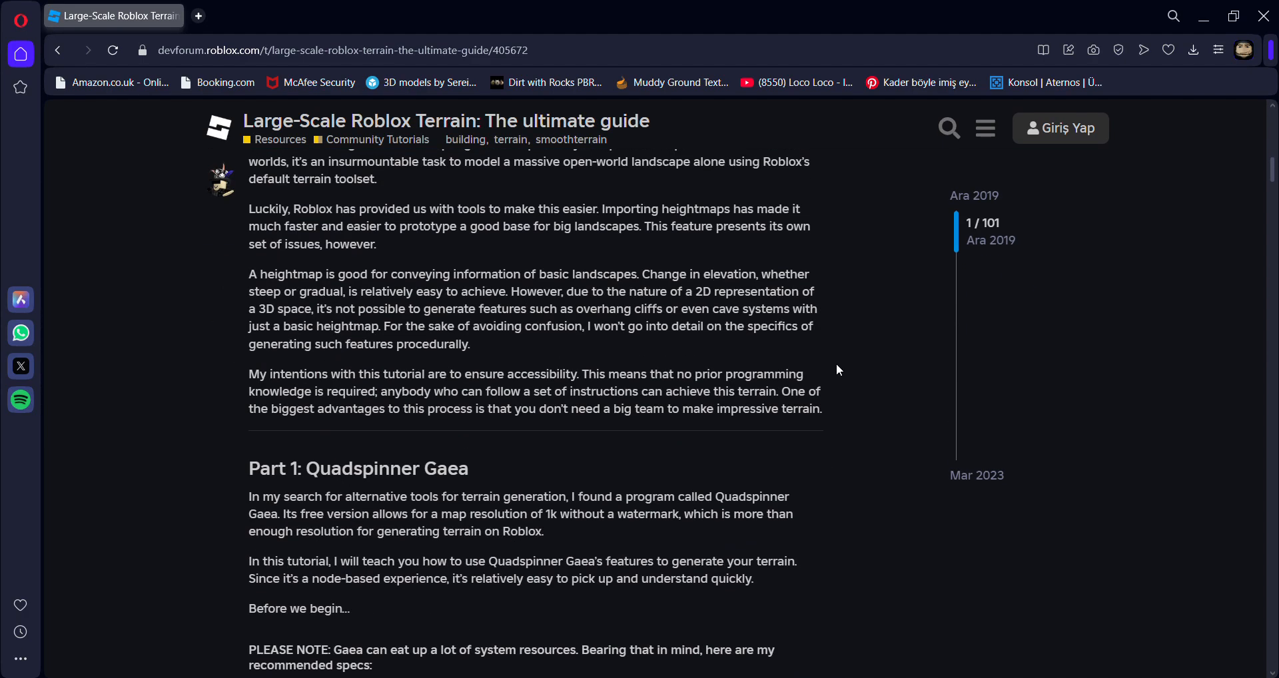
pyautogui.scroll(-10, 836, 364)
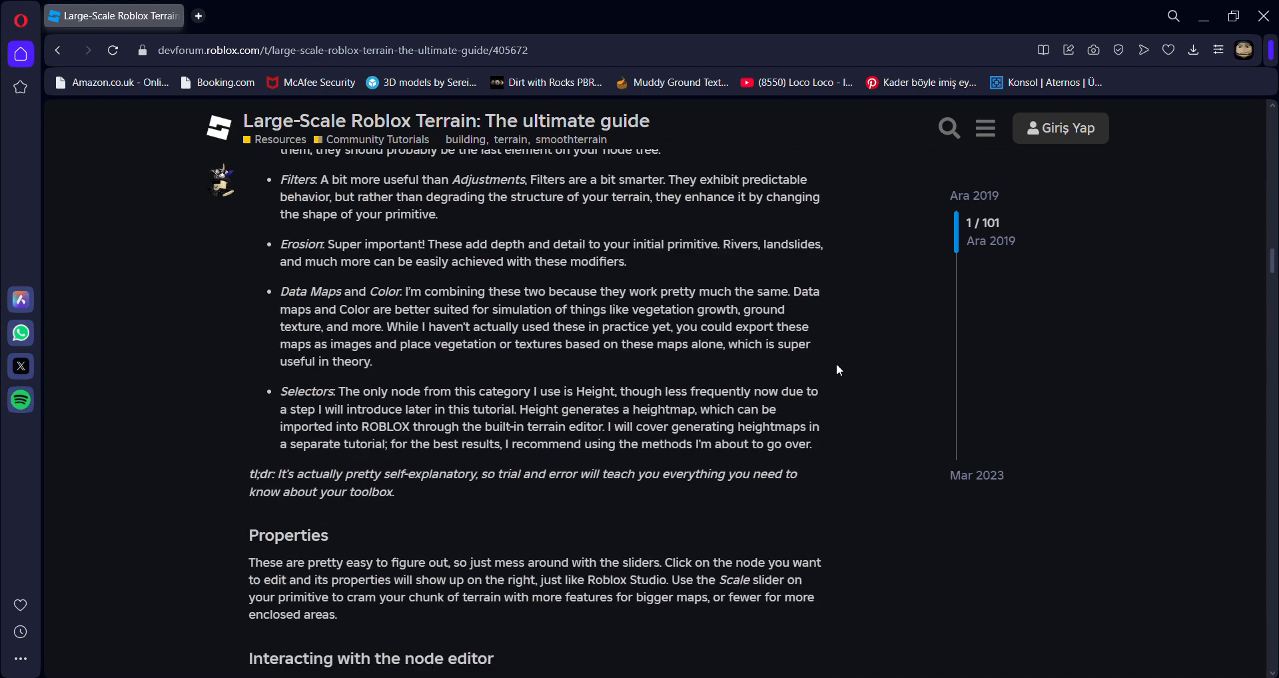
pyautogui.scroll(12, 837, 365)
pyautogui.scroll(14, 839, 372)
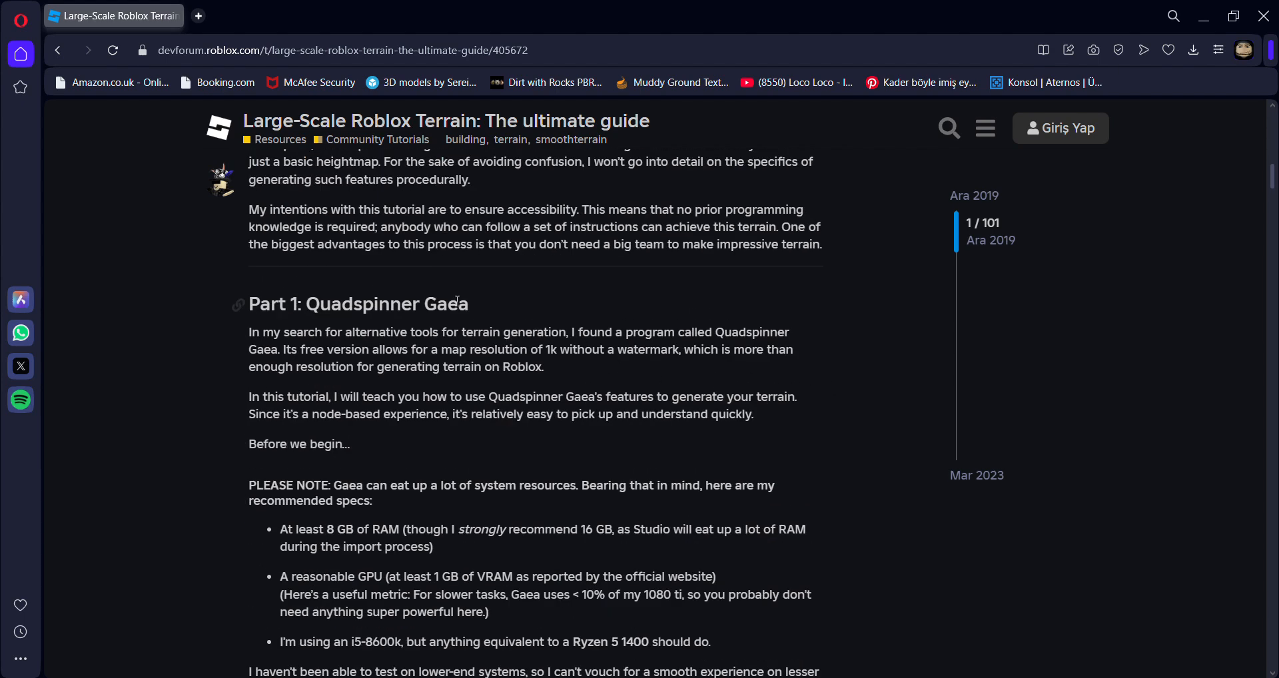
pyautogui.scroll(-18, 541, 298)
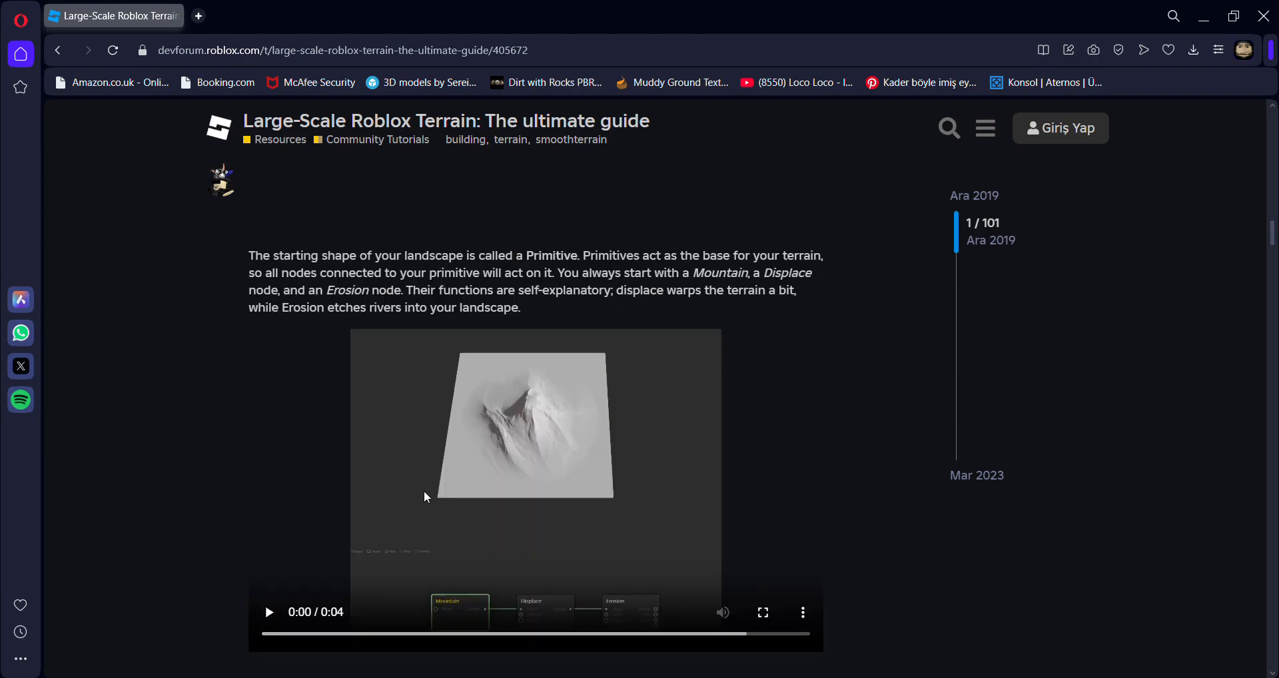
pyautogui.scroll(-15, 646, 413)
pyautogui.scroll(-20, 652, 415)
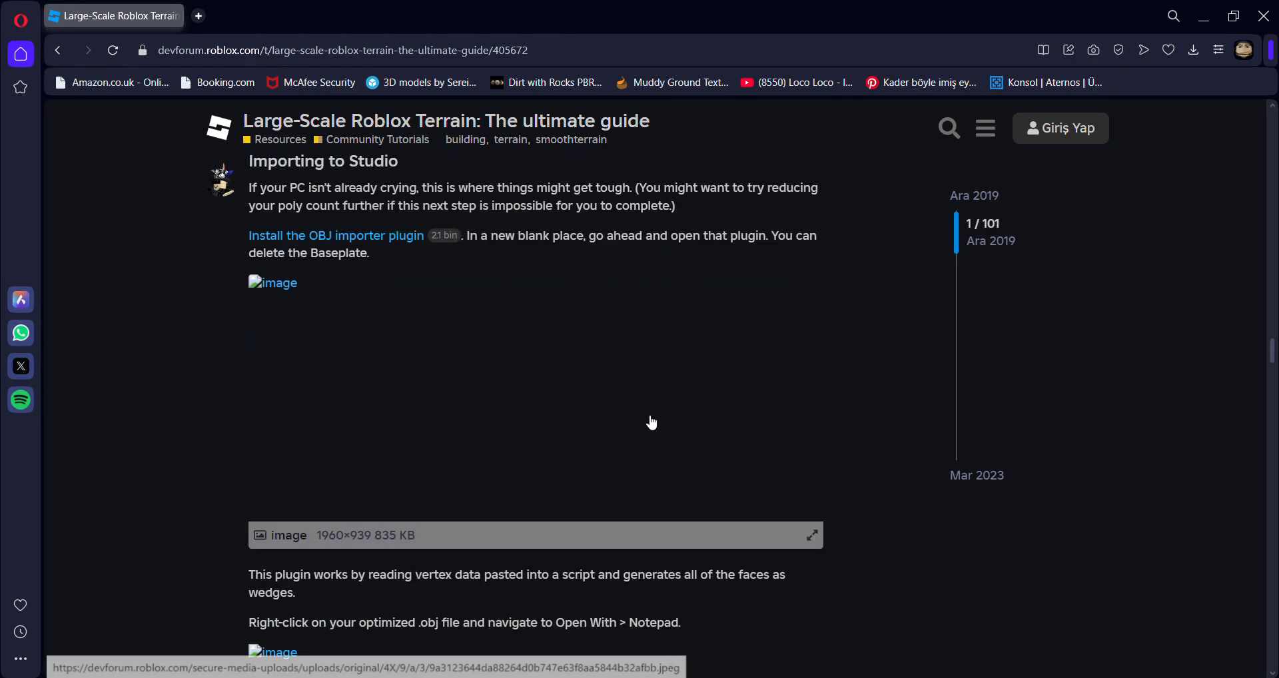
pyautogui.scroll(-20, 651, 415)
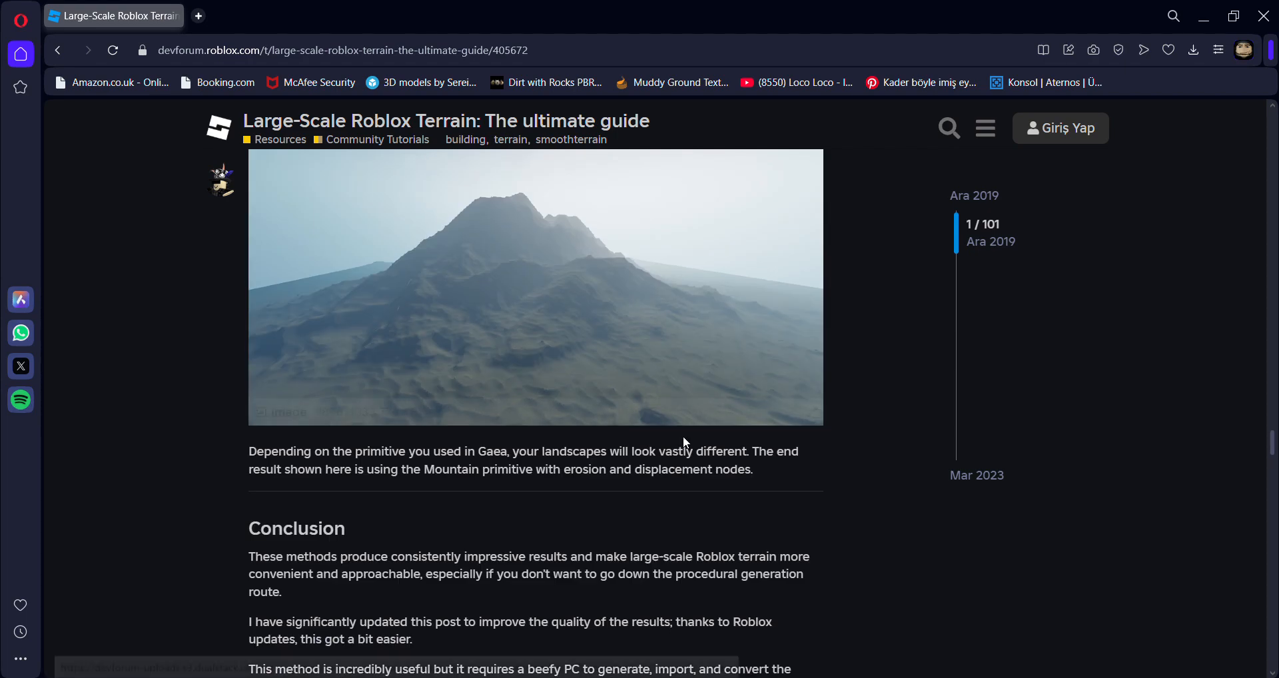
pyautogui.scroll(-15, 683, 439)
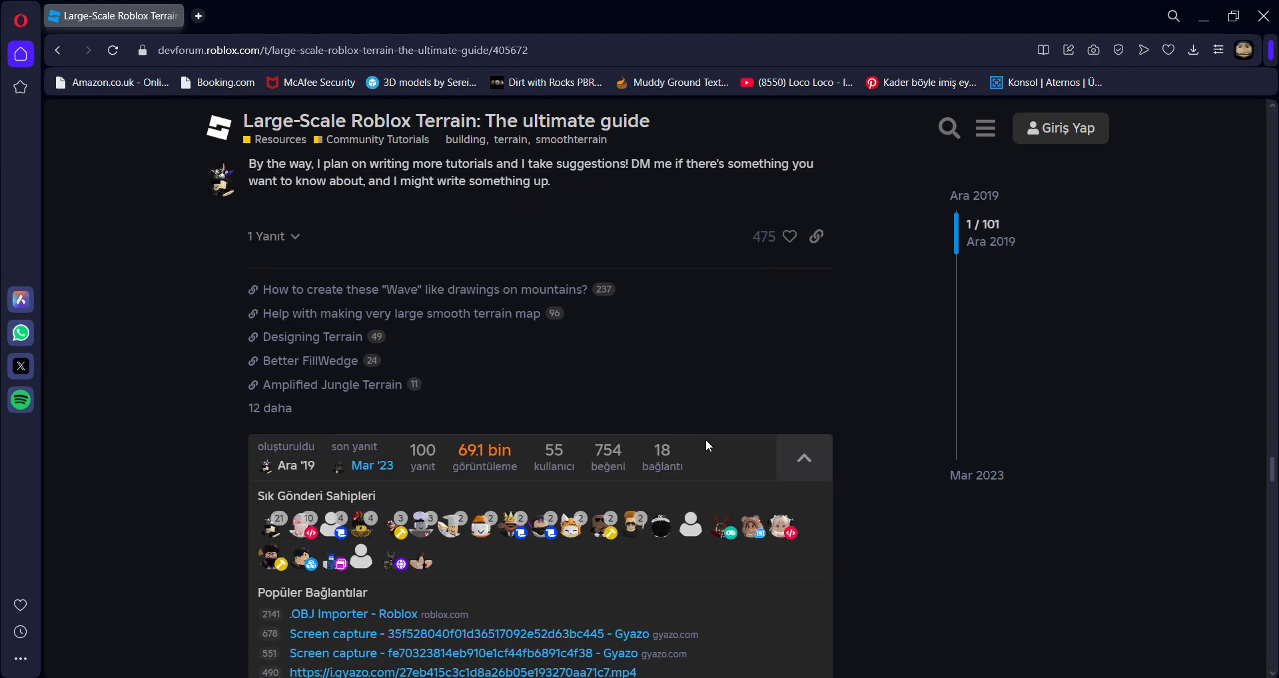
# Copy the code block from the guide's "Part 3: Converting your parts into terrain" section.
pyautogui.scroll(15, 862, 456)
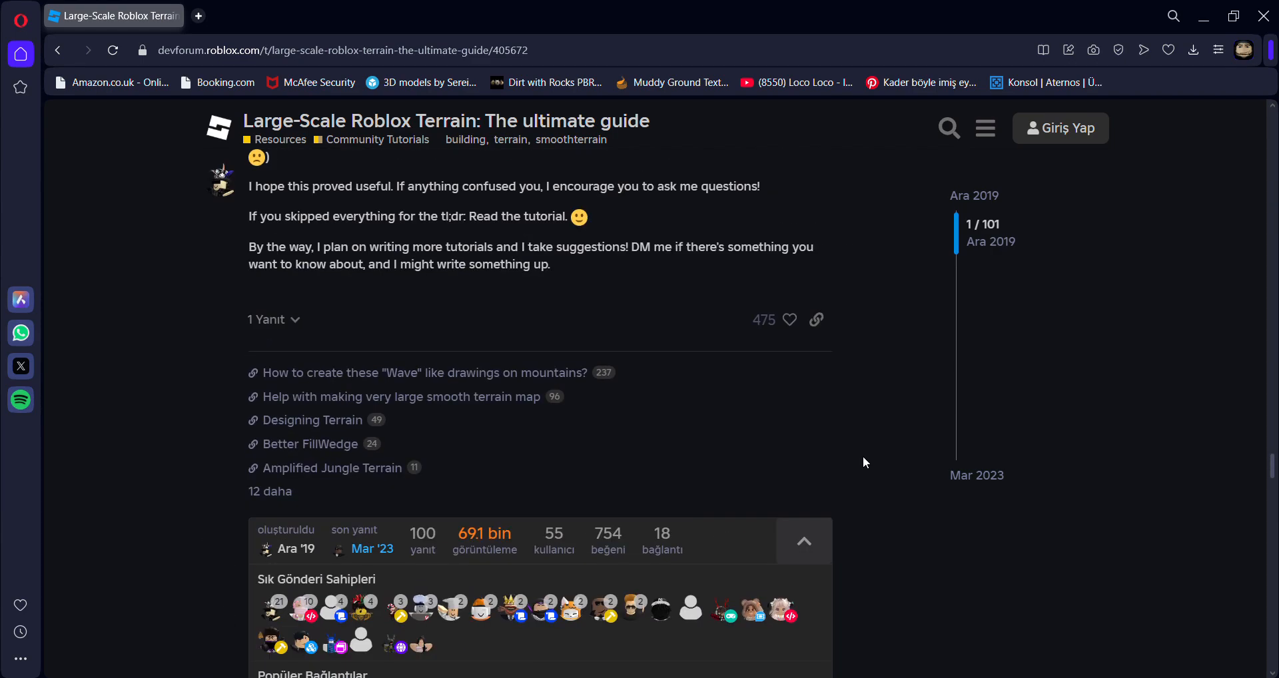
pyautogui.scroll(15, 865, 456)
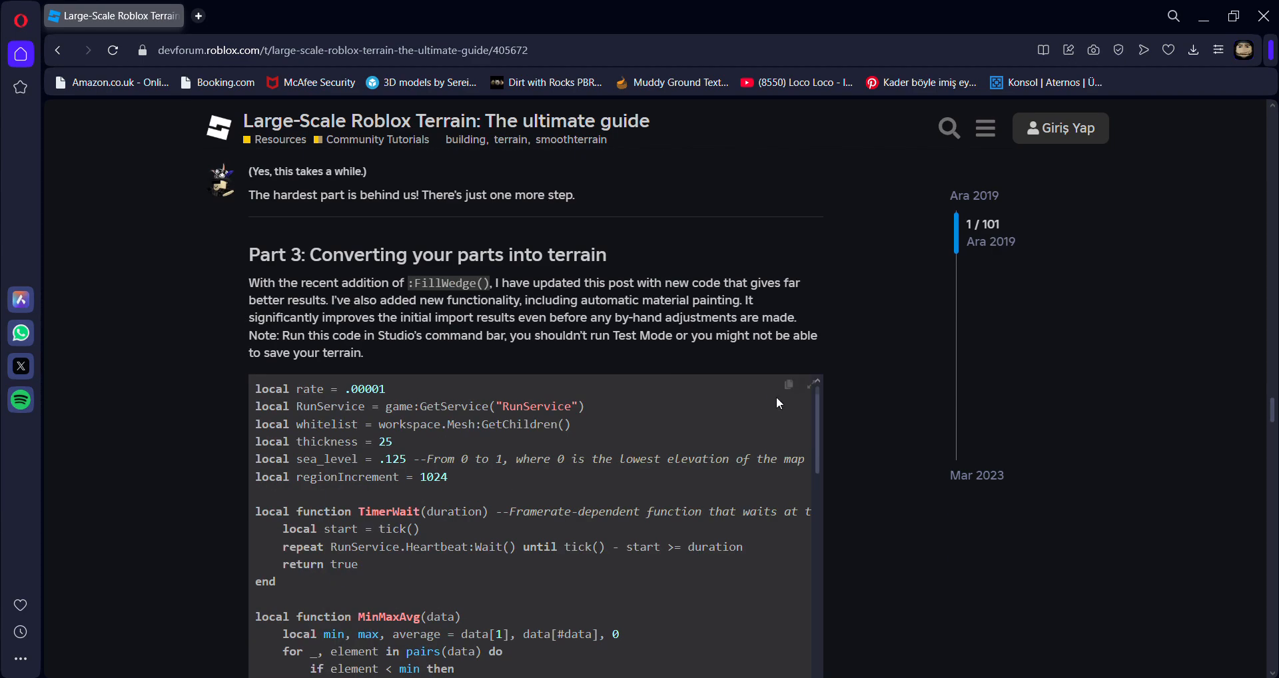
pyautogui.click(786, 395)
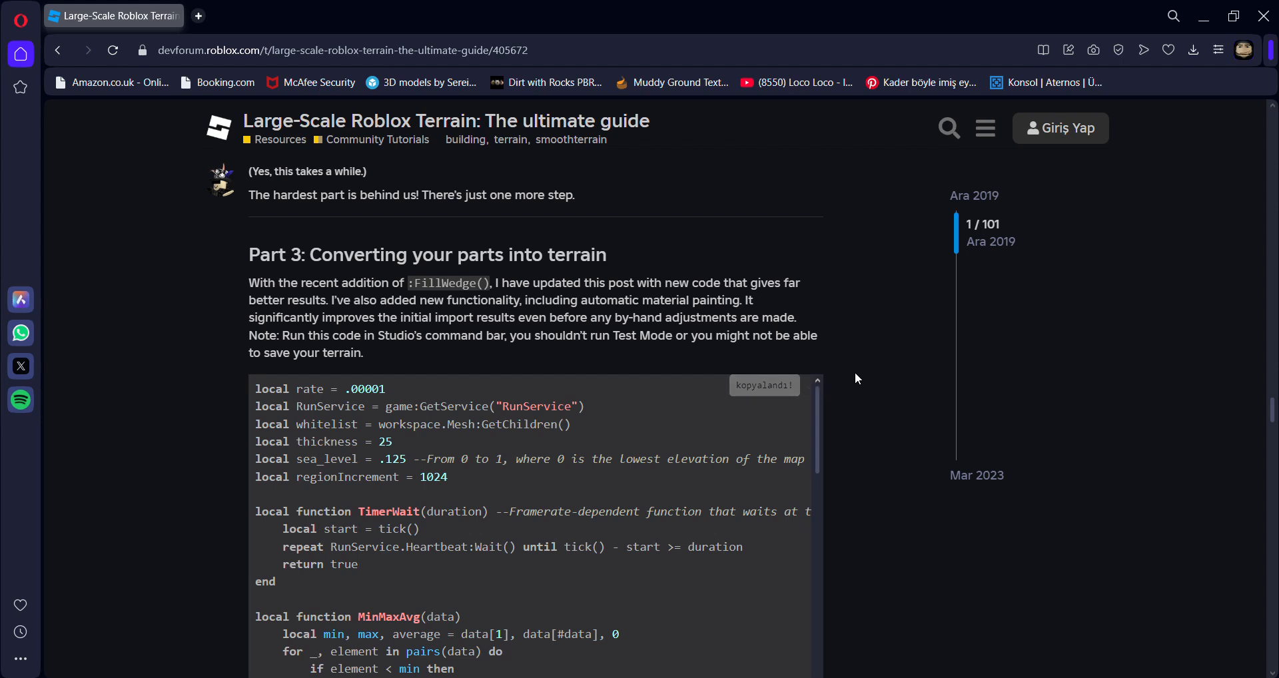
# Open the OBJ importer plugin link from the guide's "Importing to Studio" section in a new tab.
pyautogui.scroll(-1, 856, 375)
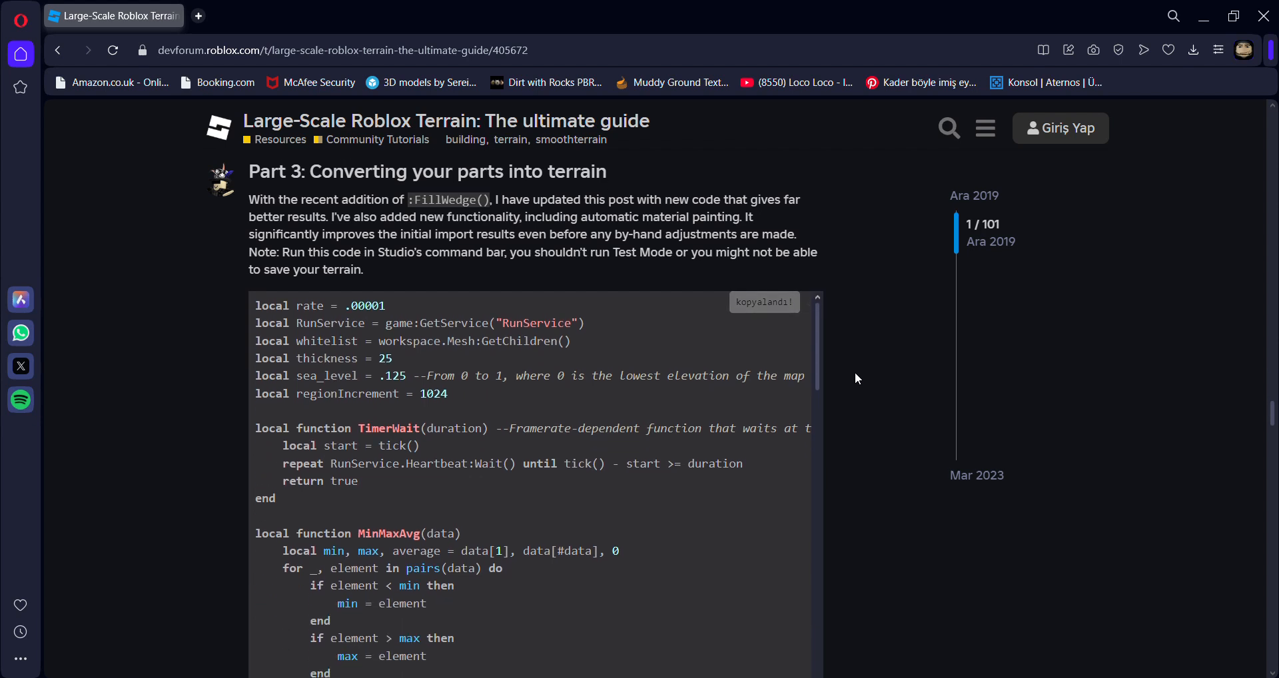
pyautogui.scroll(1, 857, 379)
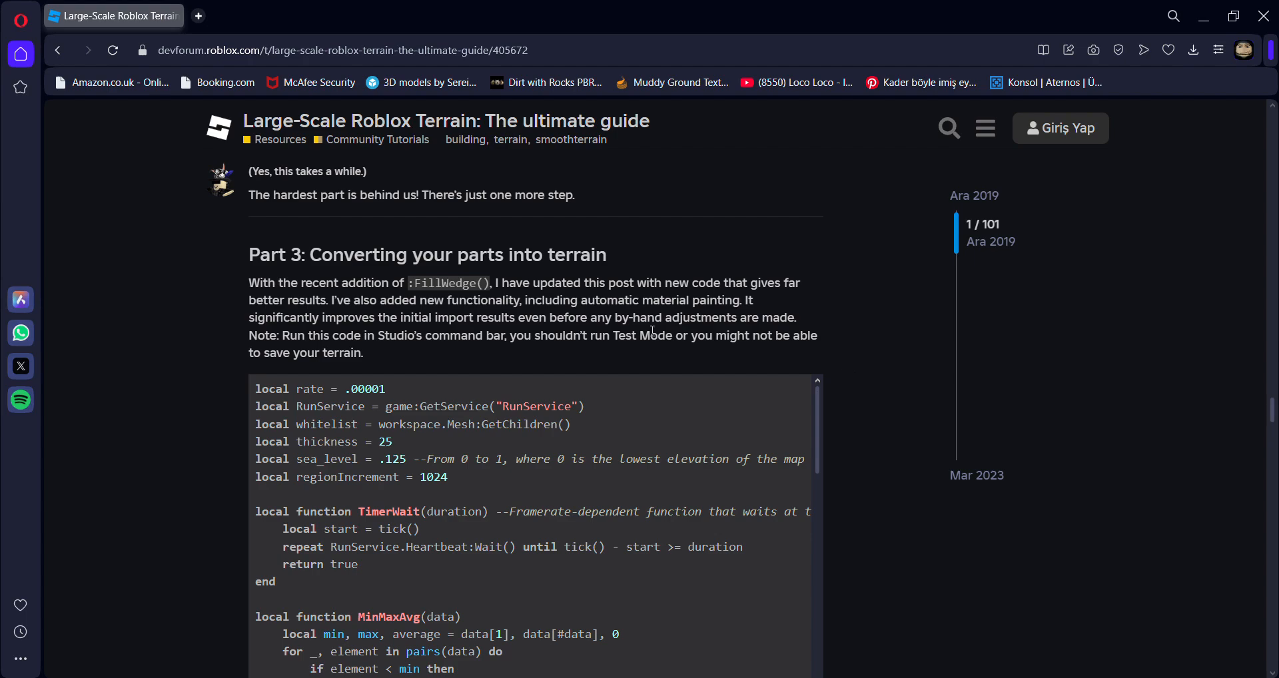
pyautogui.scroll(2, 315, 261)
pyautogui.scroll(20, 651, 484)
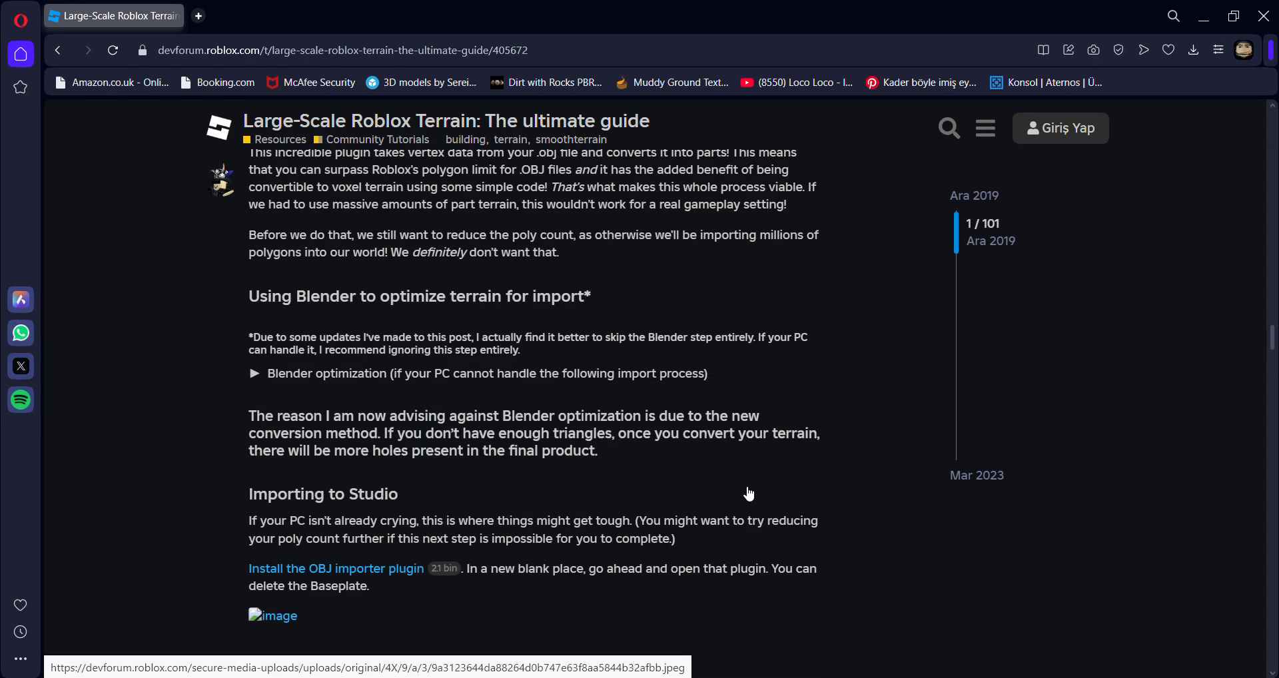
pyautogui.scroll(-15, 747, 489)
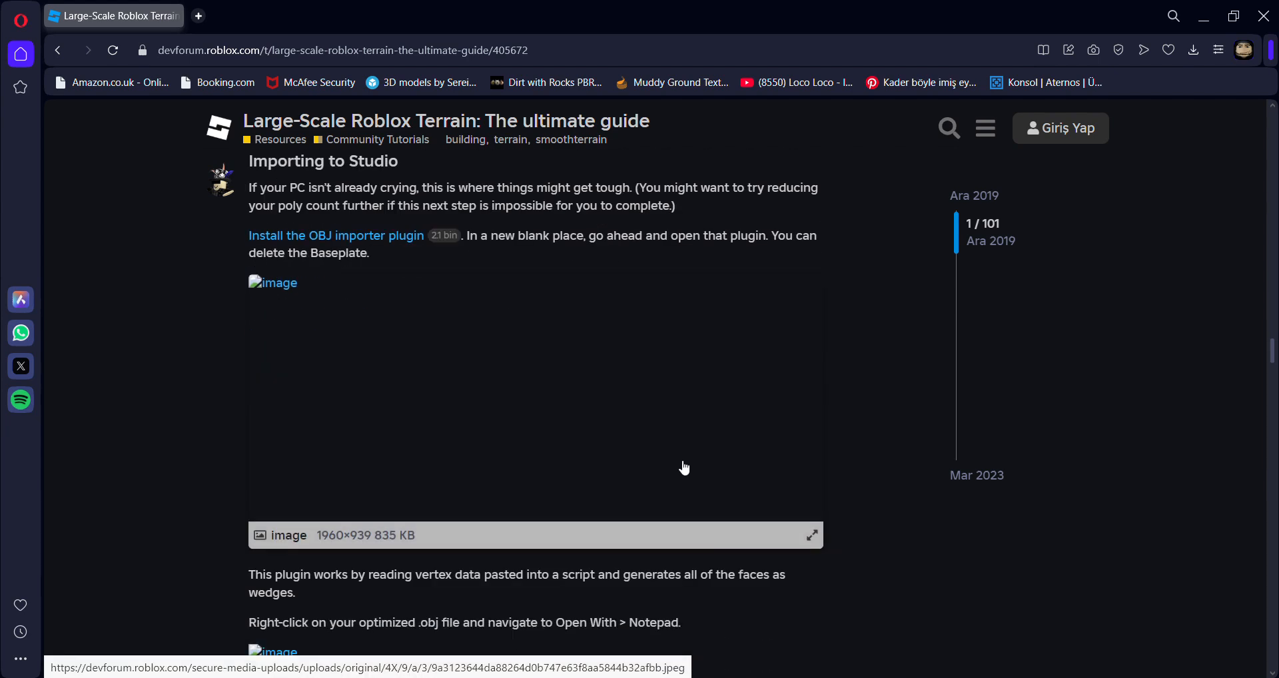
pyautogui.rightClick(358, 239)
pyautogui.click(399, 249)
pyautogui.click(266, 16)
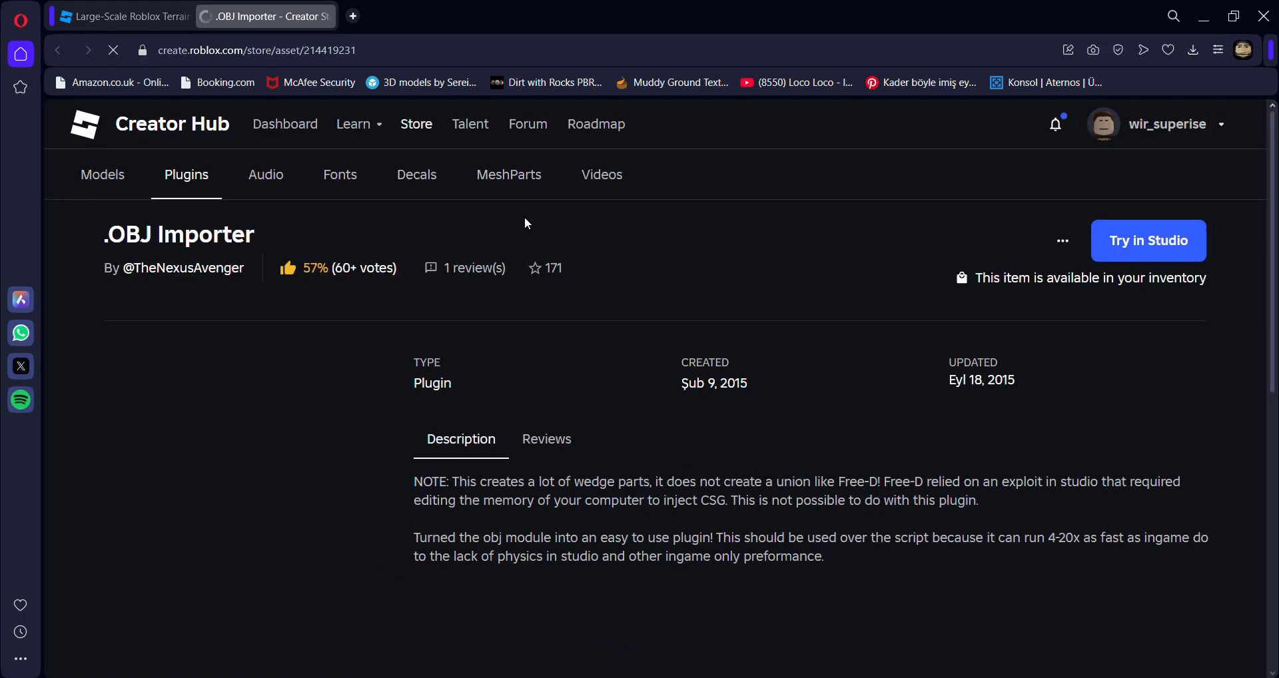
# Examine the .OBJ Importer plugin's store page and close its tab.
pyautogui.scroll(-1, 529, 225)
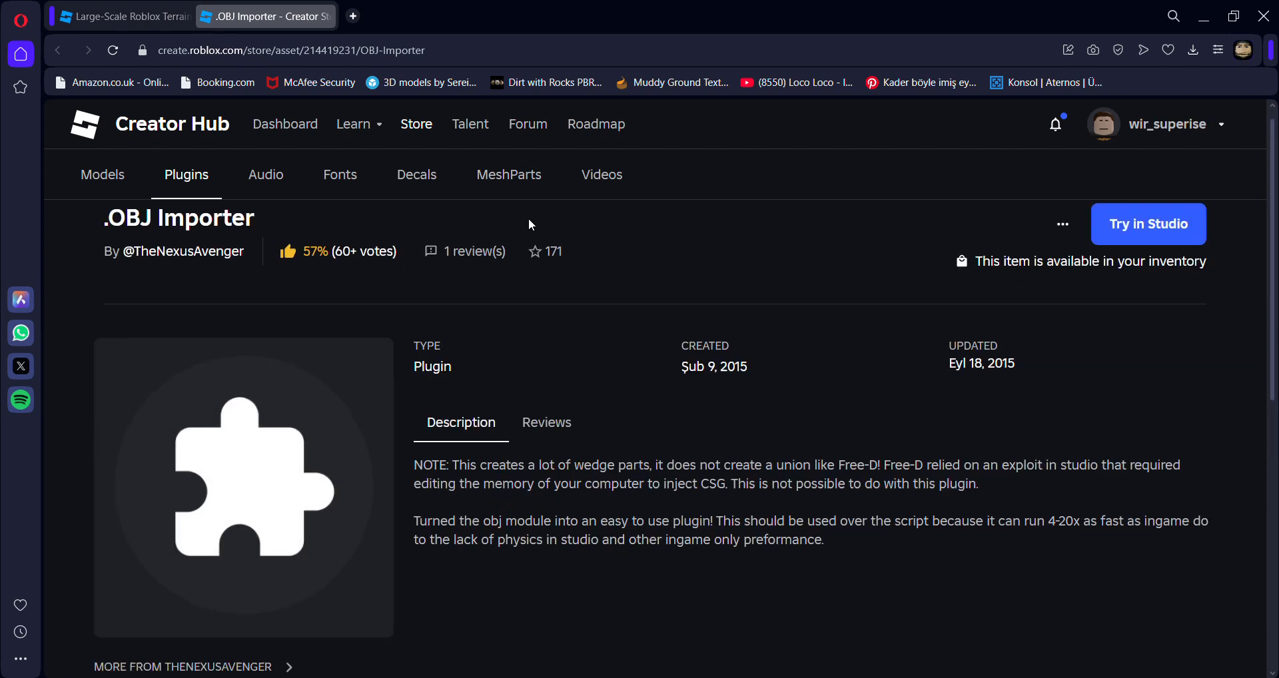
pyautogui.scroll(1, 511, 397)
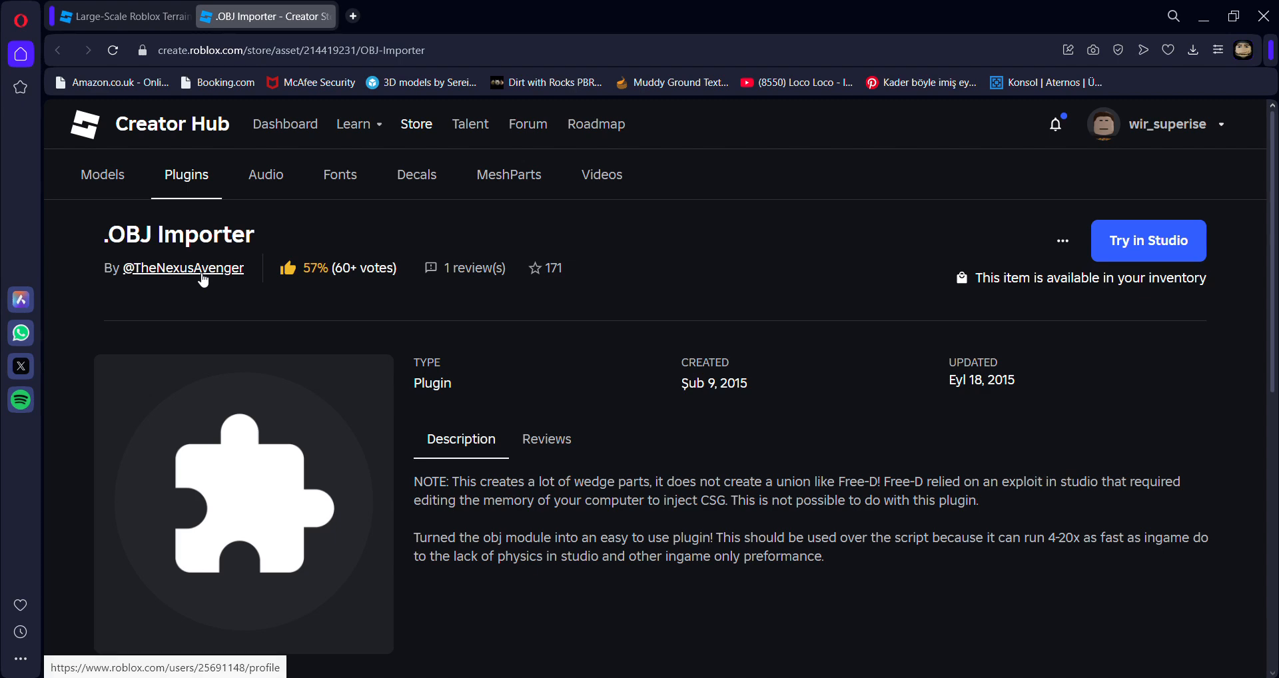
pyautogui.scroll(-5, 609, 351)
pyautogui.scroll(5, 609, 350)
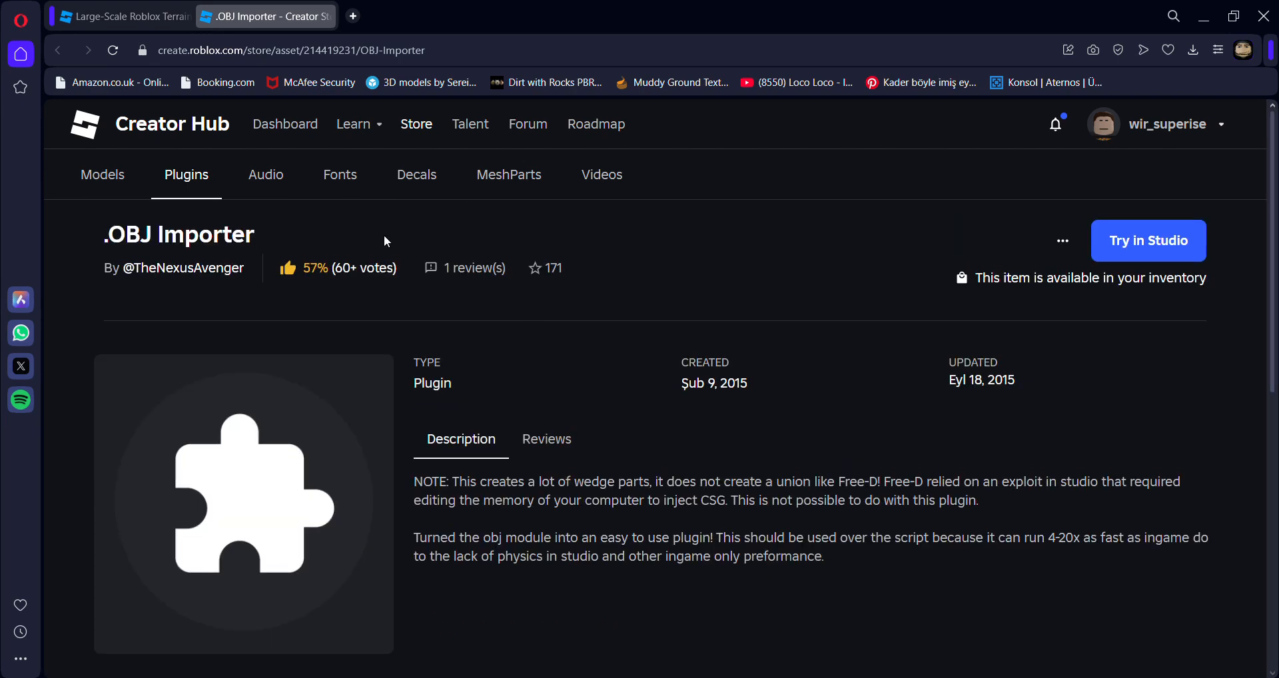
pyautogui.click(326, 16)
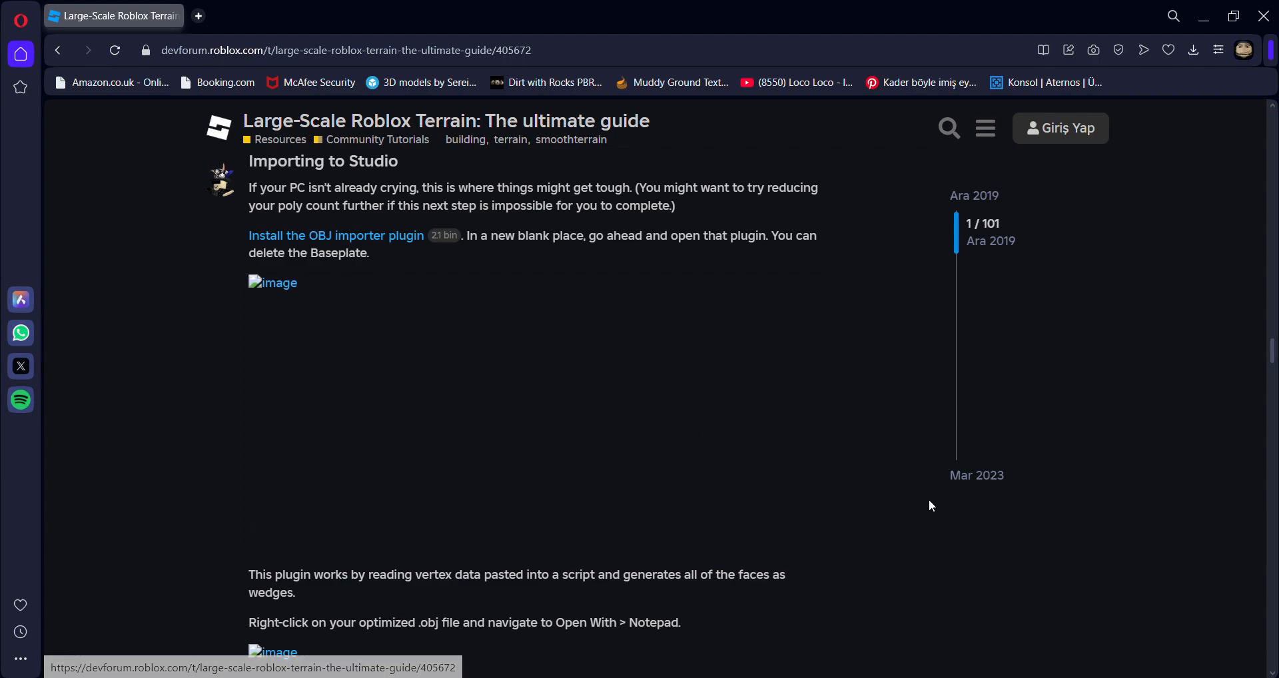
# Review the guide's instructions for parsing and rendering the faces and converting parts into terrain.
pyautogui.scroll(-15, 874, 506)
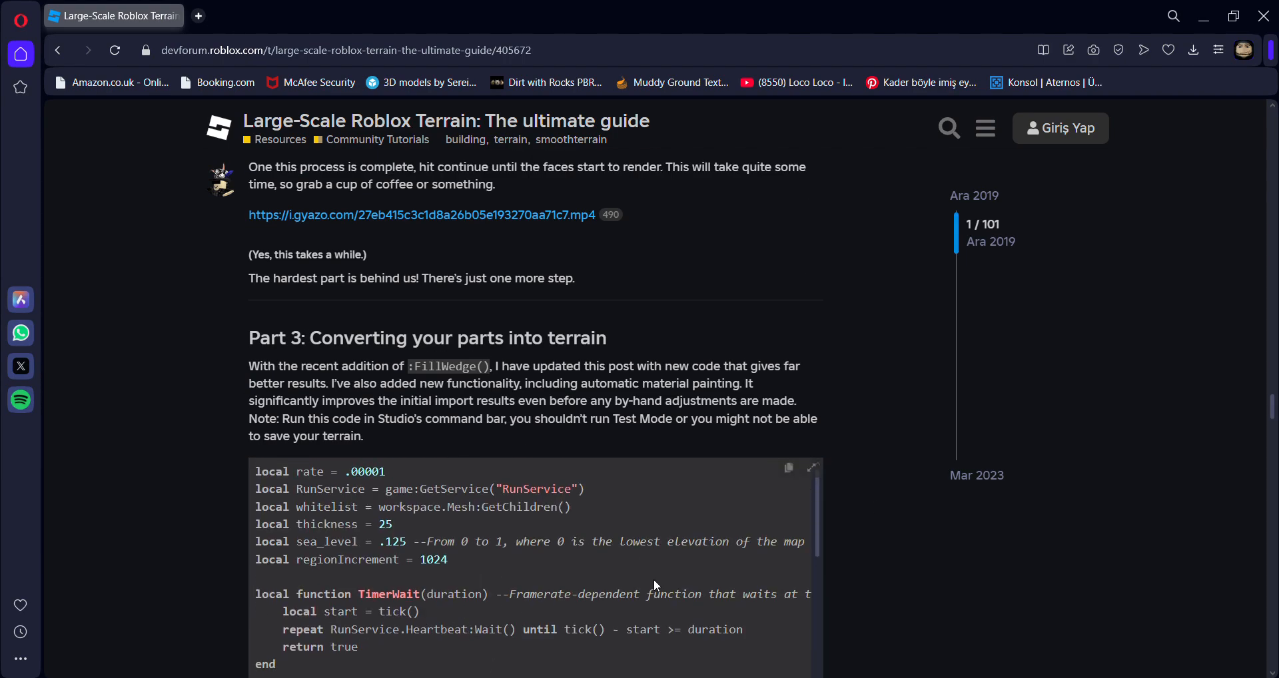
pyautogui.scroll(5, 738, 366)
pyautogui.scroll(-4, 838, 295)
pyautogui.scroll(3, 838, 294)
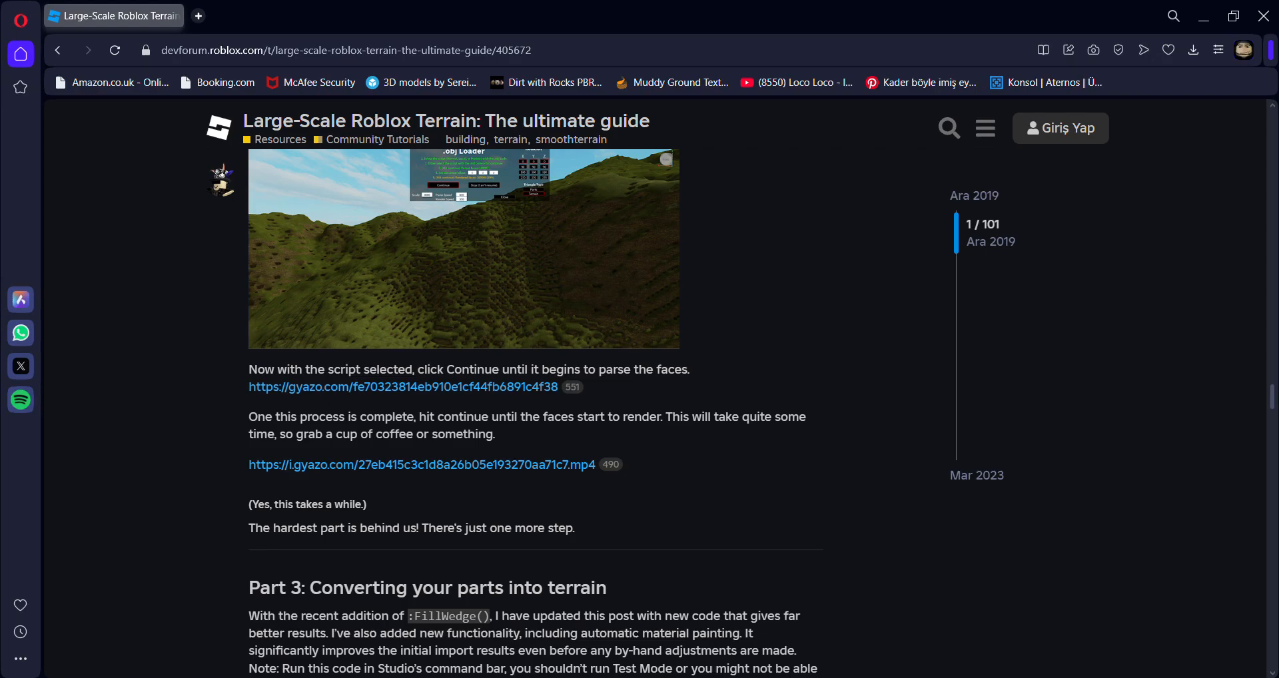
# Return to Roblox Studio and briefly check the .obj Loader before closing it.
pyautogui.hotkey('alt', 'Tab')
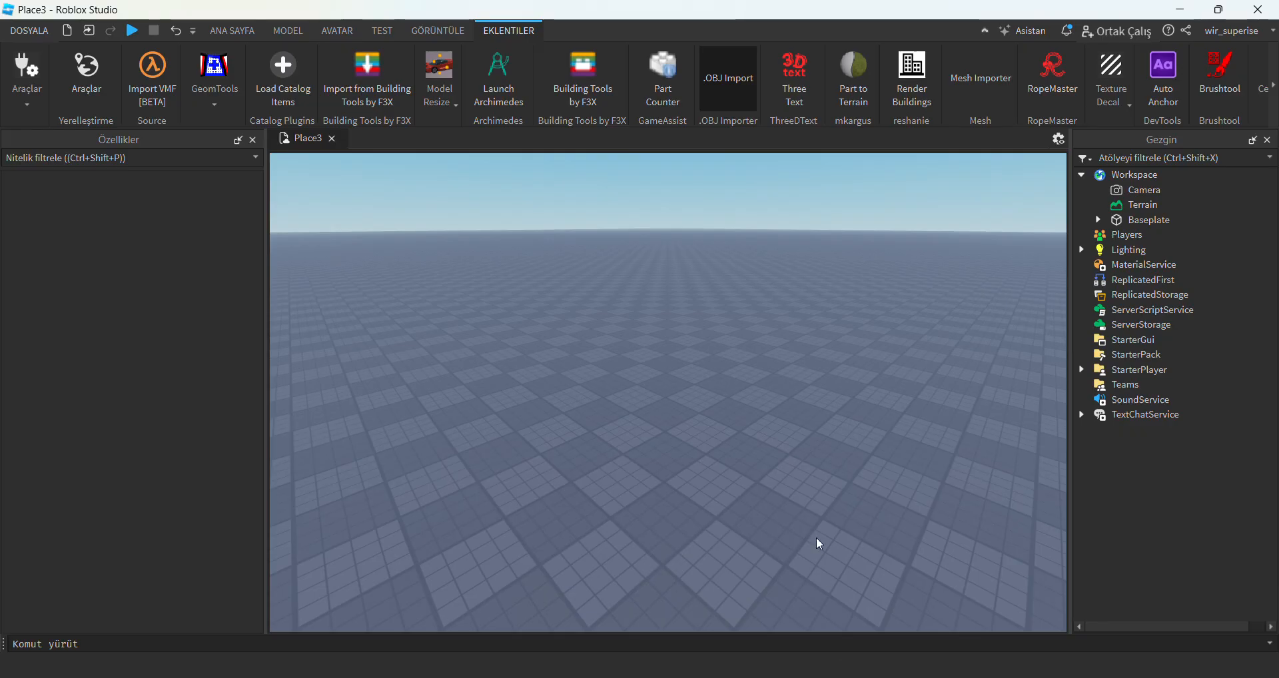
pyautogui.click(735, 79)
pyautogui.click(826, 351)
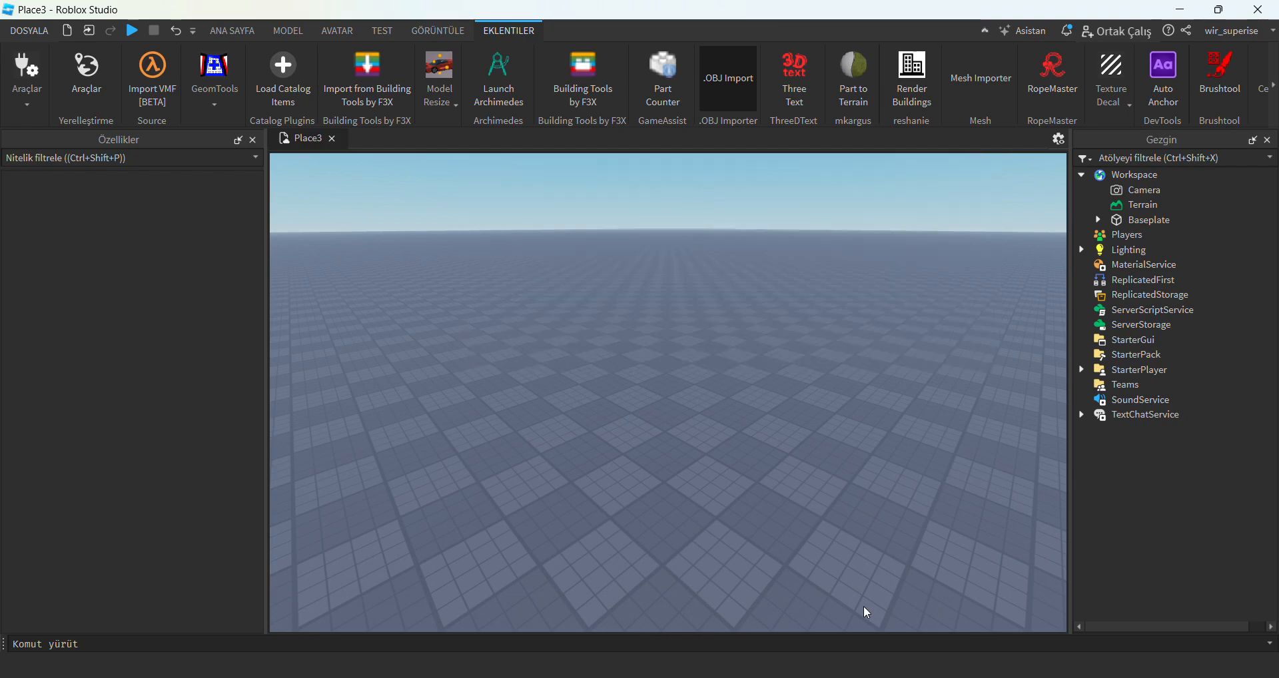
# Switch to Blender and look at the export options for the Alps terrain without exporting it.
pyautogui.hotkey('alt', 'Tab')
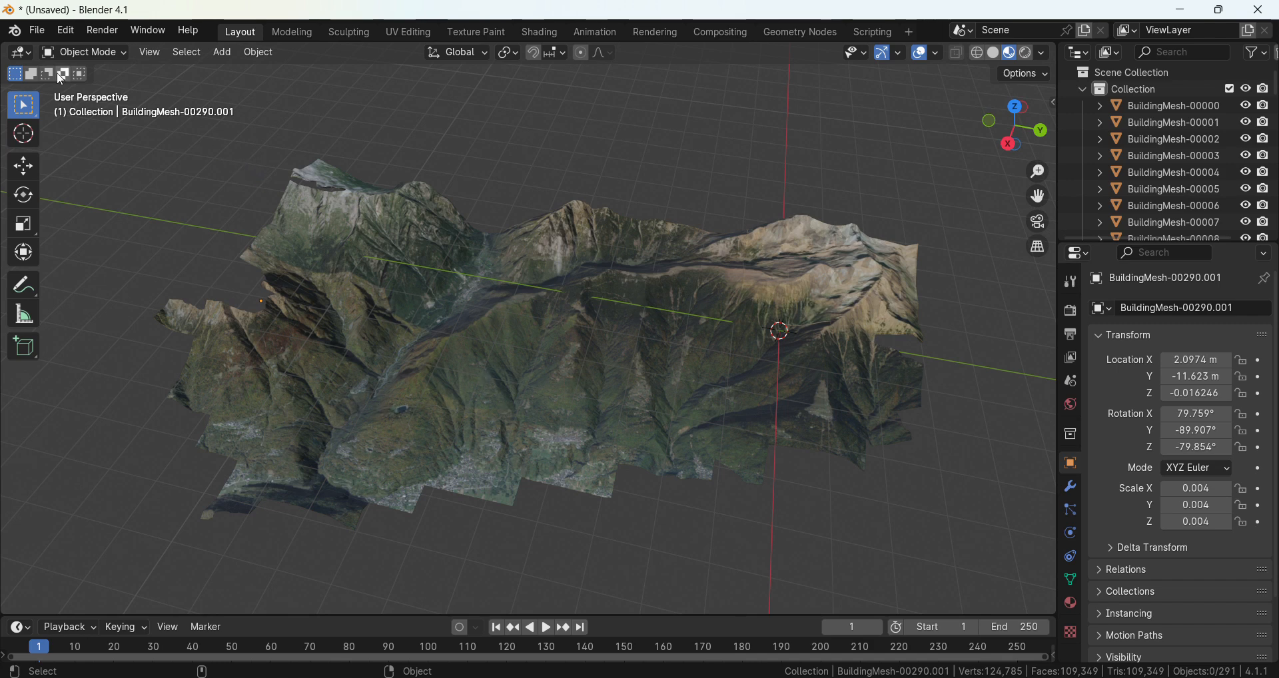
pyautogui.click(40, 31)
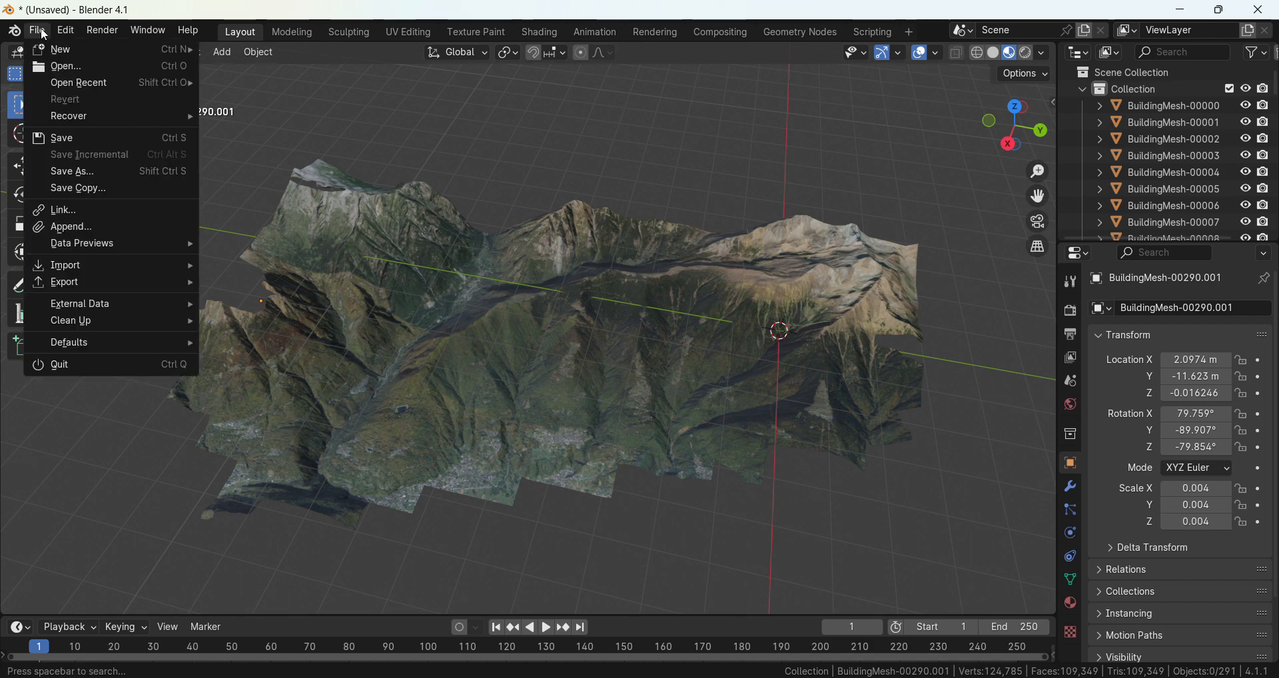
pyautogui.moveTo(92, 287)
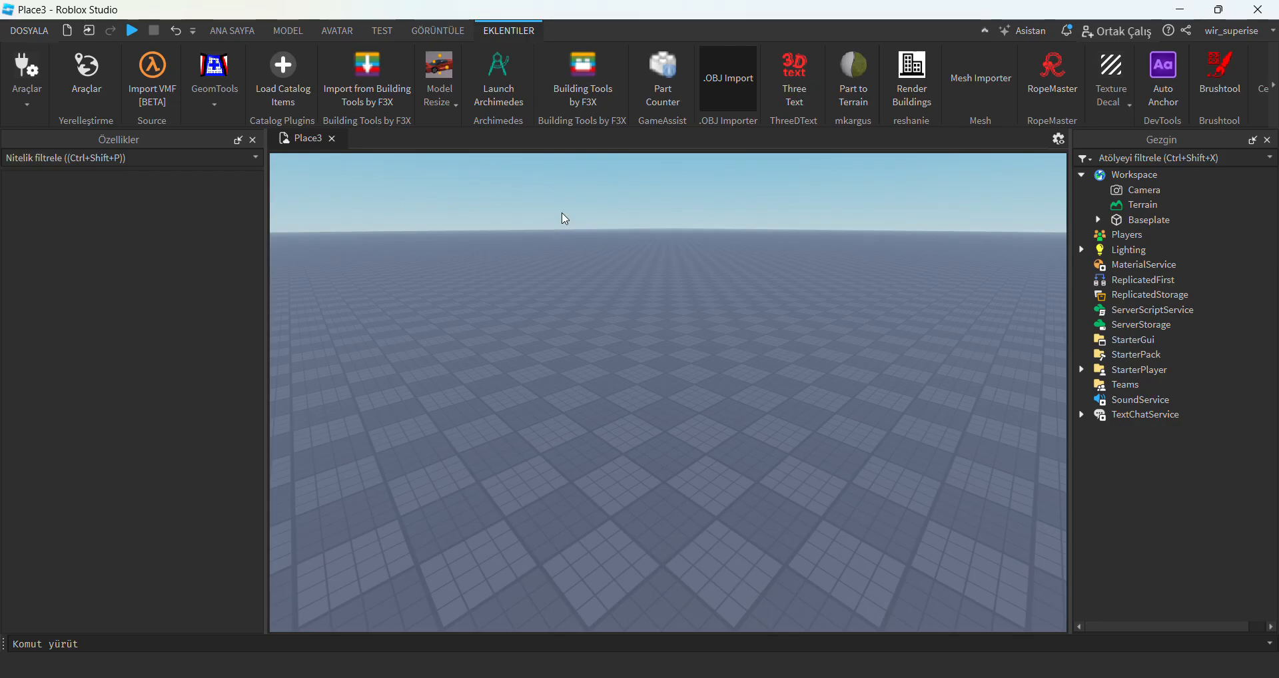
# Switch to Roblox Studio and open the .obj Loader from the .OBJ Import plugin.
pyautogui.click(725, 79)
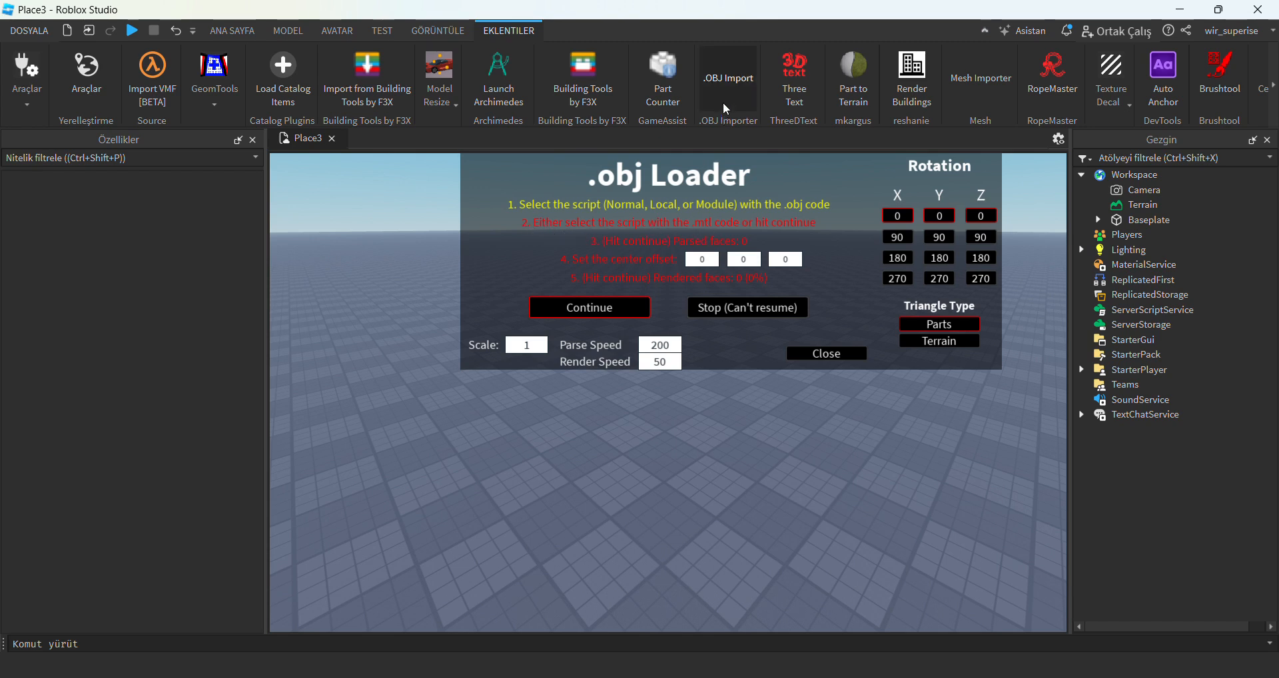
# Close the .obj Loader, switch to Blender and export the terrain to Downloads as the Wavefront file Alps.obj.
pyautogui.click(806, 351)
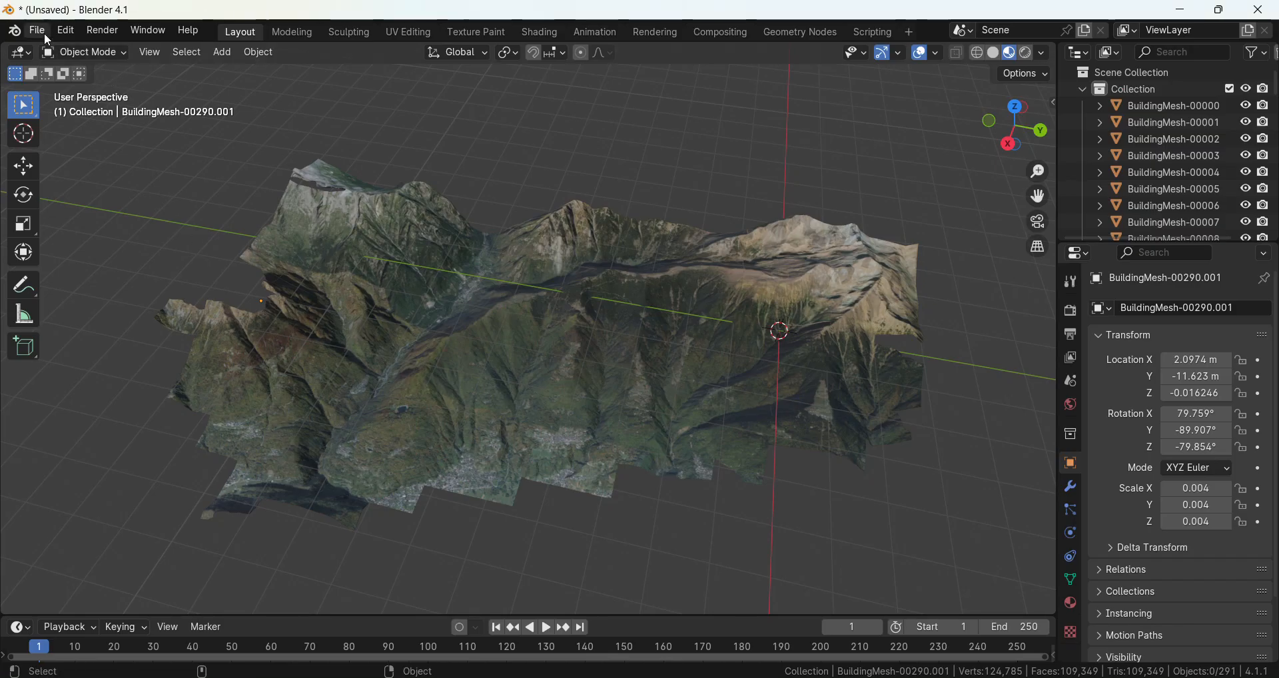
pyautogui.click(39, 30)
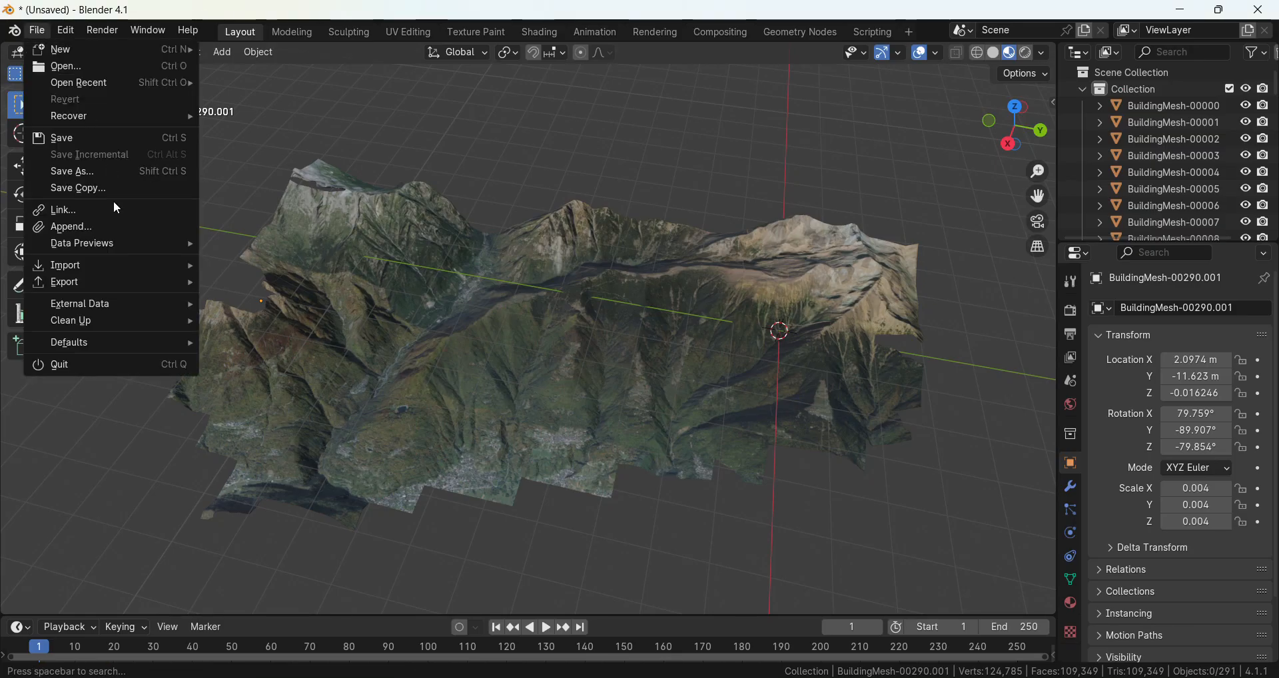
pyautogui.moveTo(106, 288)
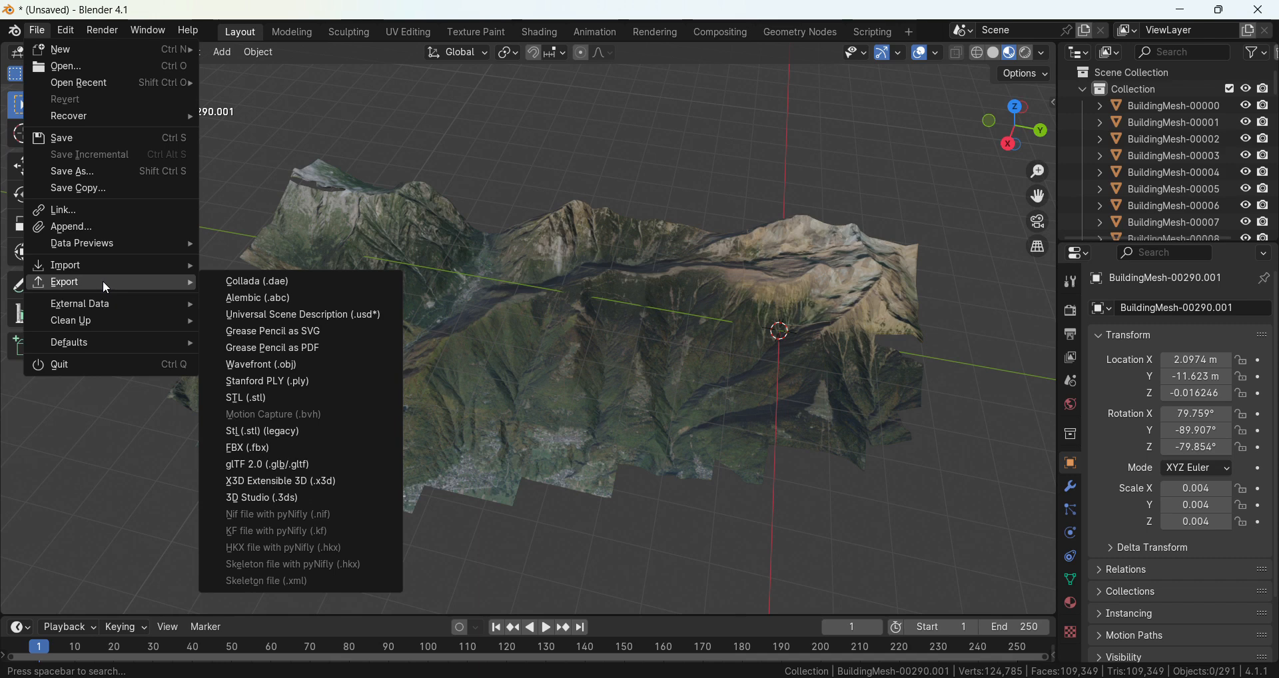
pyautogui.click(272, 366)
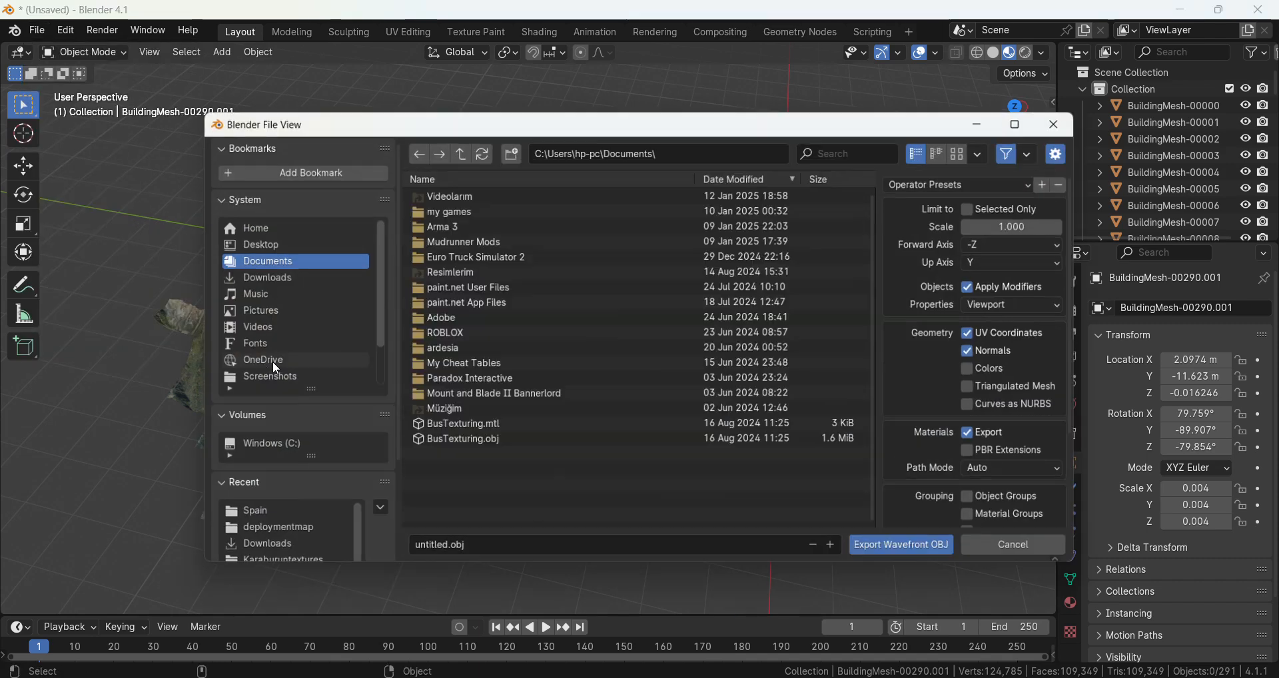
pyautogui.click(280, 277)
pyautogui.click(459, 548)
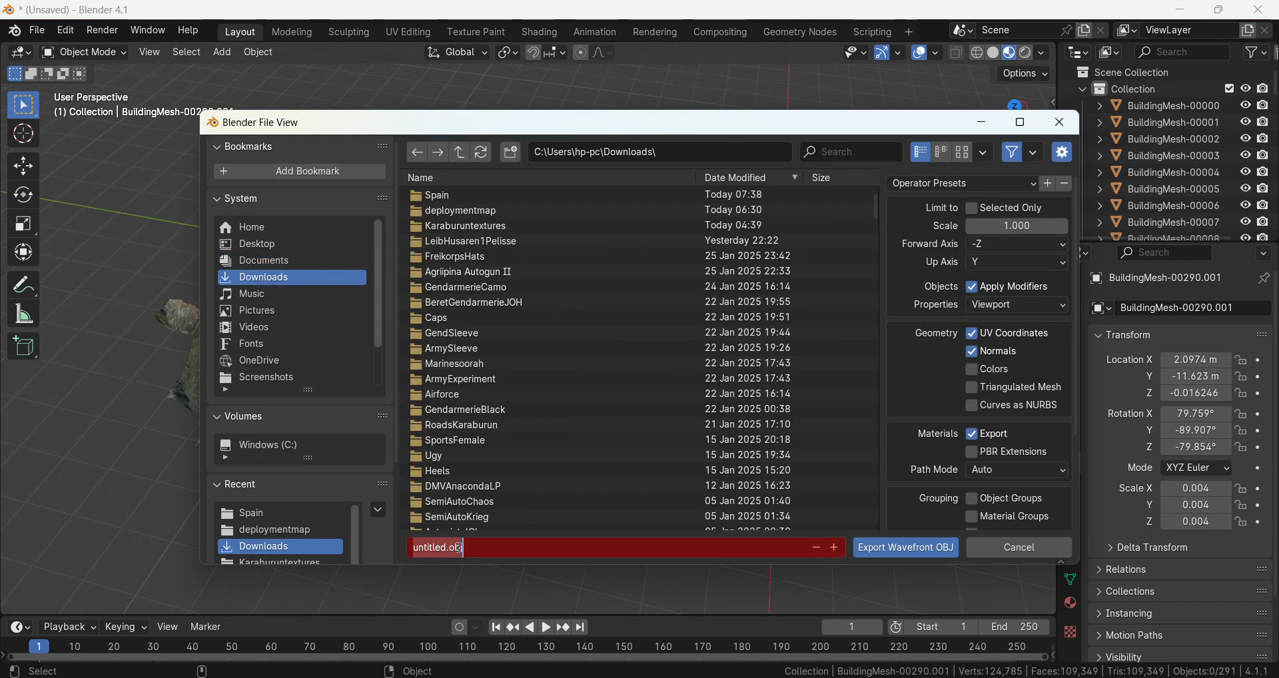
pyautogui.press('BackSpace')
pyautogui.write('Alps.obj')
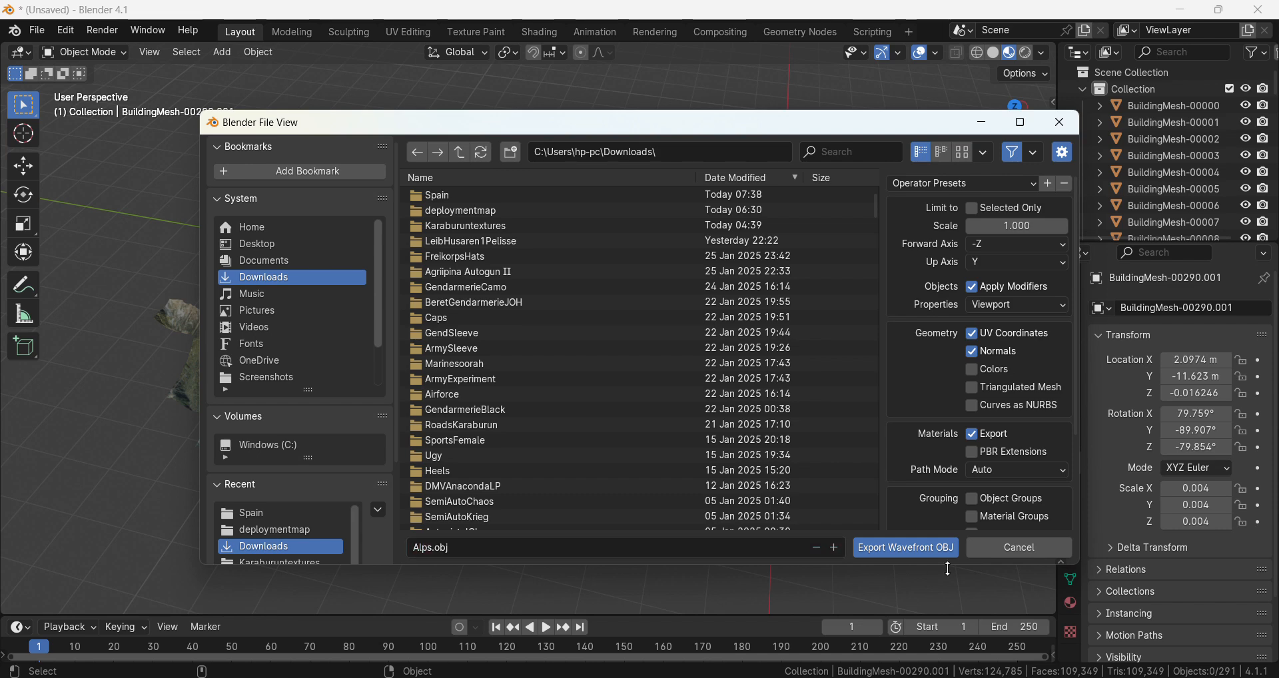
pyautogui.click(938, 549)
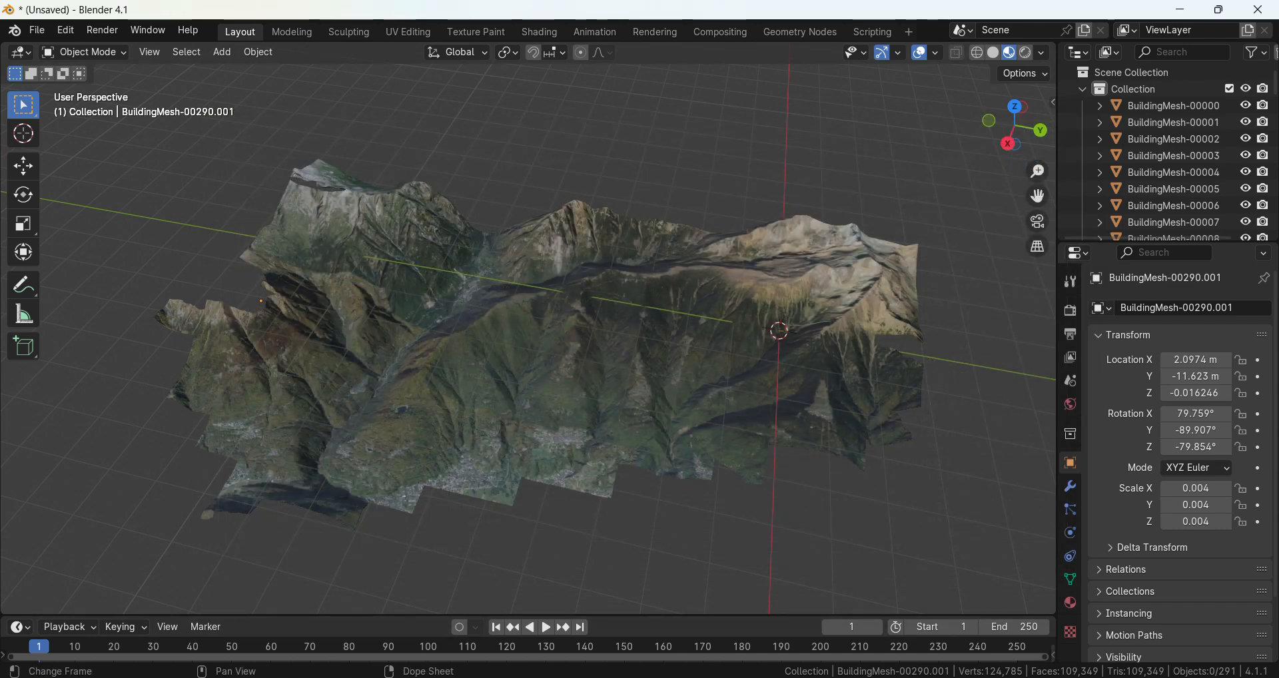
# Open Alps.obj from the Downloads folder in Notepad, copy its entire text and minimize both windows.
pyautogui.press('super+e')
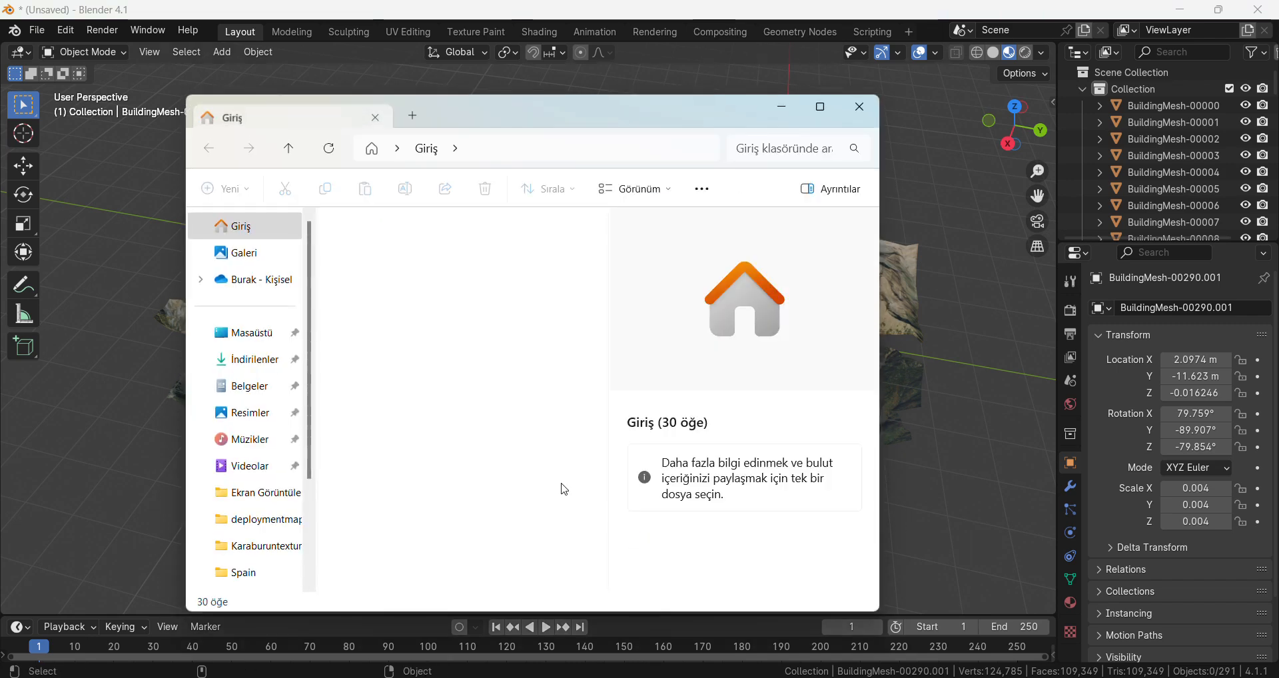
pyautogui.click(271, 365)
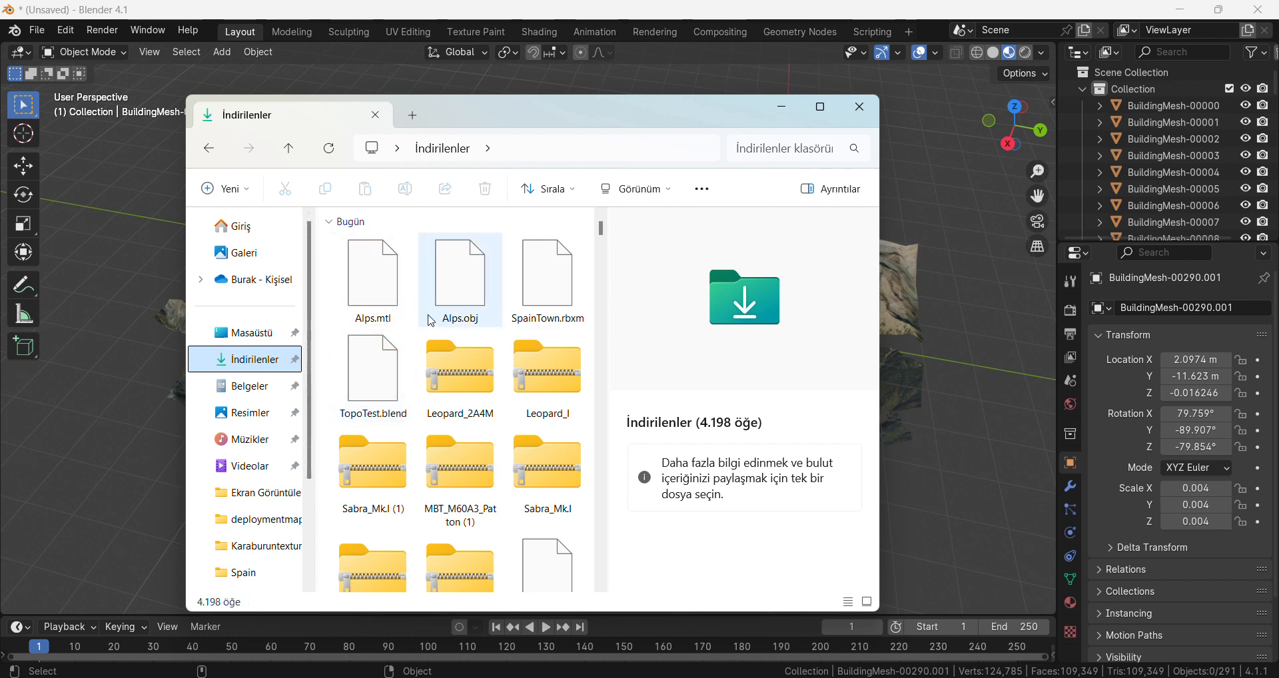
pyautogui.click(470, 306)
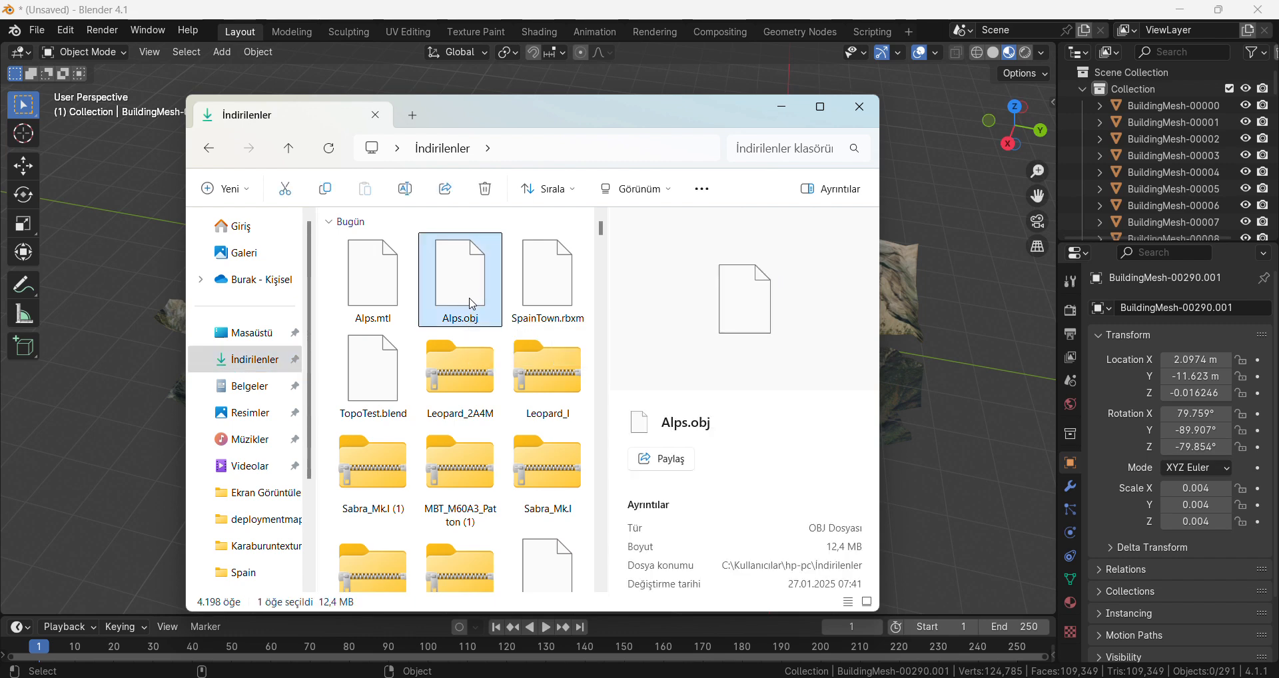
pyautogui.rightClick(473, 304)
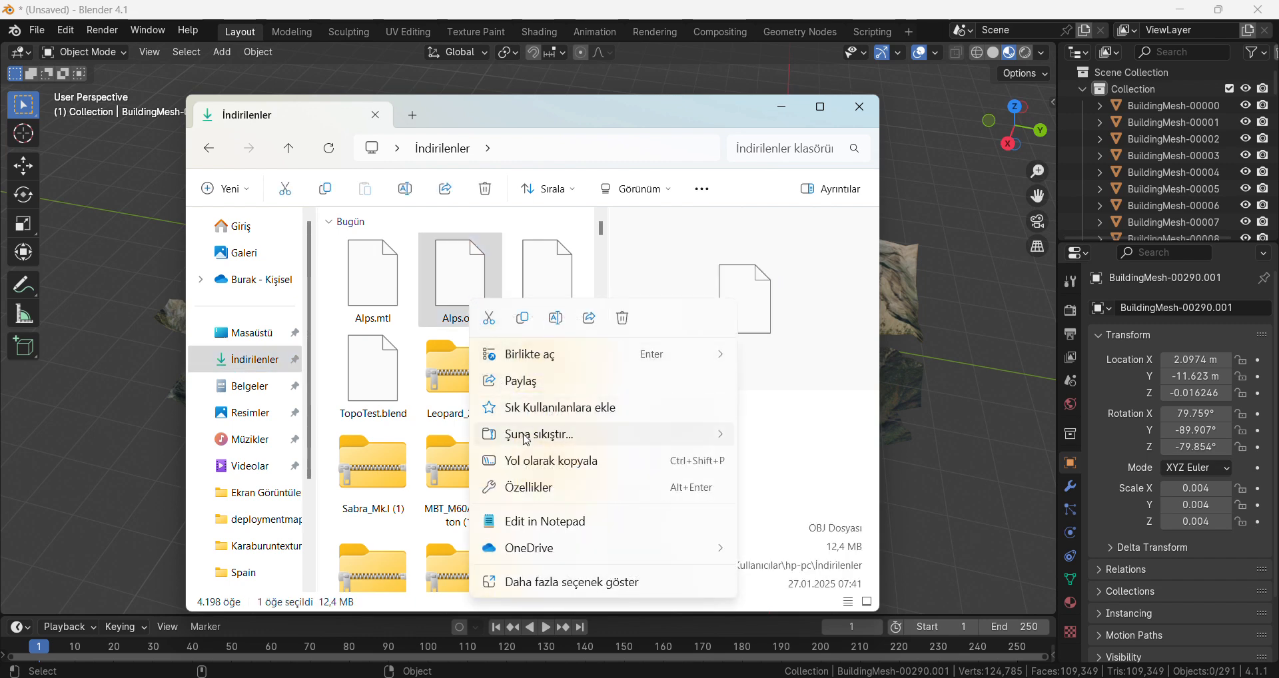
pyautogui.click(553, 523)
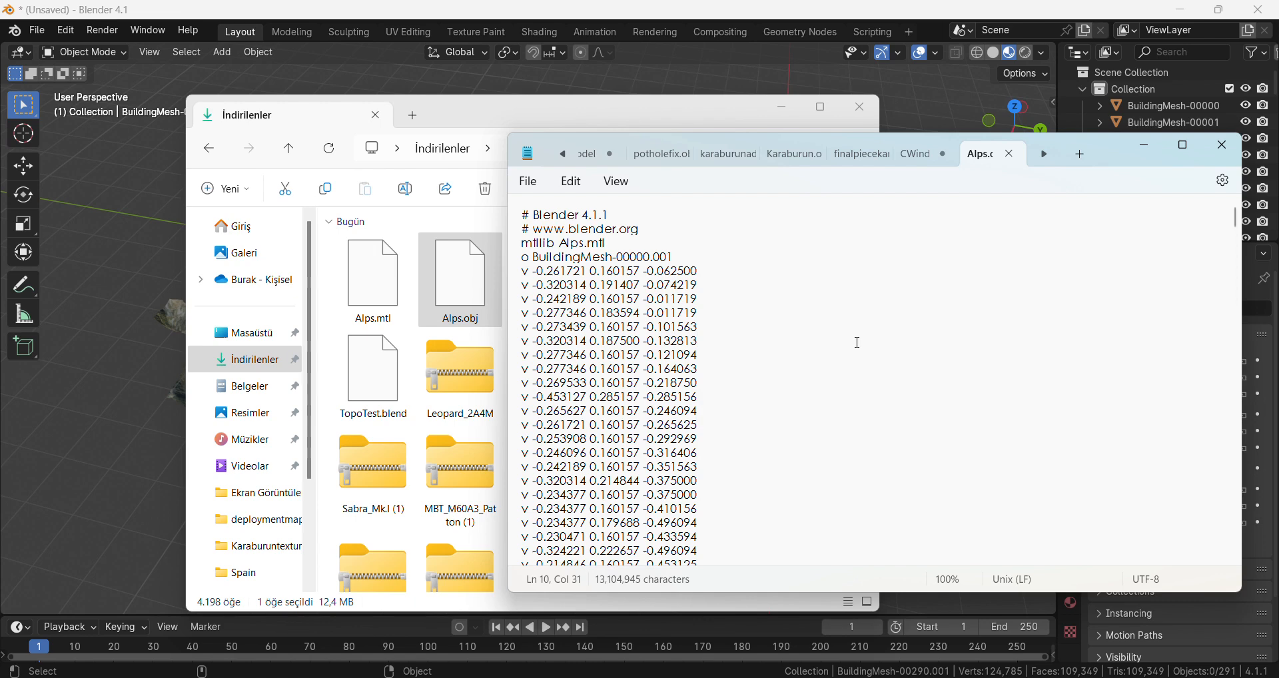
pyautogui.hotkey('ctrl', 'a')
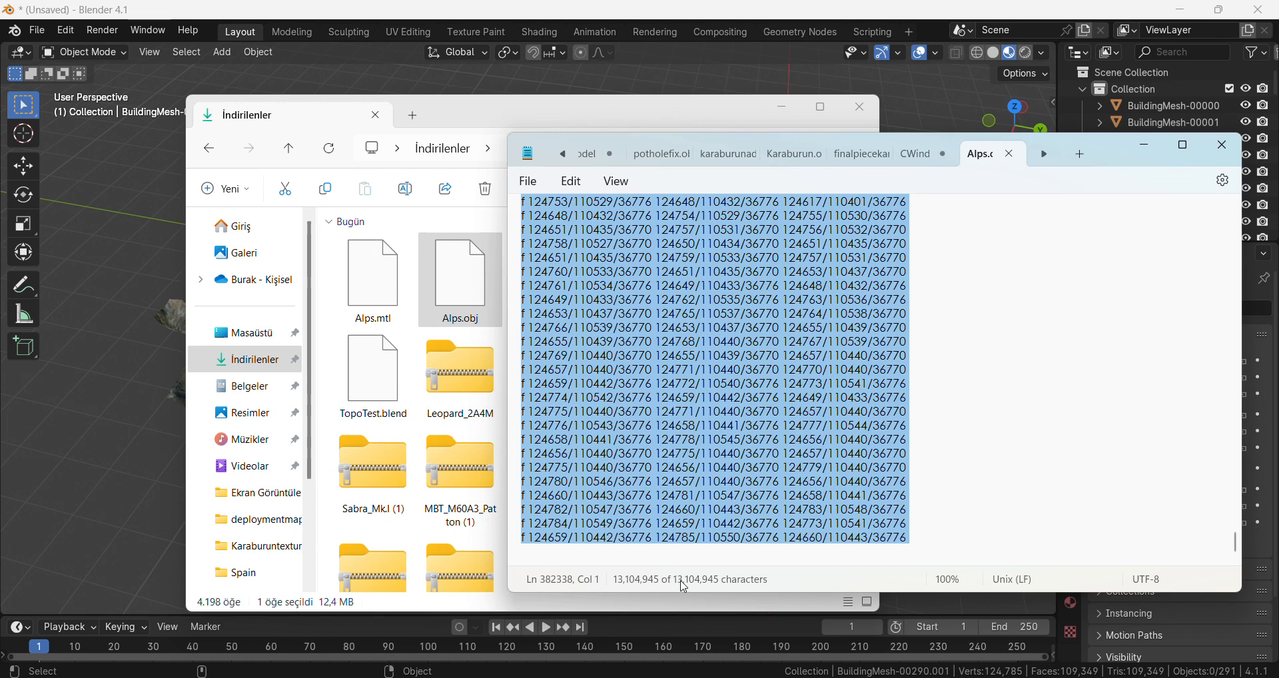
pyautogui.click(1143, 145)
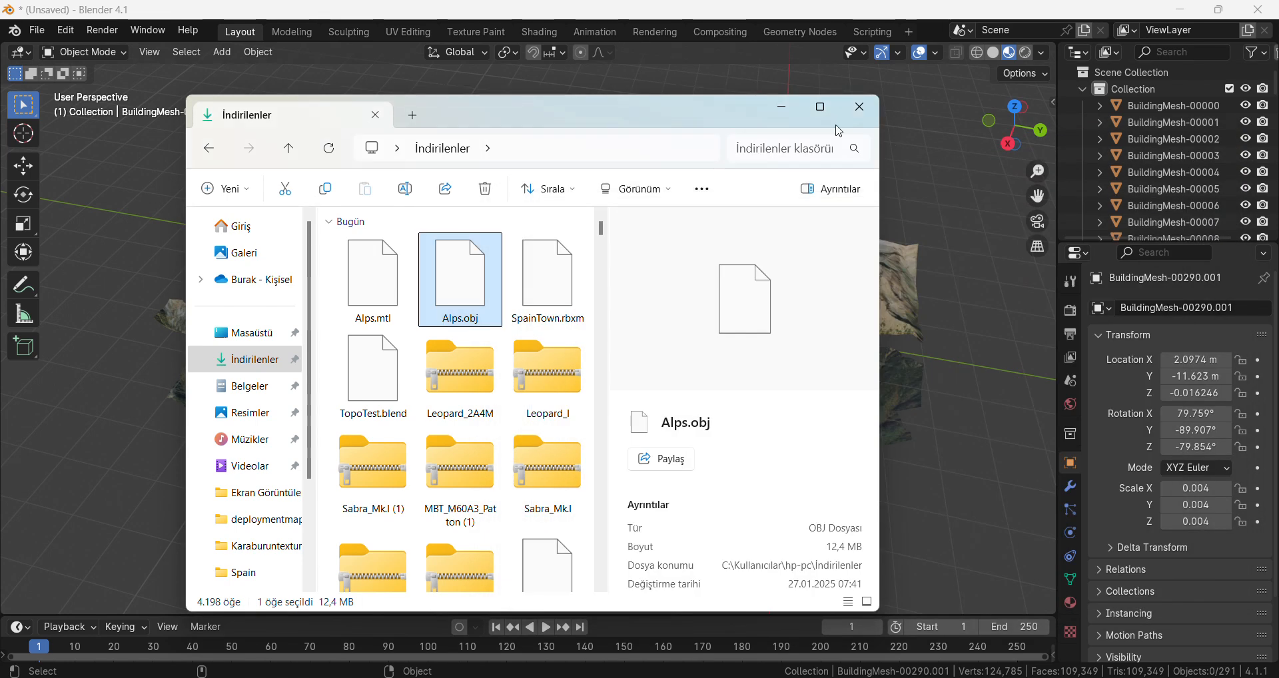
pyautogui.click(779, 110)
# Switch to Roblox Studio and insert a new Script into the Workspace.
pyautogui.click(764, 677)
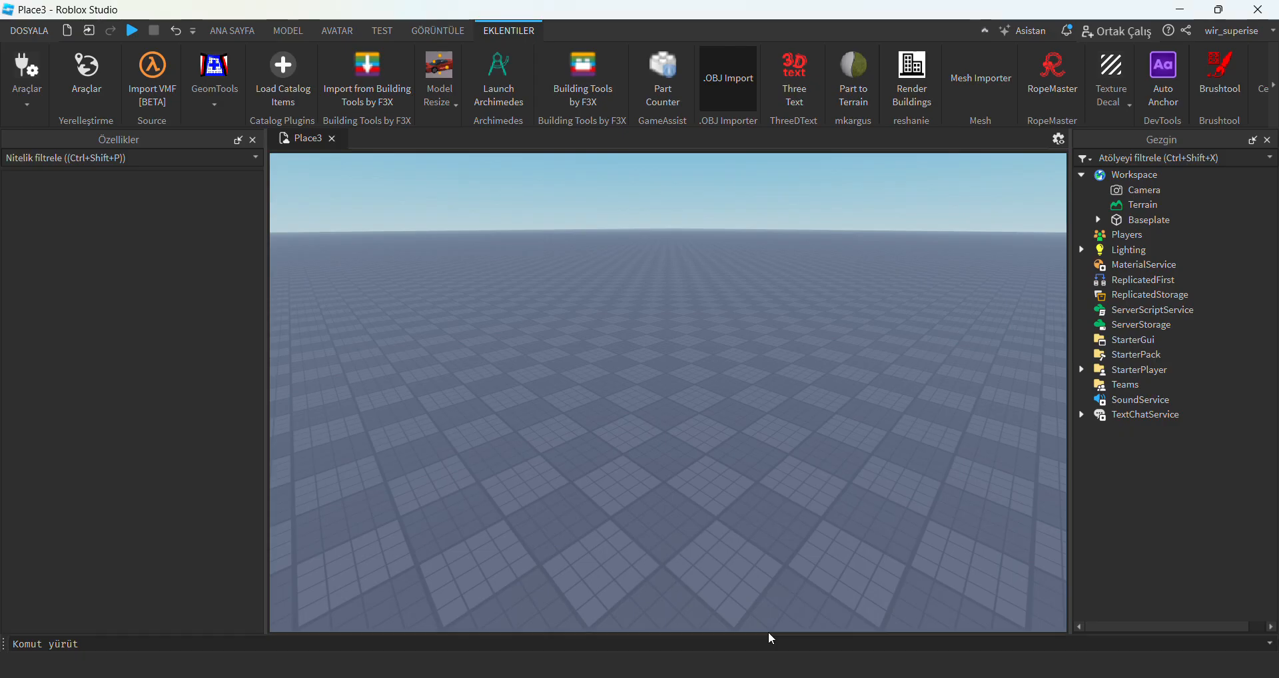
pyautogui.click(1170, 175)
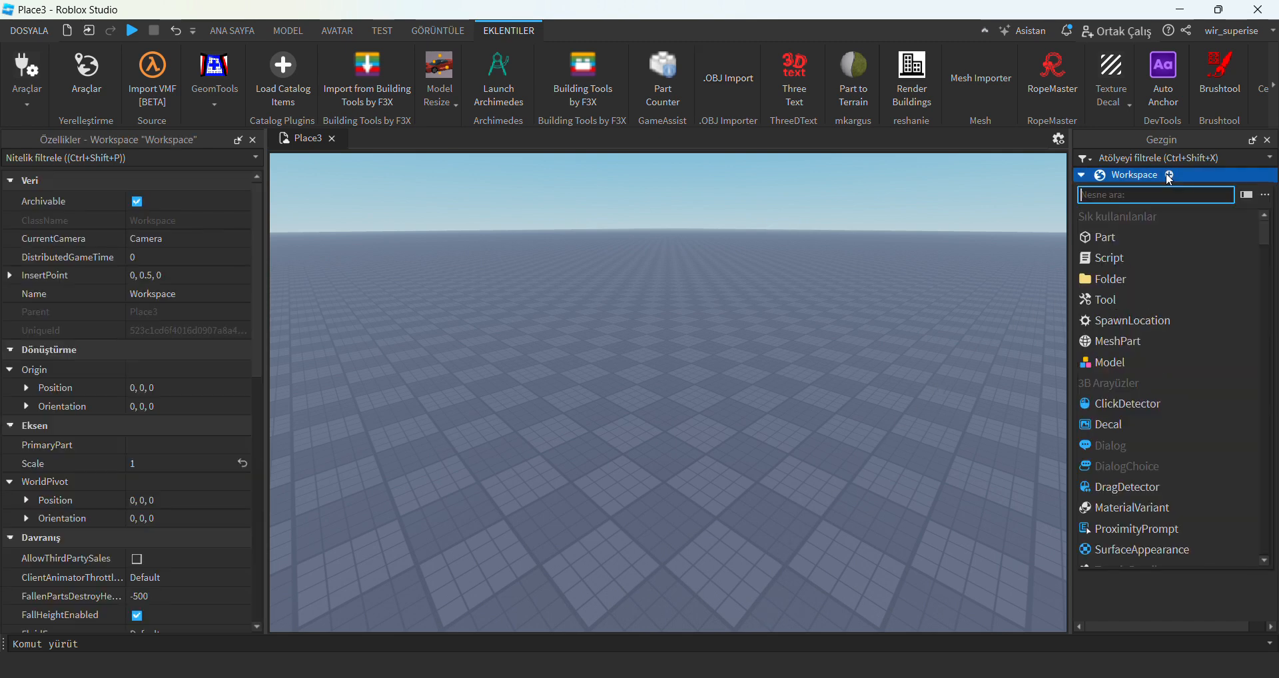
pyautogui.write('script')
pyautogui.press('Return')
# Replace the new script's default code with the copied Alps.obj text and close the script.
pyautogui.click(655, 308)
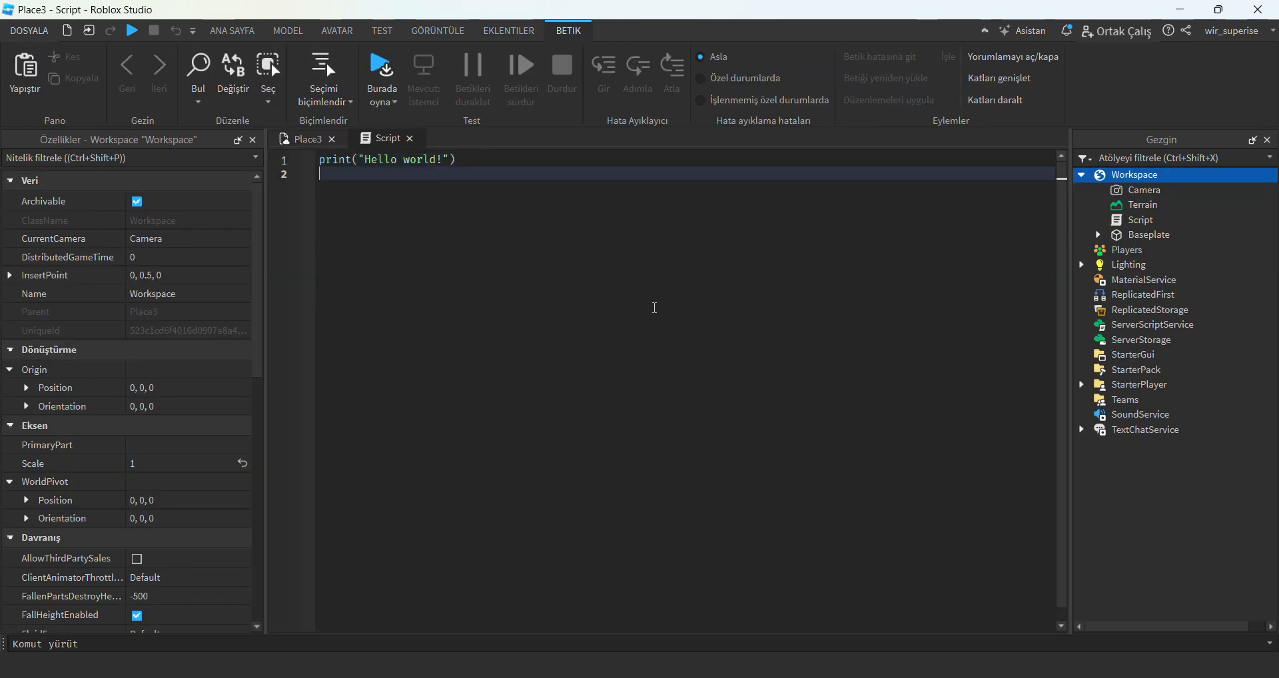
pyautogui.hotkey('ctrl', 'a')
pyautogui.press('BackSpace')
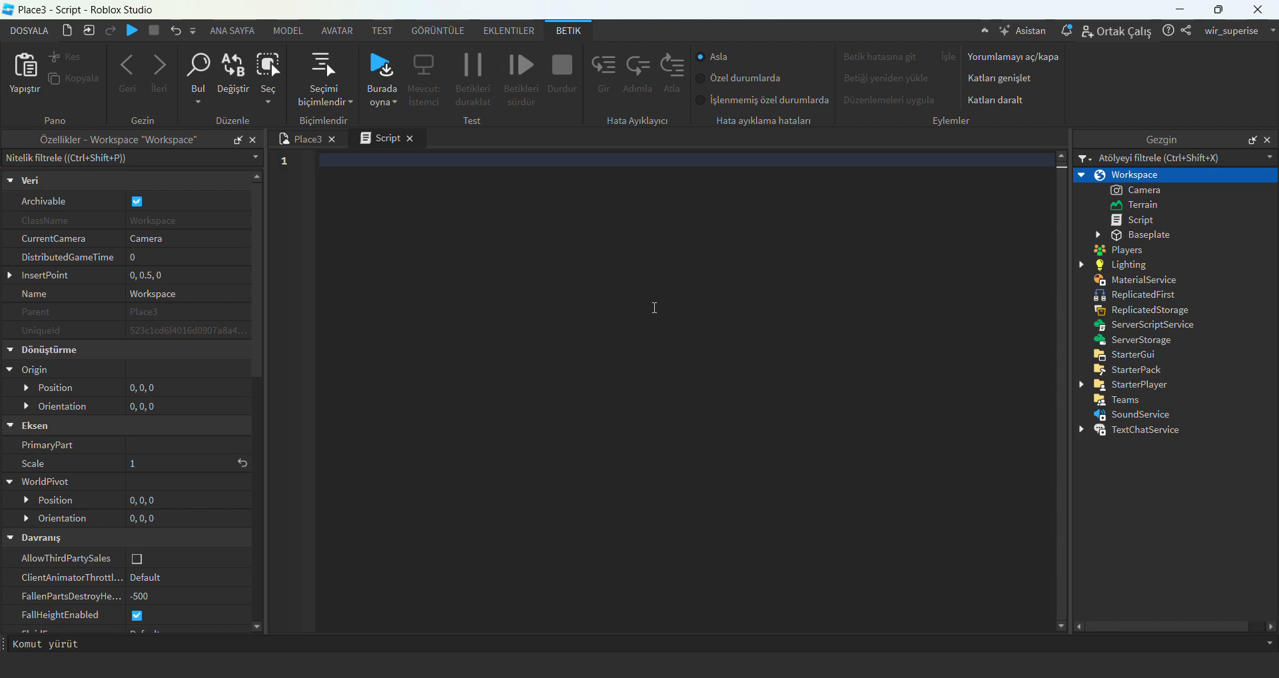
pyautogui.hotkey('ctrl', 'v')
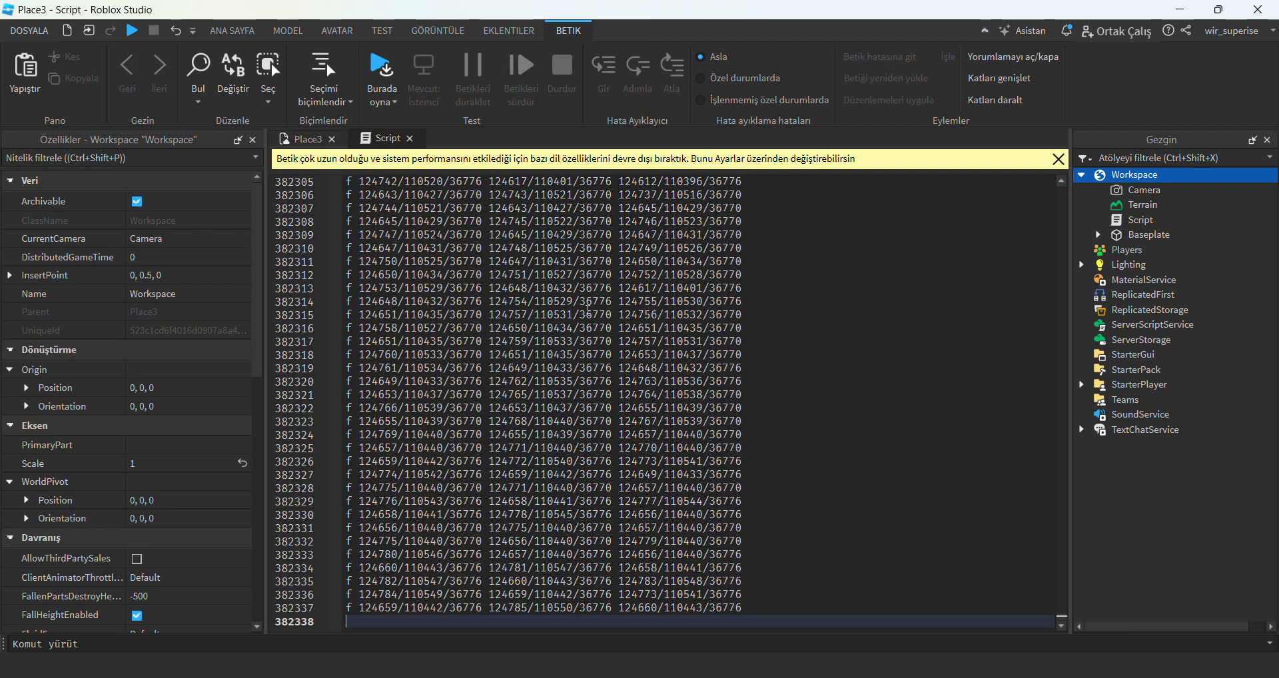
pyautogui.click(409, 138)
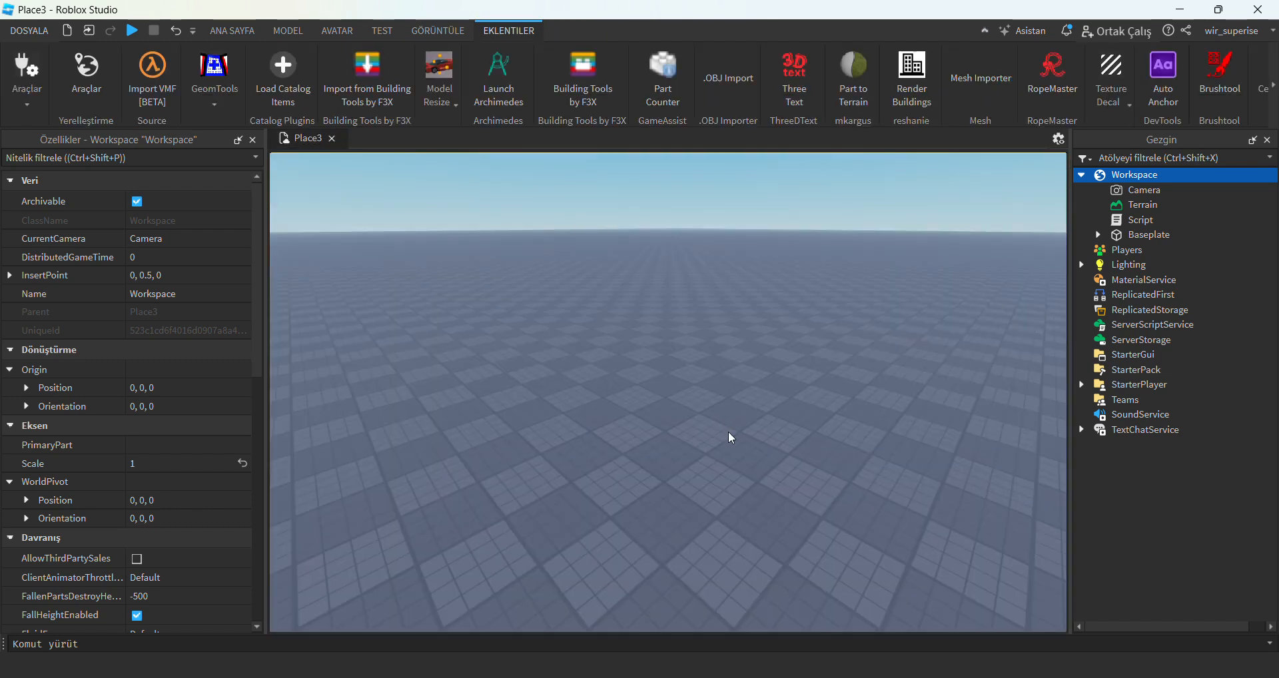
# Select the script in the Workspace, open the .obj Loader from the .OBJ Import plugin and set its scale to 300.
pyautogui.click(1103, 217)
pyautogui.moveTo(815, 353); pyautogui.dragTo(814, 365, button='right')
pyautogui.scroll(-10, 816, 371)
pyautogui.scroll(2, 817, 368)
pyautogui.scroll(-1, 799, 343)
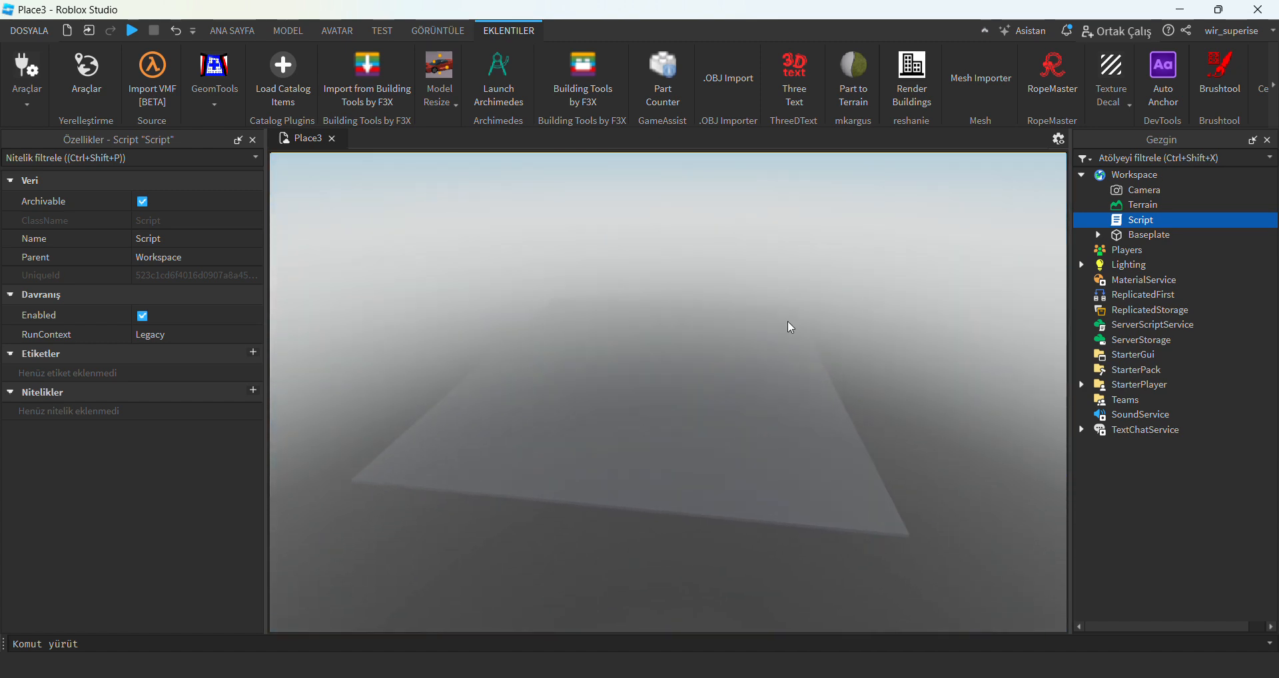
pyautogui.click(729, 83)
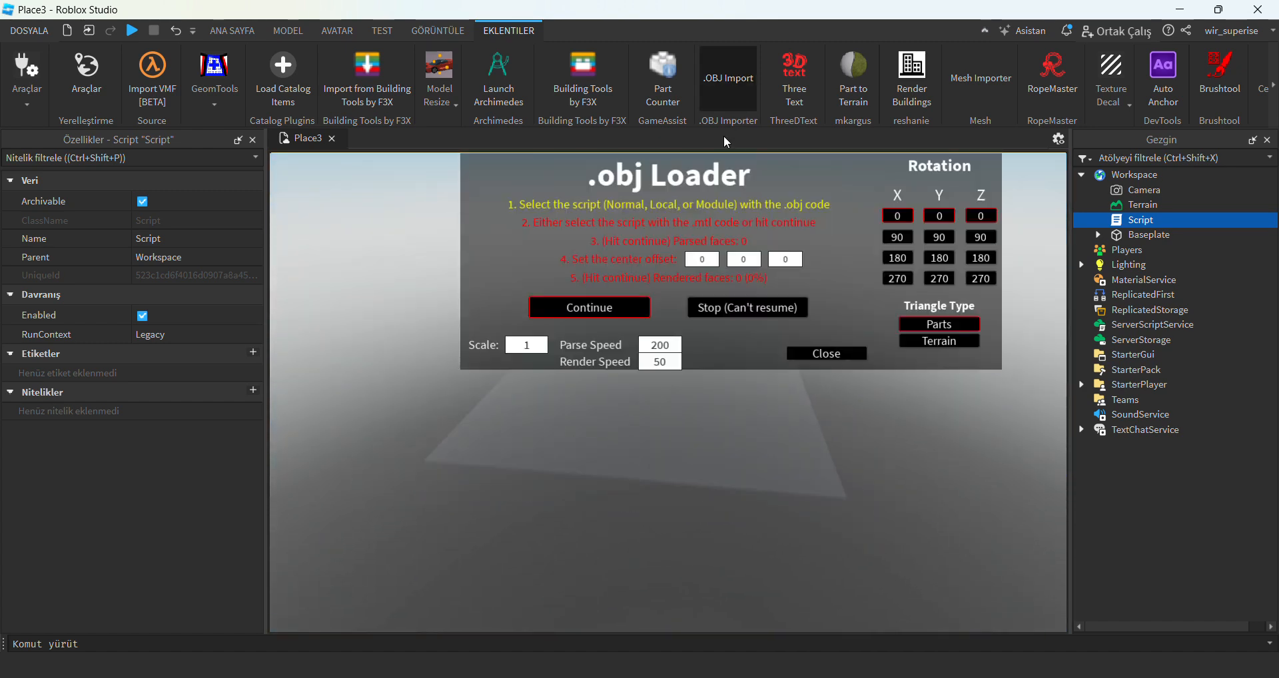
pyautogui.write('300')
pyautogui.moveTo(669, 473); pyautogui.dragTo(668, 474, button='right')
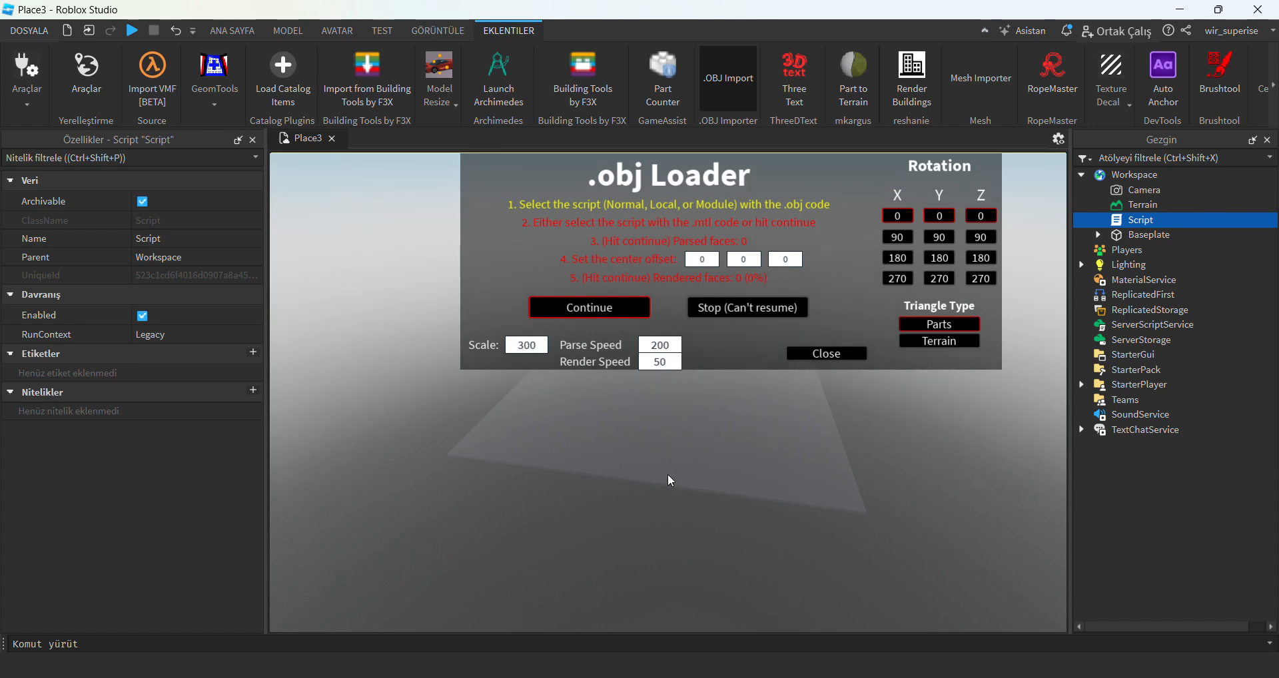
# Load the selected script as the .obj code, continue without a separate .mtl script and start parsing the faces.
pyautogui.click(1126, 221)
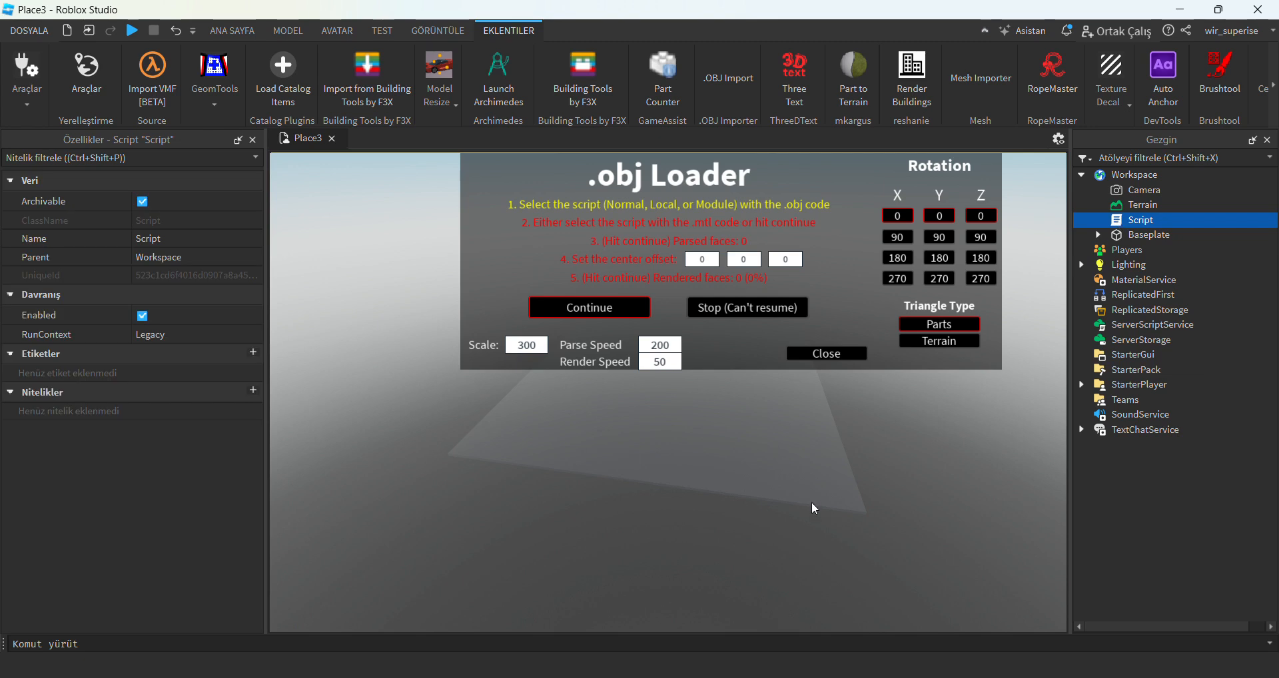
pyautogui.moveTo(832, 489); pyautogui.dragTo(824, 486, button='right')
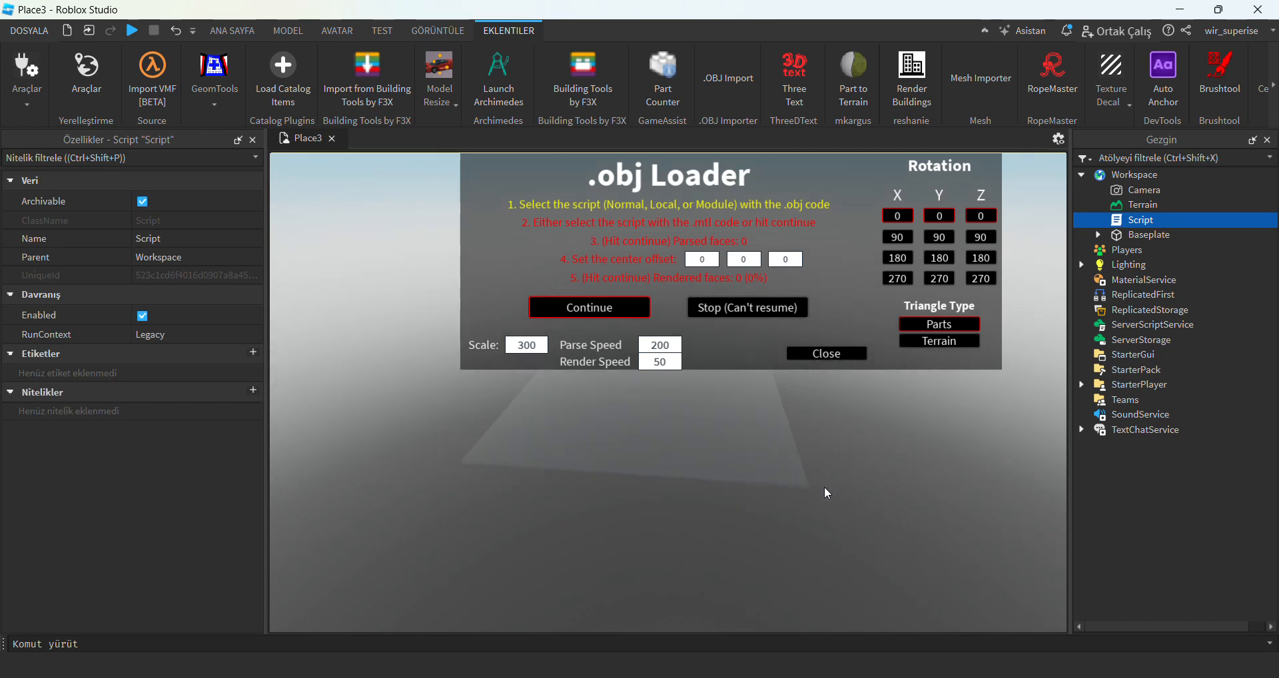
pyautogui.scroll(-4, 824, 485)
pyautogui.scroll(-4, 825, 484)
pyautogui.scroll(3, 825, 485)
pyautogui.scroll(-5, 824, 484)
pyautogui.scroll(3, 824, 485)
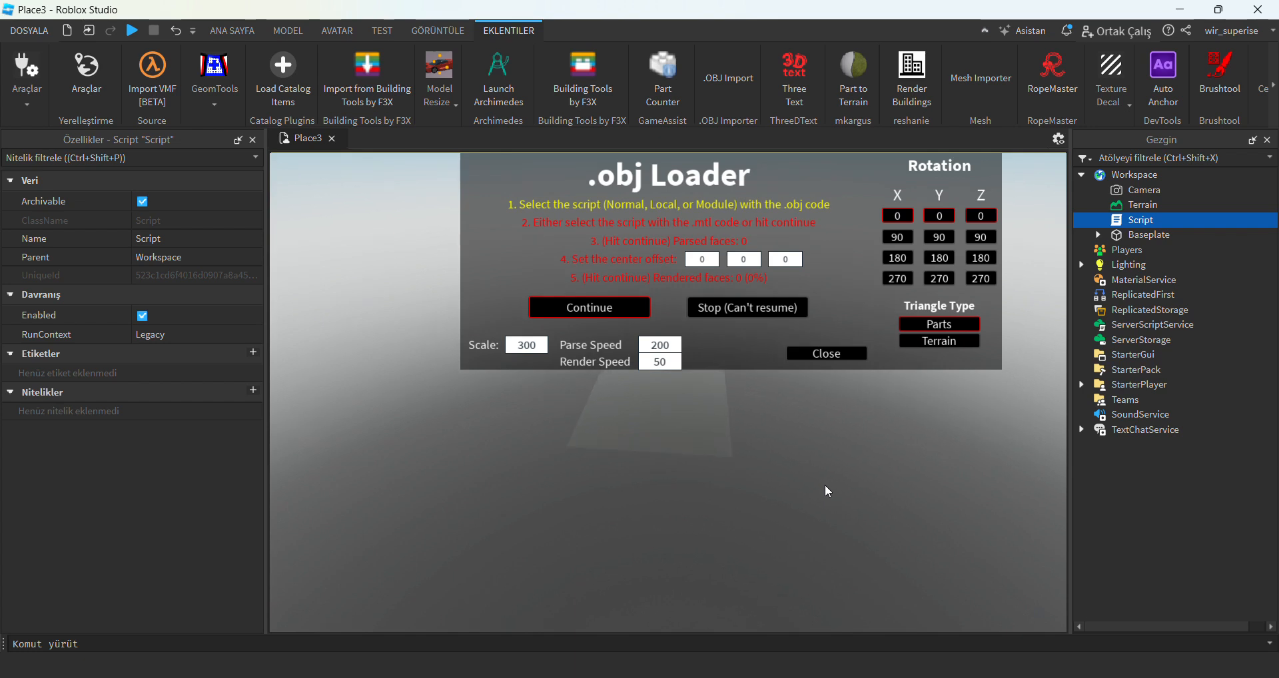
pyautogui.click(607, 320)
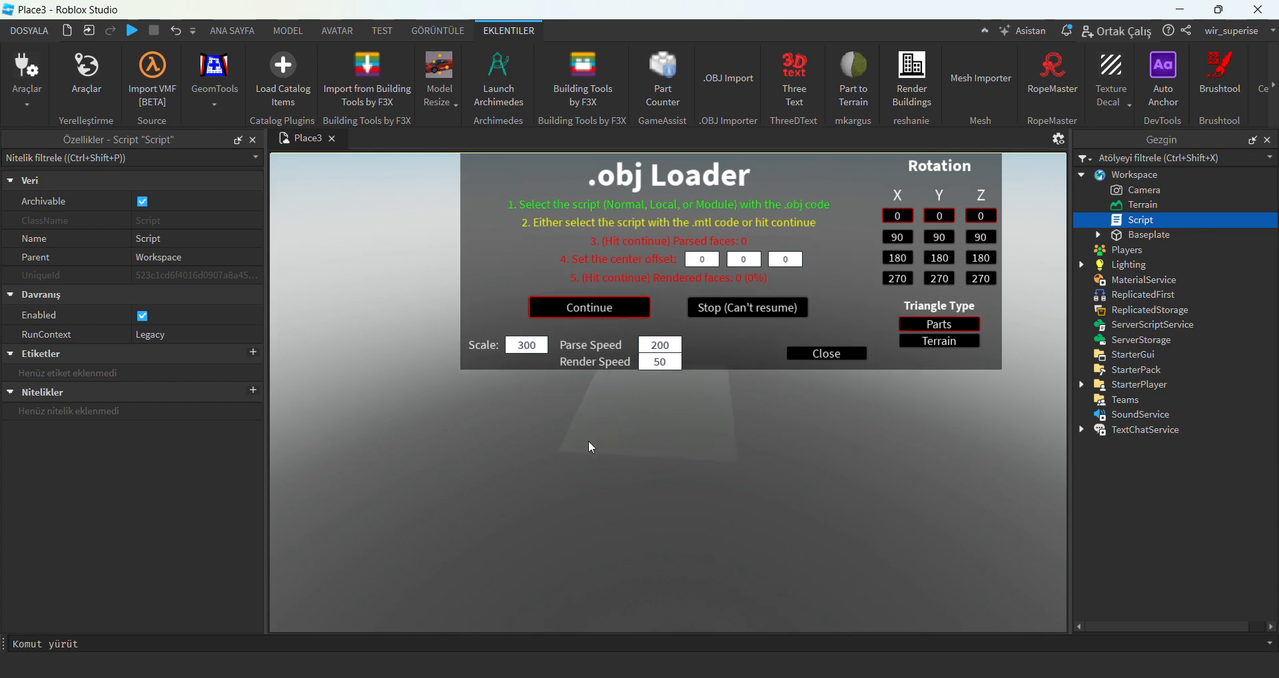
pyautogui.click(611, 320)
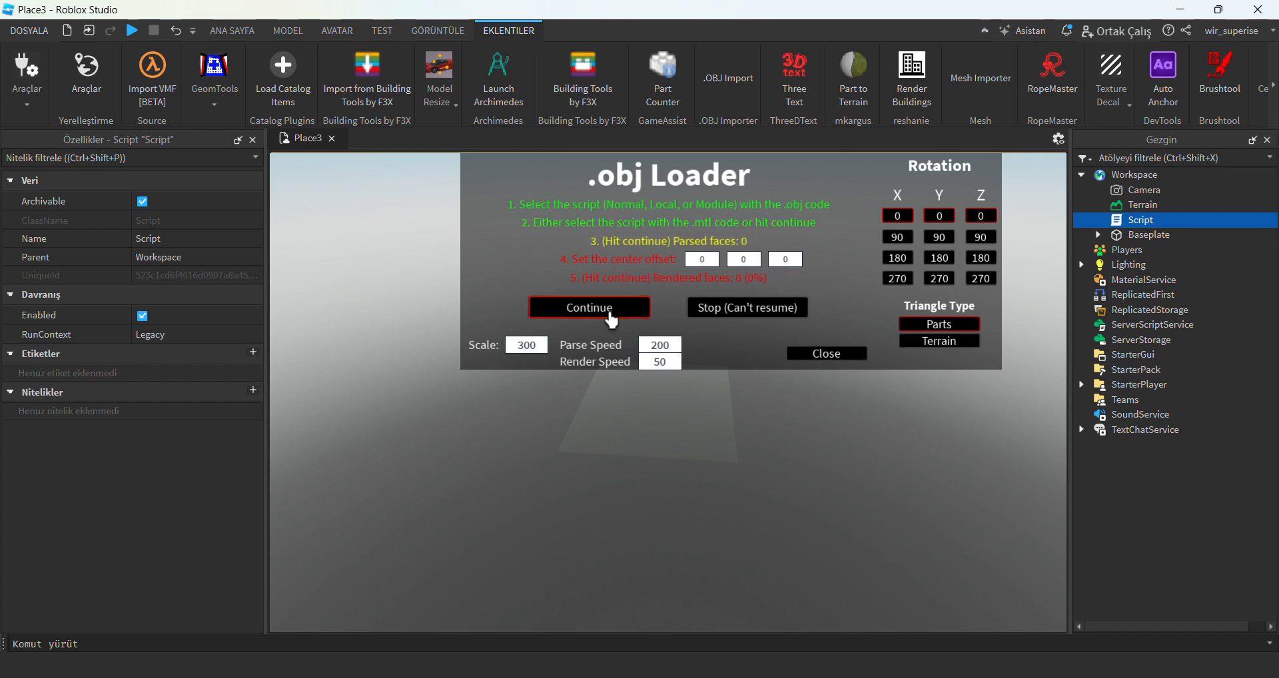
pyautogui.click(611, 320)
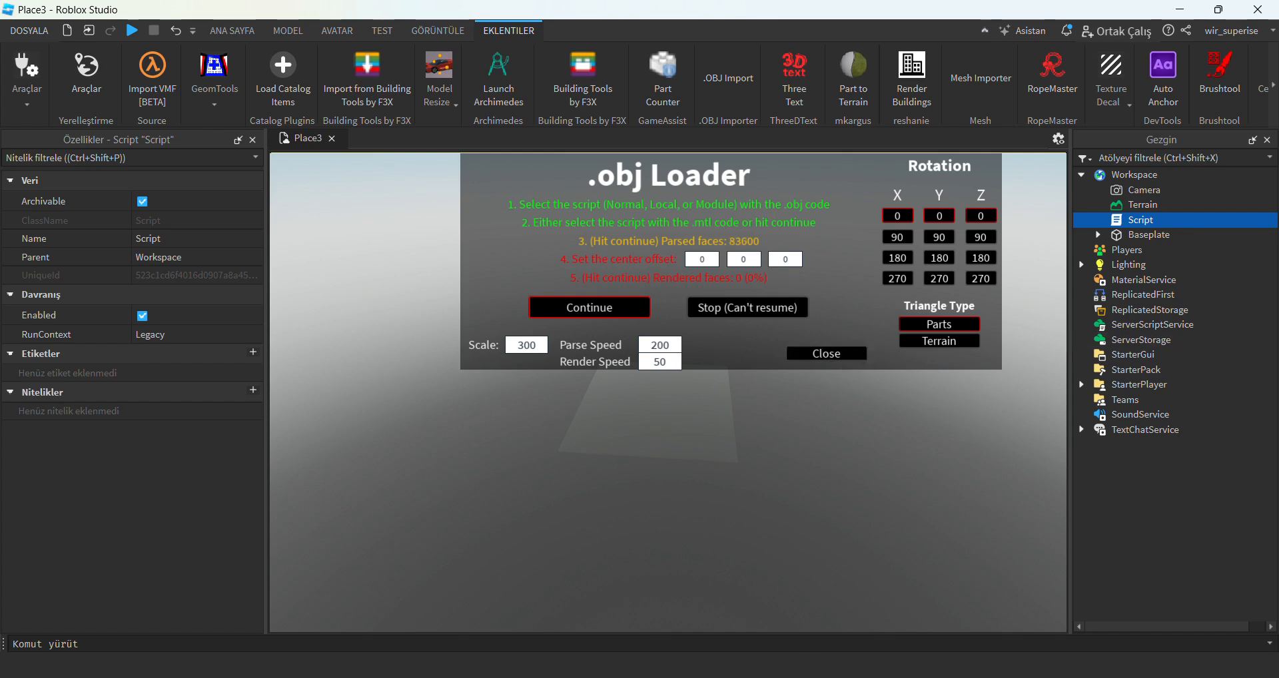
# Switch to the browser guide and review its advice on the Part triangle type and on rendering the faces.
pyautogui.moveTo(801, 677)
pyautogui.click(769, 677)
pyautogui.scroll(1, 606, 554)
pyautogui.scroll(1, 606, 553)
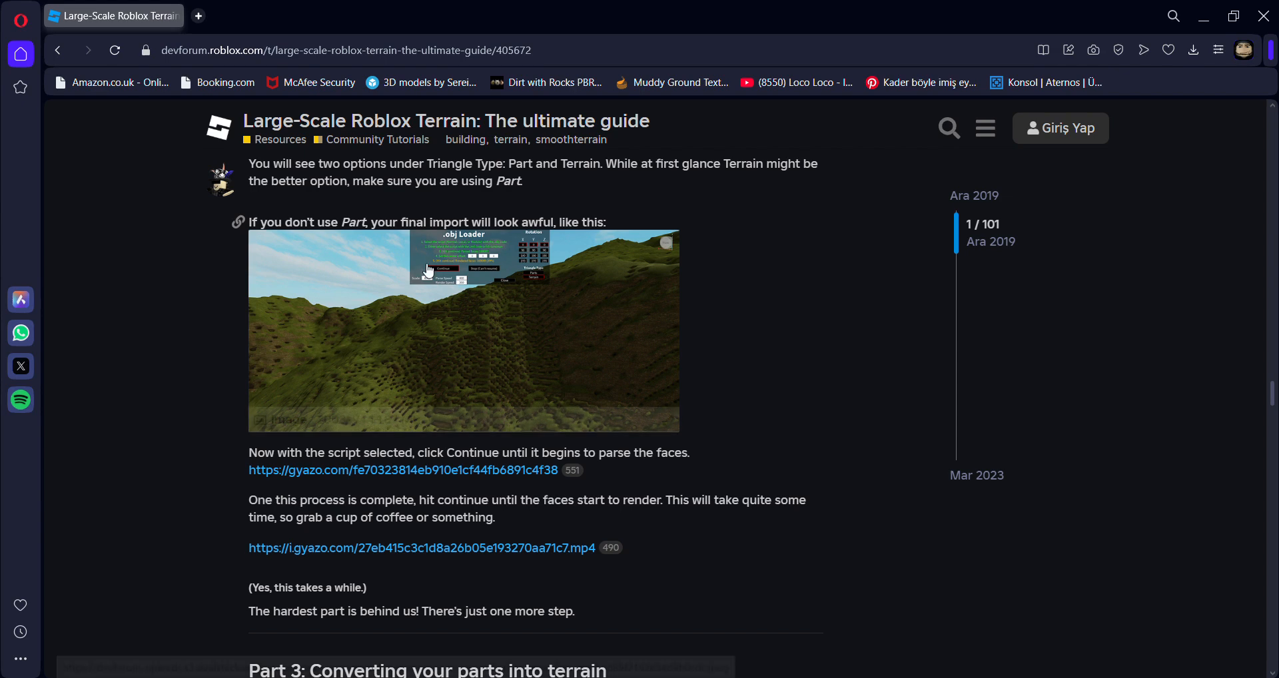
pyautogui.moveTo(285, 222); pyautogui.dragTo(654, 204)
pyautogui.click(654, 203)
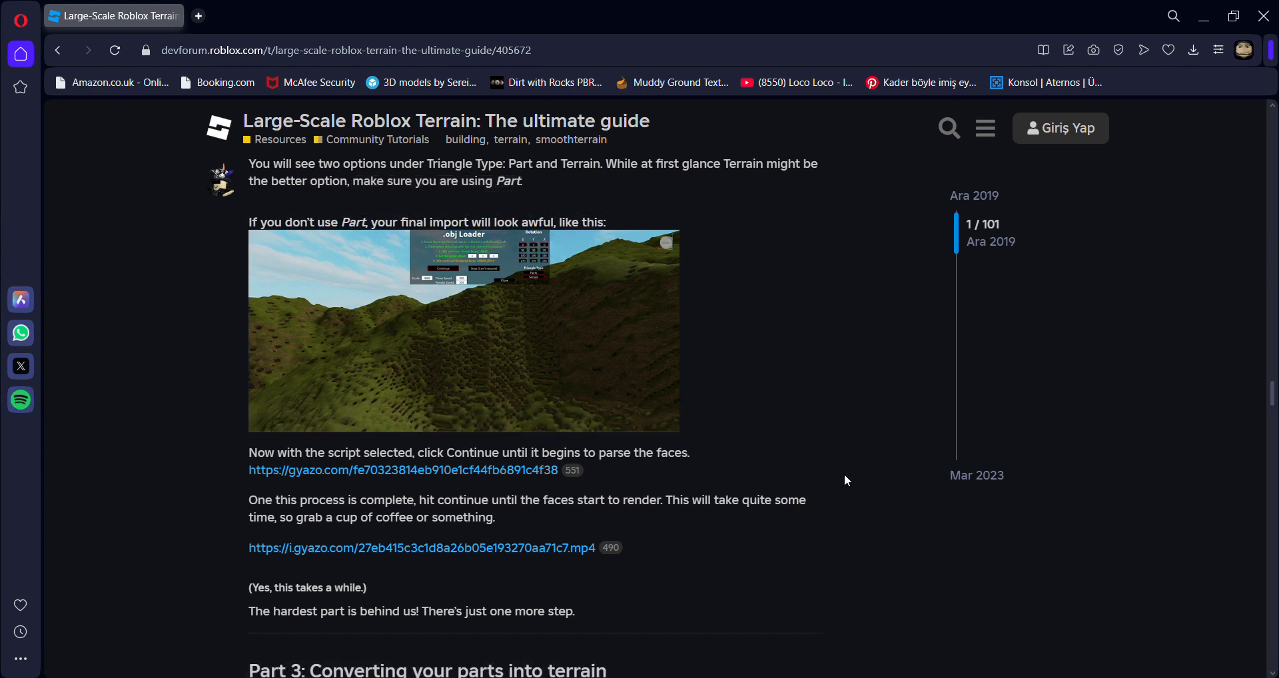
pyautogui.scroll(-4, 846, 478)
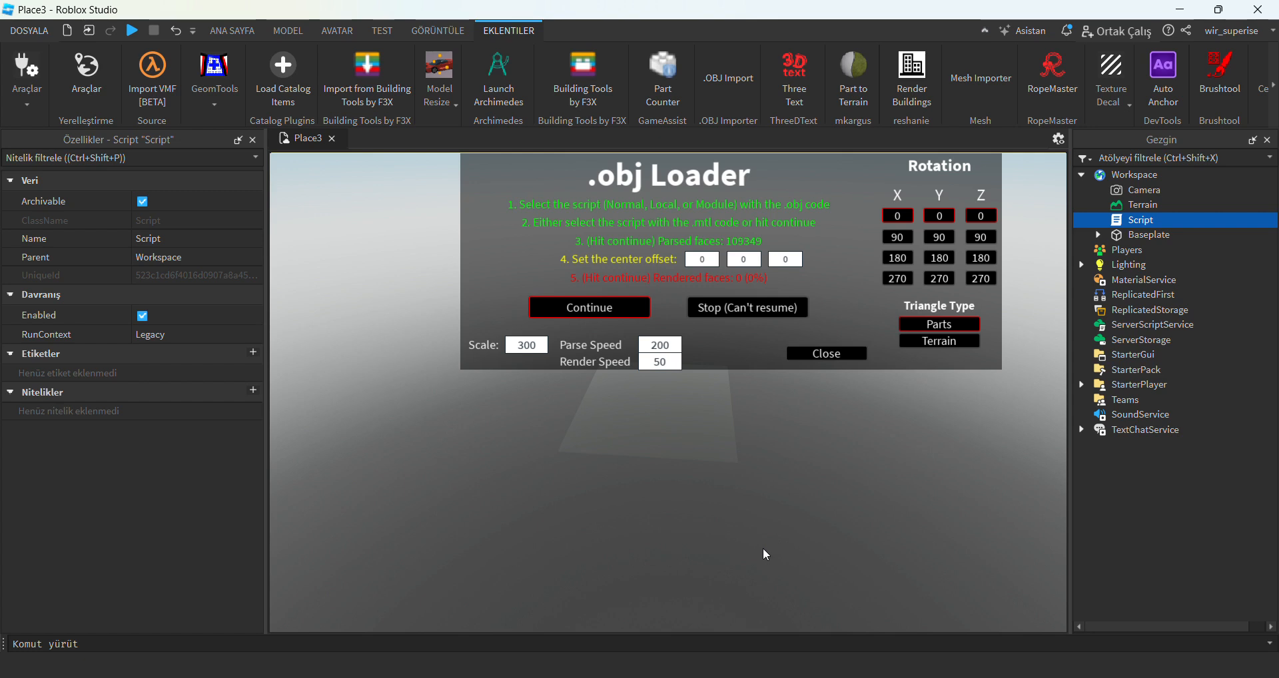
# Return to Roblox Studio, keep the center offset at 0, 0, 0 and start rendering the parsed faces as parts.
pyautogui.moveTo(763, 548); pyautogui.dragTo(767, 538, button='right')
pyautogui.click(590, 308)
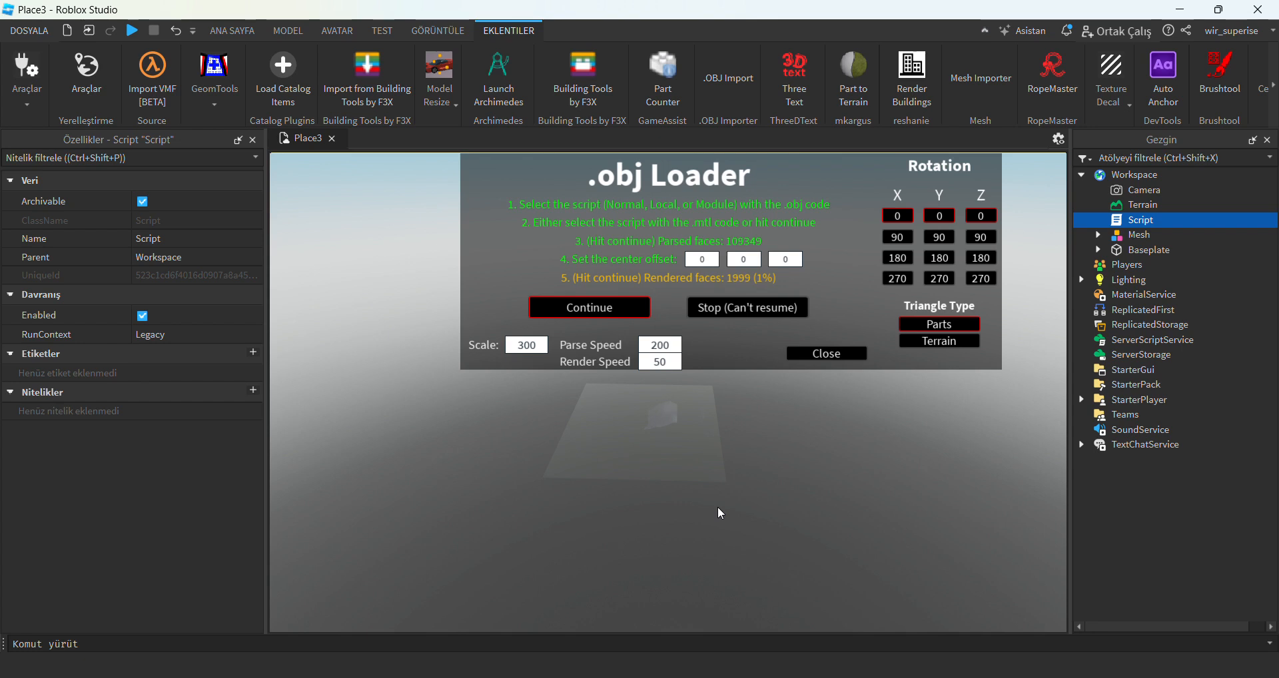
pyautogui.scroll(5, 718, 508)
pyautogui.moveTo(718, 509)
pyautogui.mouseDown(button='right')
pyautogui.moveTo(733, 512)
pyautogui.moveTo(726, 498)
pyautogui.mouseUp(button='right')
pyautogui.moveTo(831, 432); pyautogui.dragTo(923, 478, button='right')
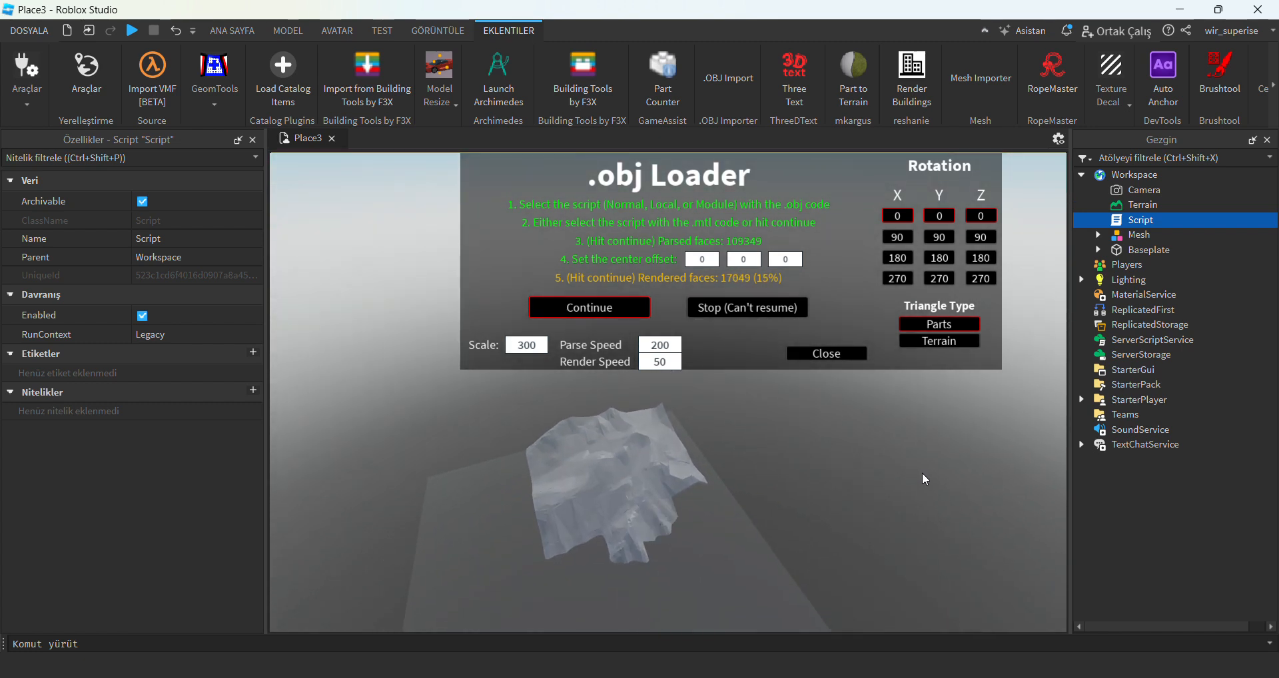
pyautogui.moveTo(921, 474); pyautogui.dragTo(922, 475, button='right')
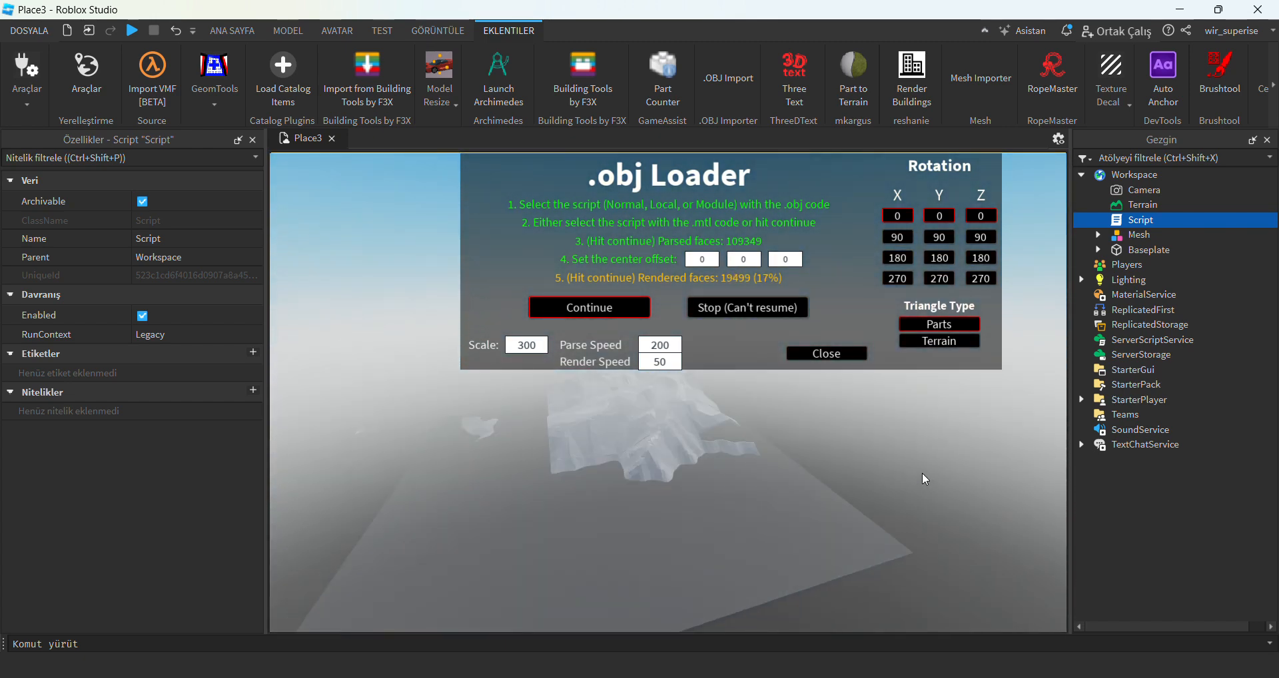
# Delete the Baseplate from the Workspace and collapse the ribbon to enlarge the viewport.
pyautogui.click(1125, 252)
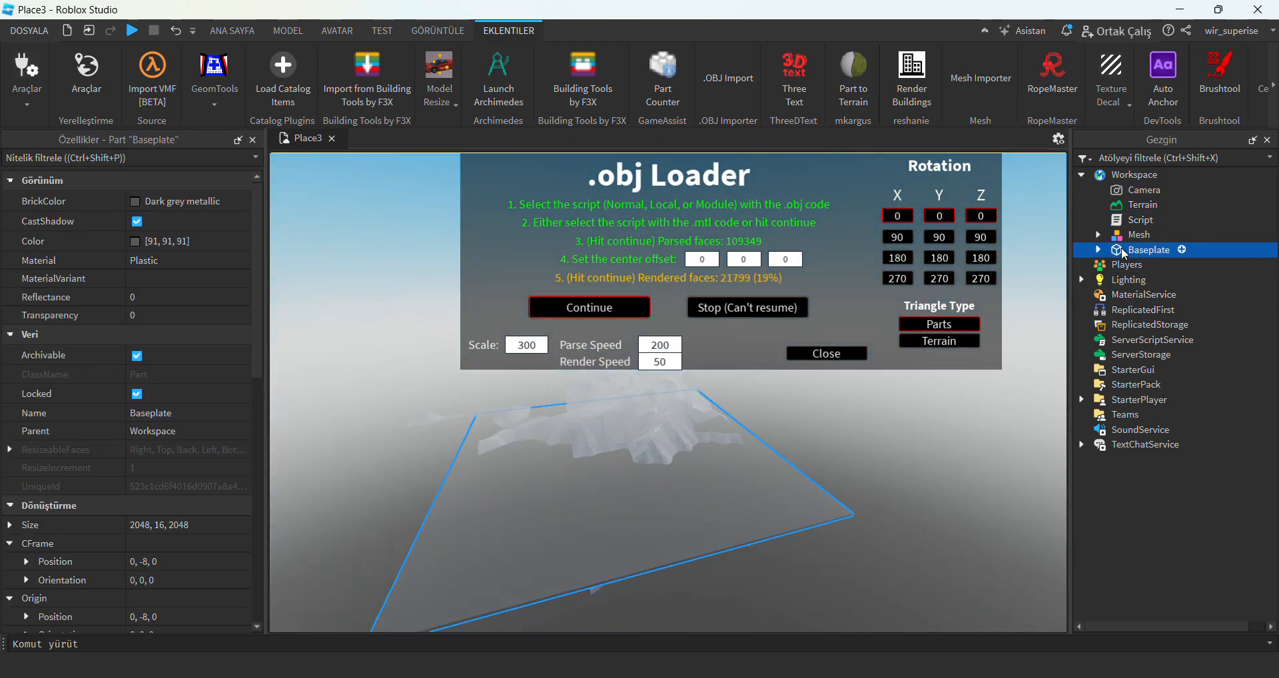
pyautogui.press('Delete')
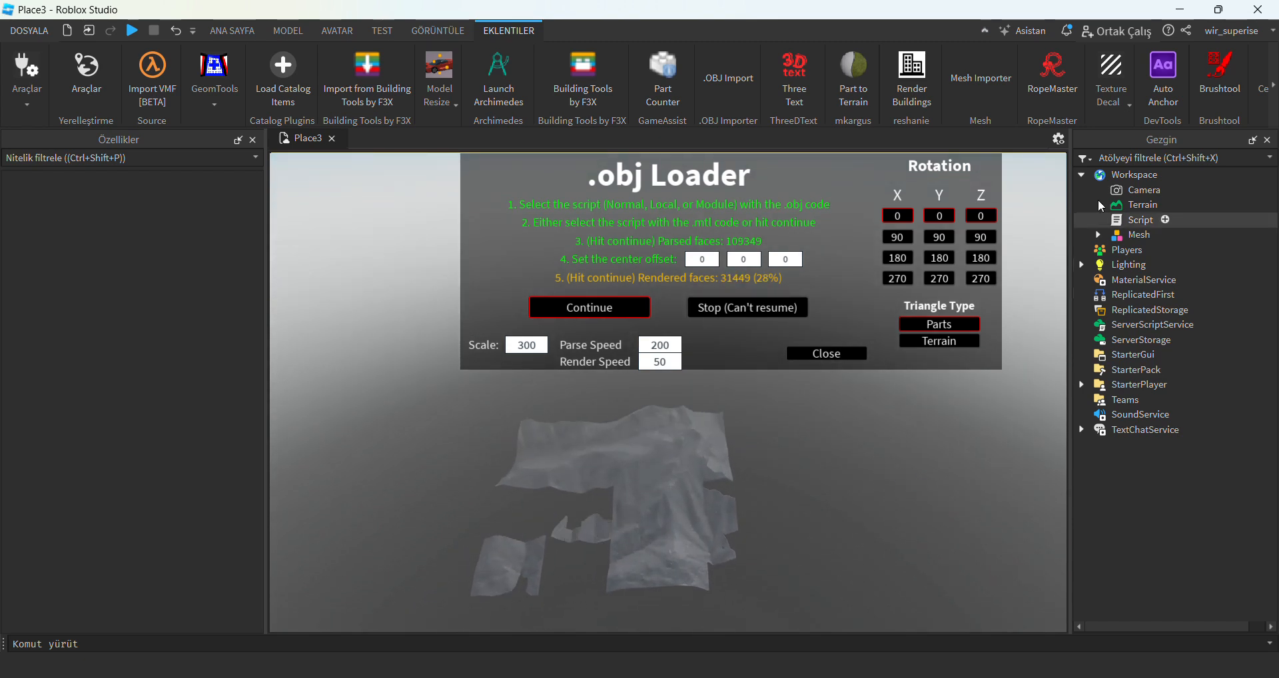
pyautogui.click(983, 30)
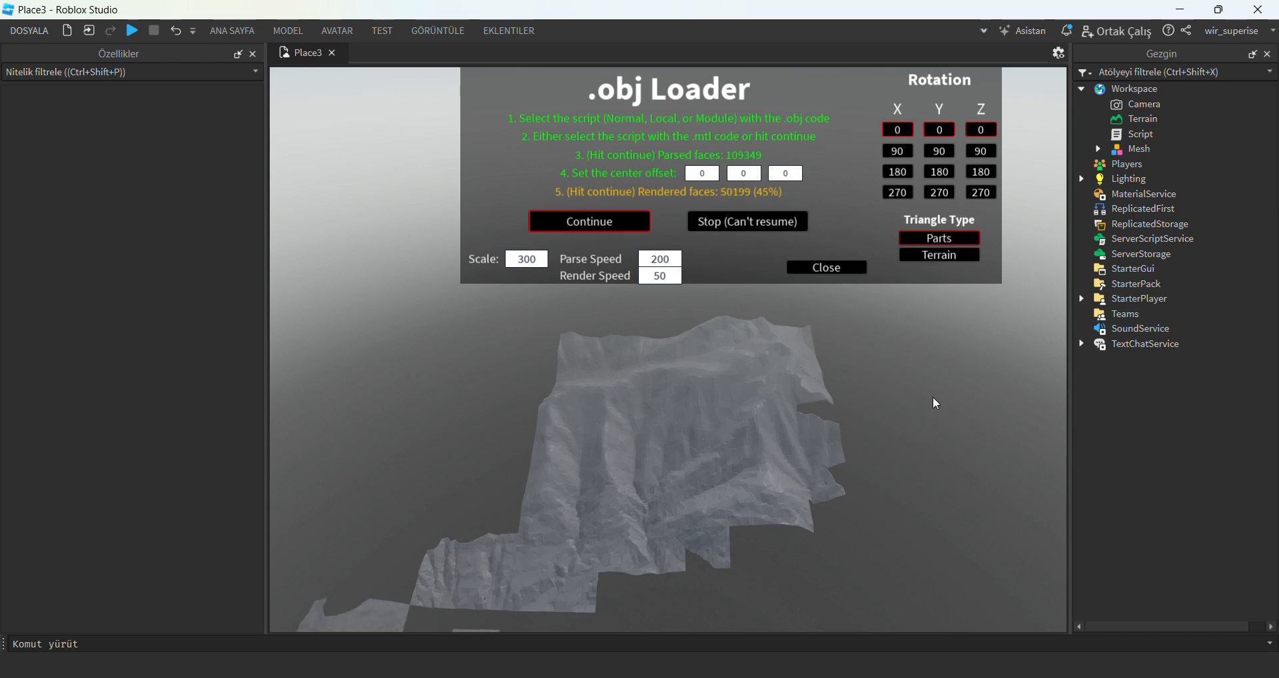
# Examine the mountain mesh from several distances and angles while its faces are being rendered.
pyautogui.press('s')
pyautogui.moveTo(933, 397); pyautogui.dragTo(932, 398, button='right')
pyautogui.press('a')
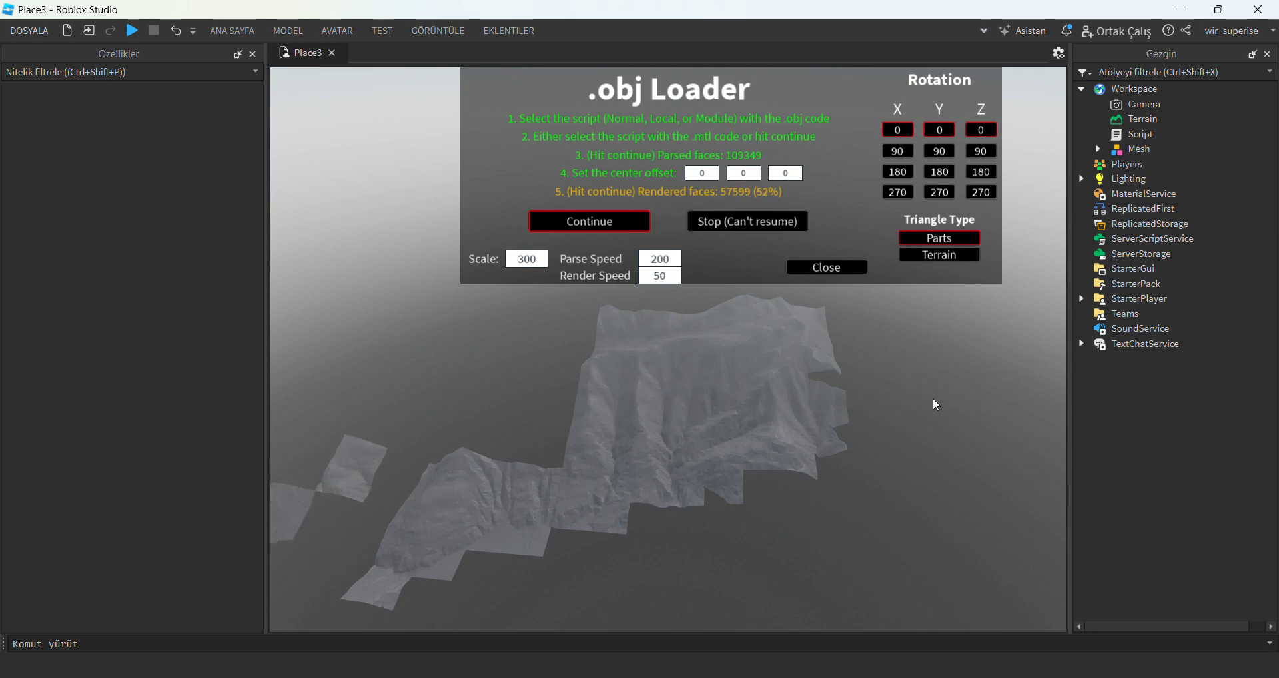
pyautogui.moveTo(932, 399); pyautogui.dragTo(933, 399, button='right')
pyautogui.press('s')
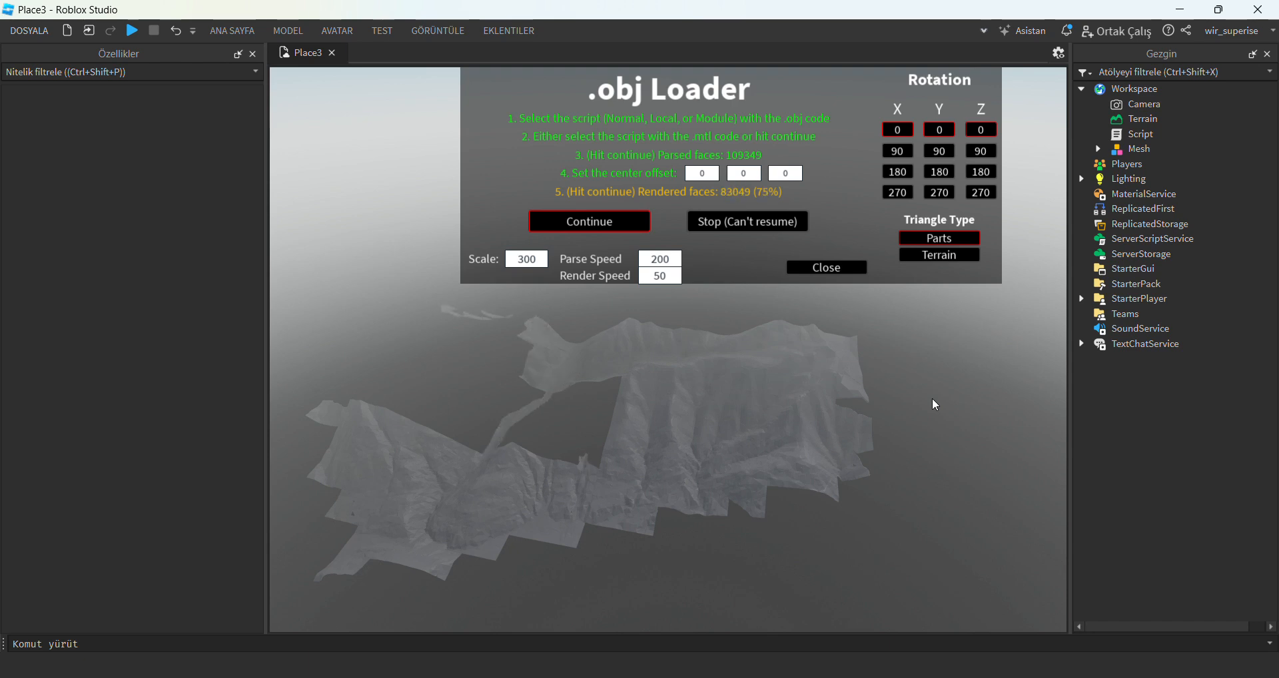
pyautogui.moveTo(933, 398); pyautogui.dragTo(932, 397, button='right')
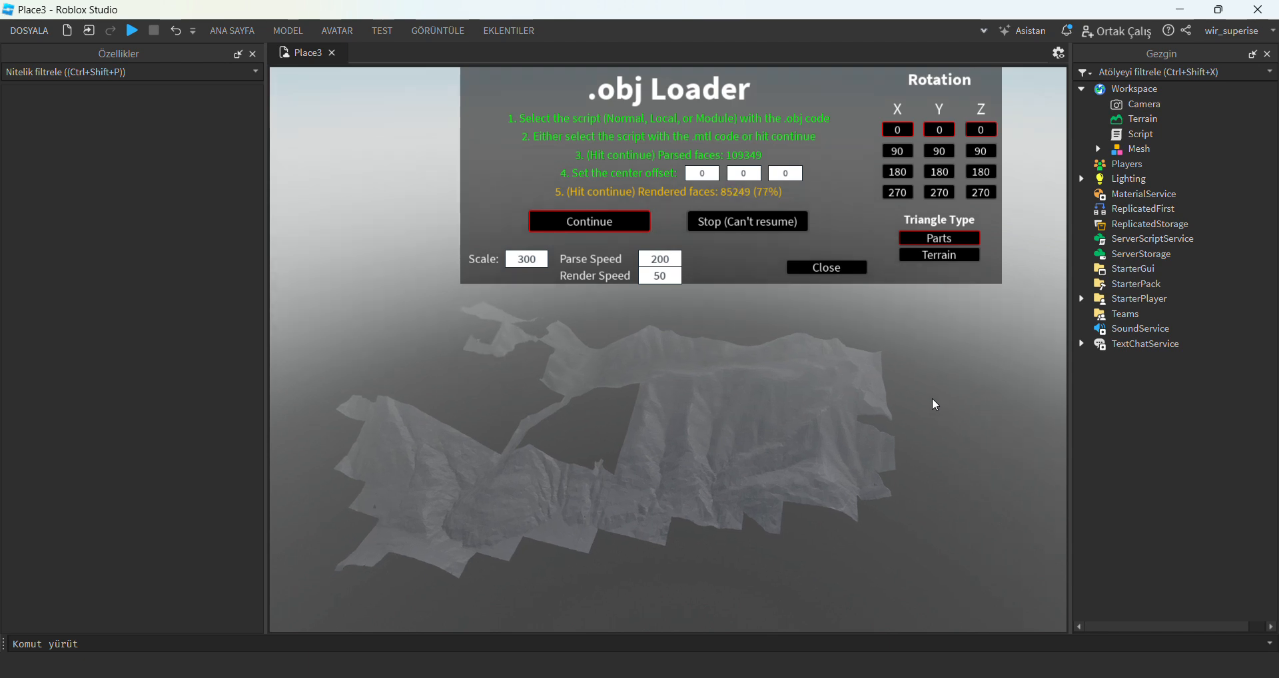
pyautogui.moveTo(977, 358); pyautogui.dragTo(981, 360, button='right')
pyautogui.scroll(12, 979, 359)
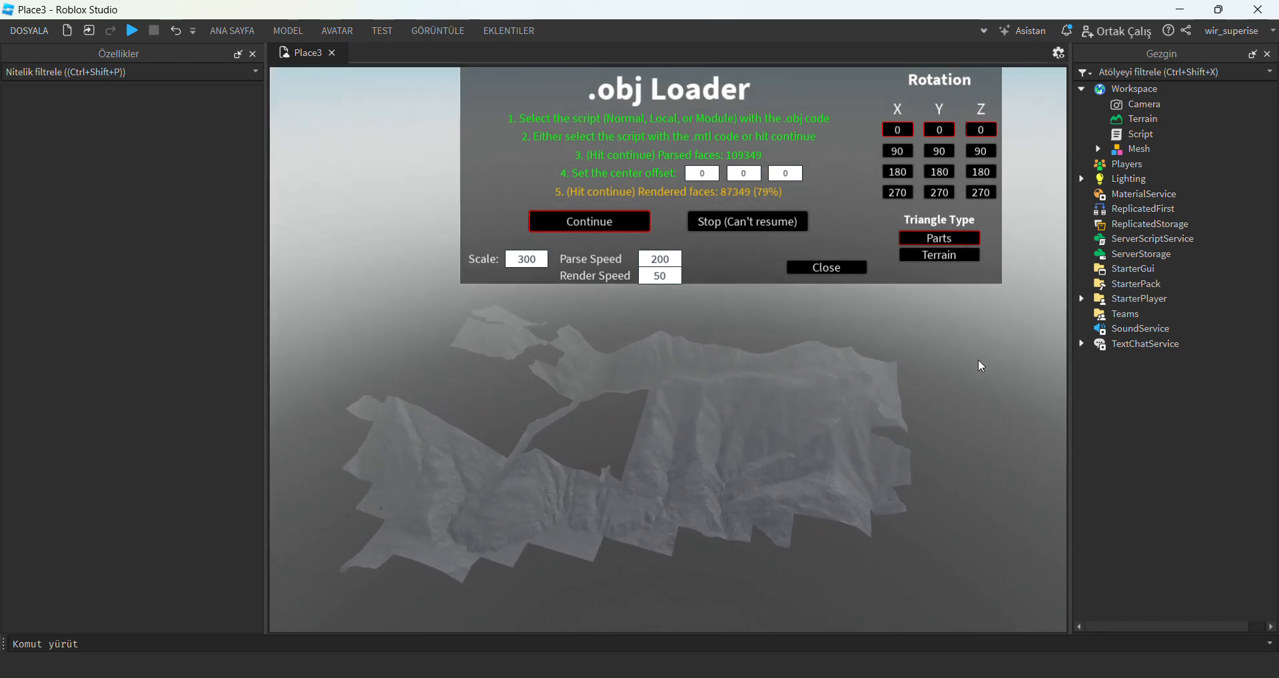
pyautogui.moveTo(673, 611); pyautogui.dragTo(671, 610, button='right')
pyautogui.scroll(10, 670, 611)
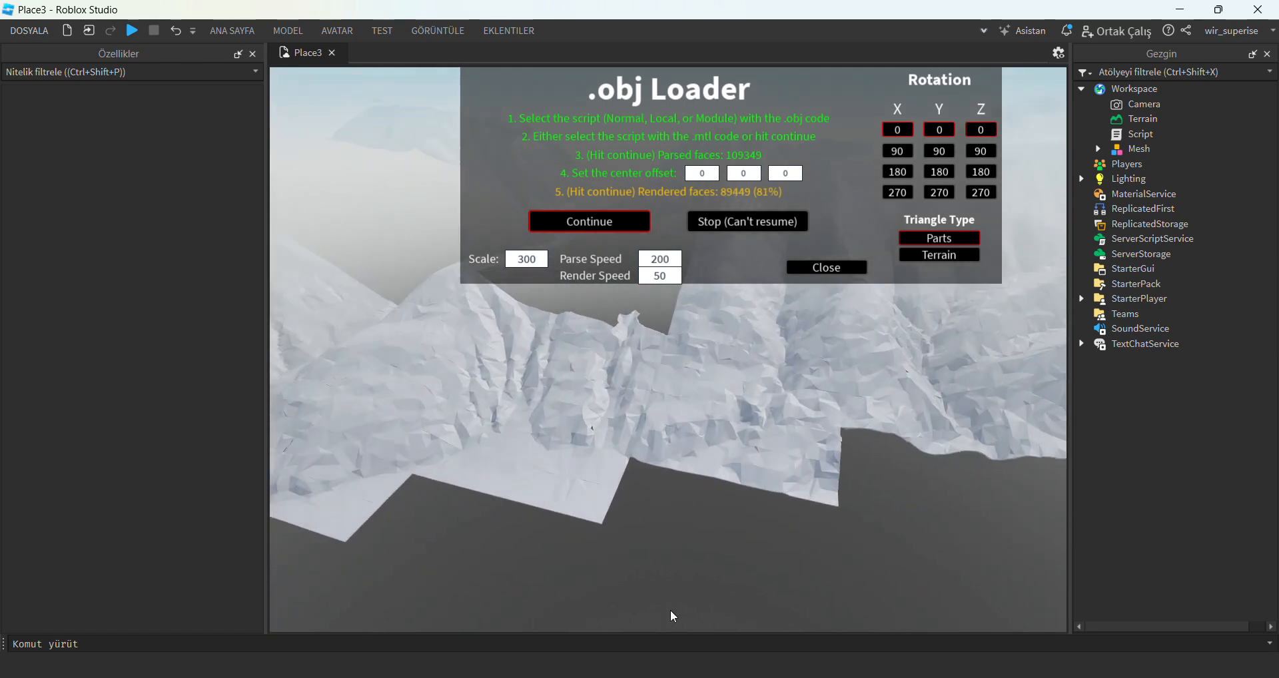
pyautogui.scroll(-7, 671, 611)
pyautogui.scroll(-10, 672, 610)
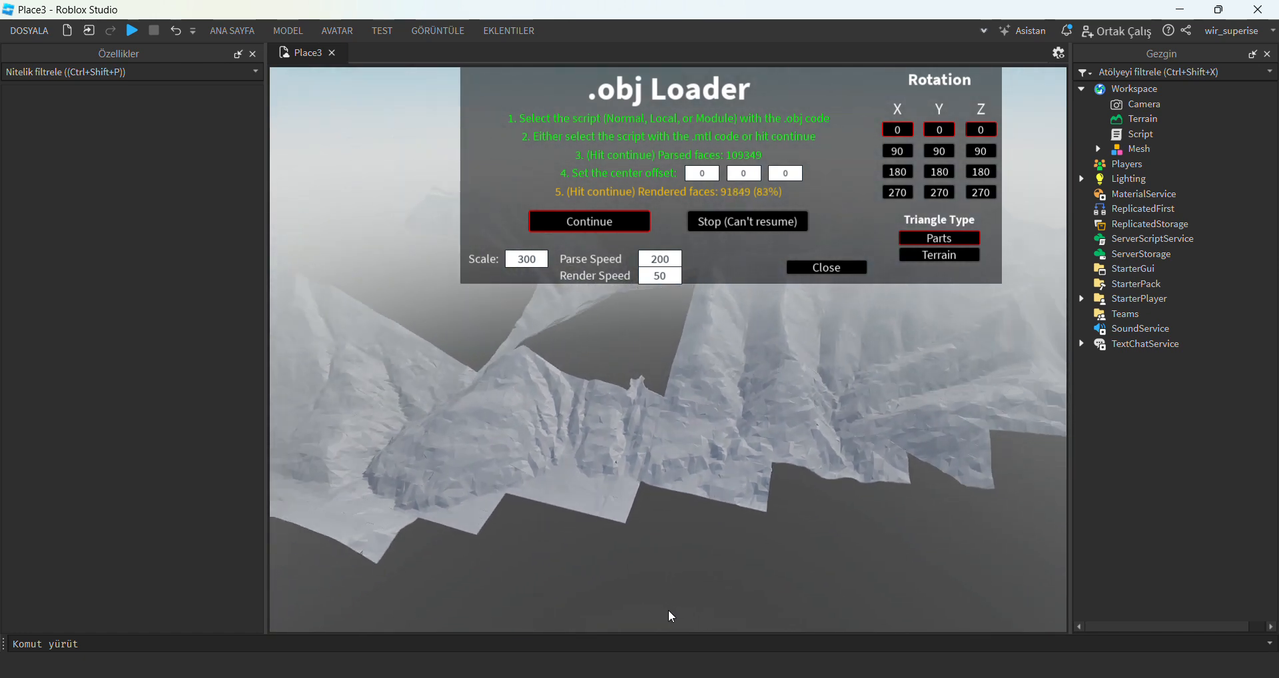
pyautogui.scroll(-5, 670, 609)
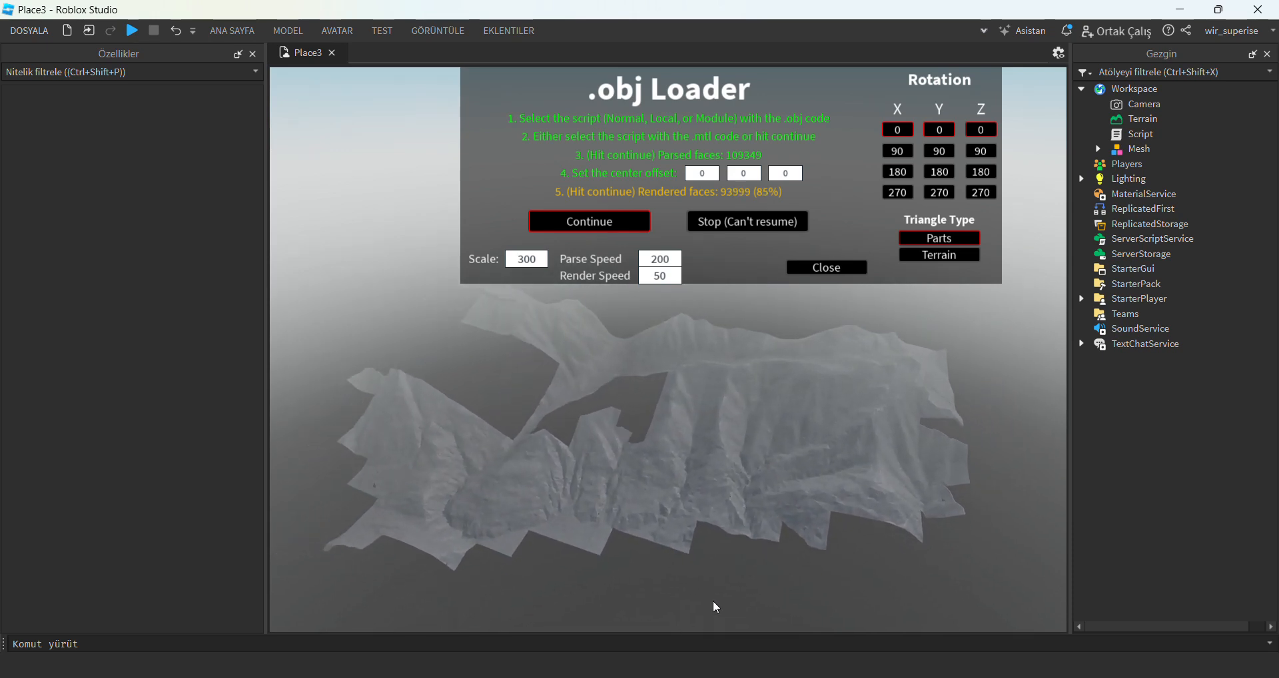
pyautogui.moveTo(721, 593); pyautogui.dragTo(722, 593, button='right')
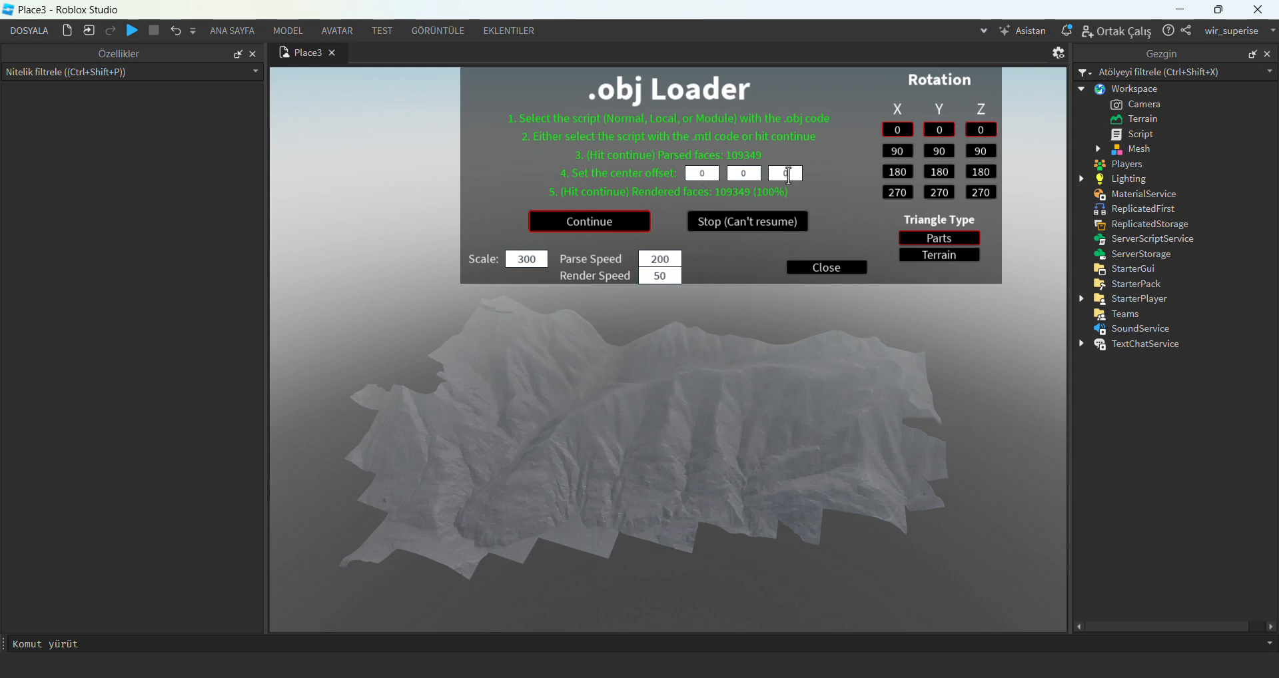
# Close the .obj Loader and delete the Script holding the .obj code from the Workspace.
pyautogui.click(821, 271)
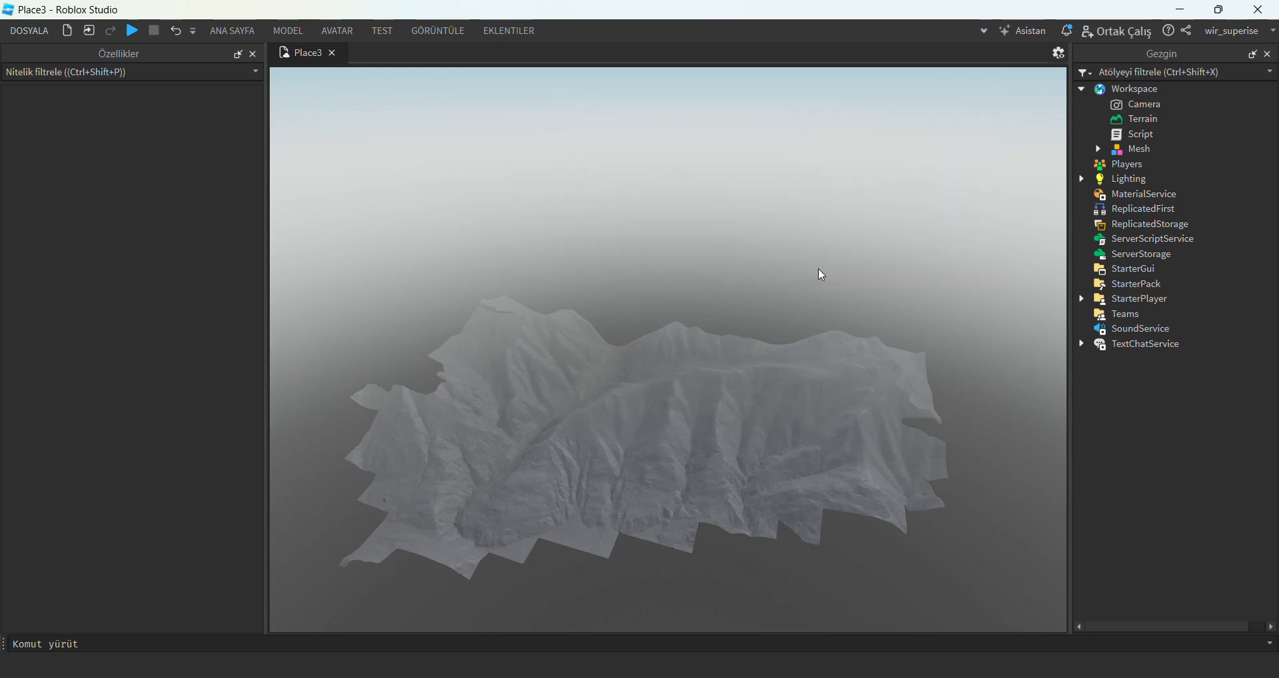
pyautogui.click(1132, 135)
pyautogui.press('Delete')
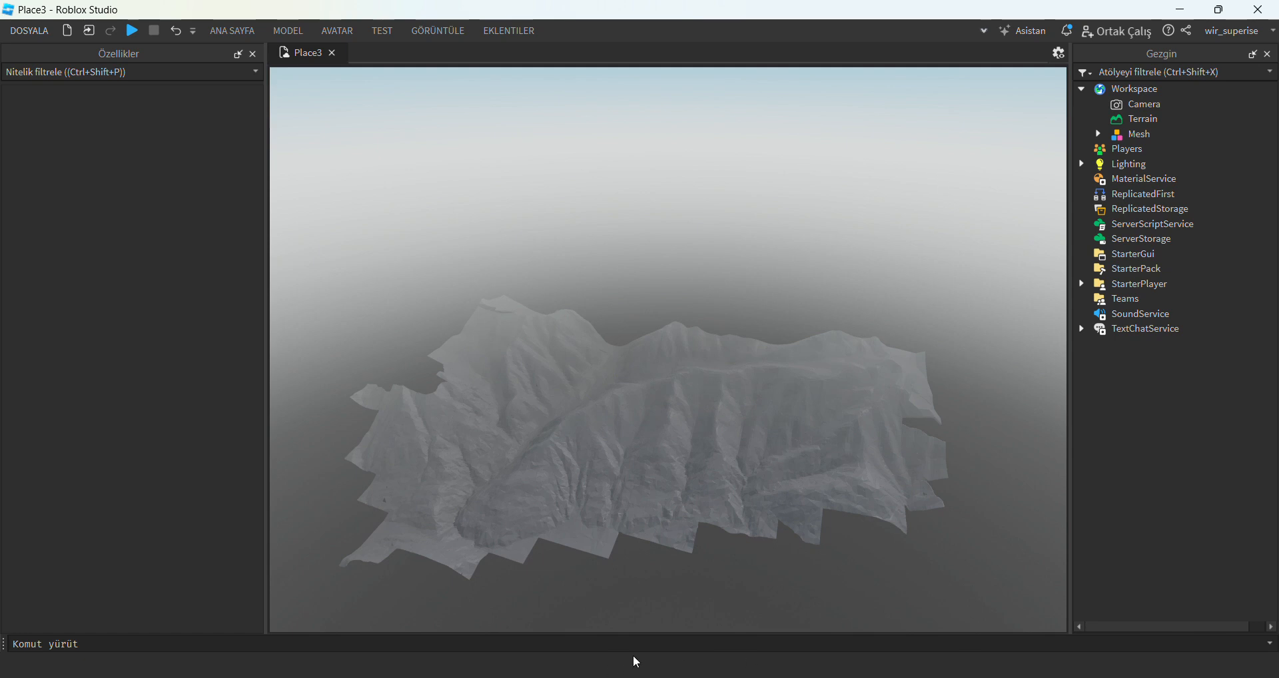
# Copy the code under Part 3, Converting your parts into terrain, from the browser guide and return to Roblox Studio.
pyautogui.click(508, 677)
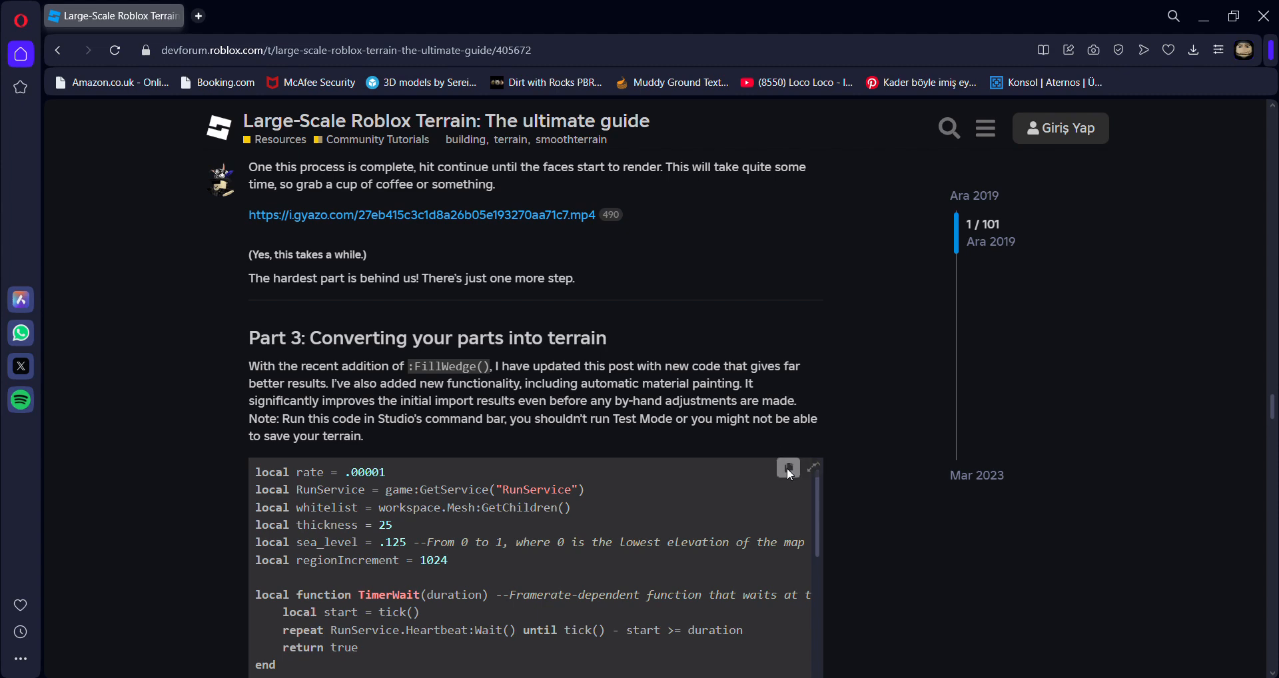
pyautogui.click(787, 470)
pyautogui.click(841, 677)
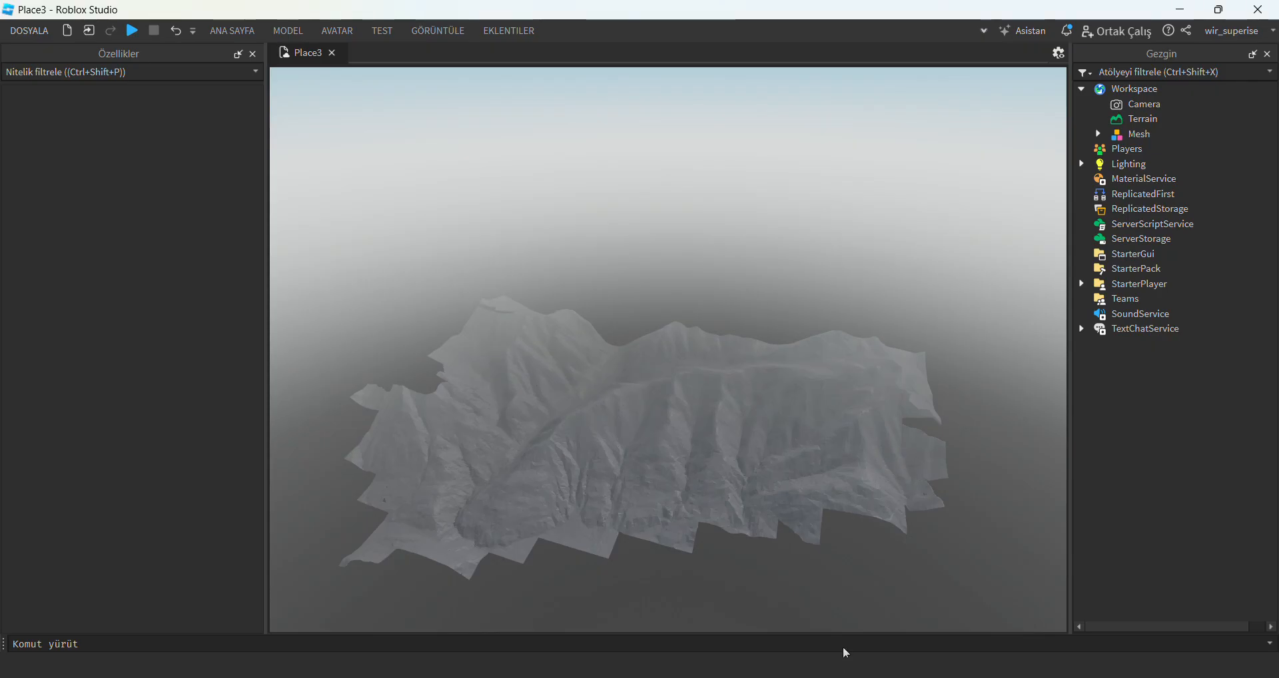
# Paste the copied terrain conversion code into the command bar and run it on the Mesh parts.
pyautogui.moveTo(931, 587); pyautogui.dragTo(955, 586, button='right')
pyautogui.click(891, 640)
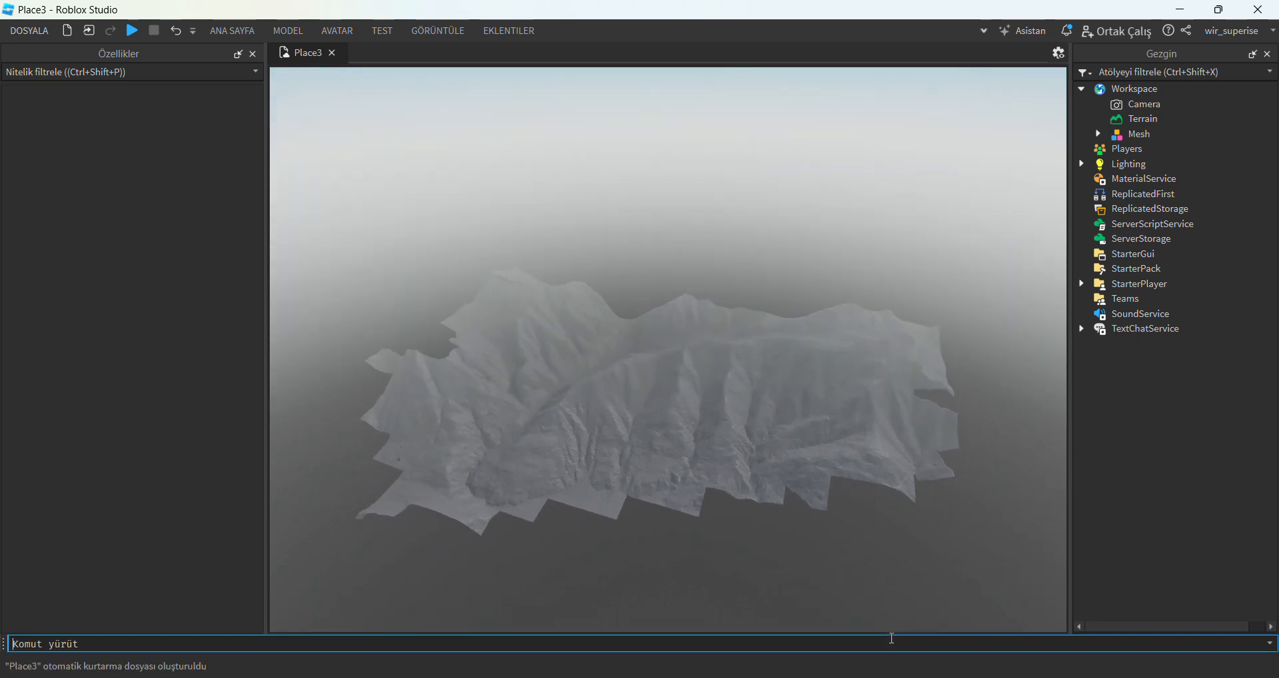
pyautogui.hotkey('ctrl', 'v')
pyautogui.hotkey('ctrl', 'a')
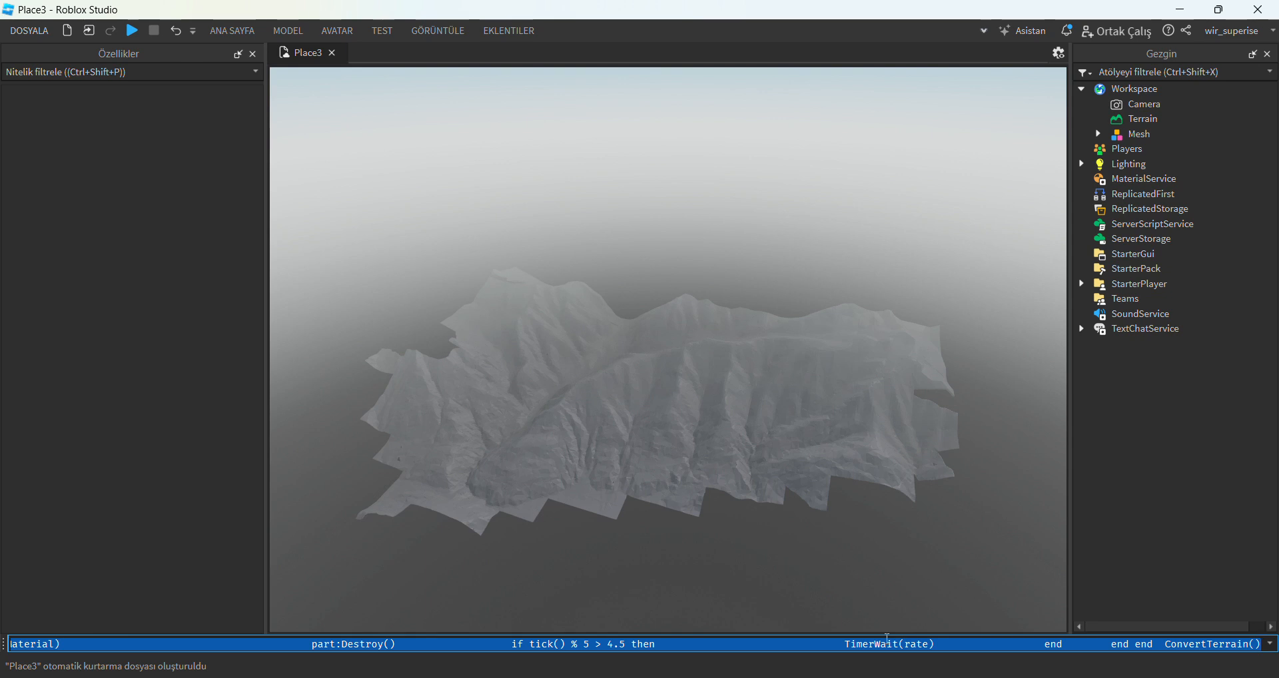
pyautogui.press('Return')
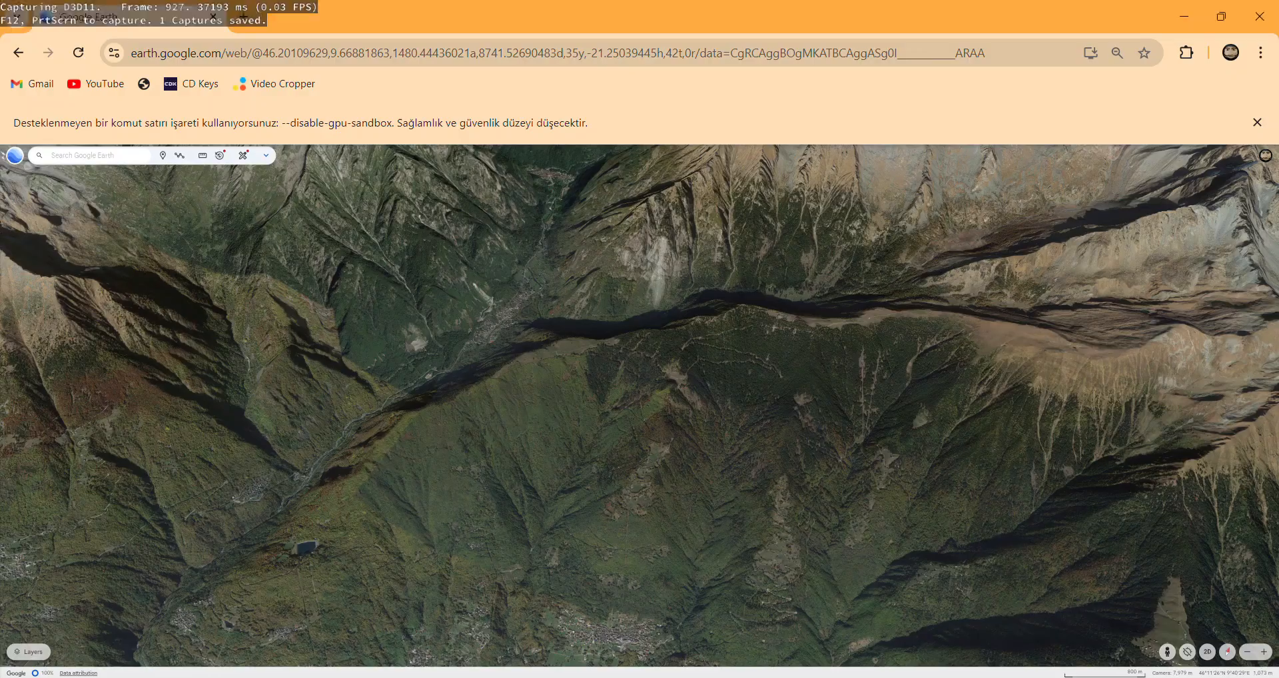
# In Google Earth, move from the Alps to Greece and inspect the 3D buildings of Athens up close.
pyautogui.scroll(-15, 569, 337)
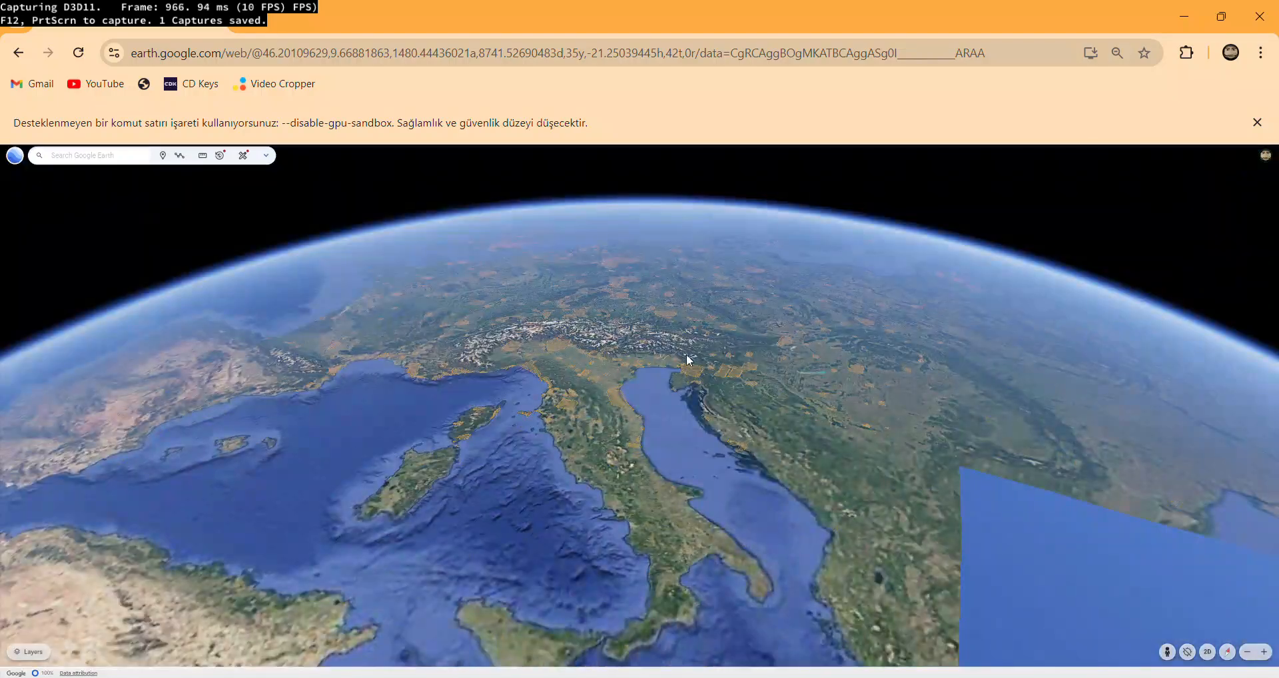
pyautogui.moveTo(825, 417); pyautogui.dragTo(606, 371)
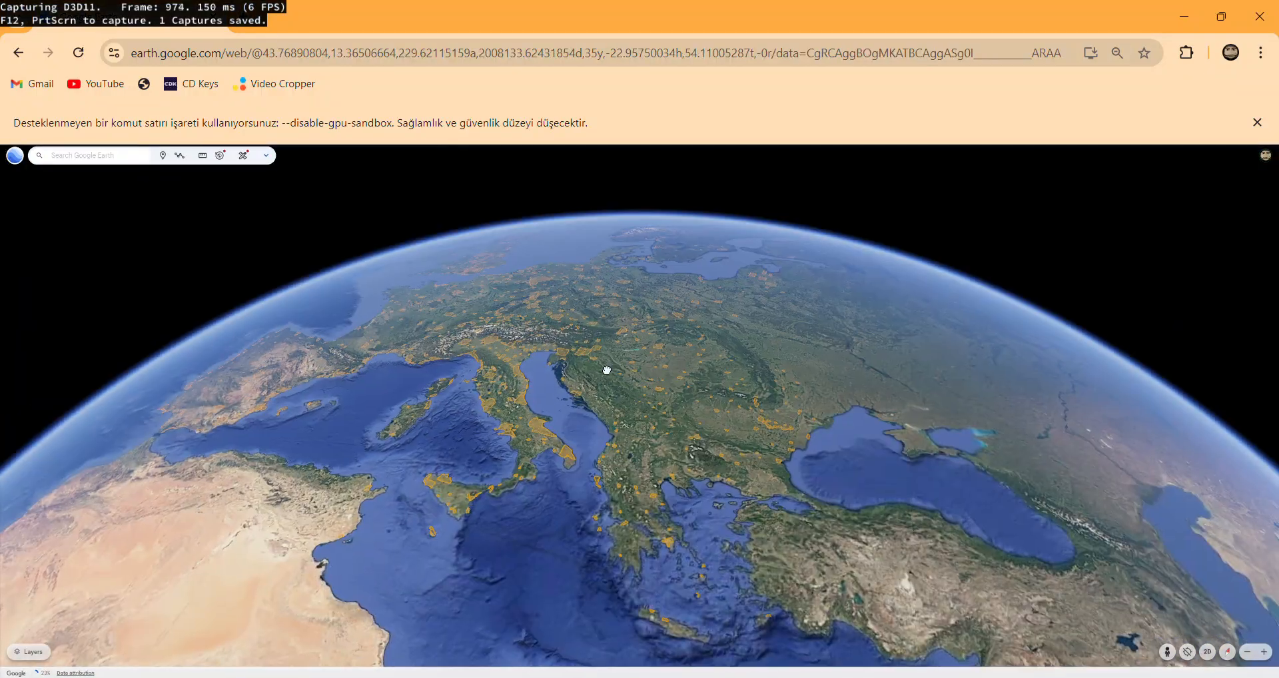
pyautogui.scroll(5, 440, 513)
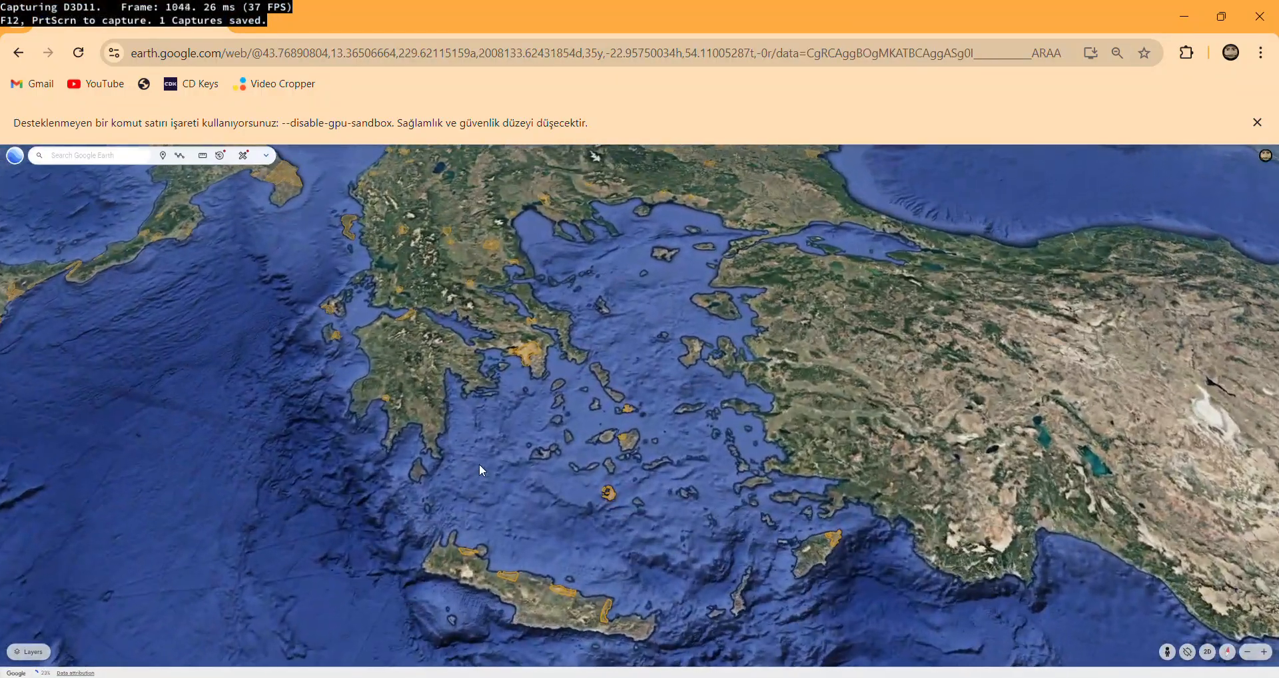
pyautogui.scroll(10, 528, 337)
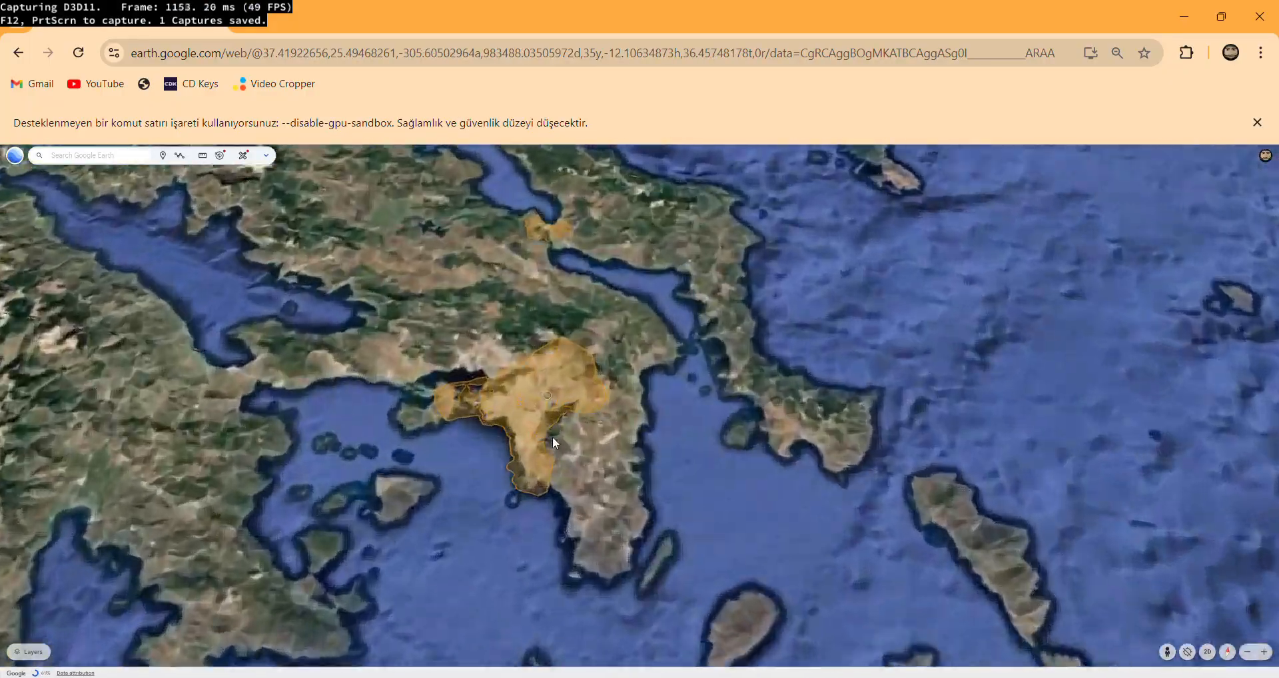
pyautogui.scroll(10, 529, 398)
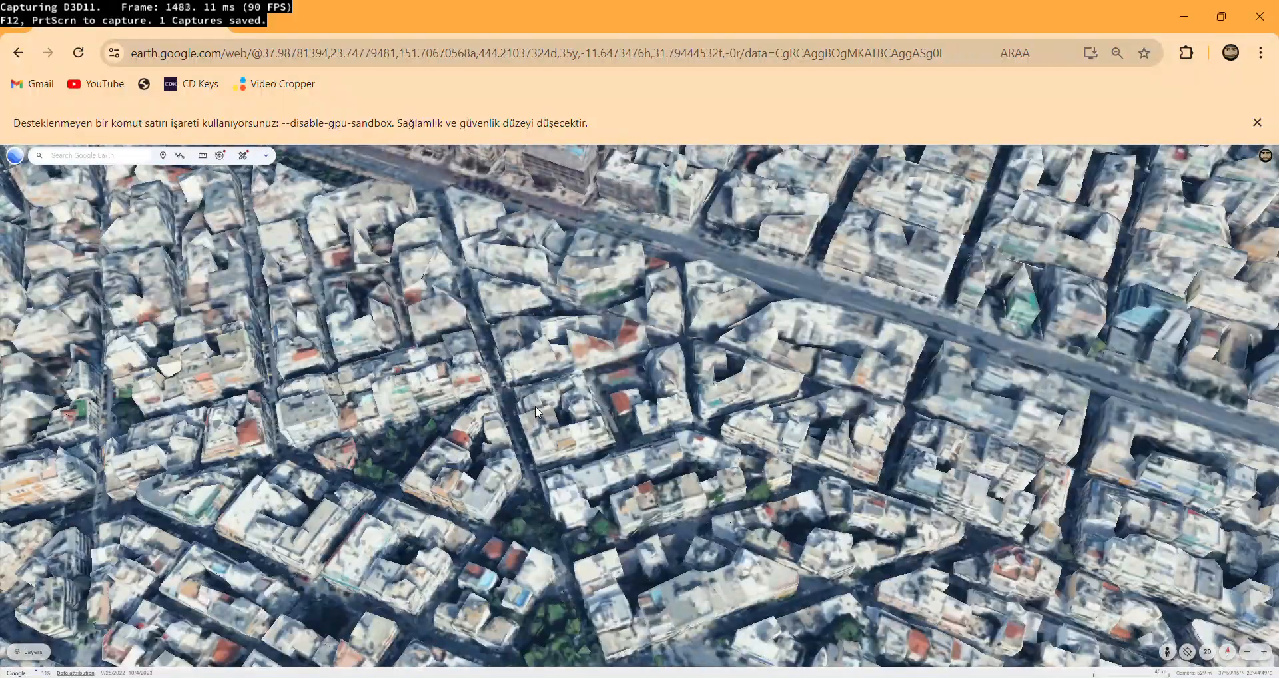
pyautogui.scroll(-5, 534, 406)
pyautogui.scroll(-10, 535, 408)
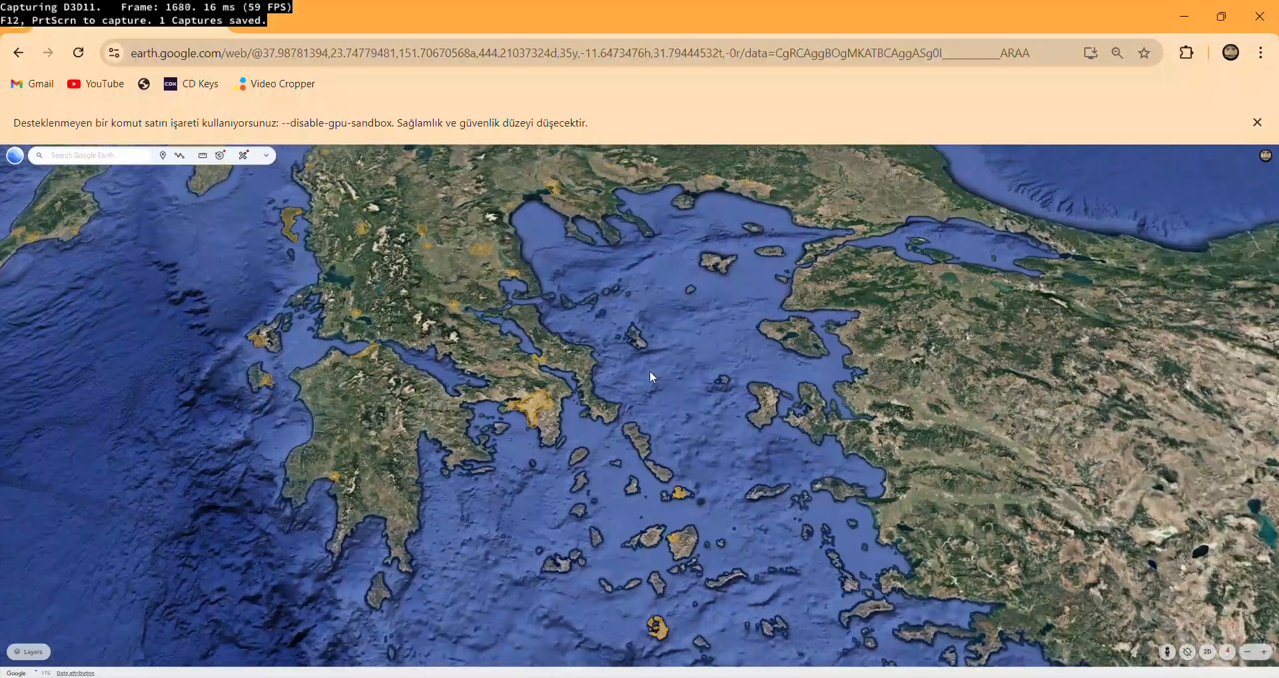
# Move across the Aegean to western Turkey and inspect the mountains near the coast up close.
pyautogui.moveTo(650, 372); pyautogui.dragTo(407, 286)
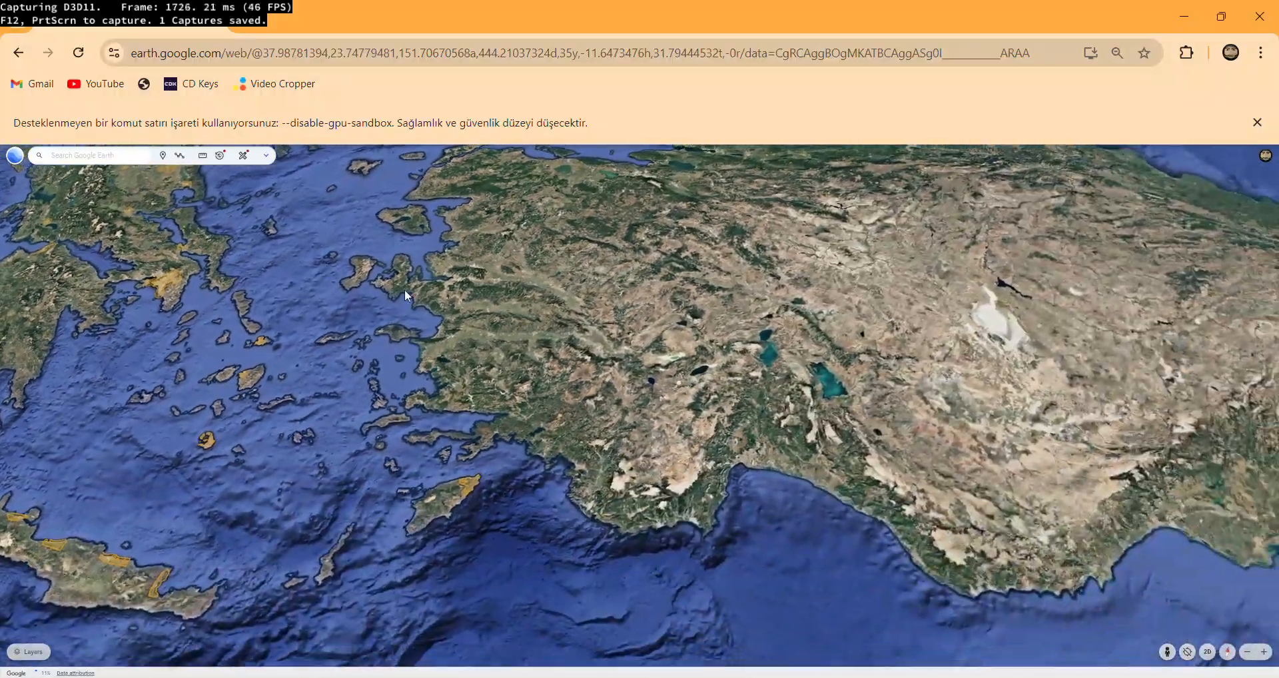
pyautogui.scroll(-5, 490, 385)
pyautogui.scroll(10, 496, 379)
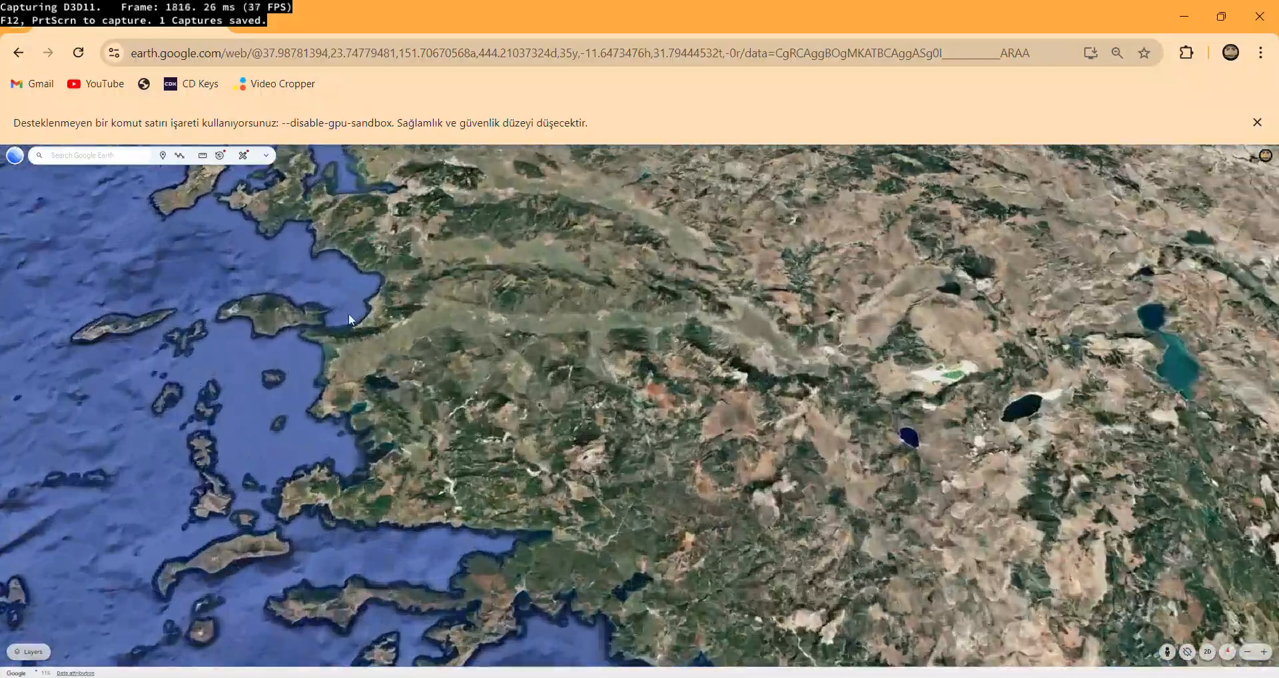
pyautogui.scroll(5, 417, 482)
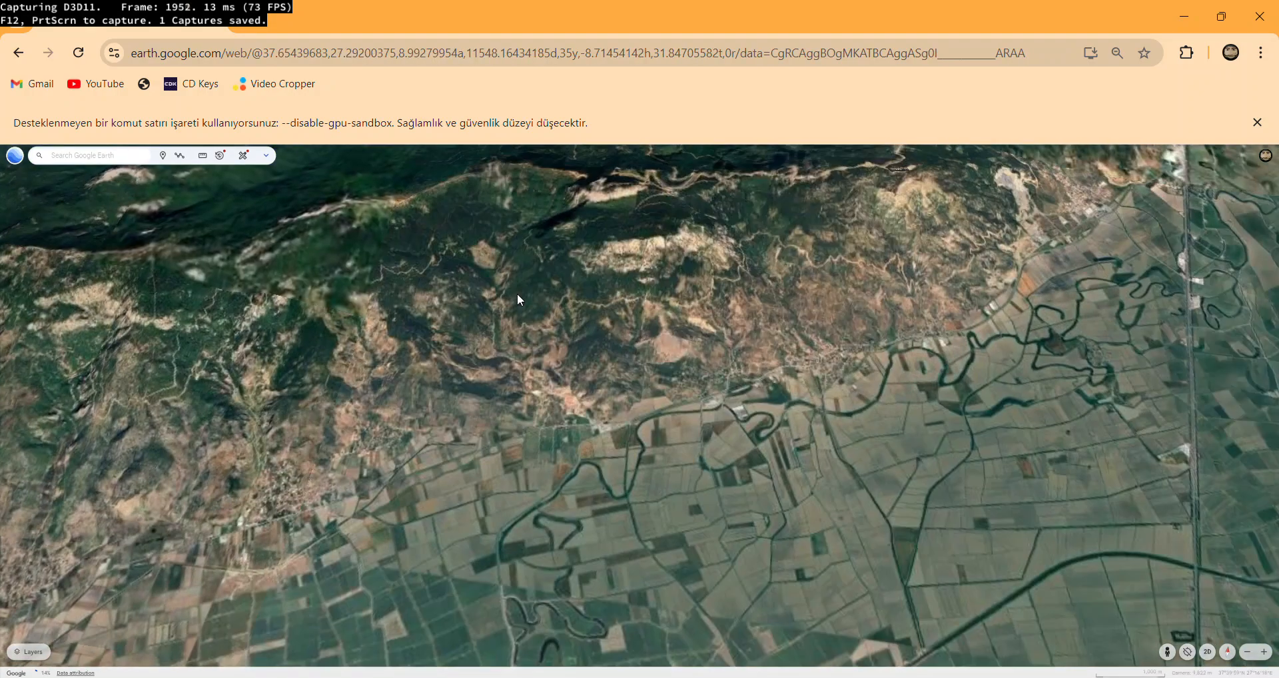
pyautogui.scroll(4, 588, 265)
pyautogui.moveTo(320, 383); pyautogui.dragTo(741, 567)
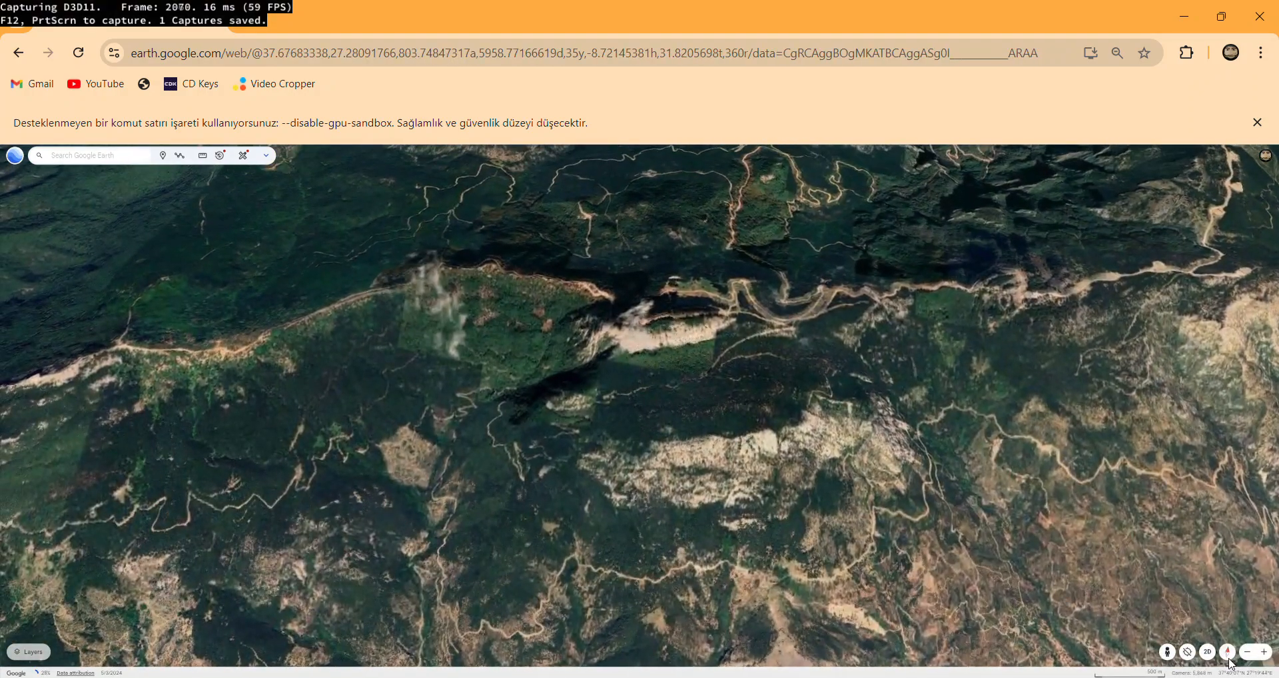
# Travel east across the Middle East and the Caspian Sea and inspect the Himalayas.
pyautogui.scroll(-10, 574, 513)
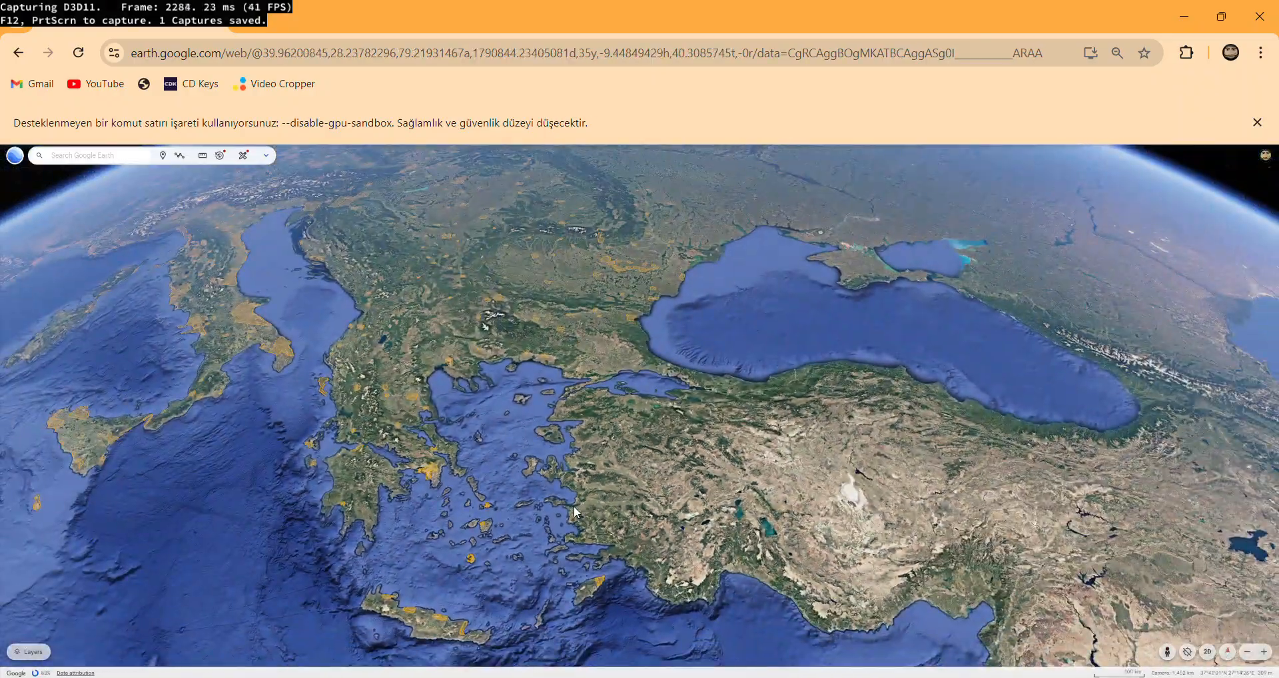
pyautogui.moveTo(574, 506); pyautogui.dragTo(478, 373)
pyautogui.scroll(-5, 480, 374)
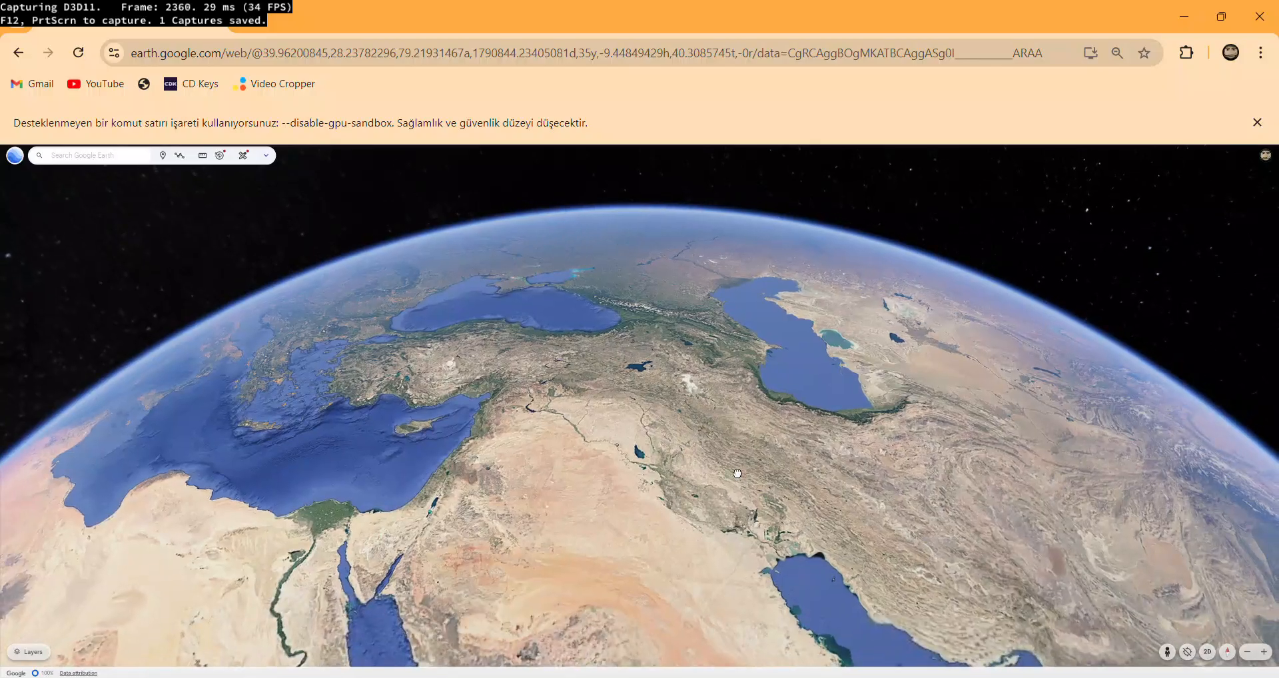
pyautogui.moveTo(736, 470); pyautogui.dragTo(388, 339)
pyautogui.scroll(10, 616, 343)
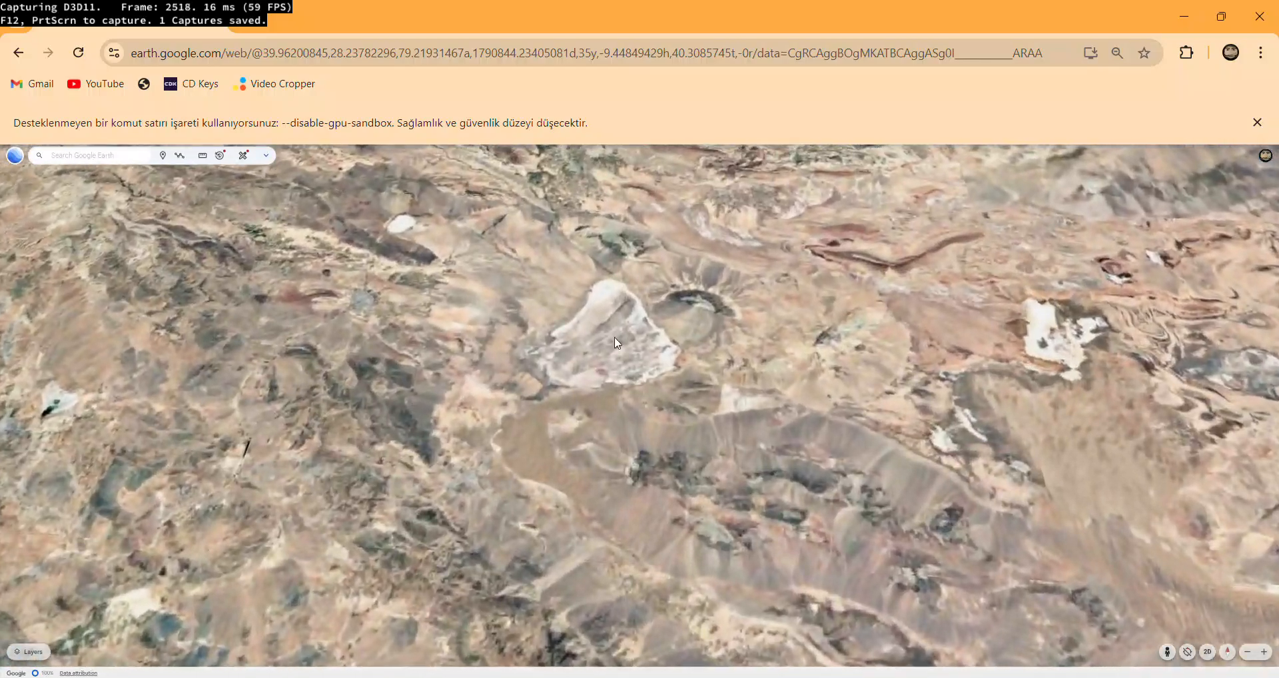
pyautogui.moveTo(616, 343); pyautogui.dragTo(765, 546)
pyautogui.moveTo(826, 213); pyautogui.dragTo(689, 374)
pyautogui.scroll(3, 688, 374)
pyautogui.scroll(-10, 592, 453)
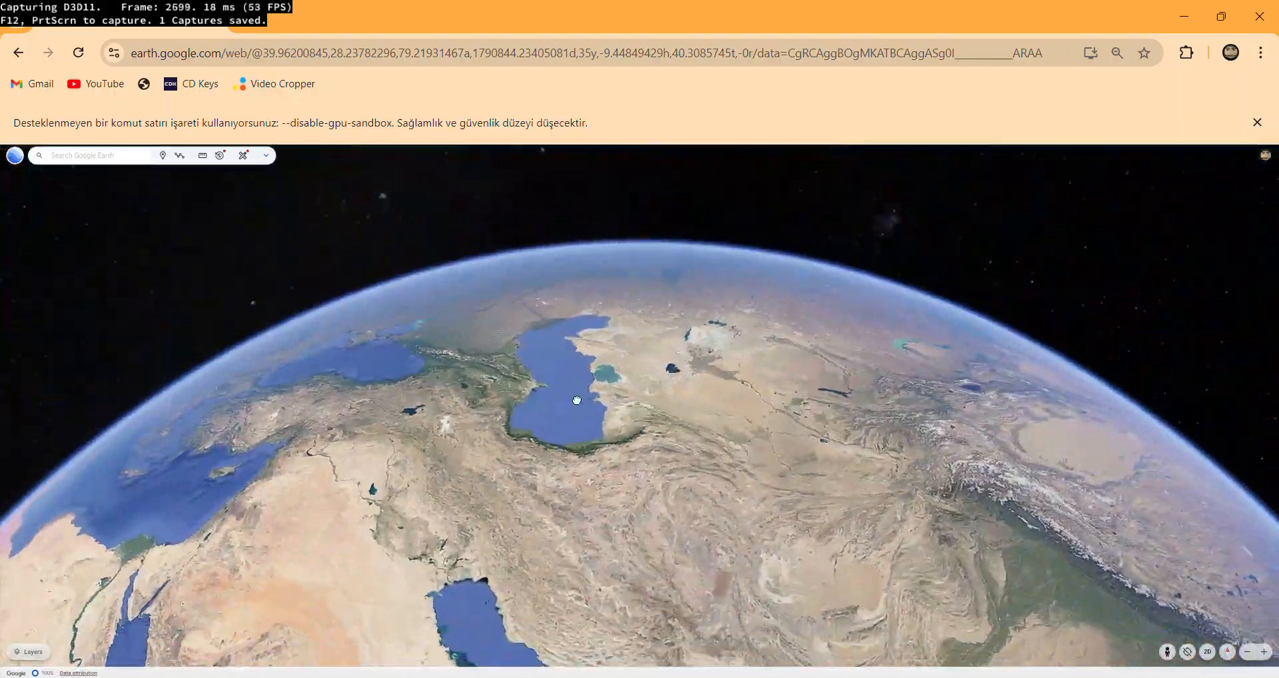
pyautogui.moveTo(706, 489); pyautogui.dragTo(420, 316)
pyautogui.scroll(2, 676, 399)
pyautogui.scroll(5, 677, 397)
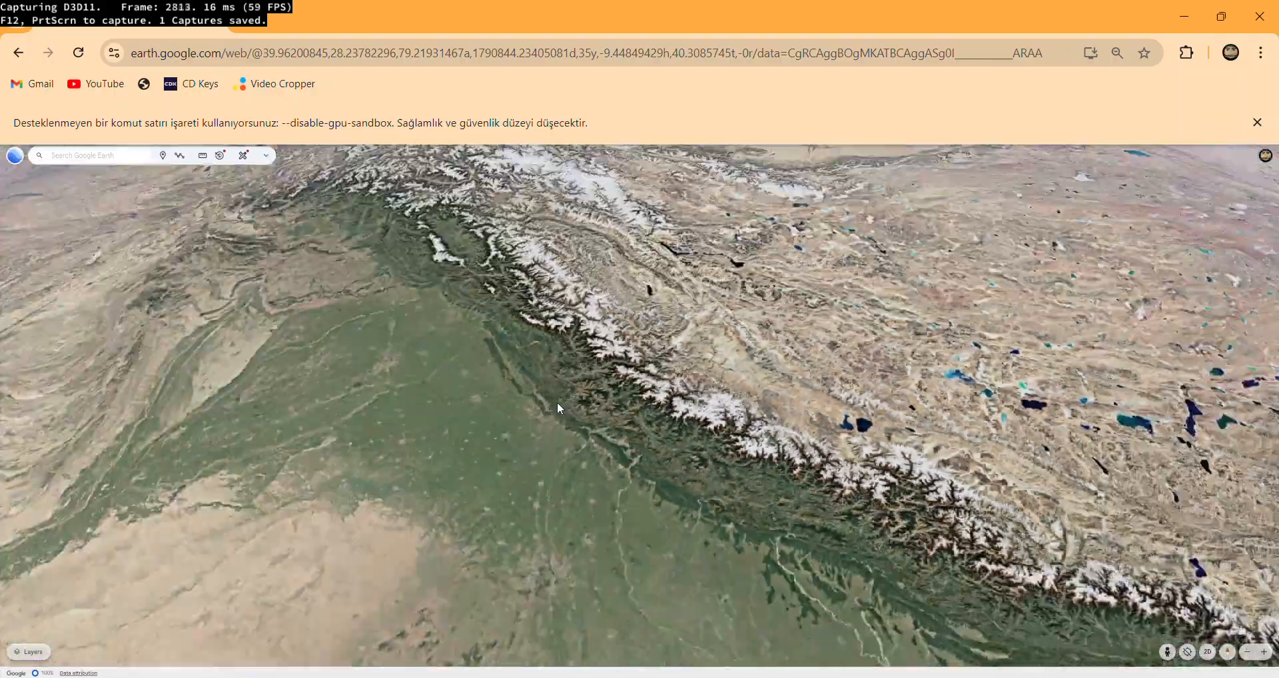
pyautogui.scroll(-5, 557, 402)
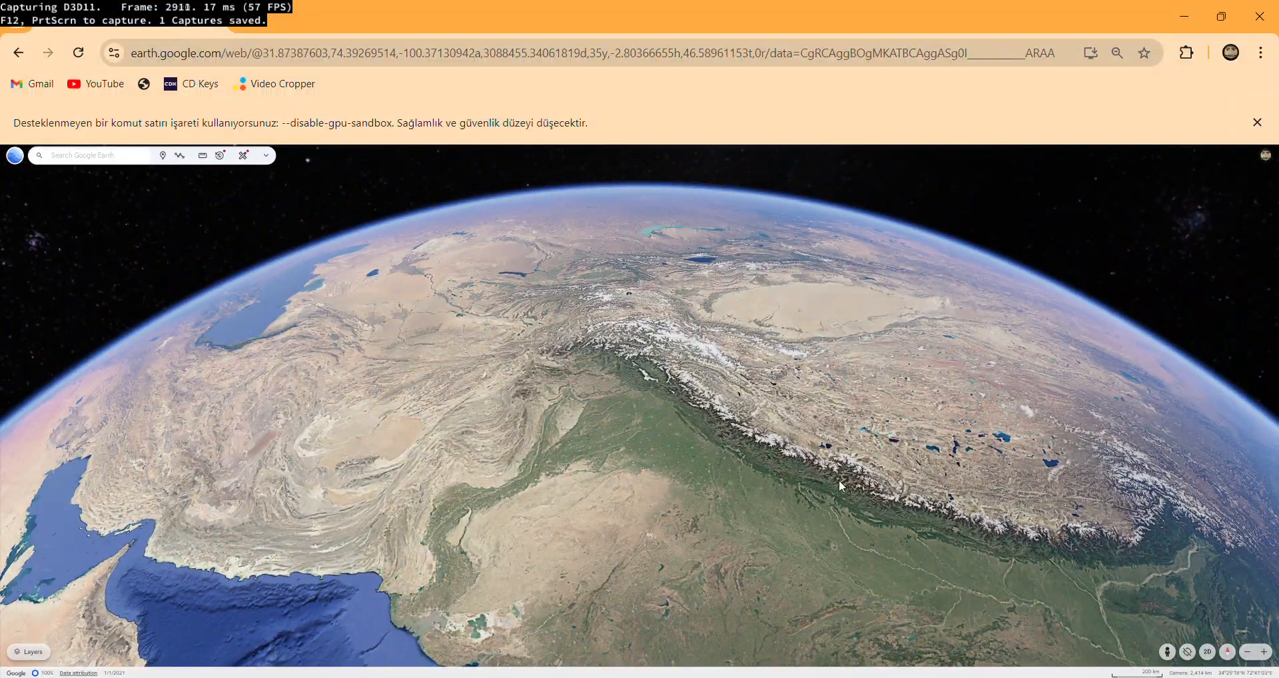
# View the whole globe from space, centred around Africa and the Indian Ocean.
pyautogui.moveTo(705, 313); pyautogui.dragTo(346, 389)
pyautogui.scroll(-3, 586, 347)
pyautogui.moveTo(613, 327); pyautogui.dragTo(684, 347)
pyautogui.scroll(-4, 686, 345)
pyautogui.moveTo(573, 573); pyautogui.dragTo(729, 415)
pyautogui.scroll(-5, 727, 417)
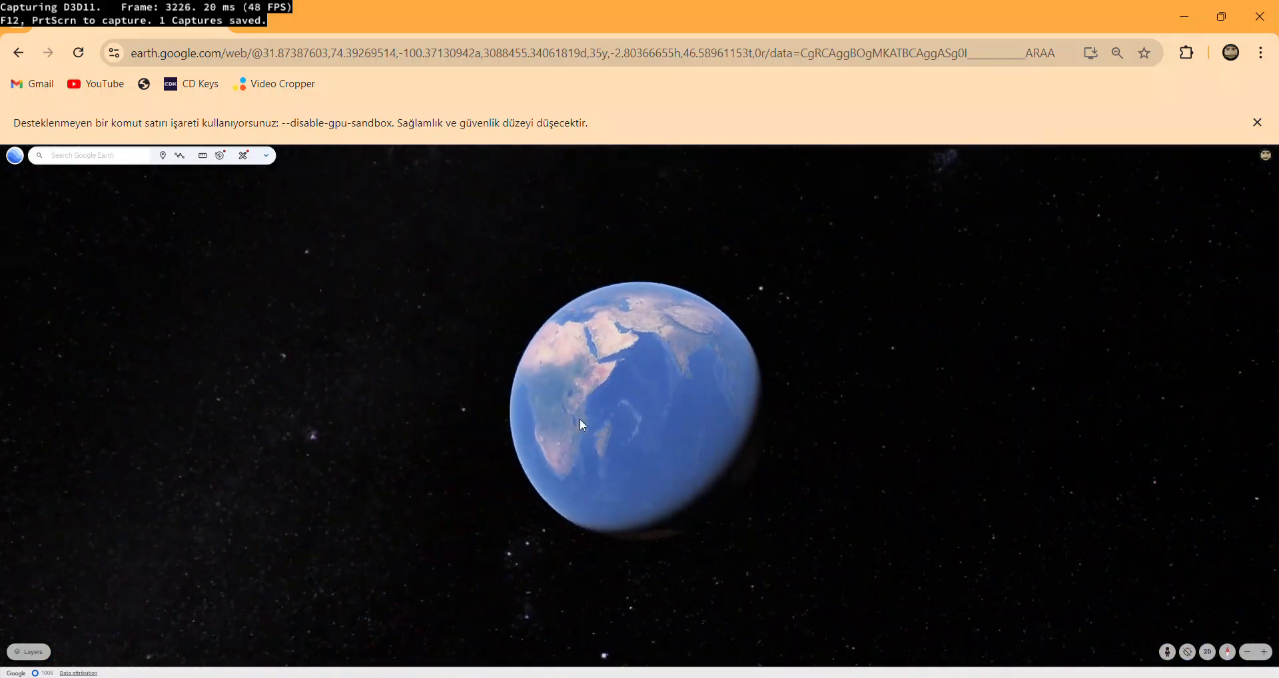
# Turn the globe across the Atlantic to South America and north to view North America and its highlighted 3D coverage areas.
pyautogui.scroll(5, 552, 372)
pyautogui.moveTo(428, 491); pyautogui.dragTo(991, 419)
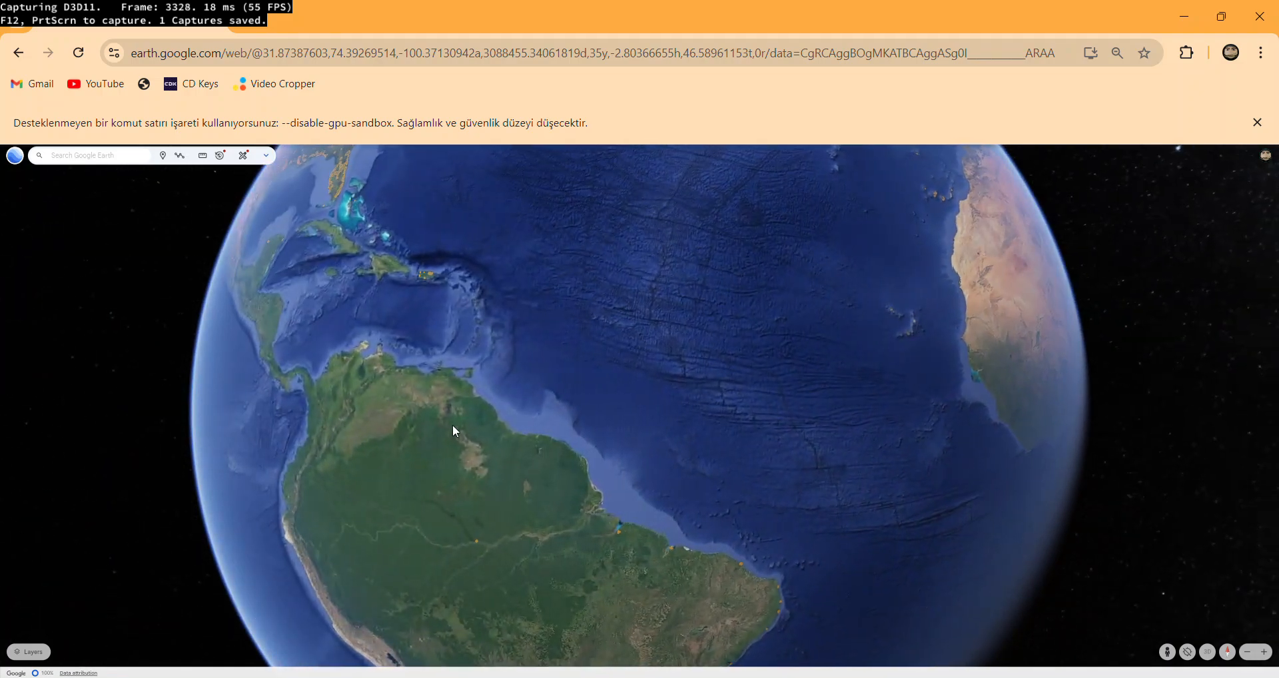
pyautogui.moveTo(451, 428); pyautogui.dragTo(824, 631)
pyautogui.moveTo(622, 345); pyautogui.dragTo(736, 586)
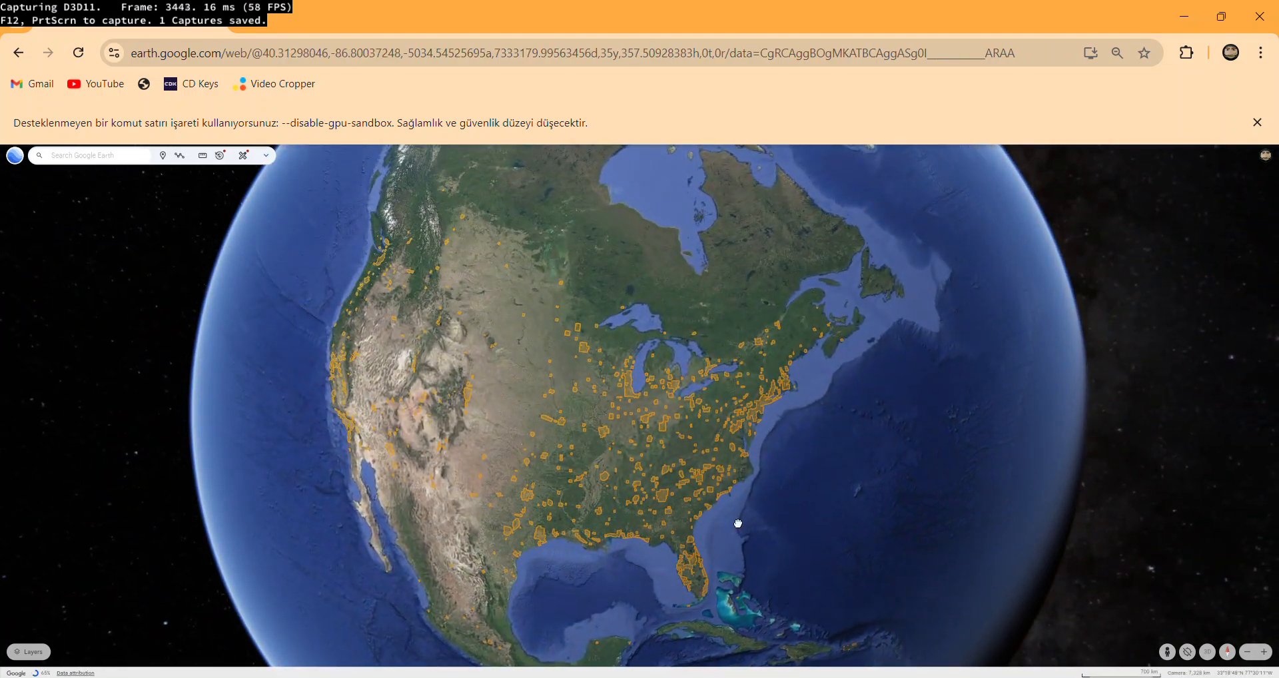
# Turn the globe from North America to Europe and the Middle East, and south to central Africa.
pyautogui.moveTo(736, 525); pyautogui.dragTo(494, 337)
pyautogui.moveTo(846, 357); pyautogui.dragTo(737, 434)
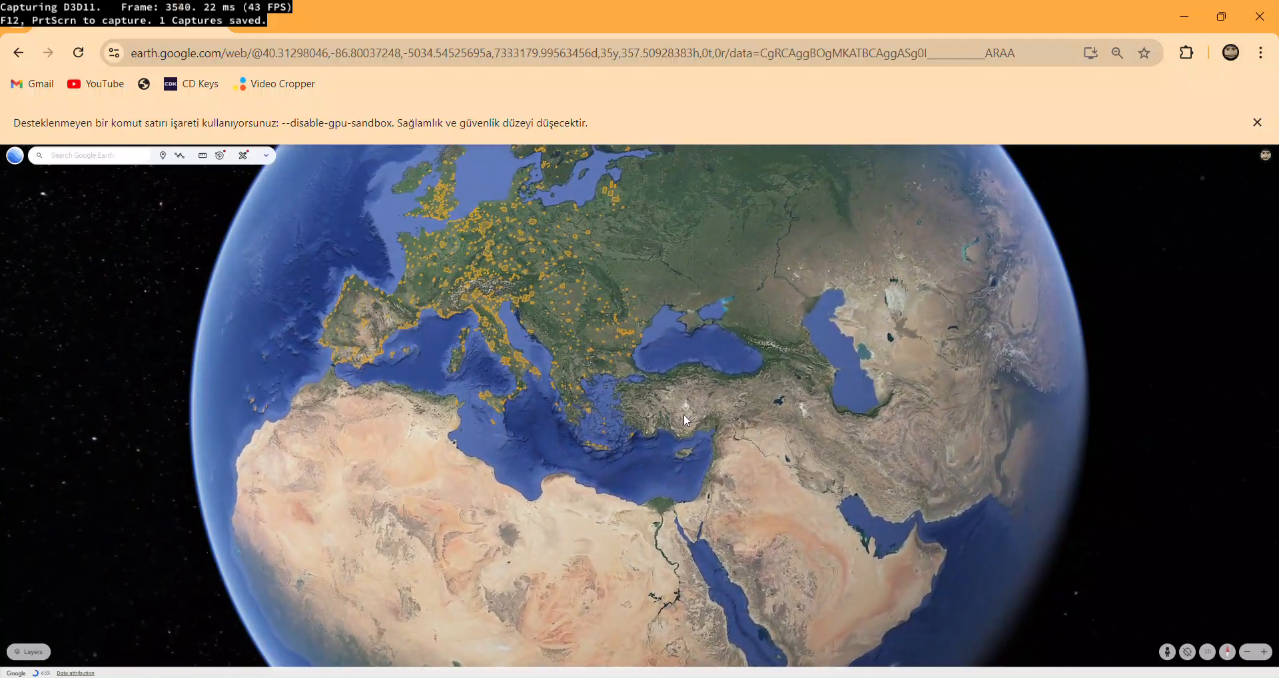
pyautogui.moveTo(755, 506); pyautogui.dragTo(790, 313)
pyautogui.moveTo(806, 469); pyautogui.dragTo(921, 360)
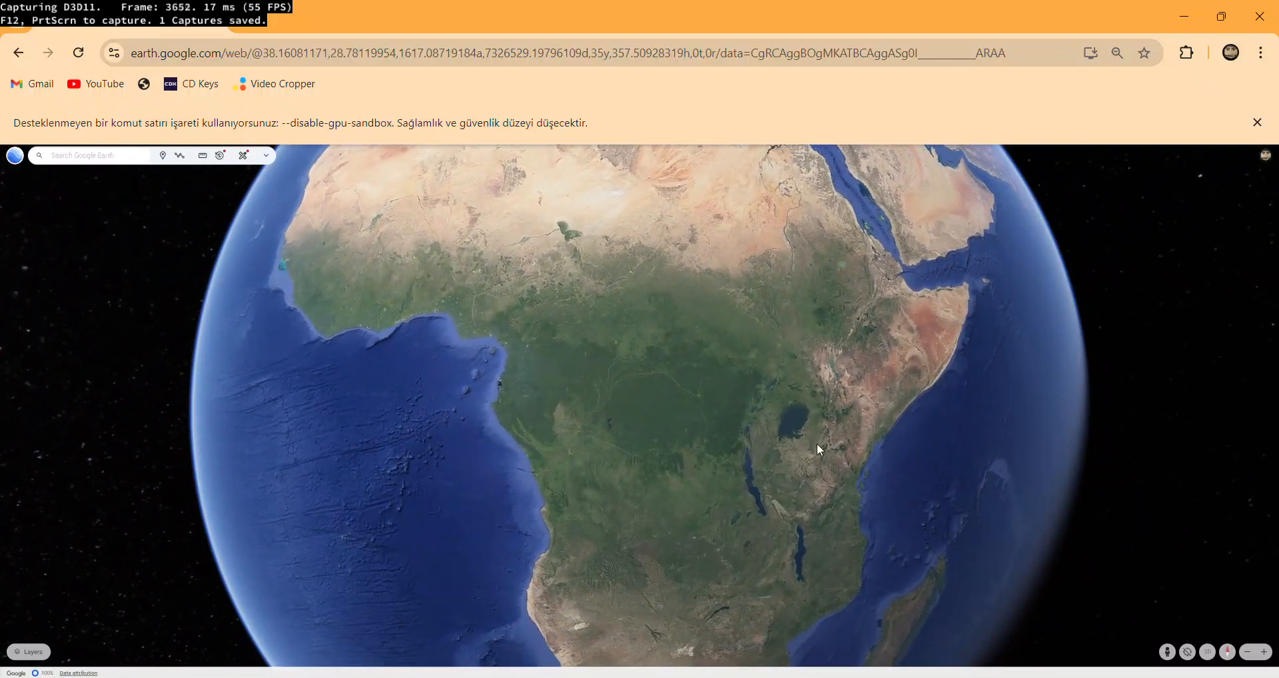
# Inspect the land along the southern shore of Lake Victoria up close and switch to the tilted 3D view.
pyautogui.scroll(5, 816, 442)
pyautogui.scroll(10, 788, 429)
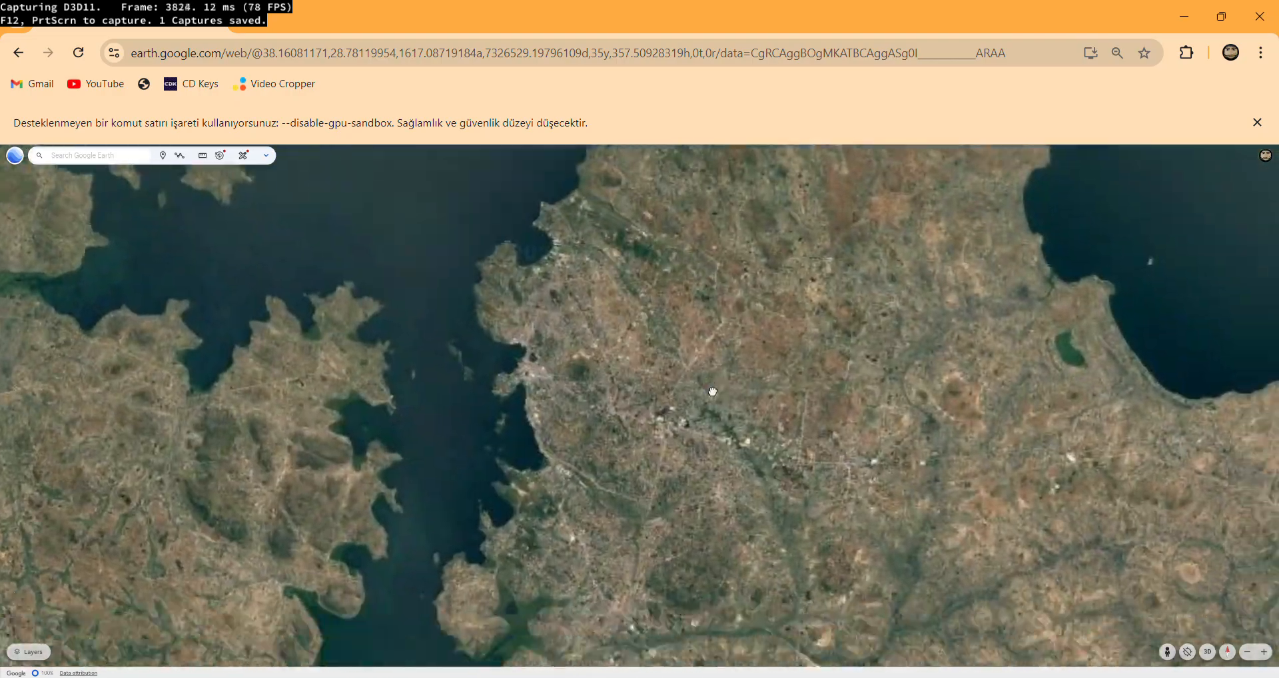
pyautogui.moveTo(712, 392); pyautogui.dragTo(793, 448)
pyautogui.scroll(10, 793, 447)
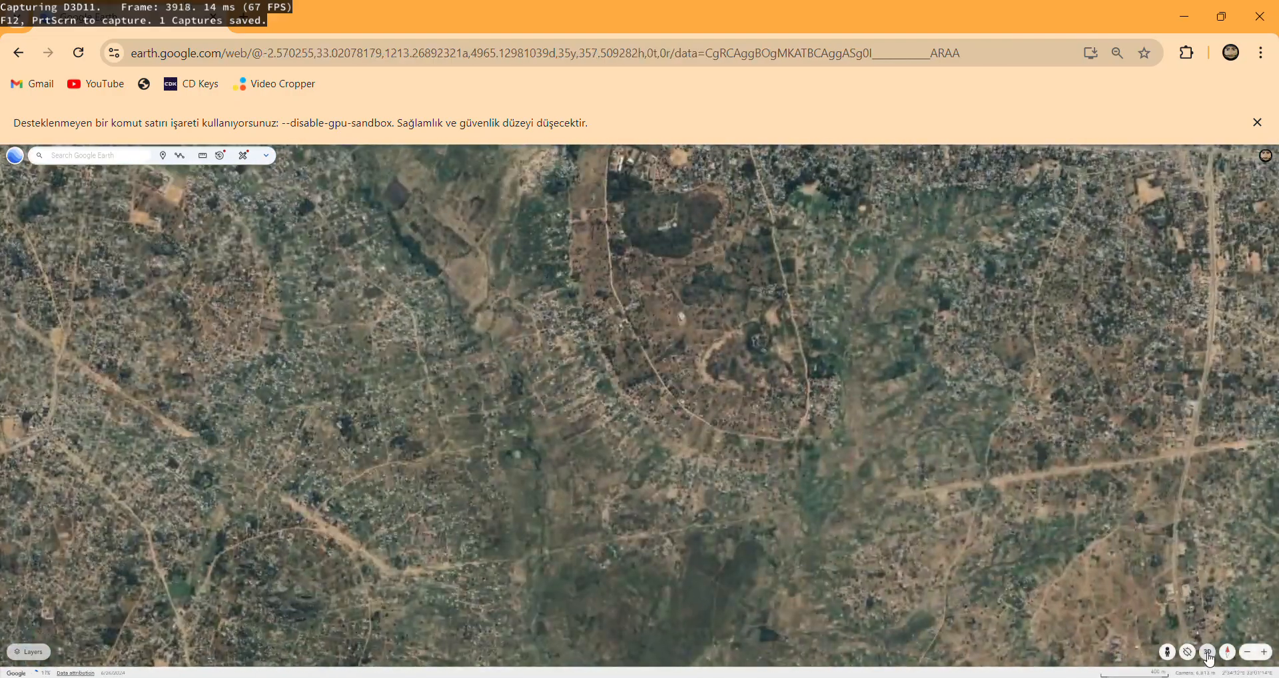
pyautogui.click(1207, 652)
pyautogui.scroll(-10, 822, 493)
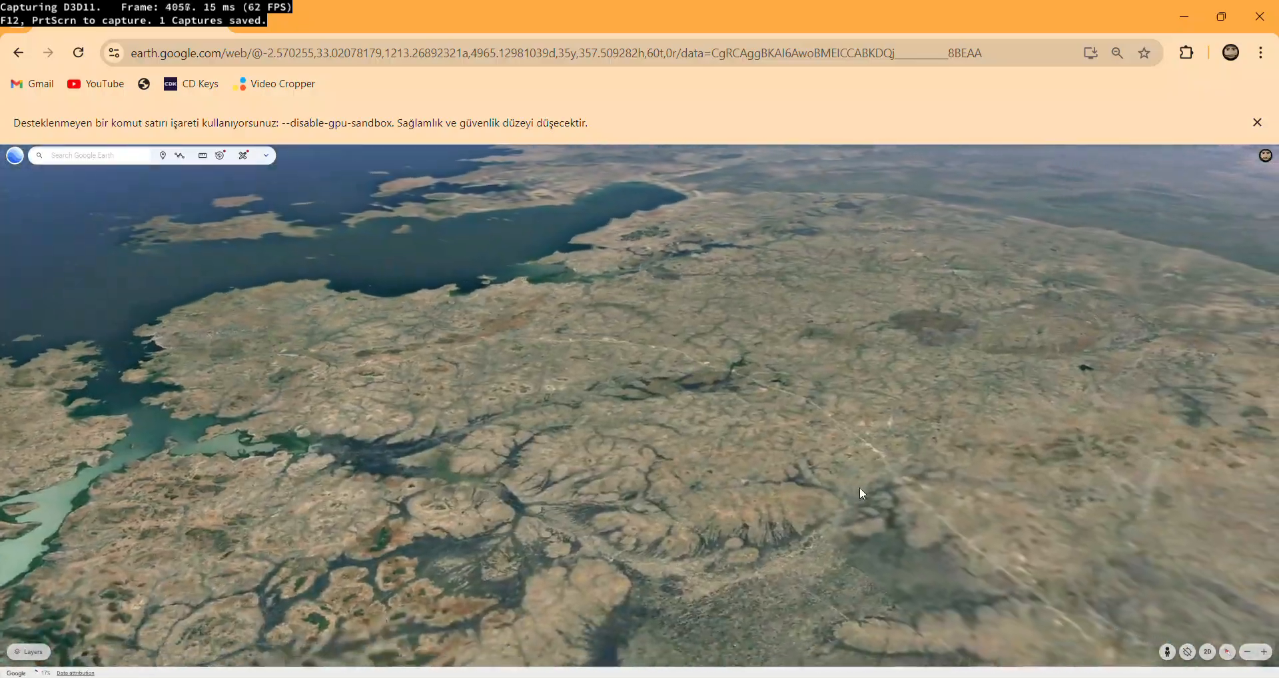
# Travel over the African landscape from Lake Victoria to the southeastern coast in the tilted 3D view.
pyautogui.scroll(-5, 856, 494)
pyautogui.moveTo(742, 509); pyautogui.dragTo(793, 282)
pyautogui.moveTo(599, 619); pyautogui.dragTo(434, 505)
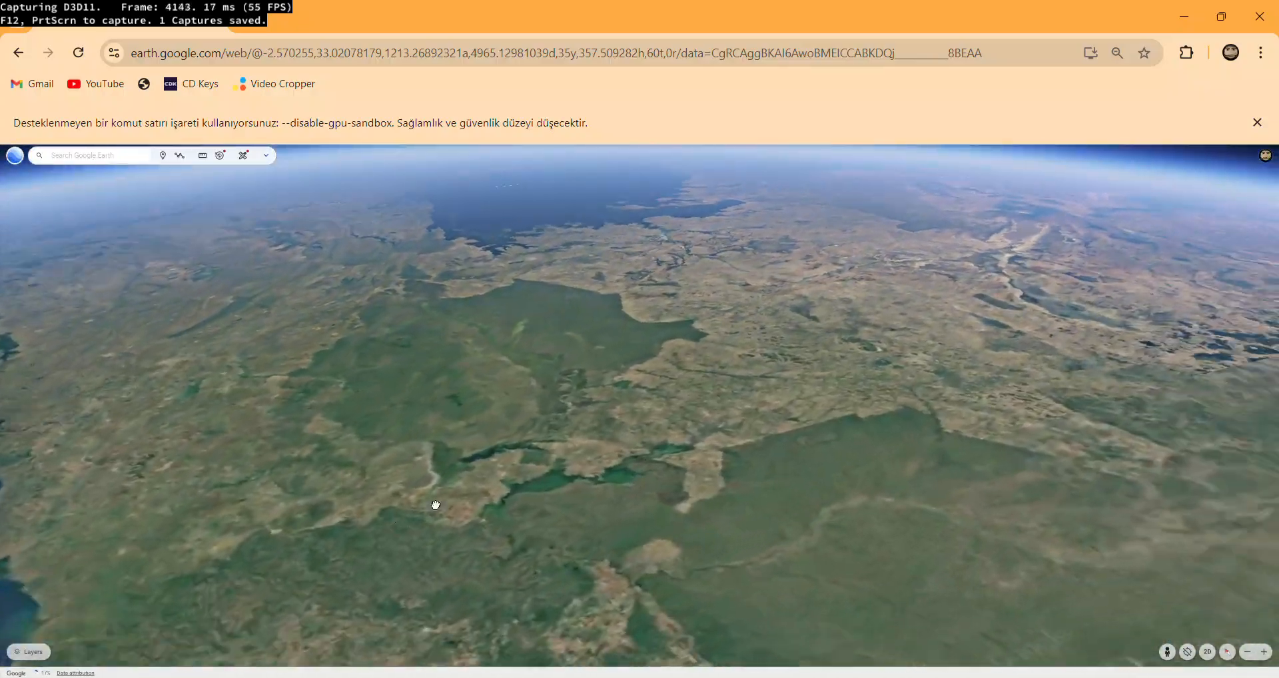
pyautogui.moveTo(826, 489); pyautogui.dragTo(426, 426)
pyautogui.moveTo(830, 334); pyautogui.dragTo(426, 360)
pyautogui.moveTo(902, 402); pyautogui.dragTo(426, 366)
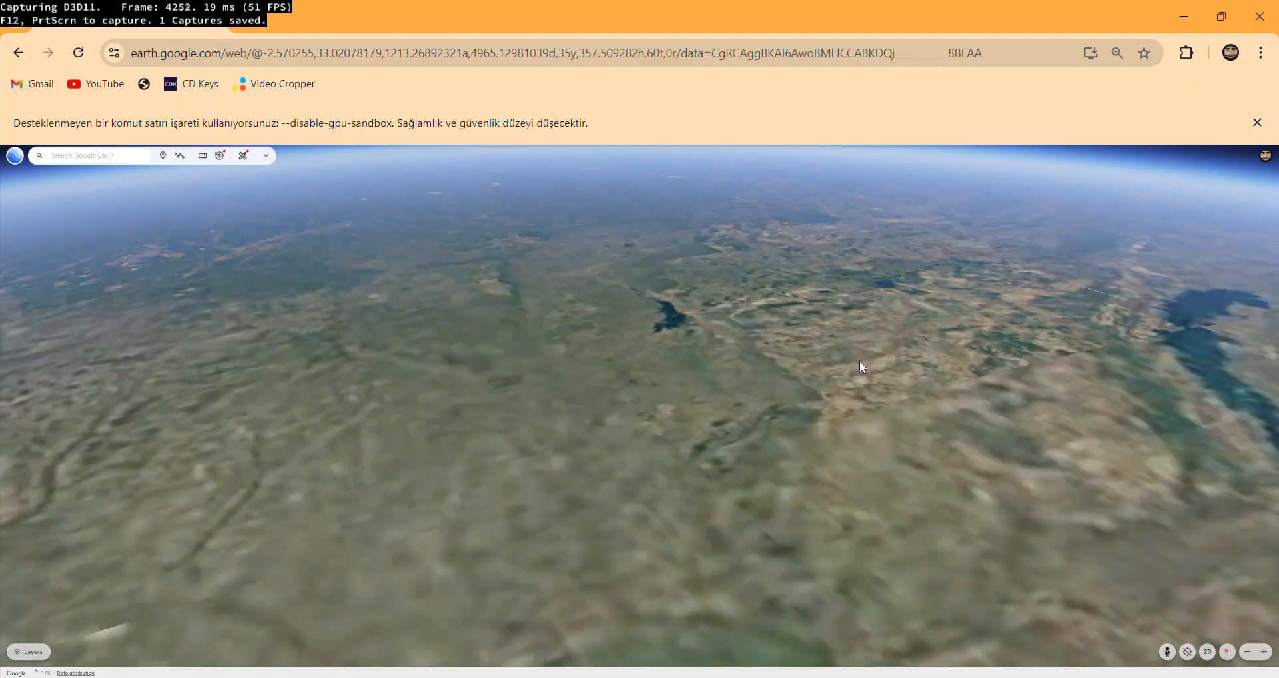
pyautogui.moveTo(862, 368); pyautogui.dragTo(369, 361)
pyautogui.moveTo(866, 400); pyautogui.dragTo(214, 208)
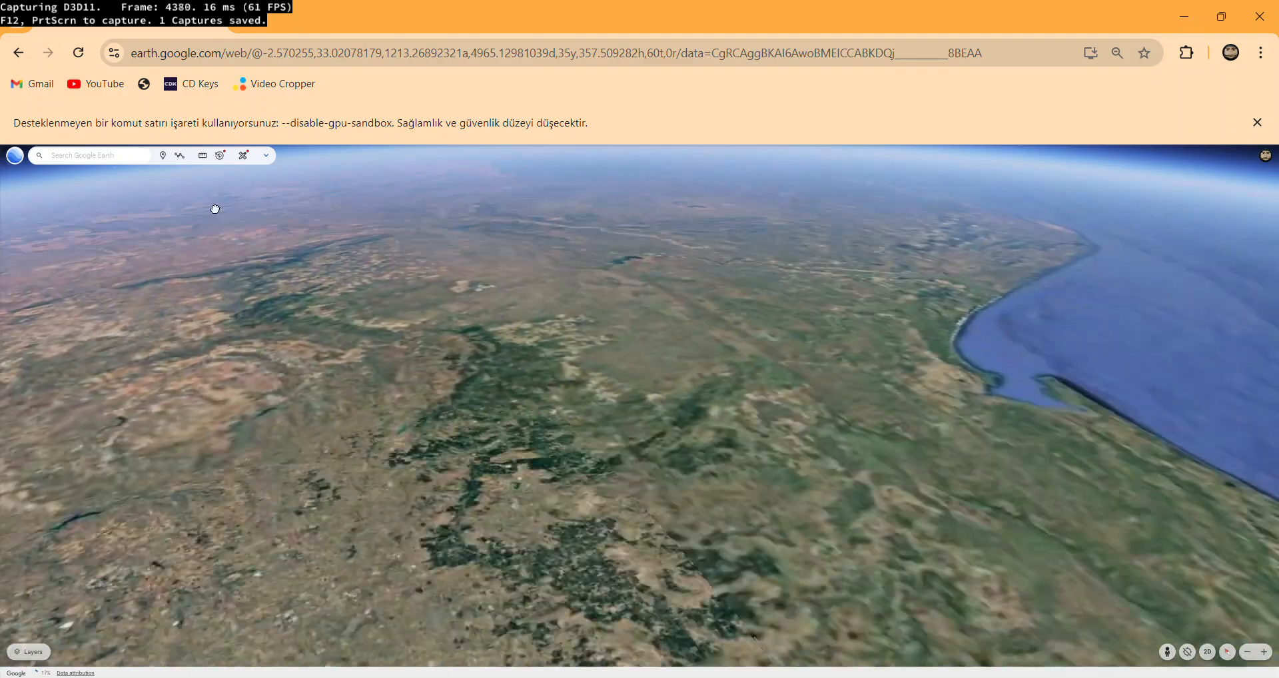
# Return from Africa to the northern Aegean Sea and inspect the island between Greece and Turkey up close.
pyautogui.scroll(-10, 789, 379)
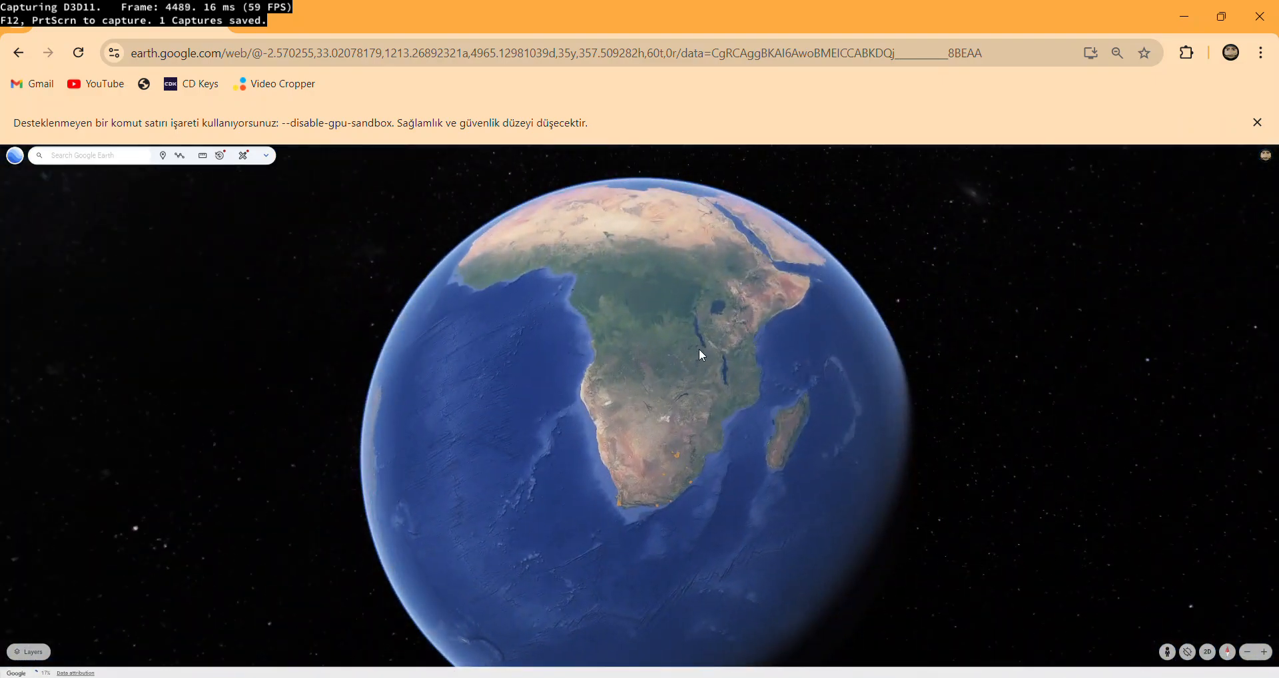
pyautogui.moveTo(688, 388); pyautogui.dragTo(732, 523)
pyautogui.scroll(6, 630, 417)
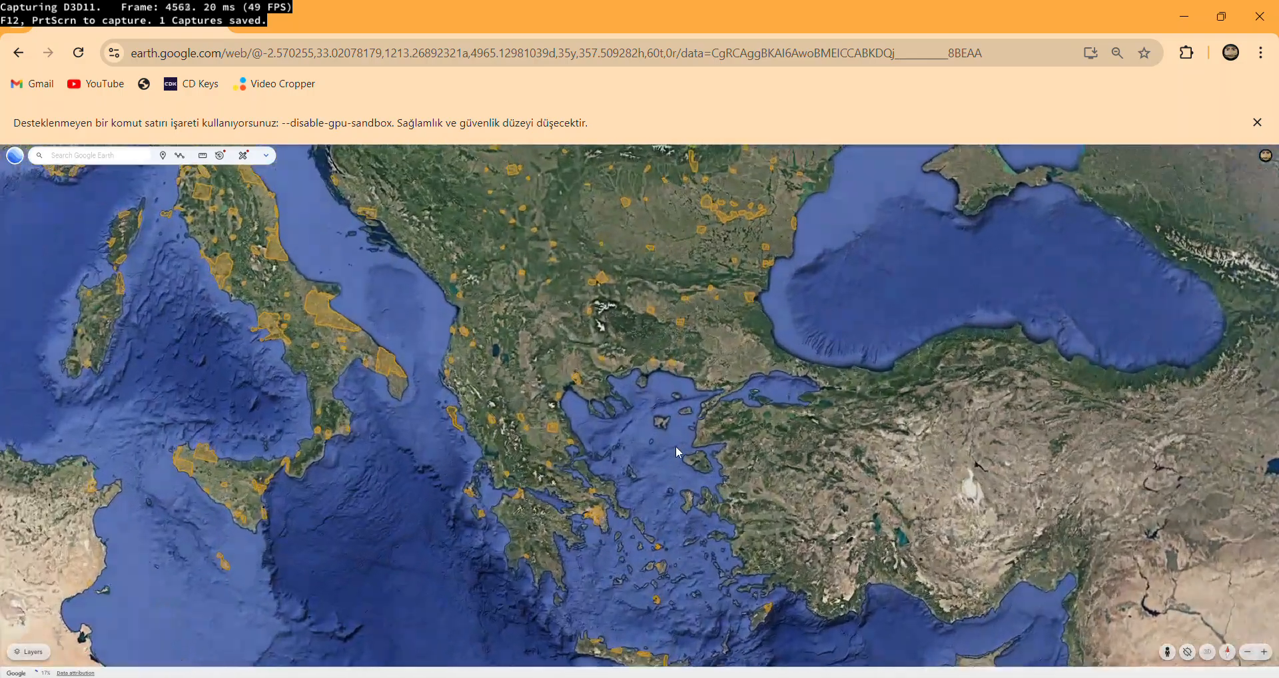
pyautogui.scroll(5, 676, 452)
pyautogui.scroll(5, 673, 493)
pyautogui.scroll(-4, 732, 367)
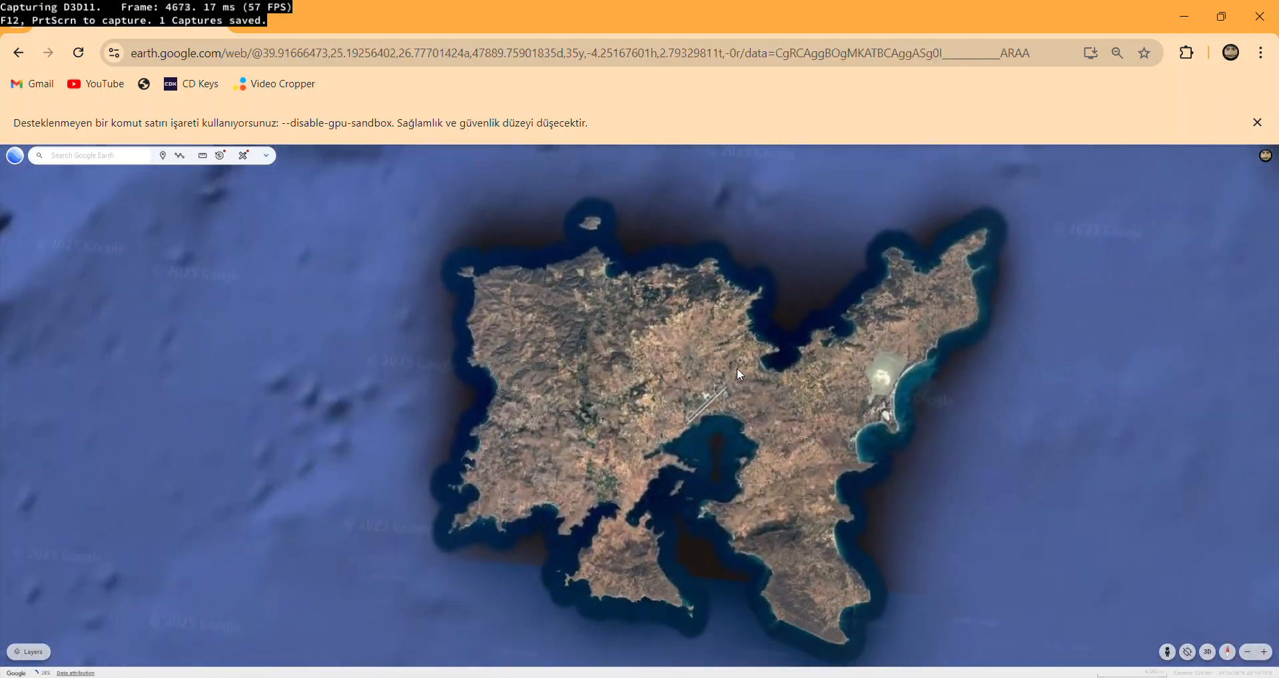
pyautogui.moveTo(845, 551); pyautogui.dragTo(873, 286)
pyautogui.moveTo(826, 502); pyautogui.dragTo(920, 432)
pyautogui.scroll(5, 673, 419)
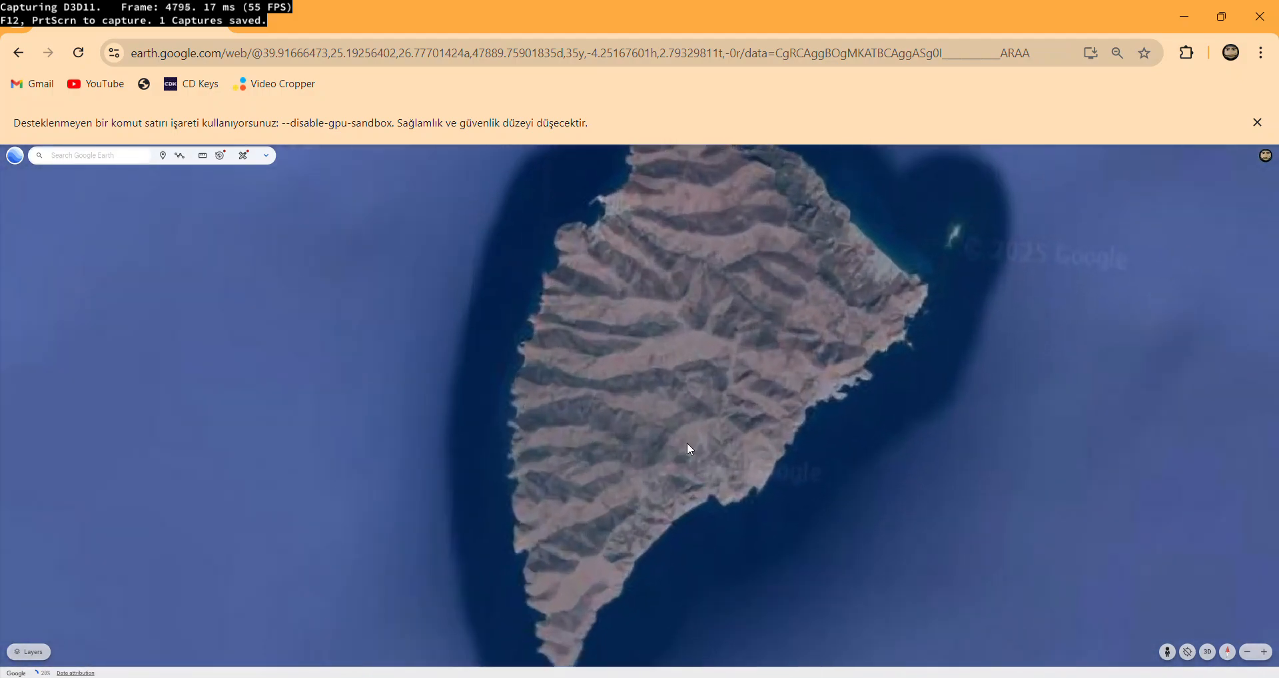
# View the wider region around the Mediterranean and the Black Sea, from Italy to the Caspian Sea.
pyautogui.scroll(-2, 626, 503)
pyautogui.scroll(-5, 622, 504)
pyautogui.scroll(-10, 693, 456)
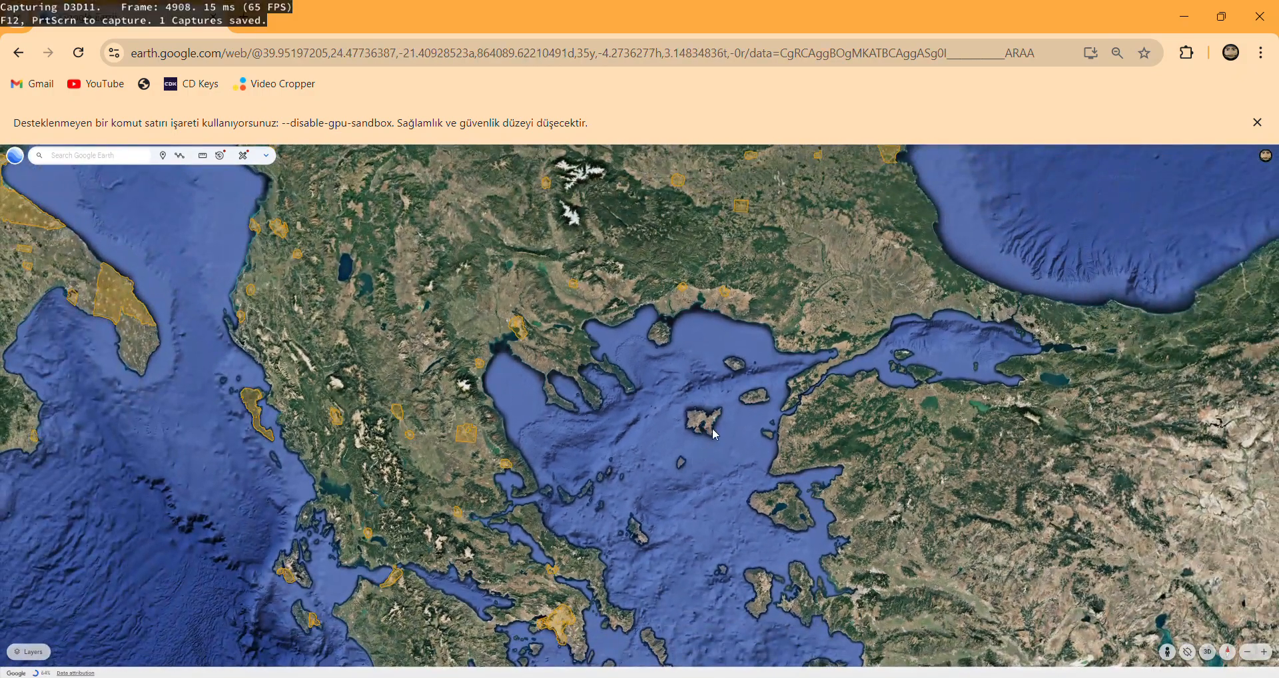
pyautogui.scroll(-3, 625, 389)
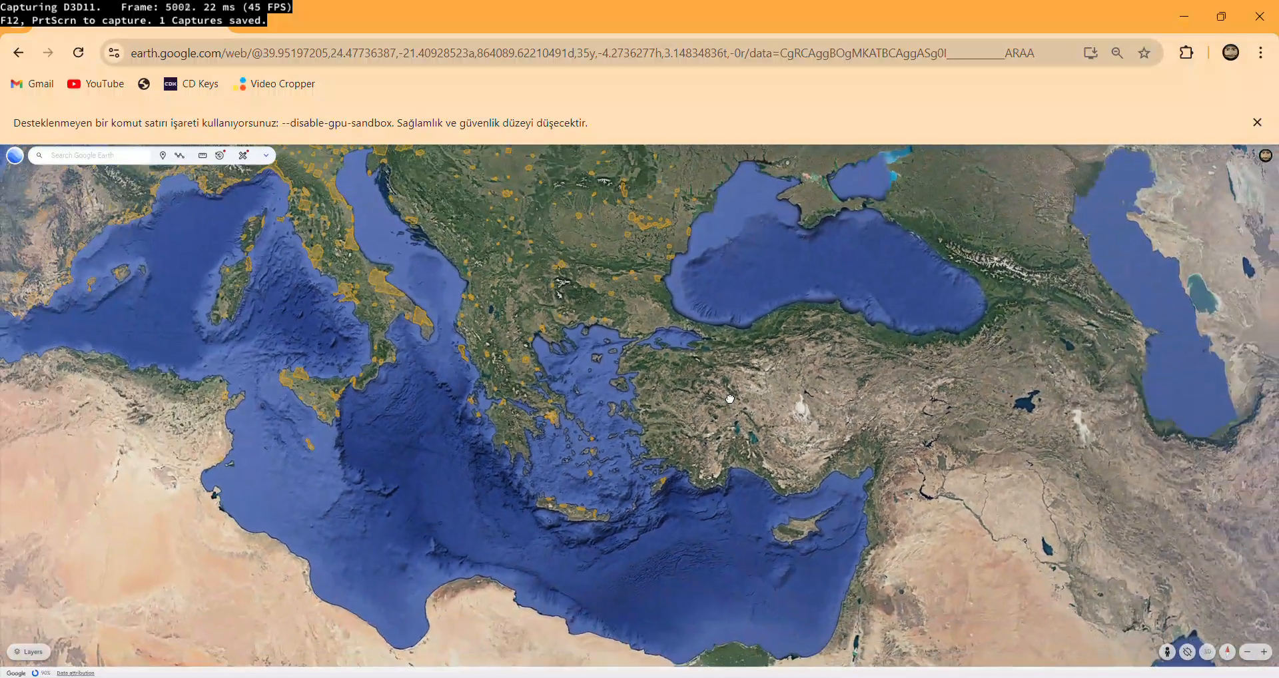
pyautogui.moveTo(765, 413); pyautogui.dragTo(786, 485)
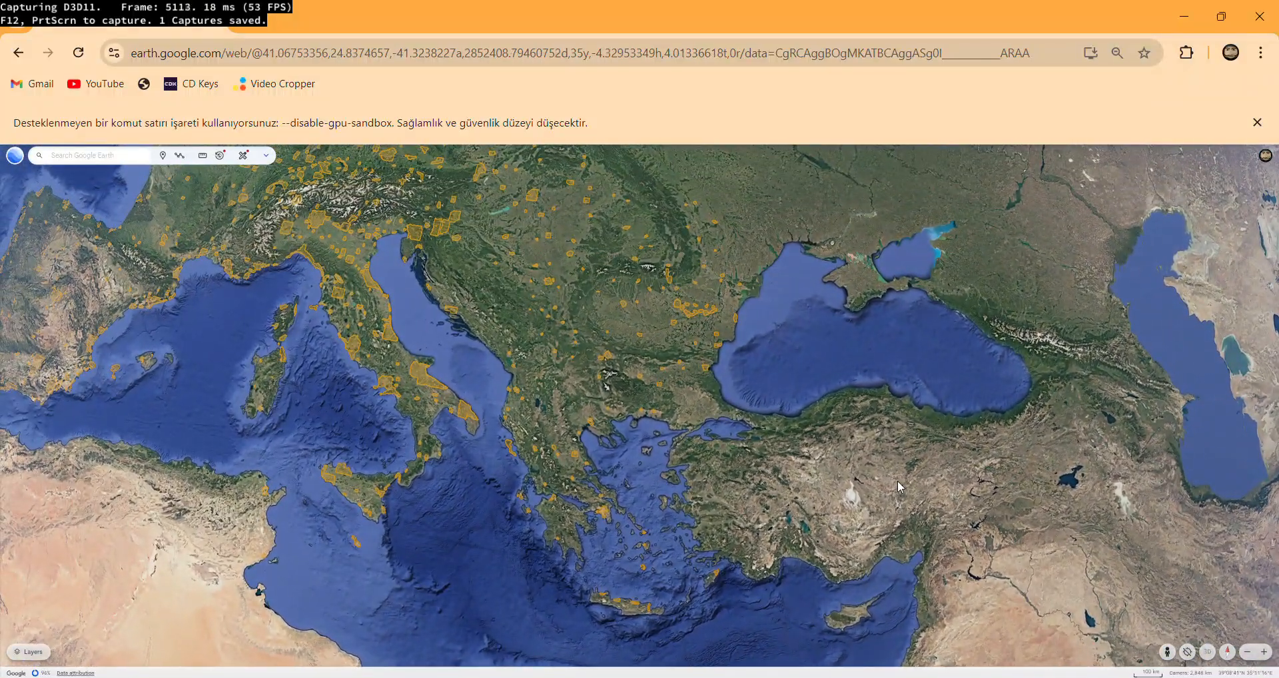